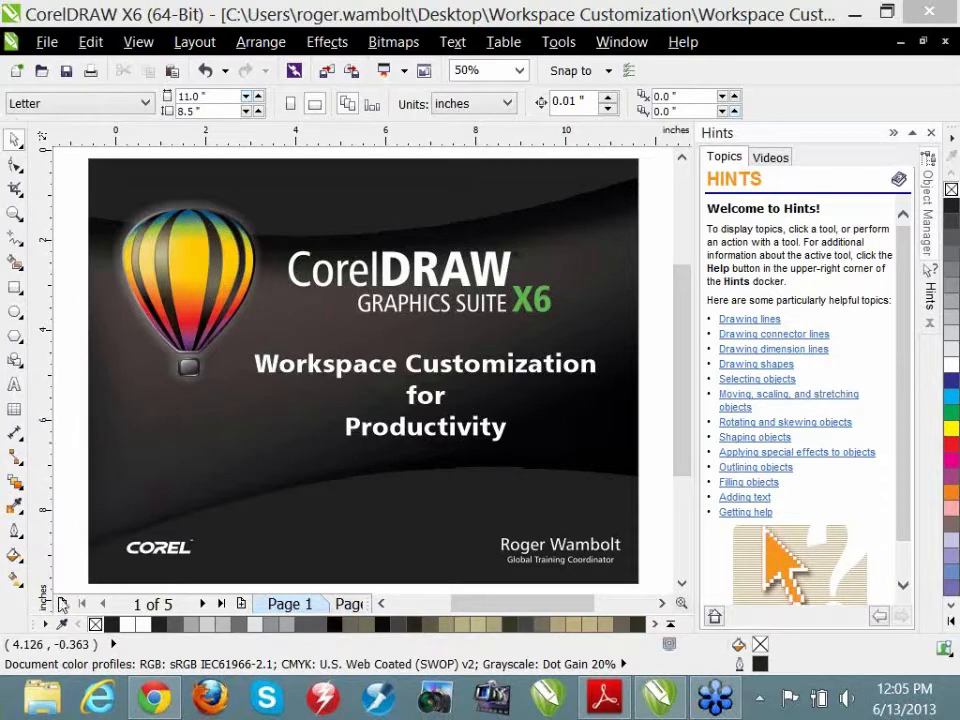
left_click(22, 149)
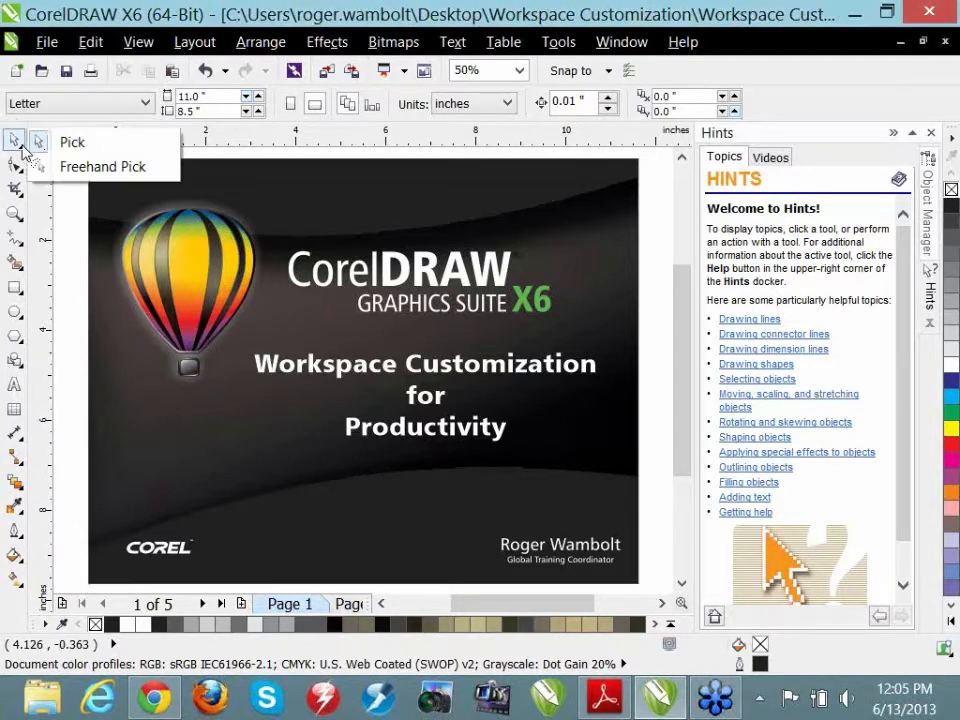
left_click(17, 167)
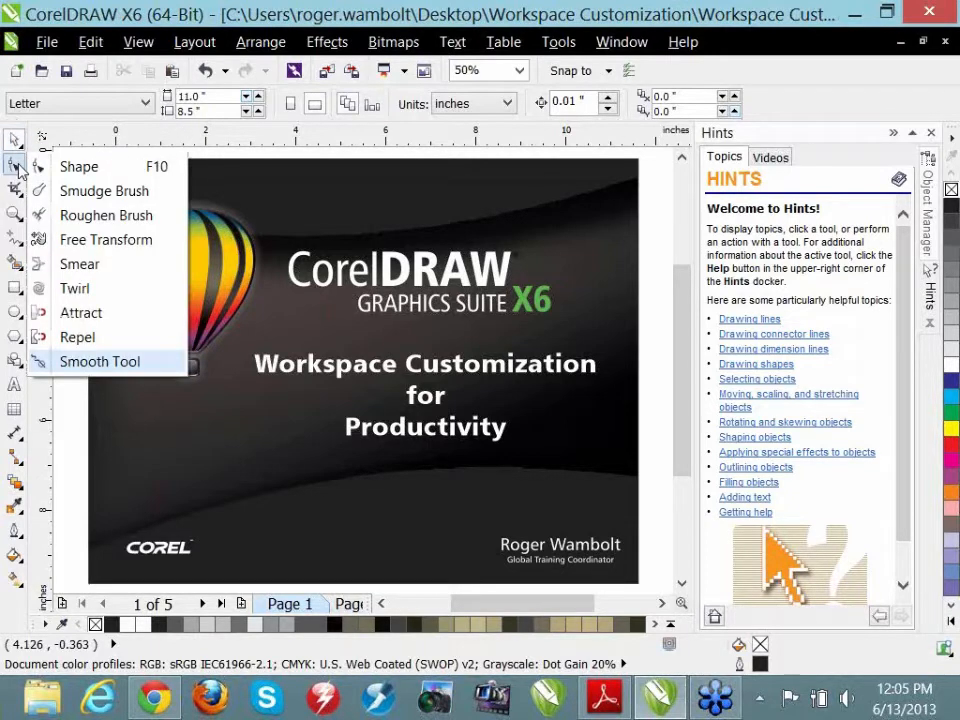
left_click(89, 137)
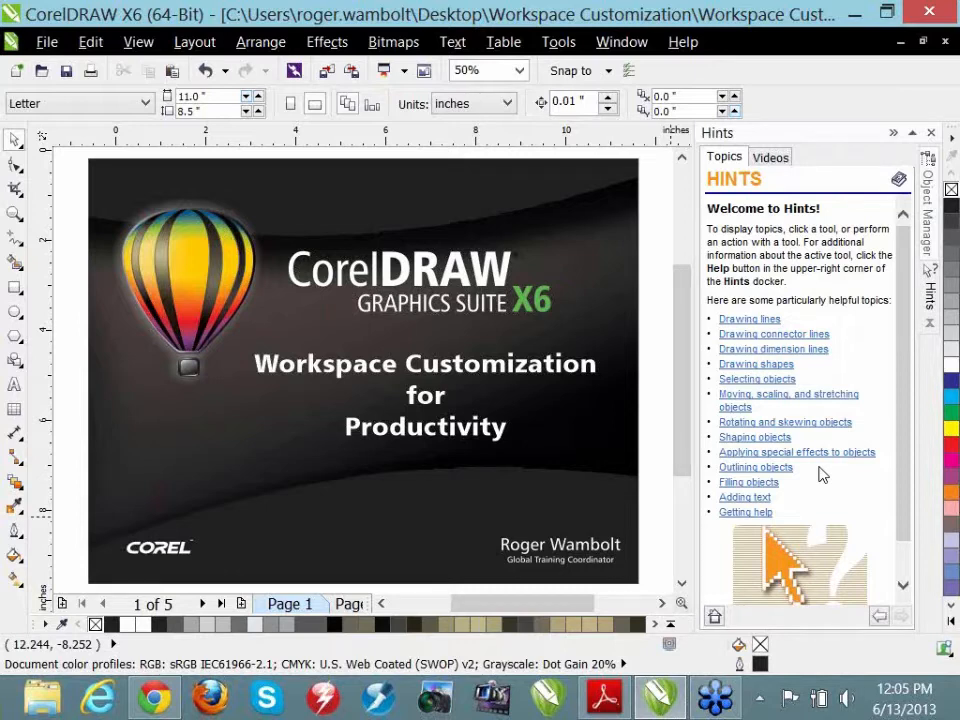
- Collapse the Hints docker and unlock the toolbars
left_click(896, 134)
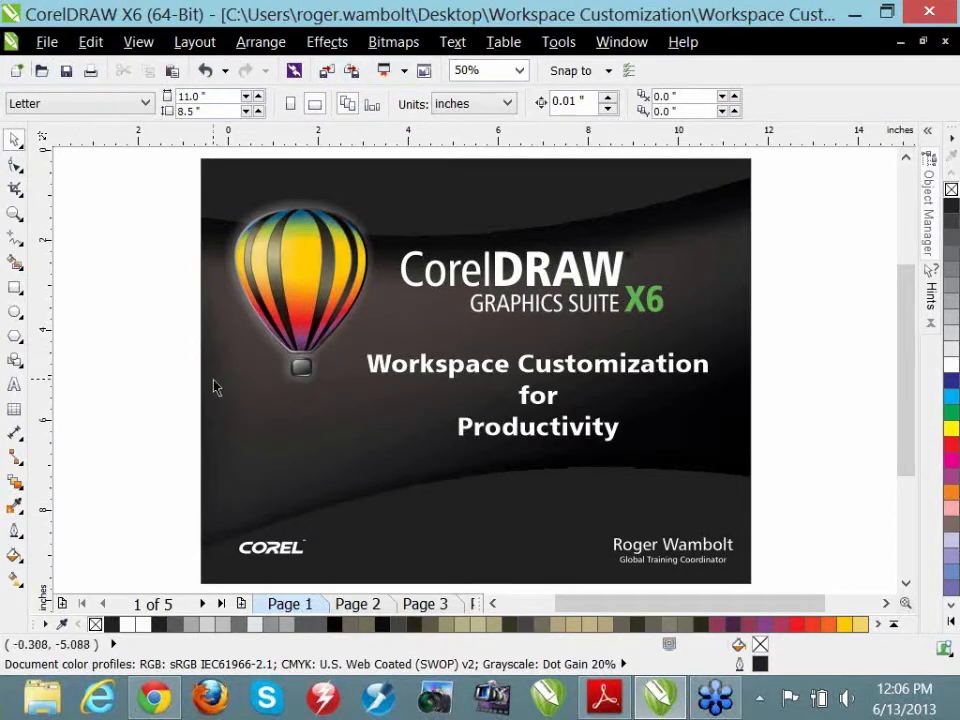
right_click(777, 80)
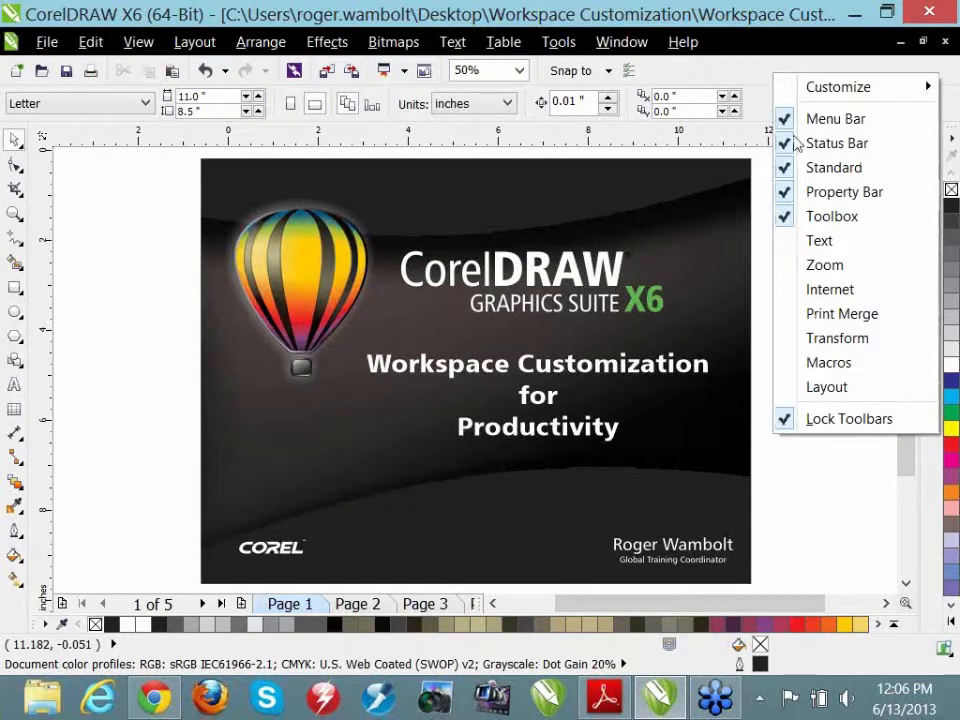
left_click(838, 420)
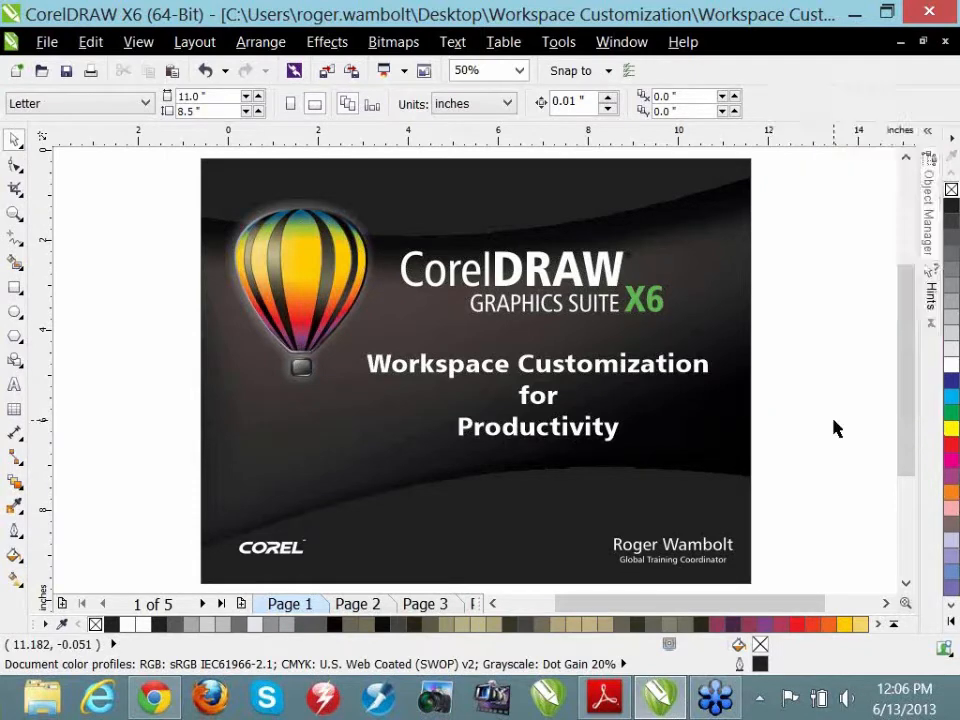
- Show the Internet toolbar as a floating bar, reposition it over the page and close it again
right_click(783, 100)
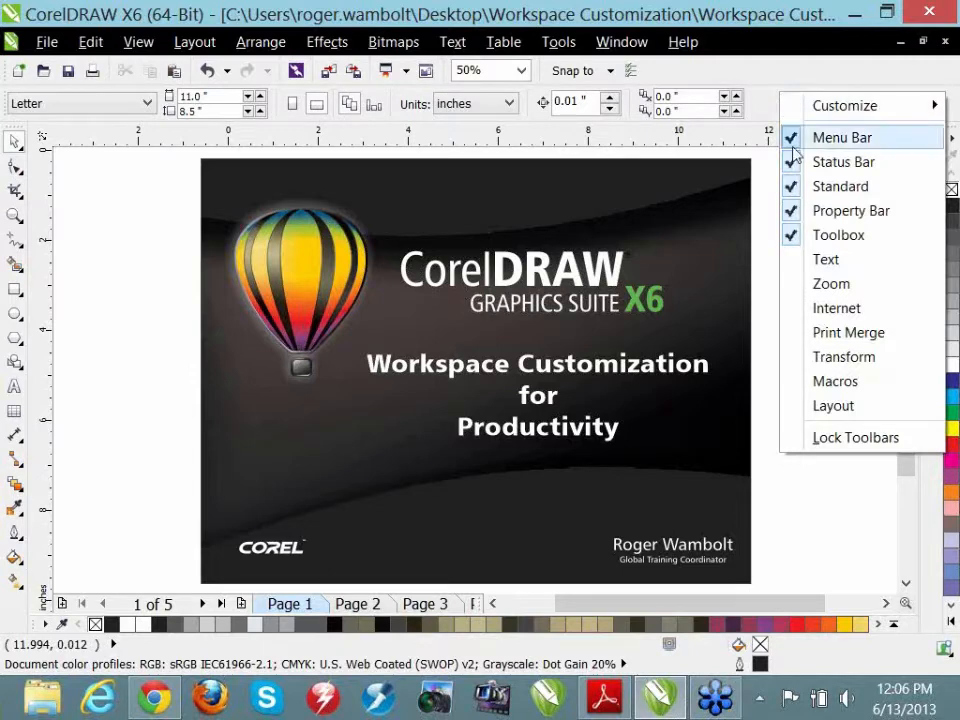
left_click(838, 309)
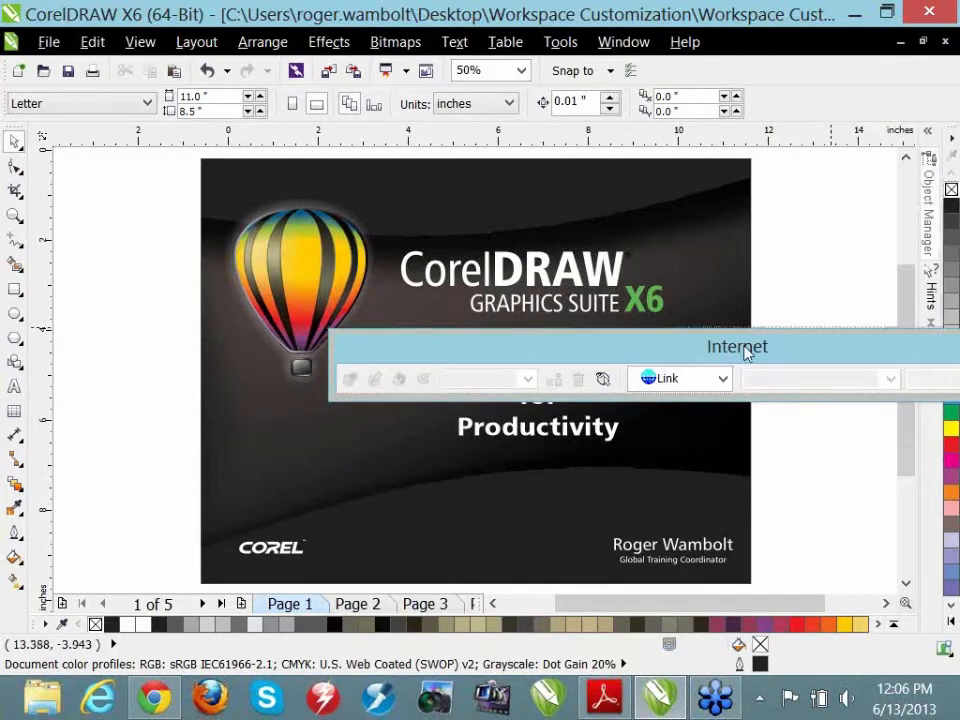
left_click_drag(831, 347, 503, 262)
left_click(799, 267)
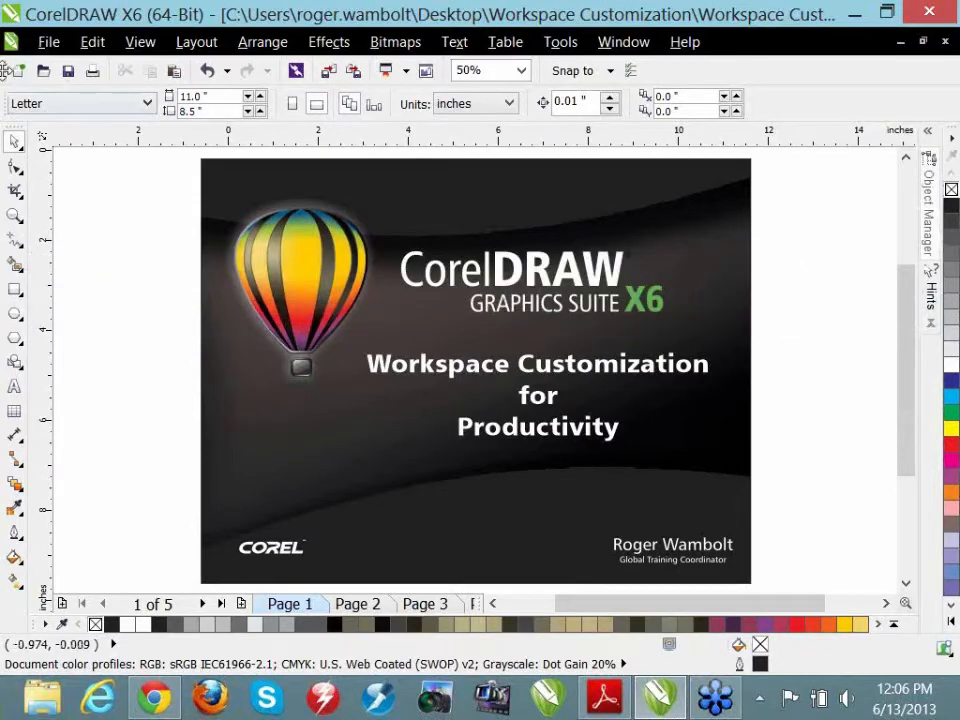
- Float the Standard toolbar and the property bar over the page and dock both again above the drawing area
left_click_drag(5, 70, 229, 296)
left_click_drag(5, 101, 144, 199)
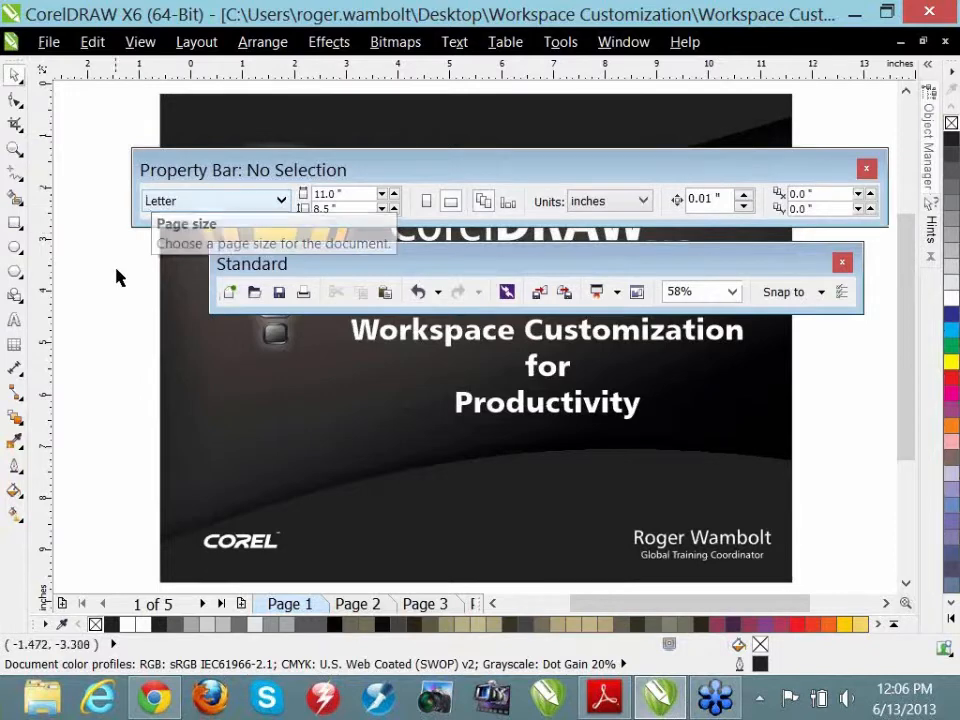
double_click(516, 254)
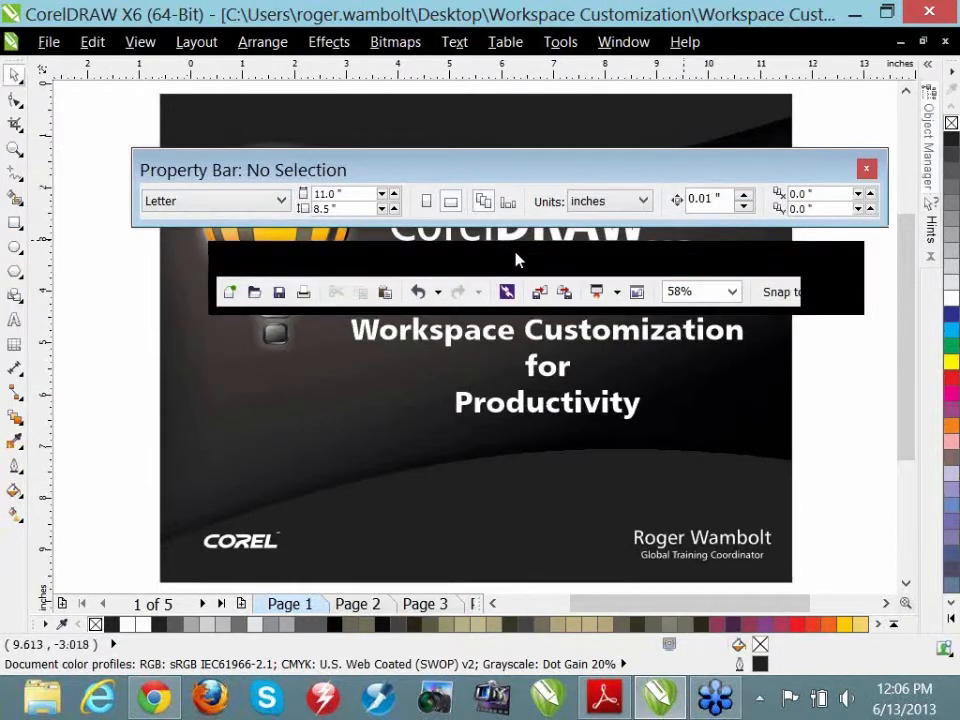
double_click(474, 175)
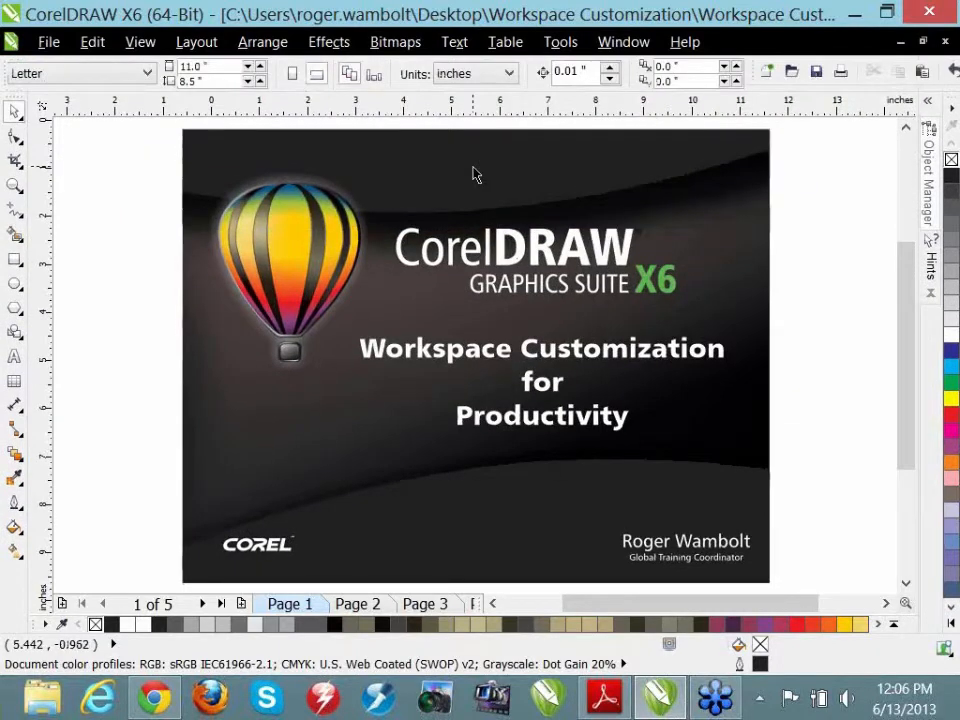
- Draw a rectangle about 3.6 by 2.7 inches beside the circle on Page 2
key("Page_Down")
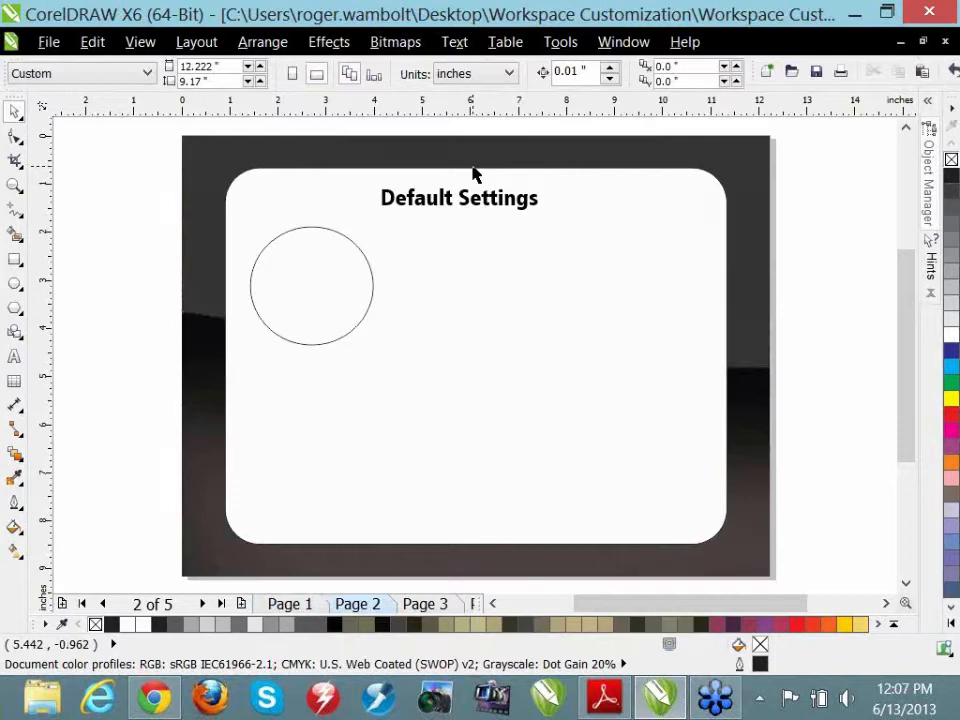
left_click(13, 260)
left_click_drag(450, 257, 620, 388)
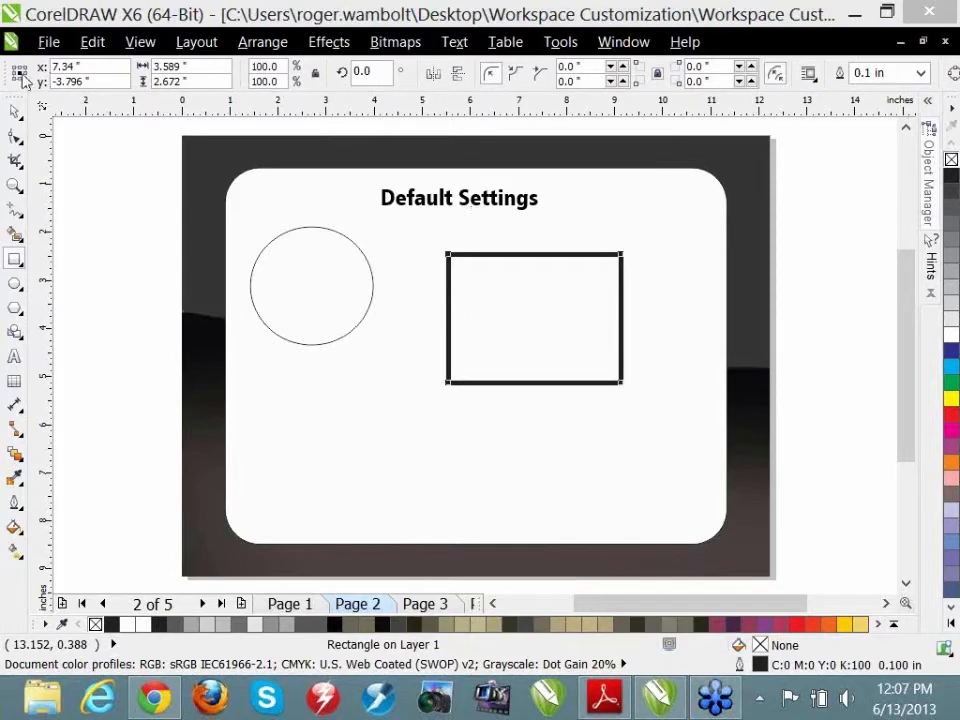
- Move the rectangle about 1.2 inches to the right and 0.7 inches up and deselect it
left_click(15, 113)
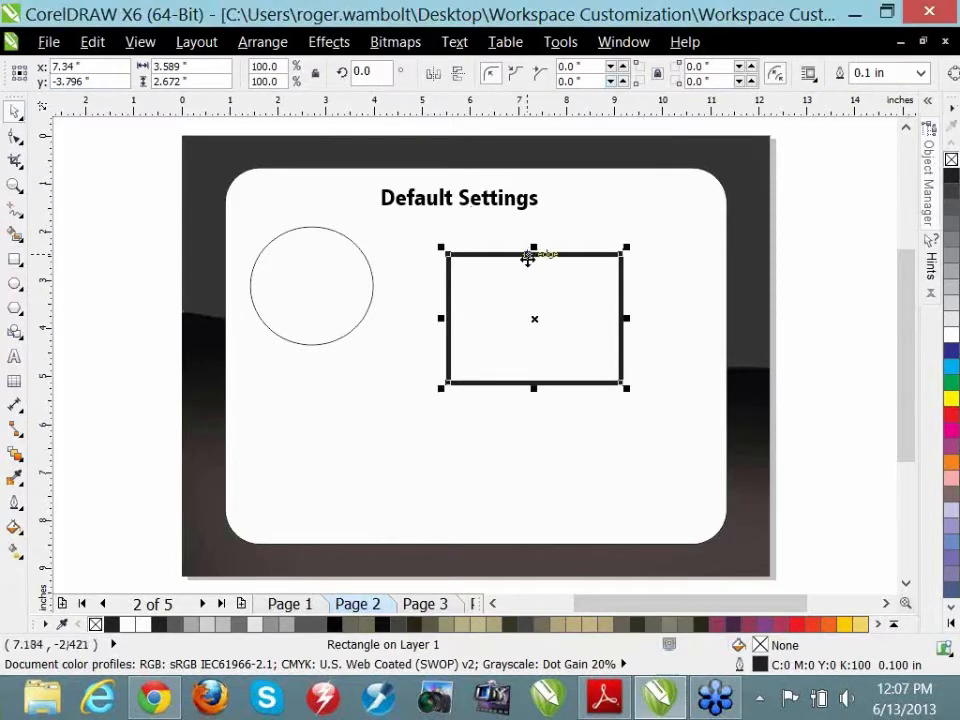
left_click_drag(534, 316, 593, 282)
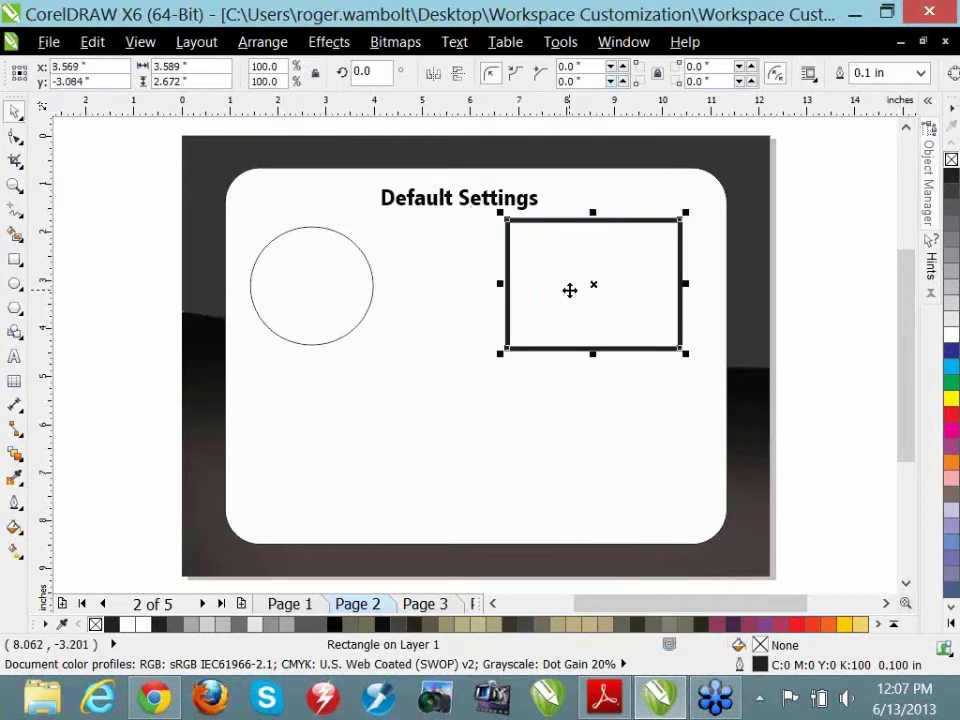
left_click(456, 349)
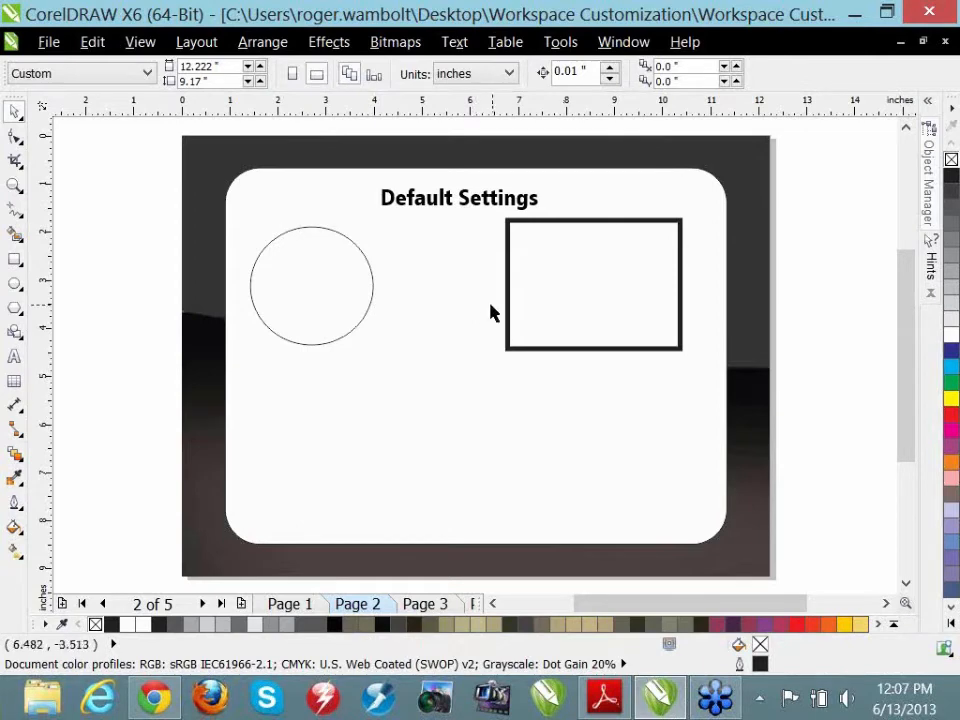
- Open the Outline Pen settings for the document defaults of Graphic objects only and shift the dialog aside
left_click(14, 503)
left_click(86, 166)
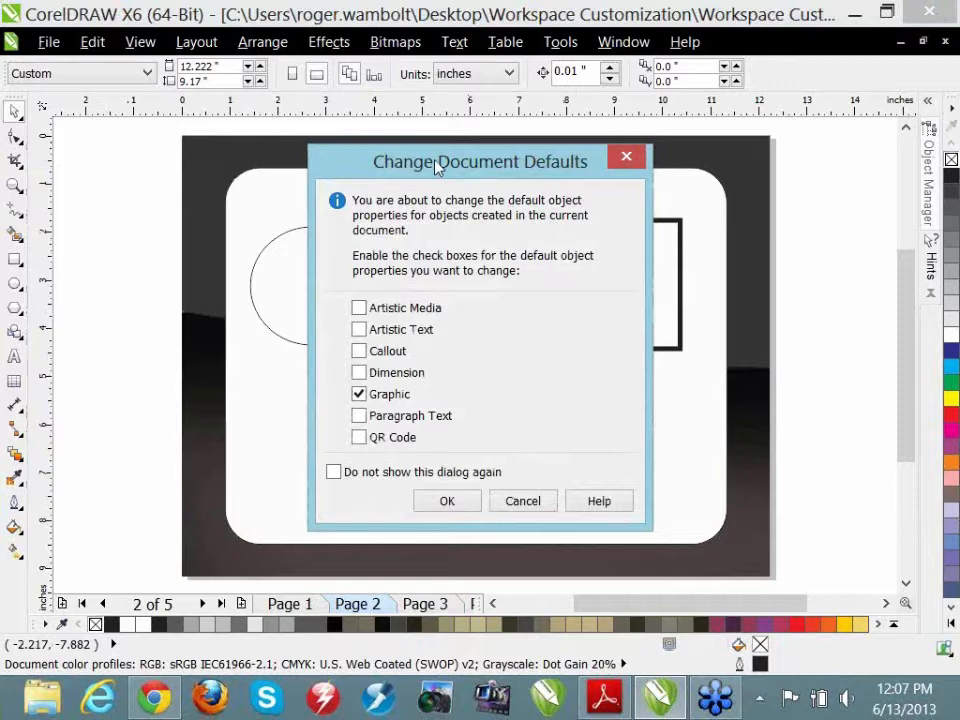
left_click(456, 503)
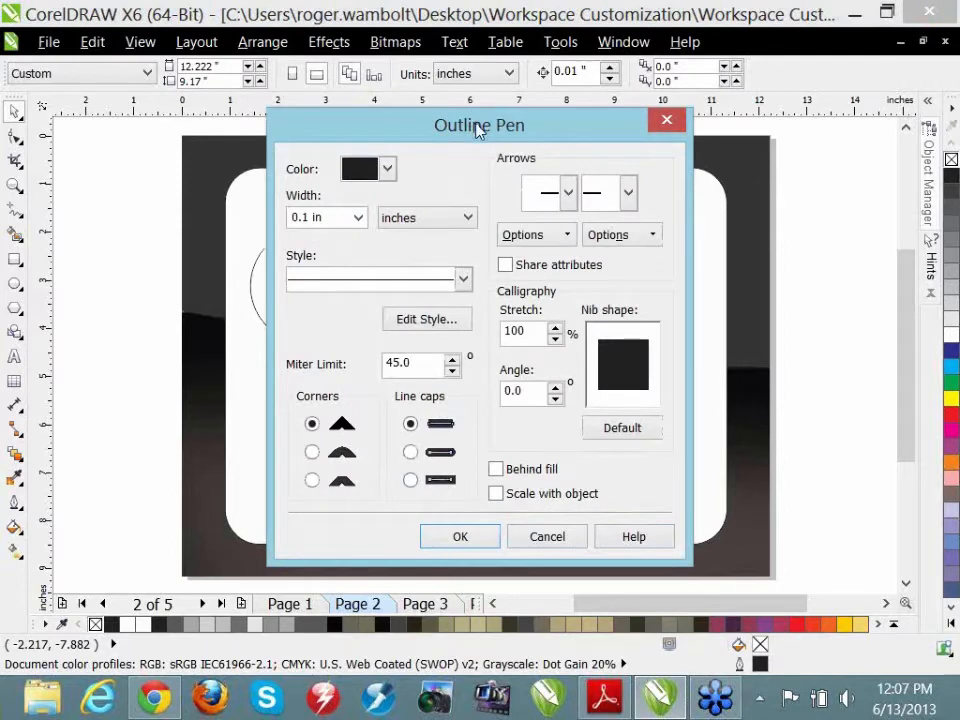
left_click_drag(476, 131, 384, 88)
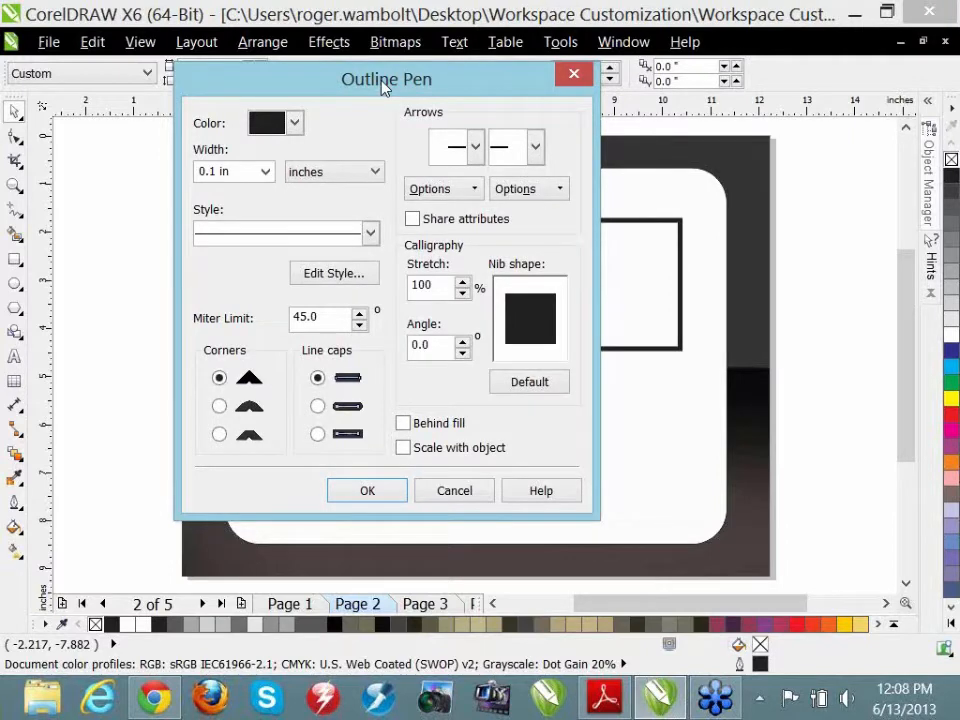
- Set the default outline color to red and its width to 0.03125 in
left_click(297, 124)
left_click(307, 178)
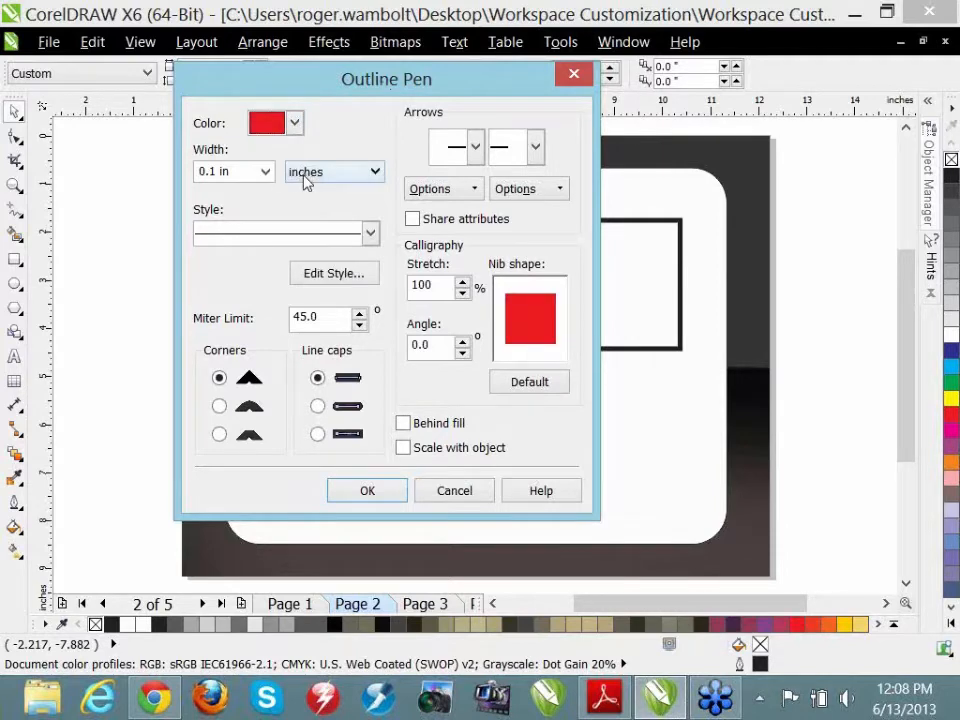
left_click(265, 172)
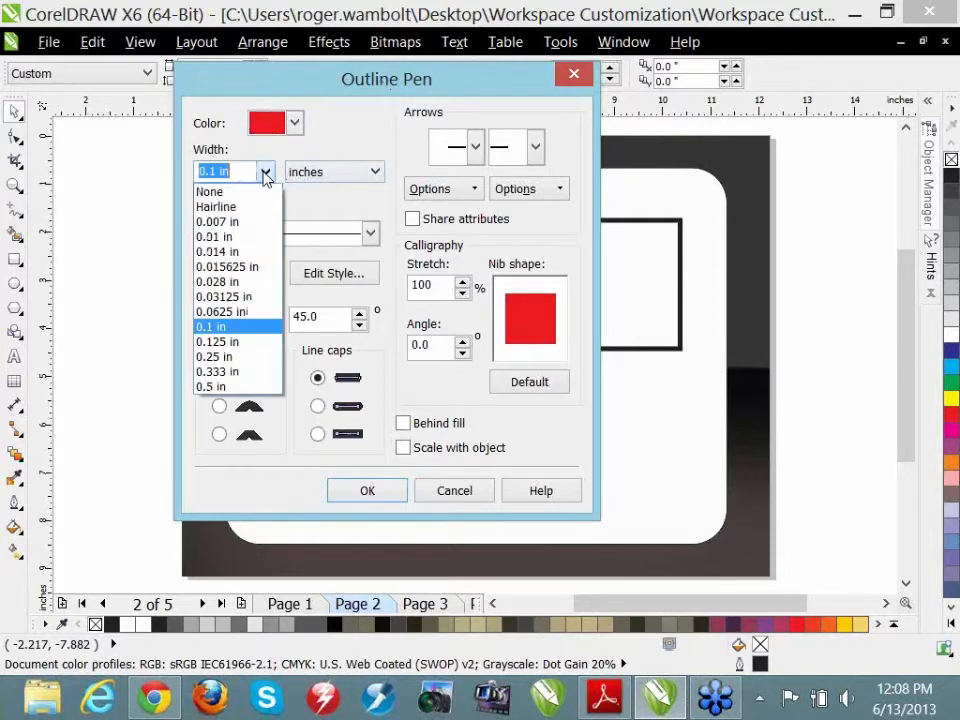
left_click(240, 297)
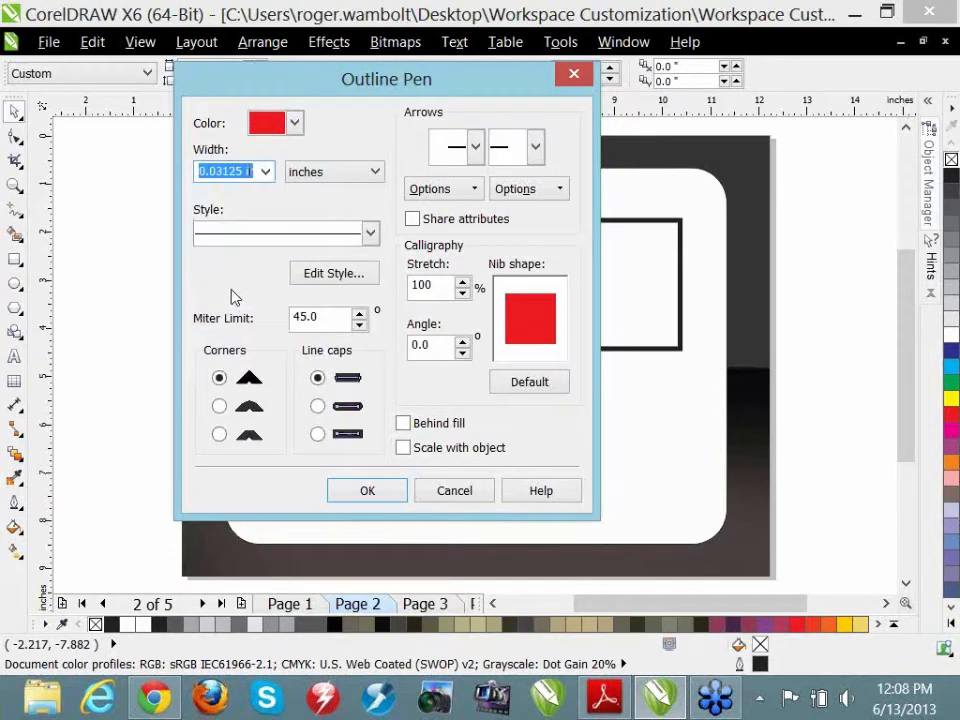
- Choose a widely spaced dotted line style for the default outline
left_click(370, 232)
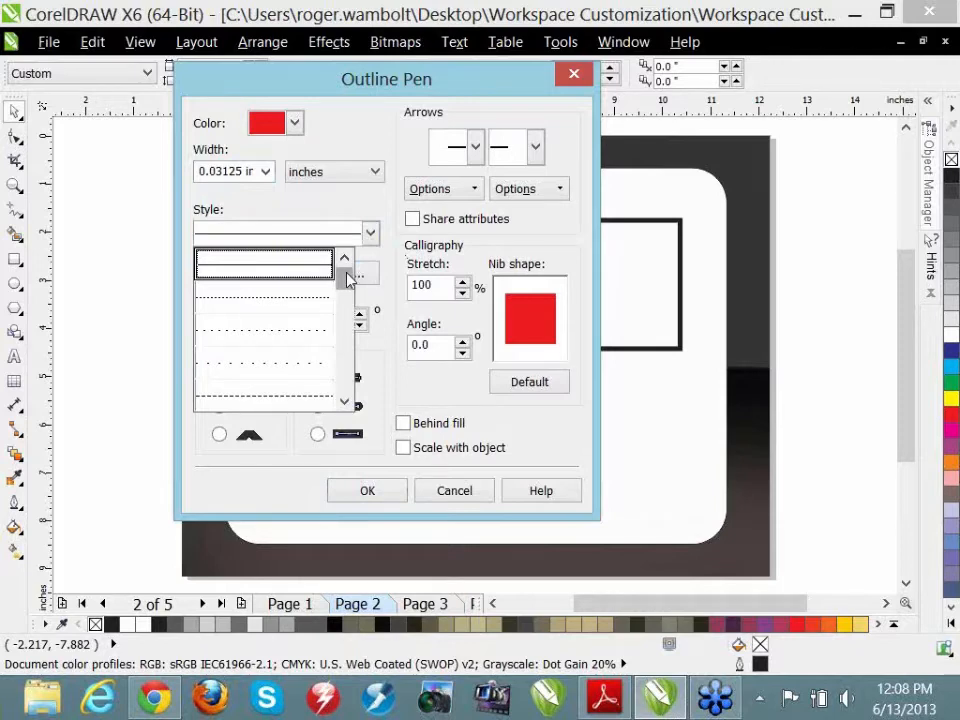
left_click_drag(348, 280, 343, 285)
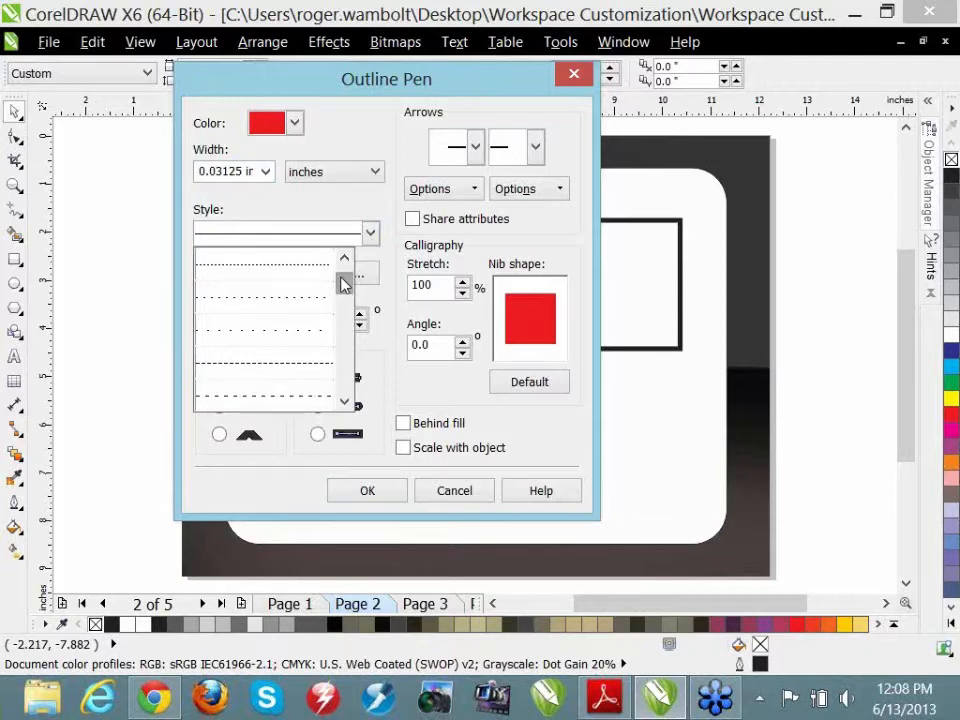
left_click(319, 332)
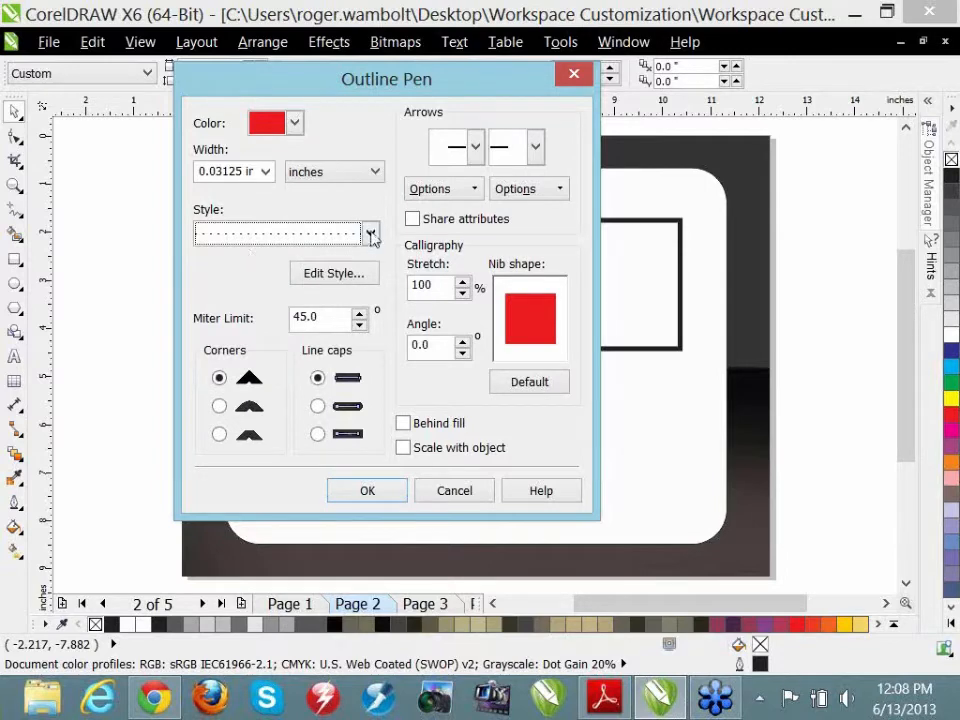
left_click(330, 279)
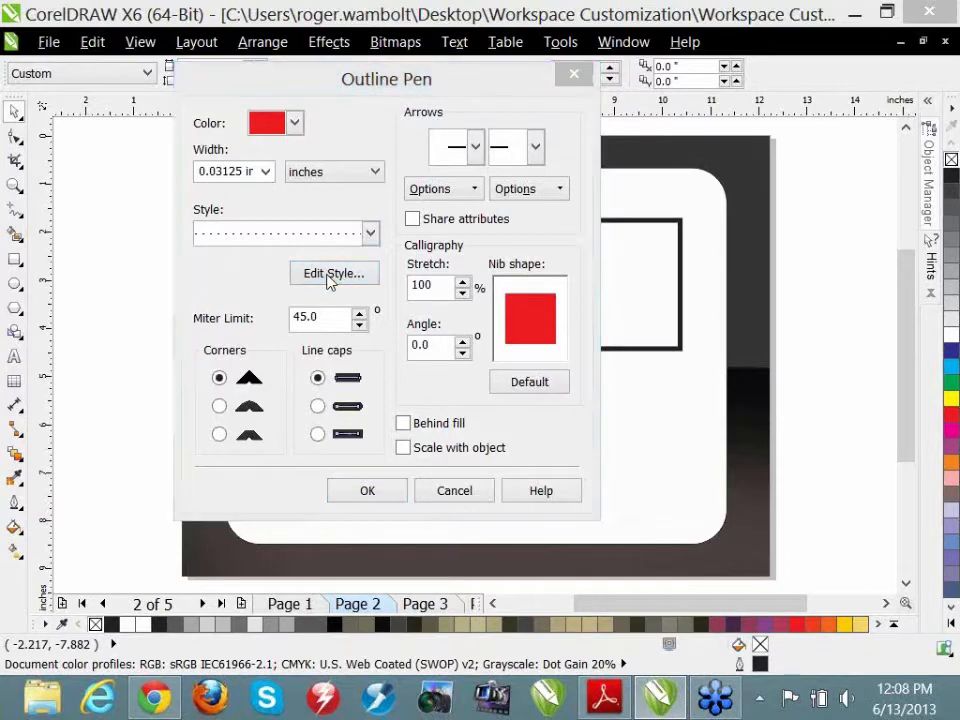
left_click_drag(92, 257, 424, 261)
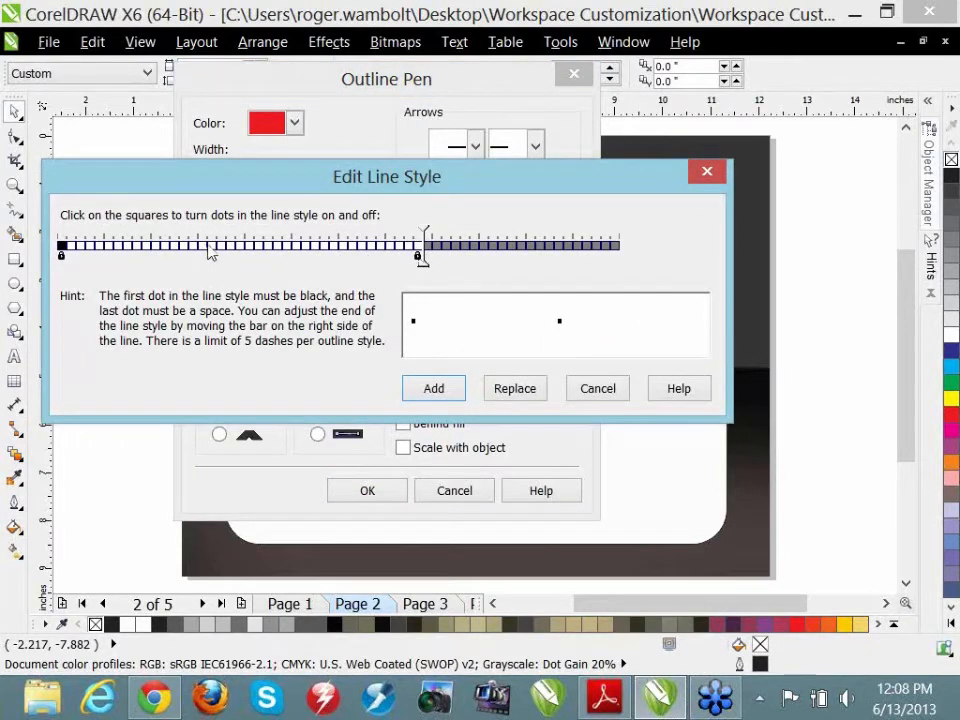
left_click(204, 246)
left_click_drag(226, 248, 382, 248)
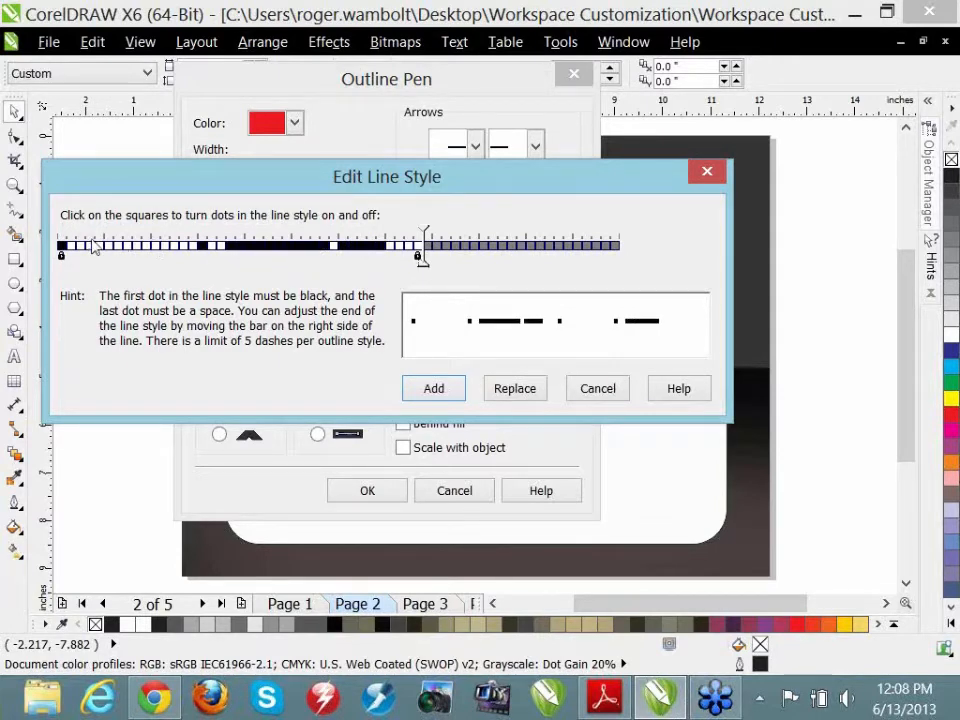
left_click_drag(86, 249, 145, 256)
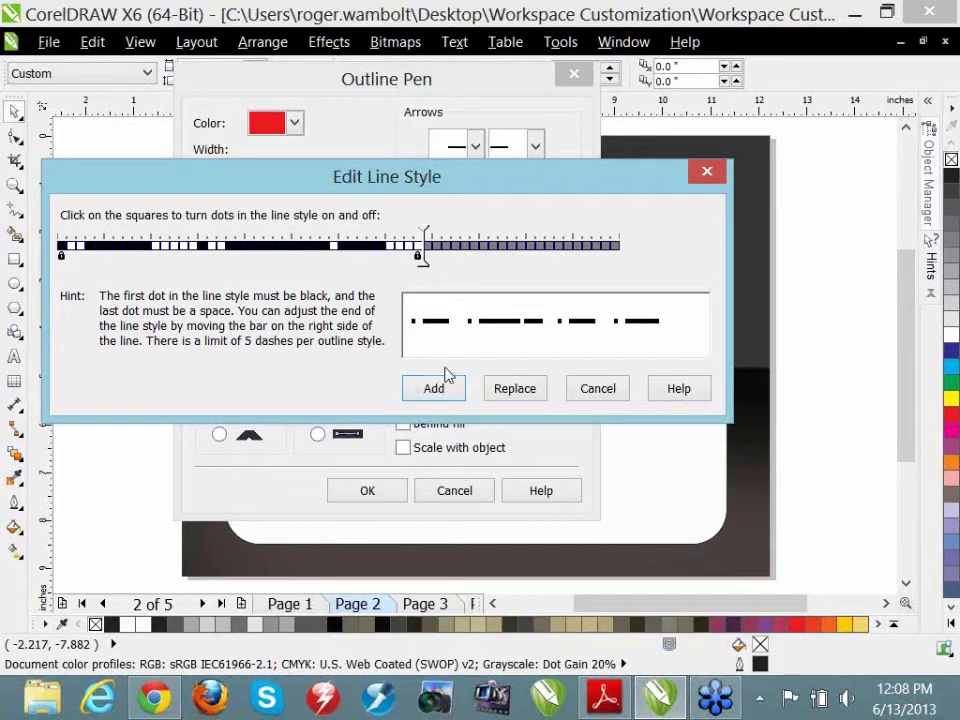
left_click(598, 390)
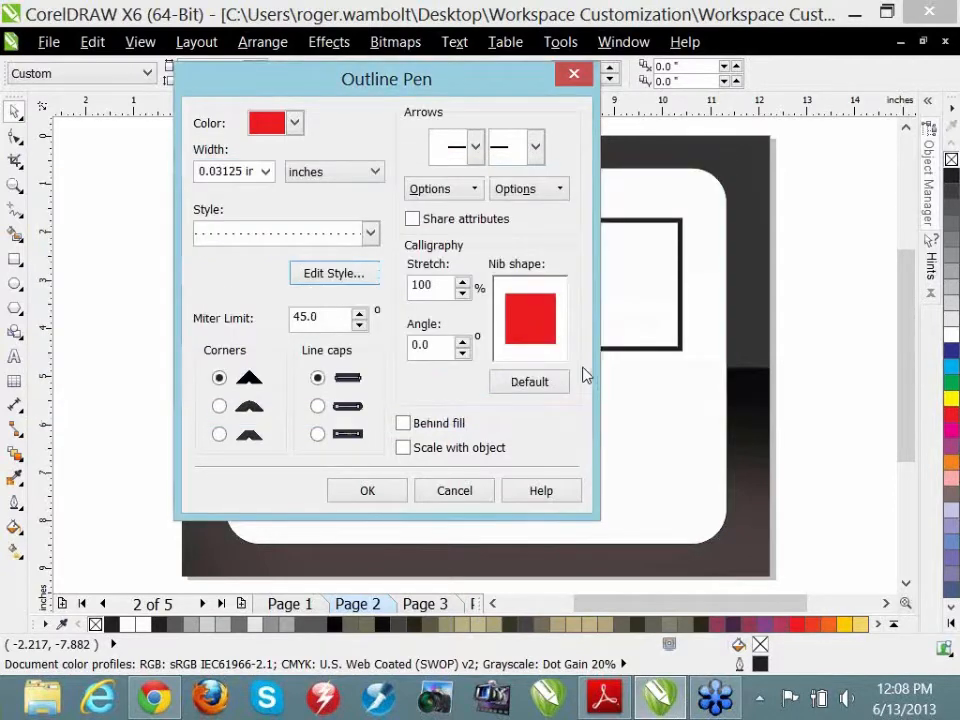
left_click(475, 148)
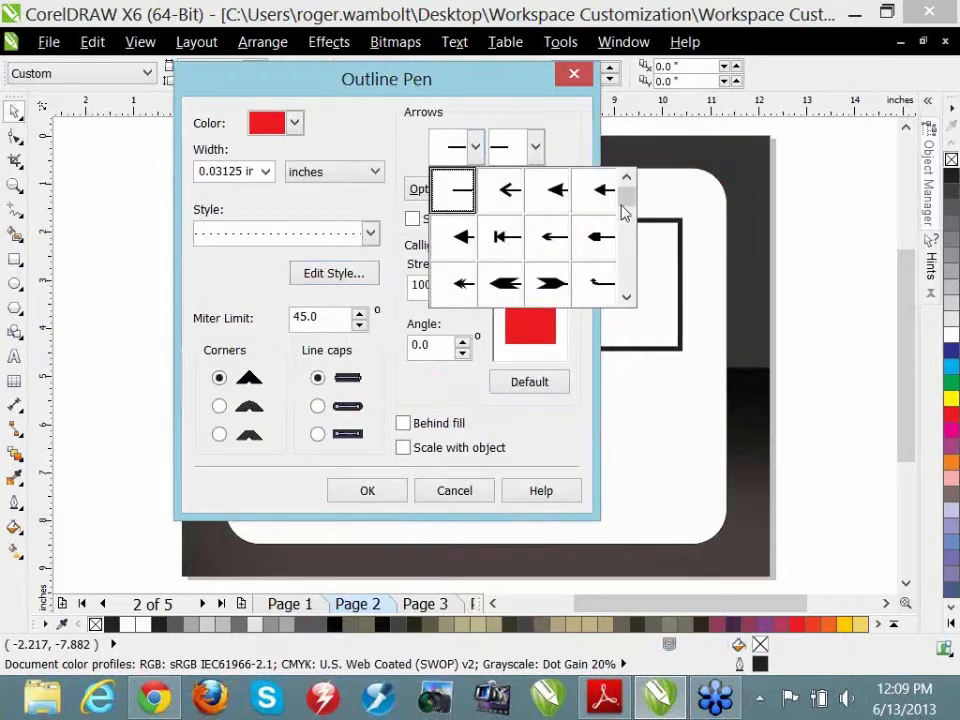
left_click_drag(624, 208, 630, 292)
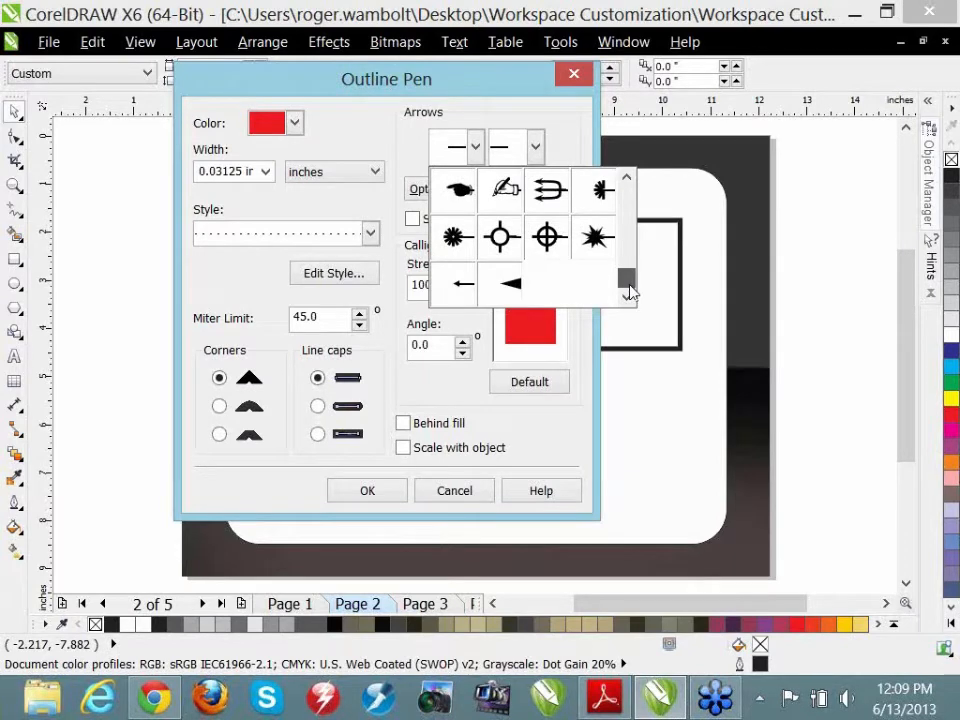
left_click_drag(630, 292, 628, 195)
left_click(567, 122)
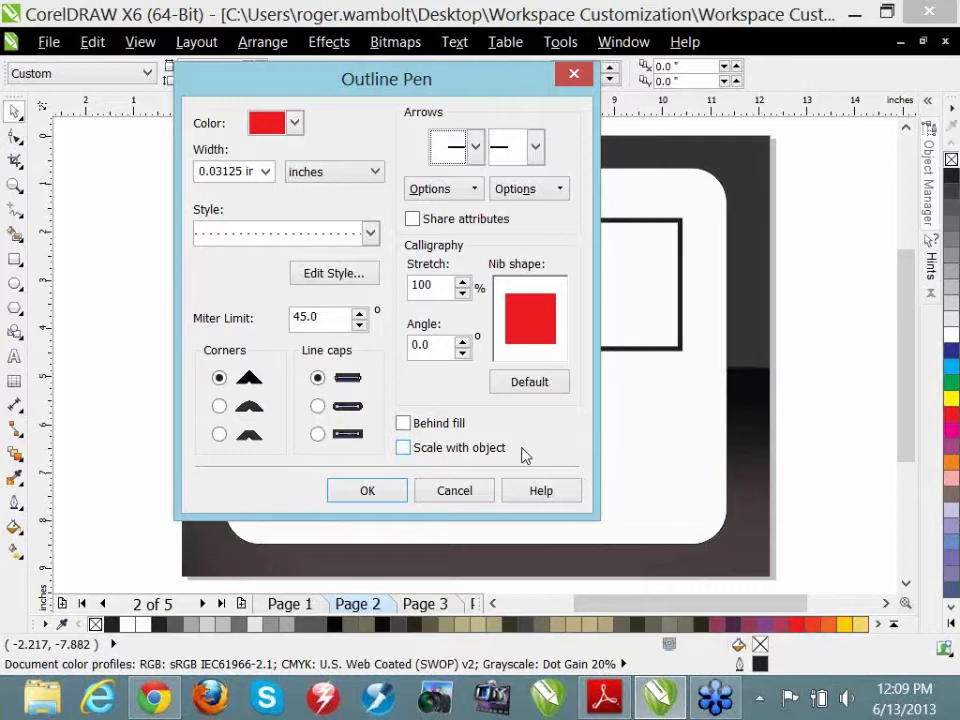
- Enable Scale with object and choose a solid line style for the default outline, applying the settings
left_click(403, 449)
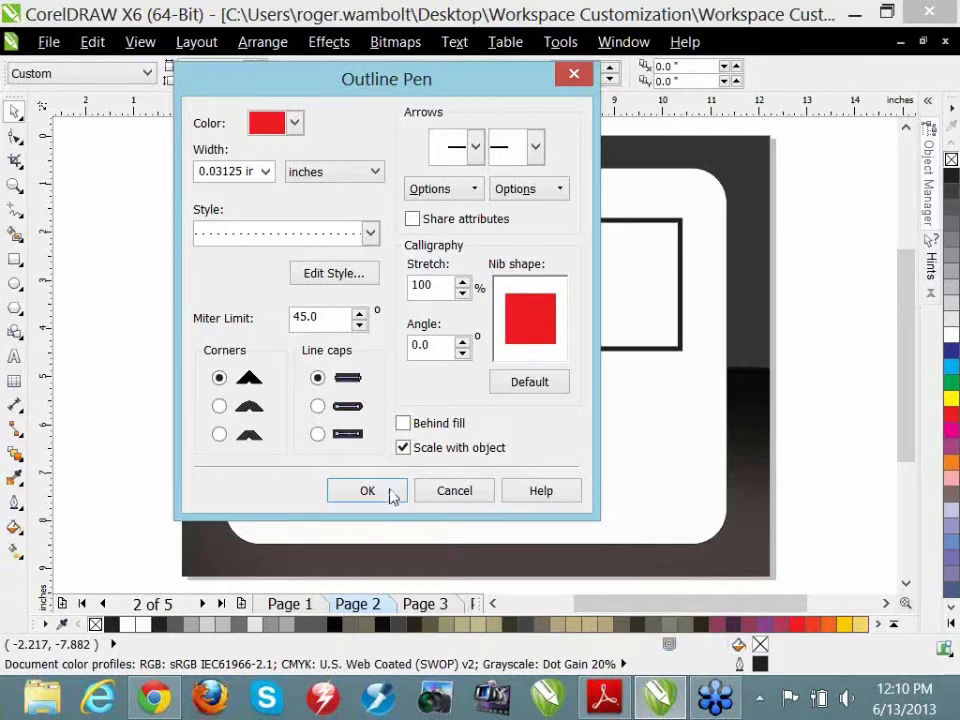
left_click(370, 233)
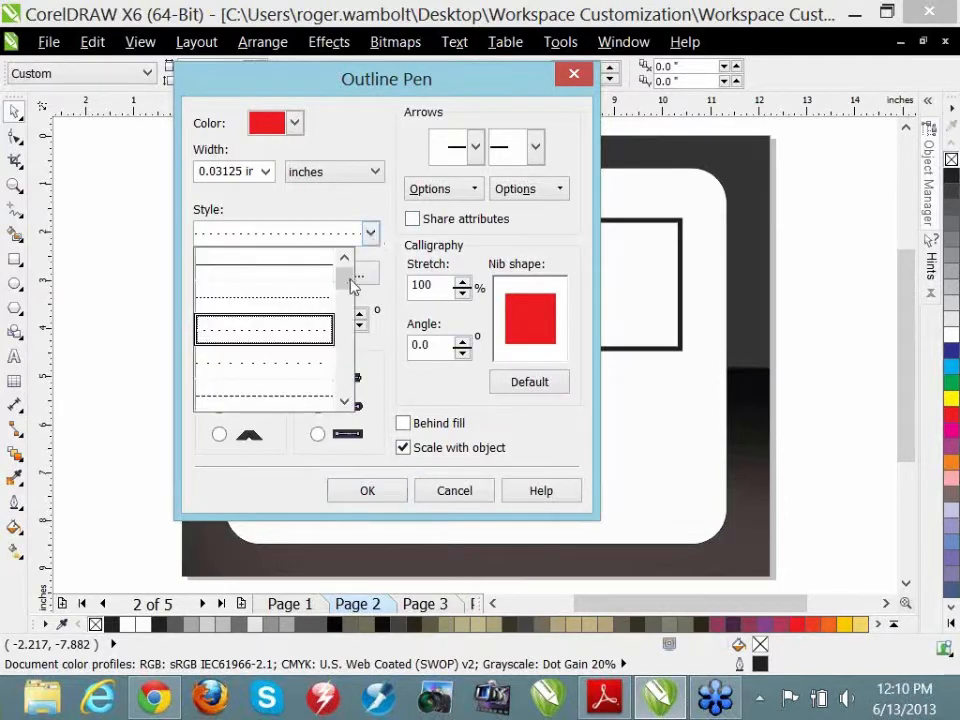
left_click(268, 270)
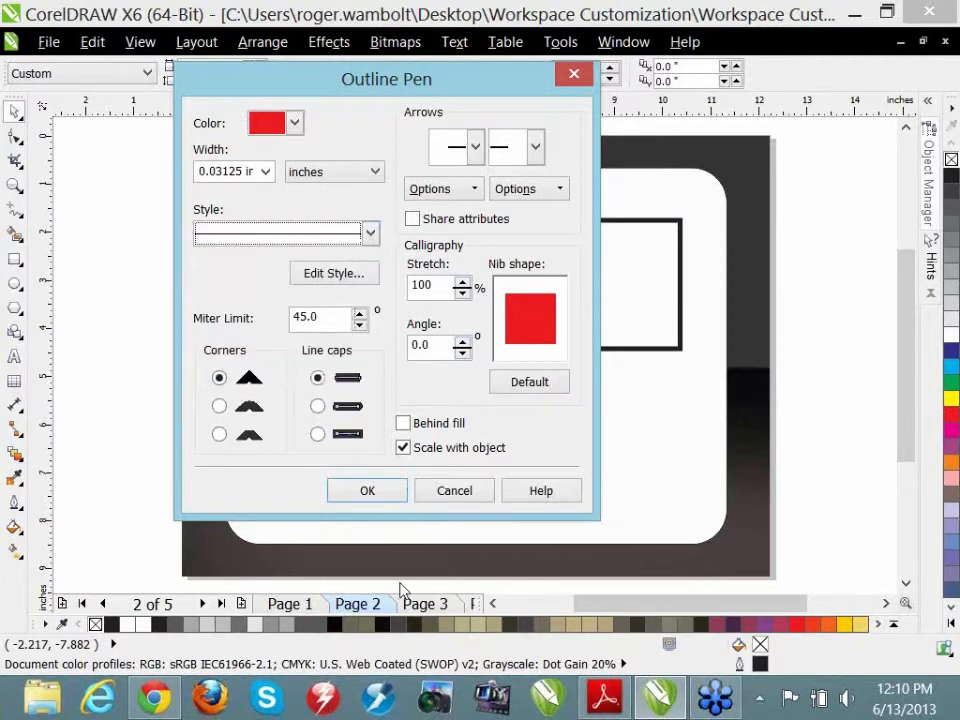
left_click(367, 490)
- Sketch three overlapping or adjacent test rectangles in the white panel, the last two about 1.2 by 2.1 in and 2.3 by 1.5 in
left_click(14, 260)
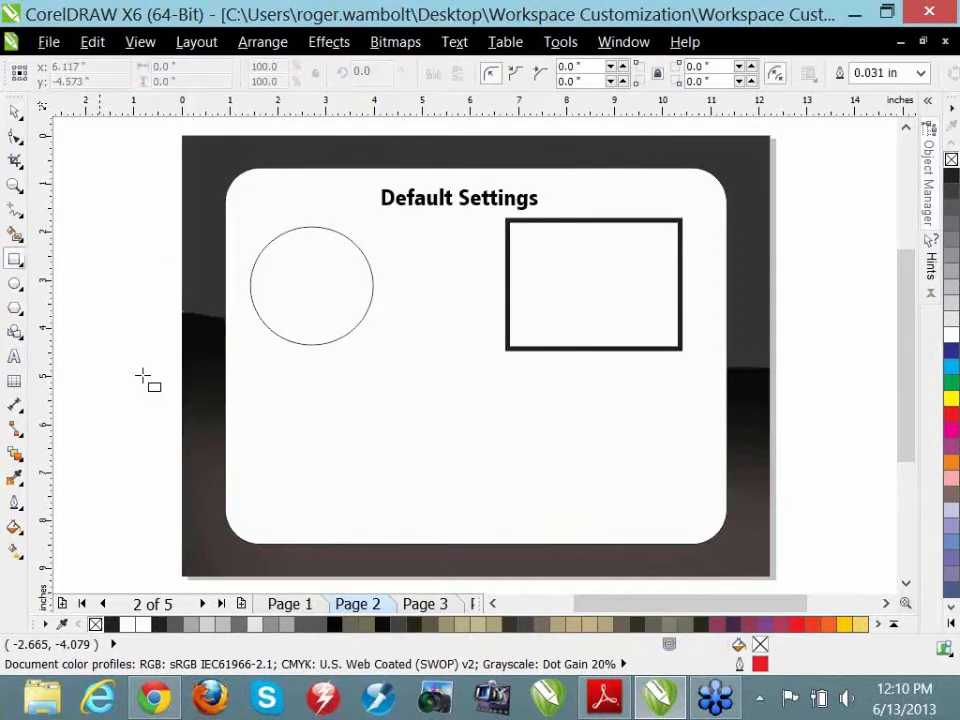
left_click_drag(312, 369, 481, 473)
left_click_drag(431, 297, 491, 398)
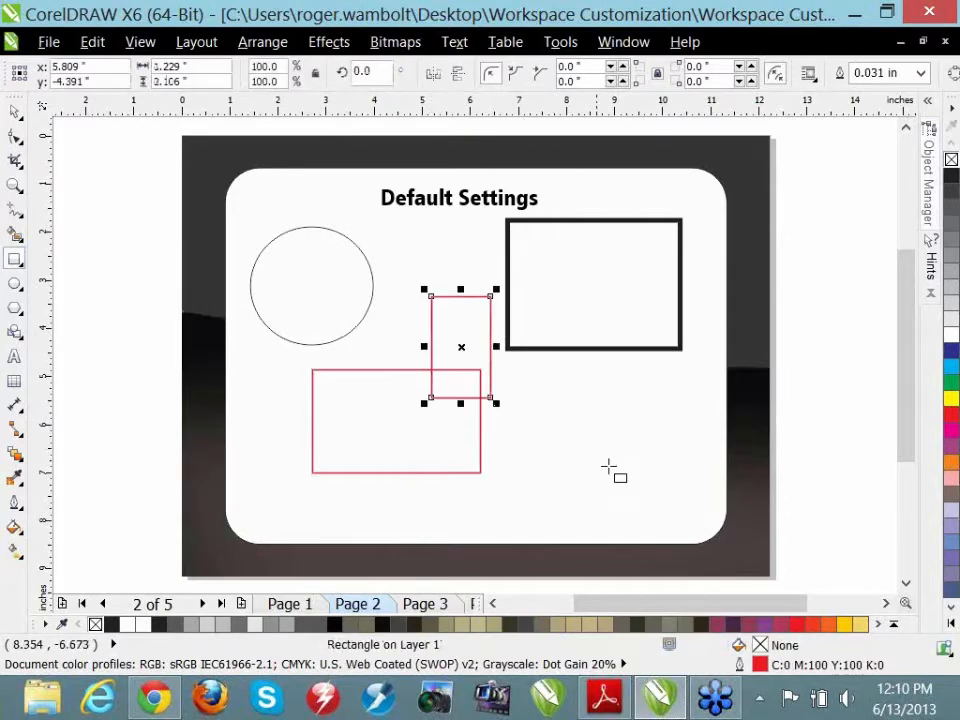
mouse_move(615, 402)
left_mouse_down()
mouse_move(560, 452)
mouse_move(503, 473)
left_mouse_up()
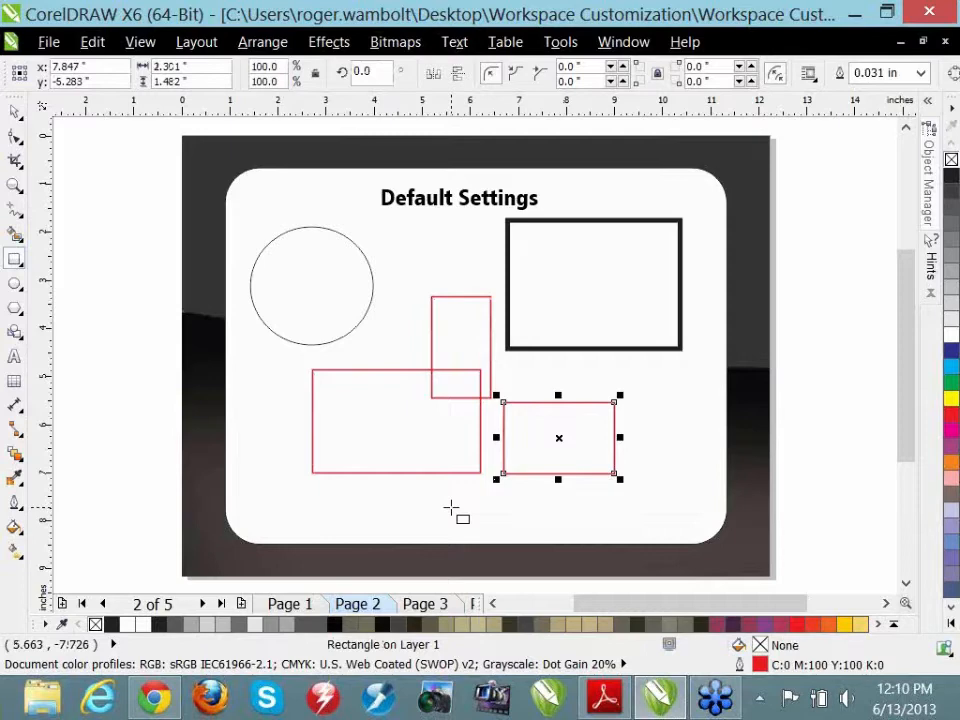
- Draw an ellipse about 3.0 by 2.4 in over the circle and a five-sided polygon about 2.0 by 1.6 in below it
left_click(14, 283)
left_click_drag(260, 256, 404, 370)
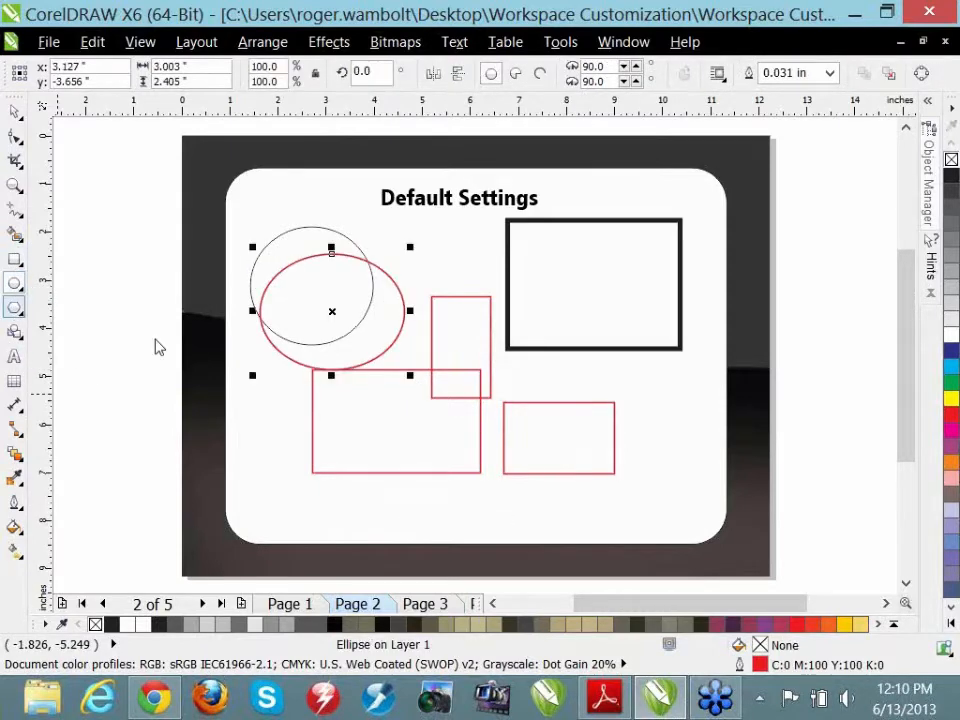
left_click(14, 307)
left_click_drag(314, 372, 407, 440)
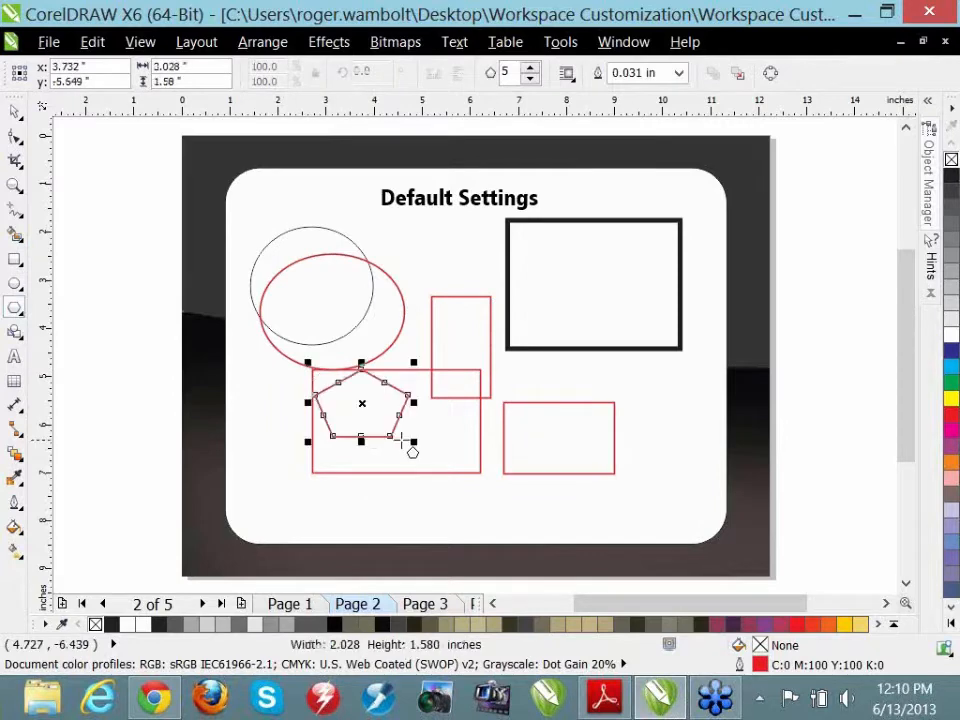
- Select all the drawn shapes on the page and delete them
double_click(14, 113)
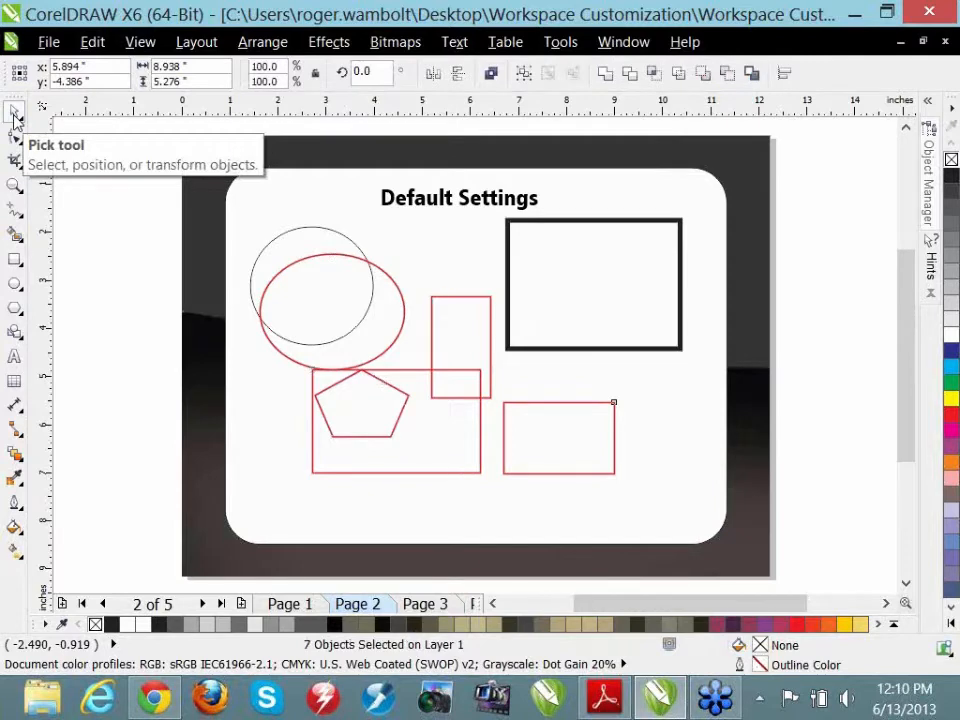
key("Delete")
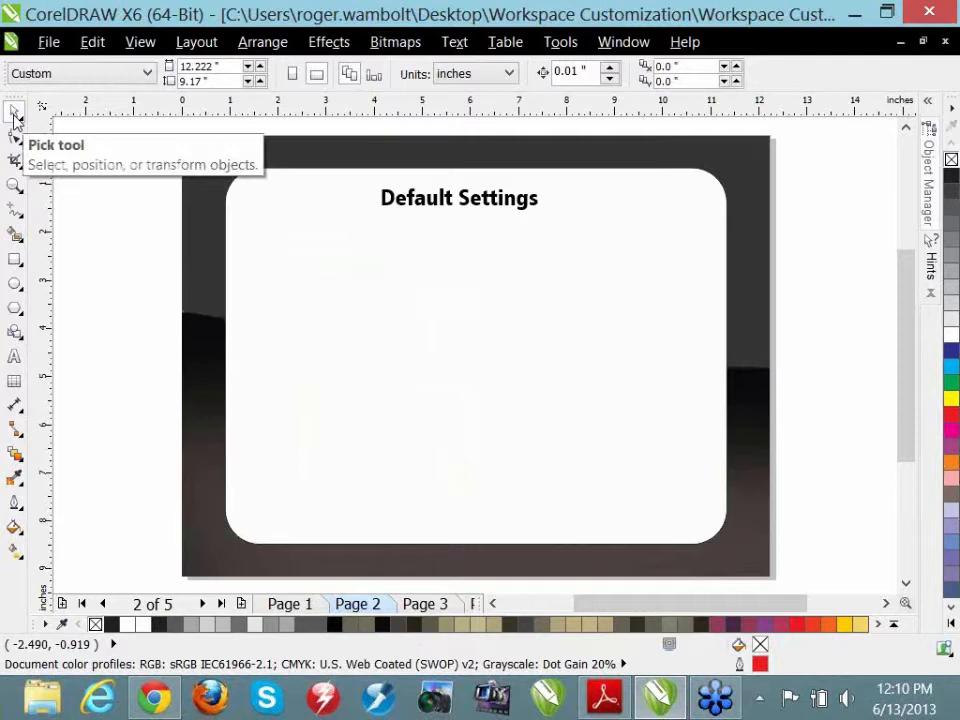
- Draw a rectangle about 3.0 by 2.0 in below the Default Settings title and deselect it
left_click(15, 259)
left_click_drag(290, 236, 375, 305)
left_click_drag(423, 329, 432, 332)
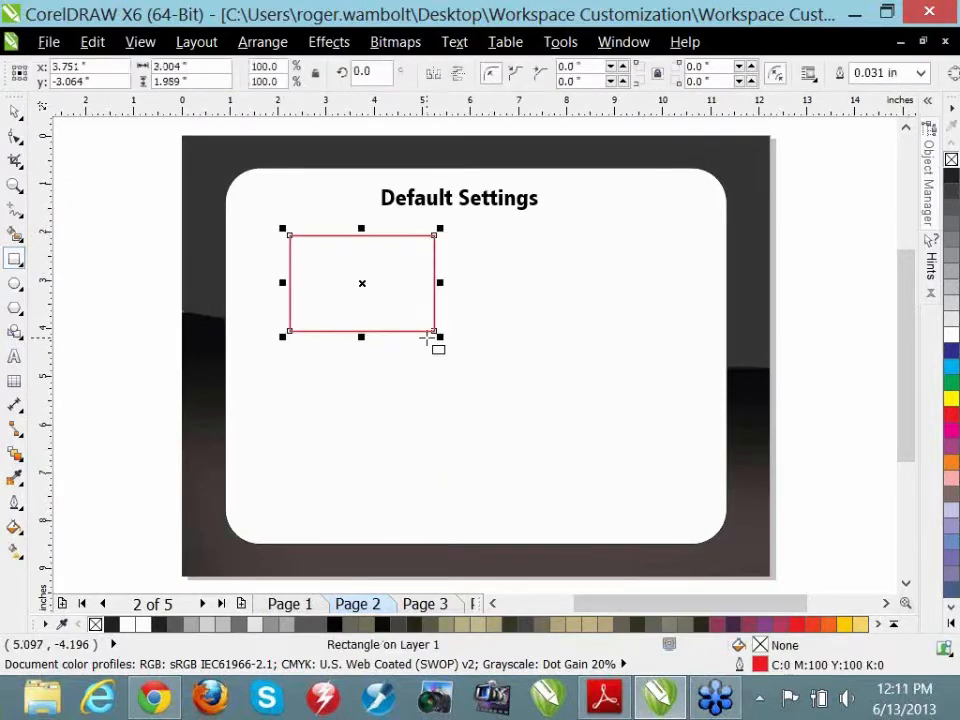
key("space")
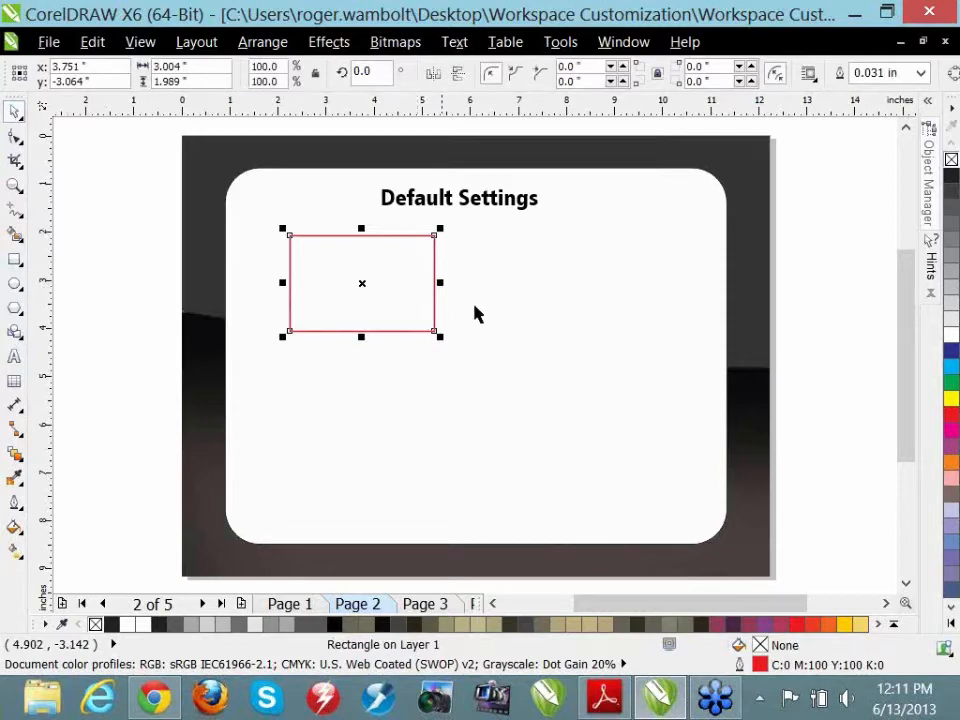
left_click(519, 326)
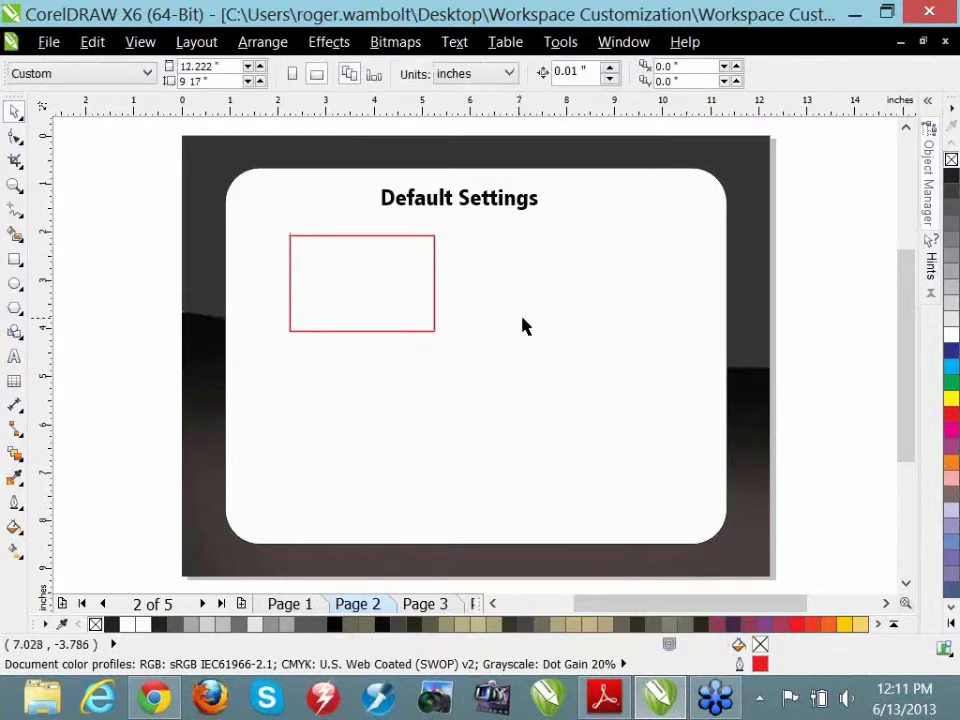
- Set the document's default fill to cyan for Graphic and Artistic Text objects
left_click(952, 370)
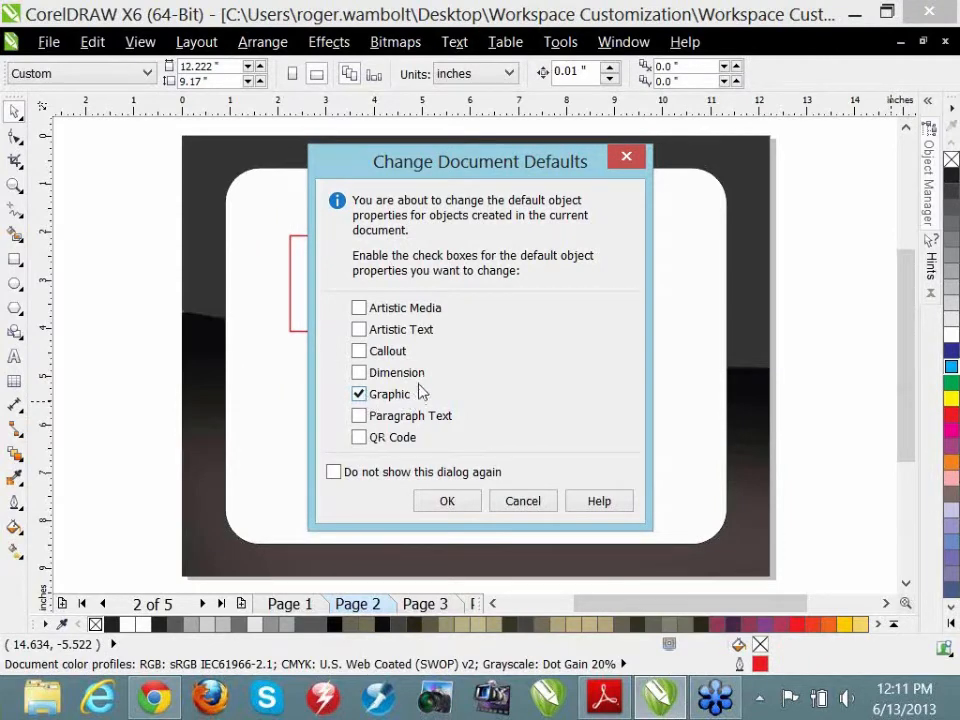
left_click(359, 330)
left_click(452, 503)
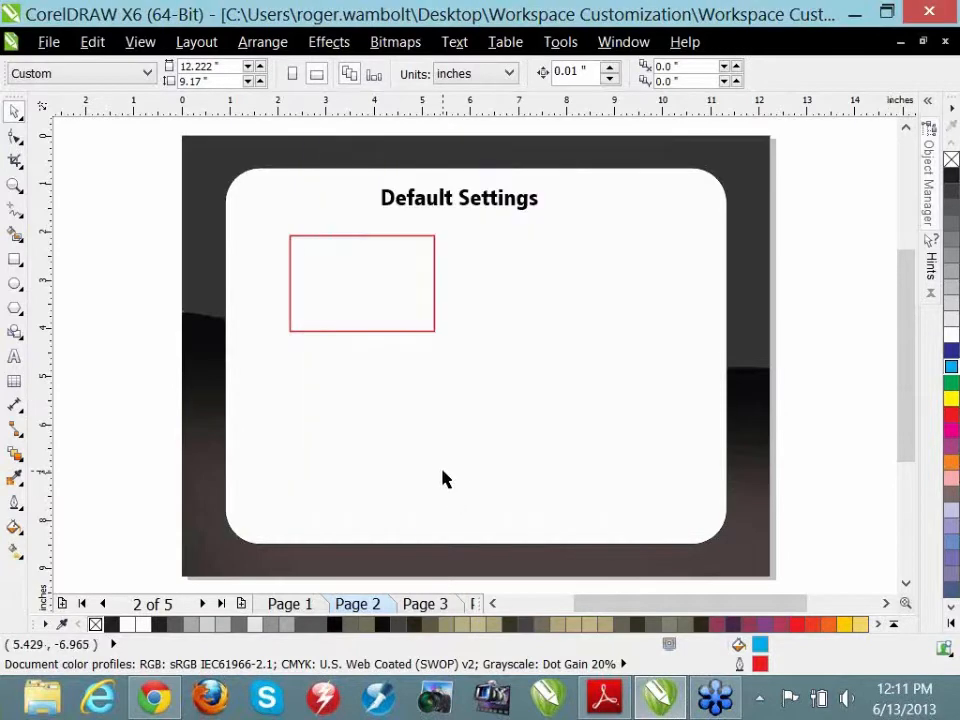
- Draw an ellipse about 4.0 by 3.0 in to the right of the rectangle
left_click(16, 284)
left_click_drag(524, 248, 724, 405)
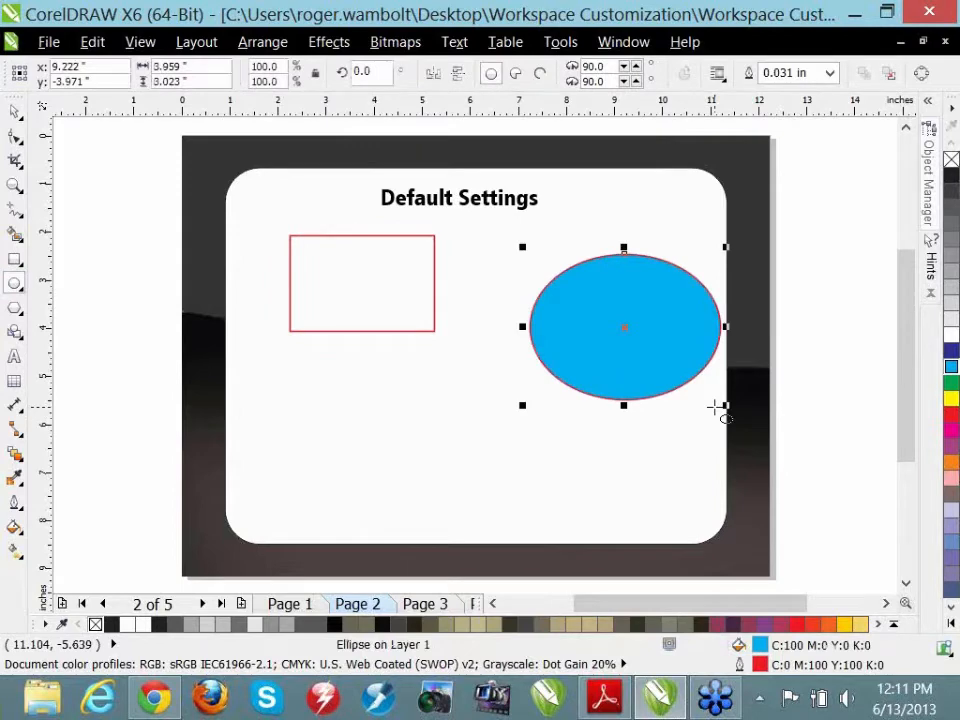
- Add the artistic text "TEXT" below the rectangle, enlarge it to about 3.1 by 0.85 in and deselect it
left_click(15, 356)
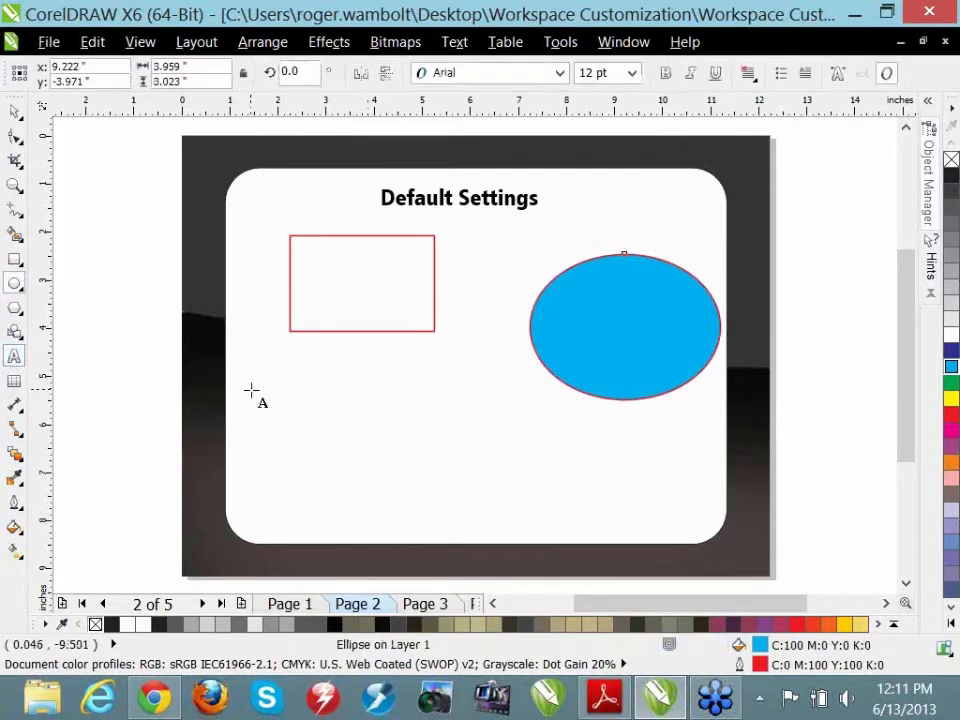
left_click(251, 390)
type("TE")
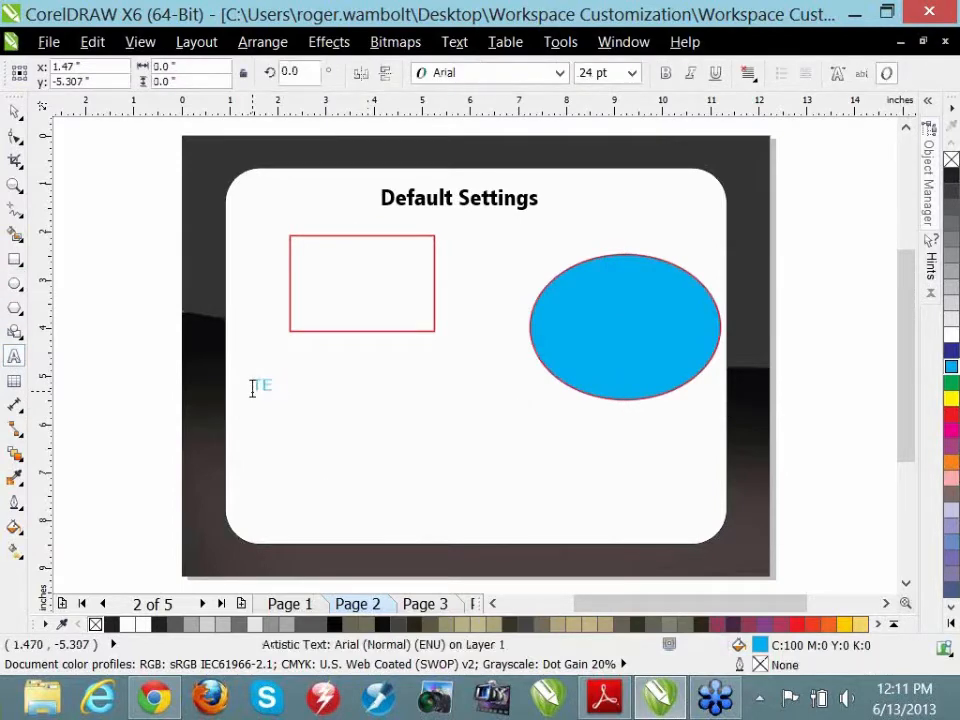
type("XT")
key("ctrl+a")
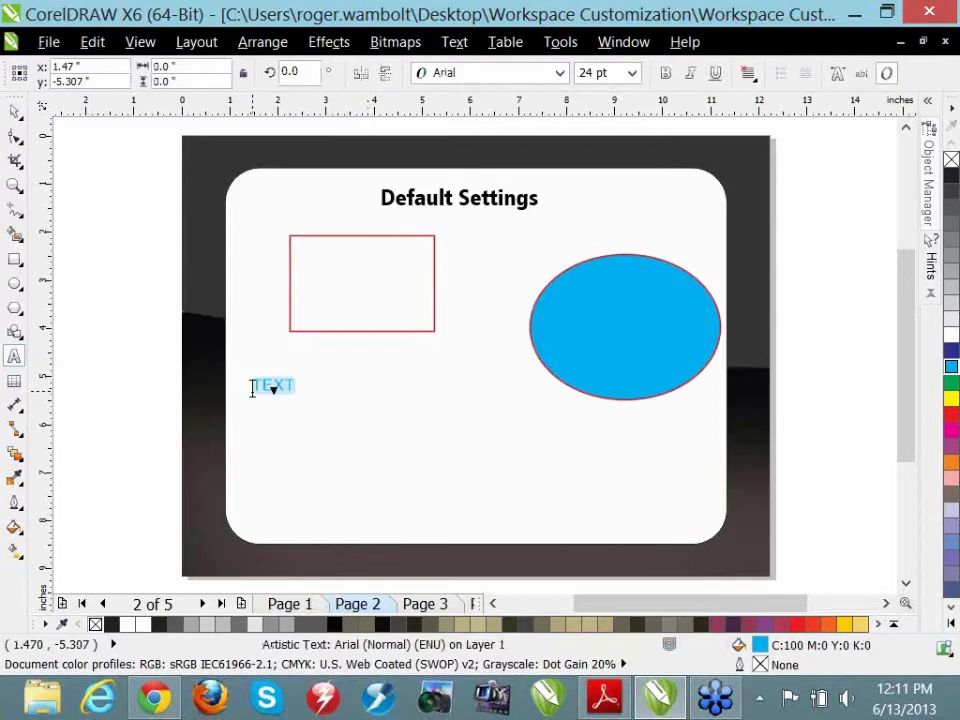
left_click_drag(311, 396, 396, 439)
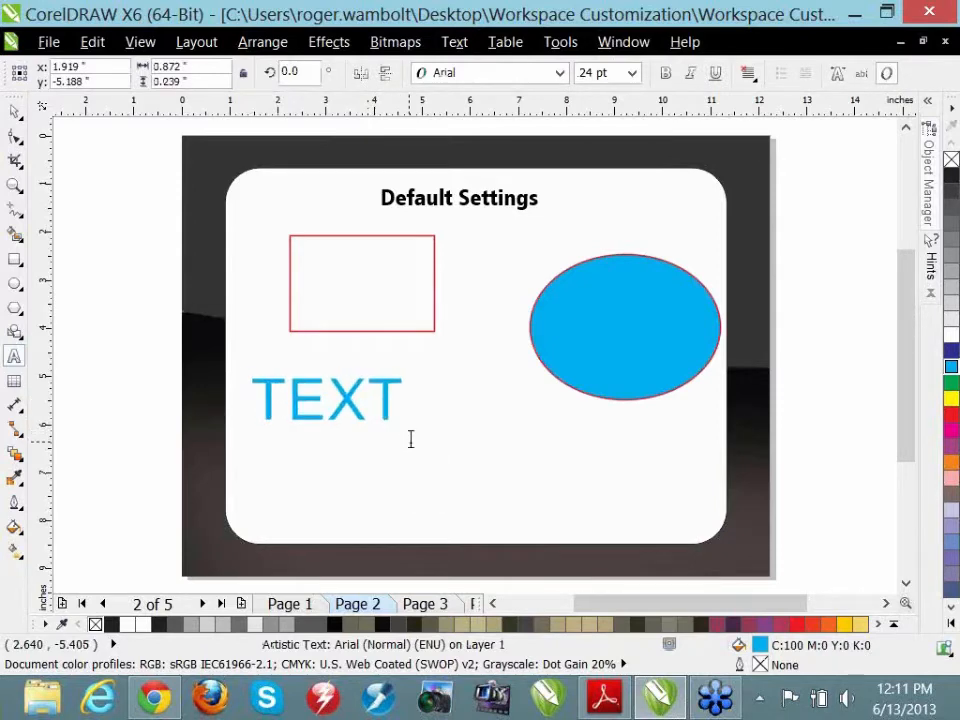
left_click(15, 113)
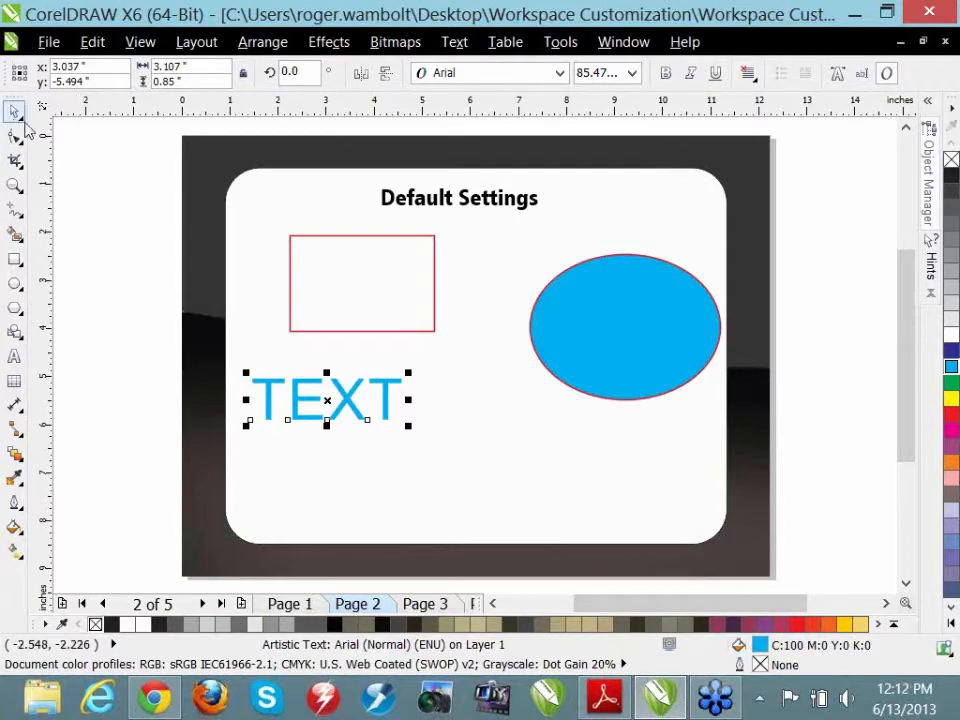
left_click(116, 189)
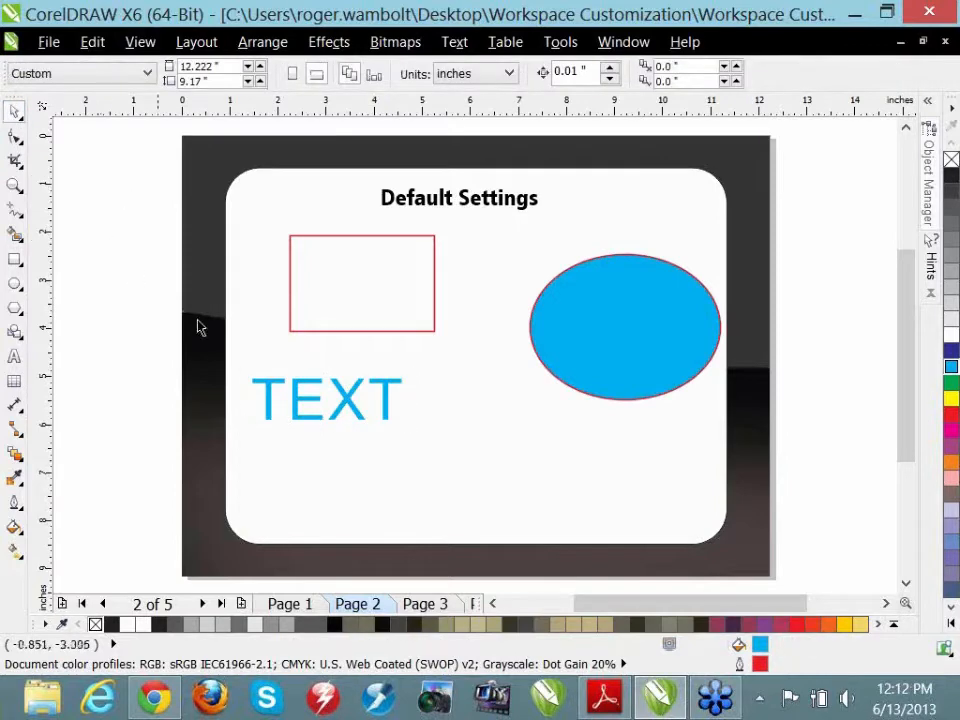
- Set the document's default fill to red for Graphic and Paragraph Text objects
left_click(951, 414)
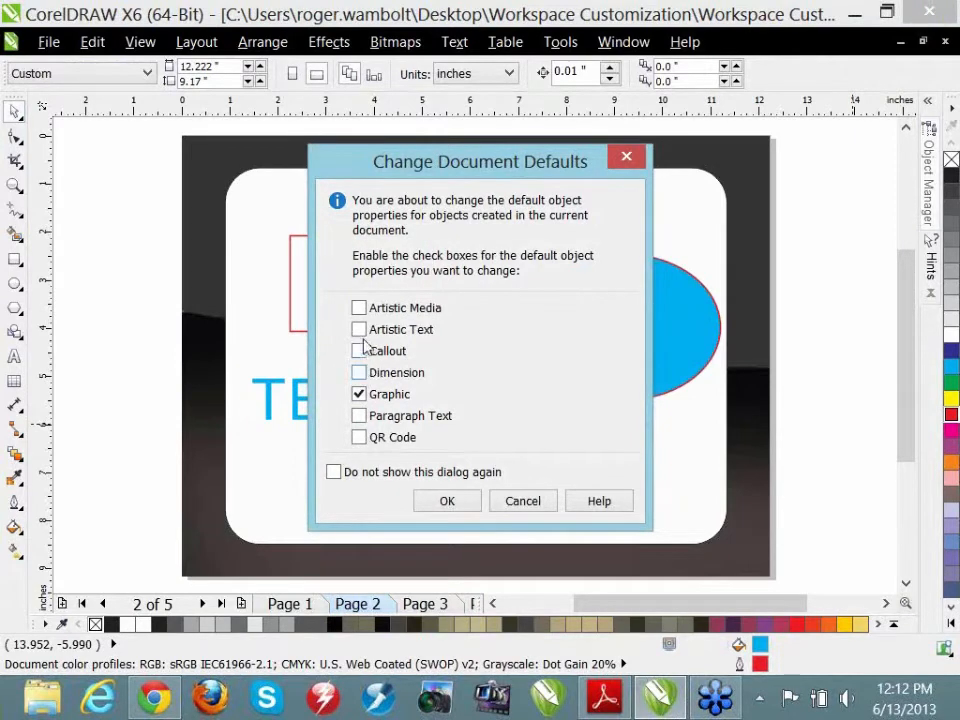
left_click(358, 415)
left_click(452, 504)
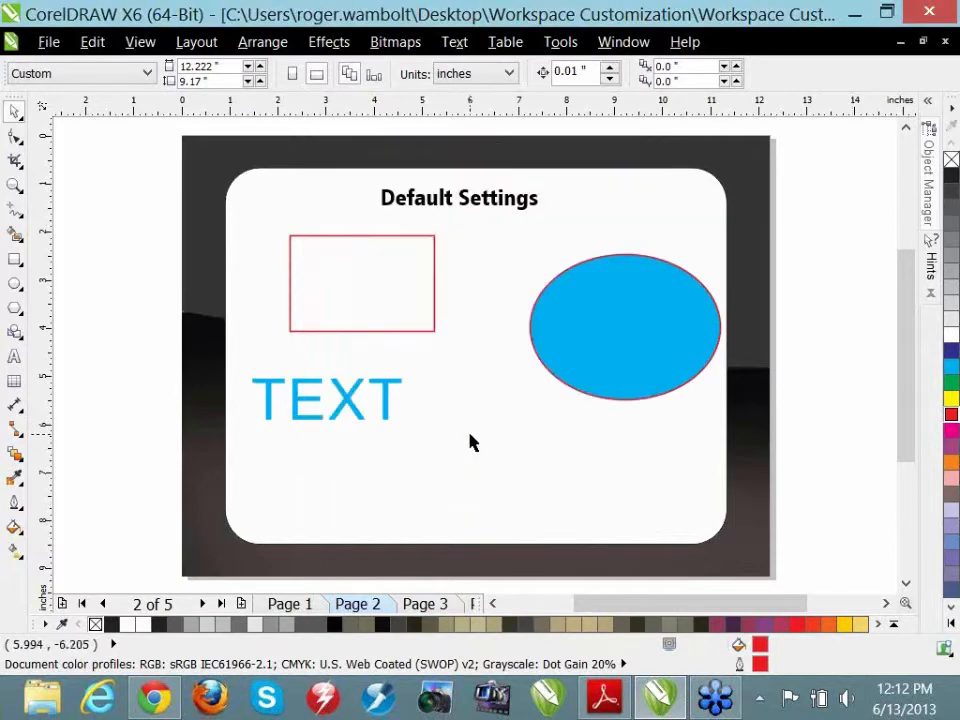
- Add the artistic text "test" below the word TEXT and enlarge it to a similar letter size
left_click(15, 357)
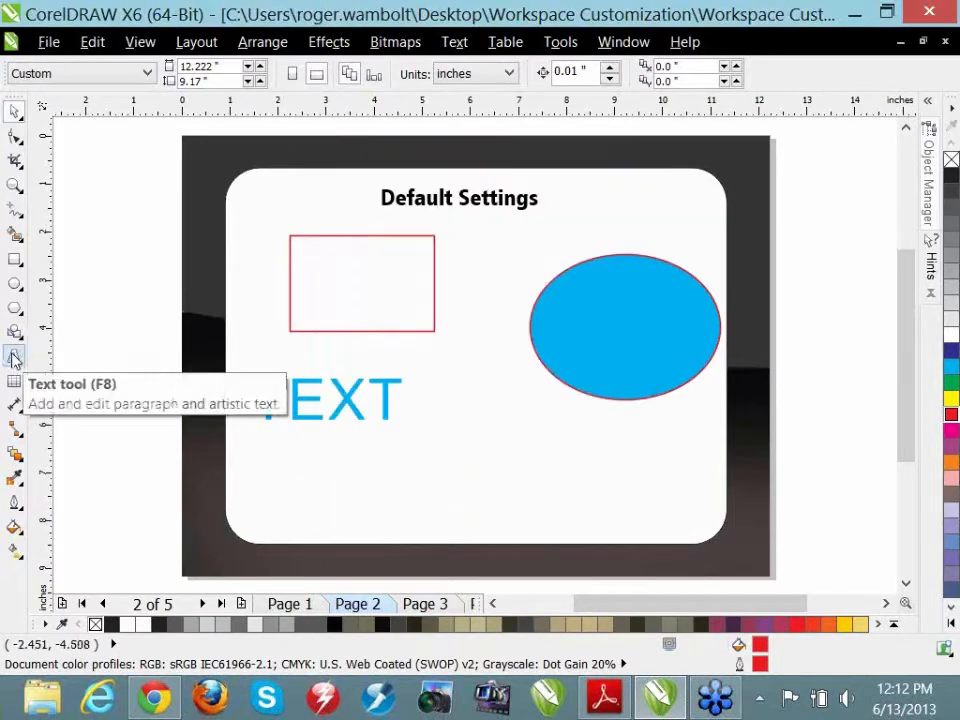
left_click(13, 358)
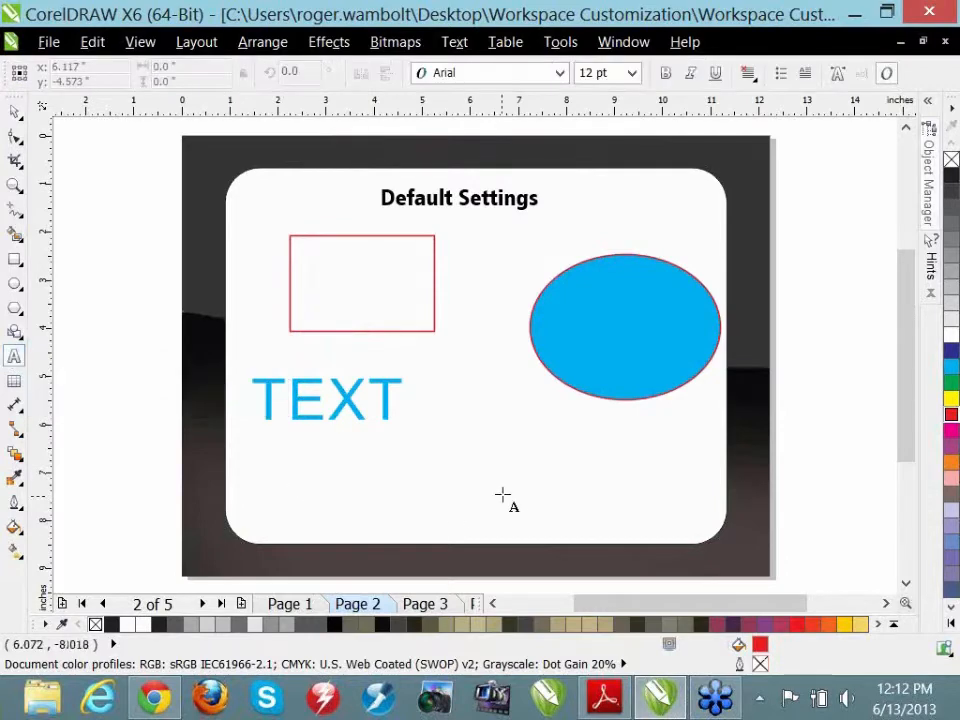
left_click(353, 469)
type("test")
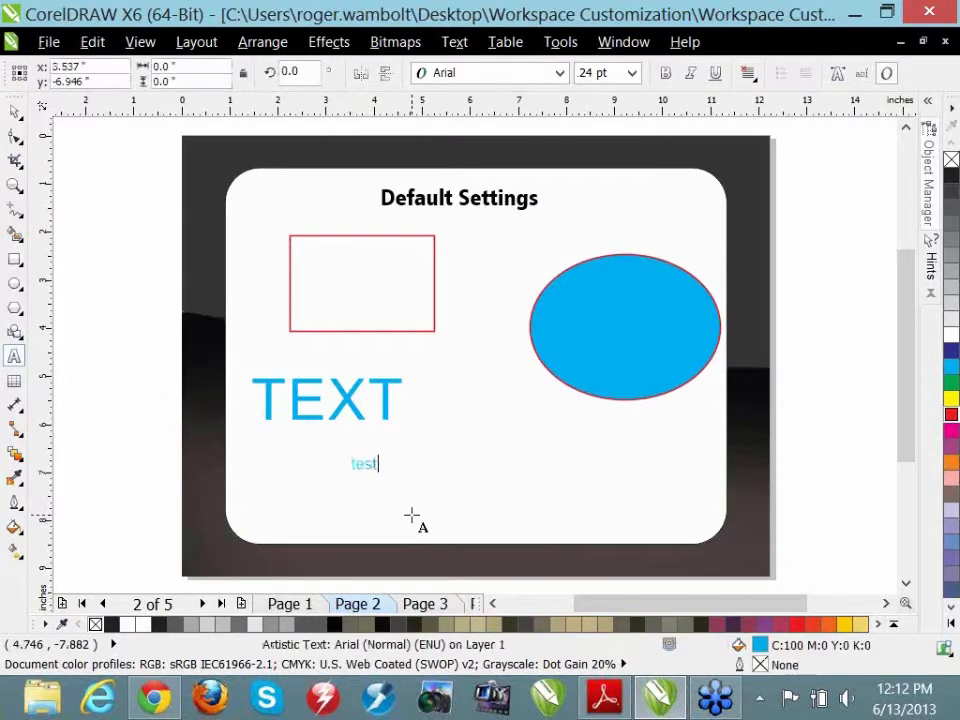
left_click_drag(383, 474, 450, 514)
- Create a paragraph text frame about 2.5 by 3.1 in beside the artistic text, containing "this is paragraph text"
left_click_drag(460, 341, 579, 489)
type("This is")
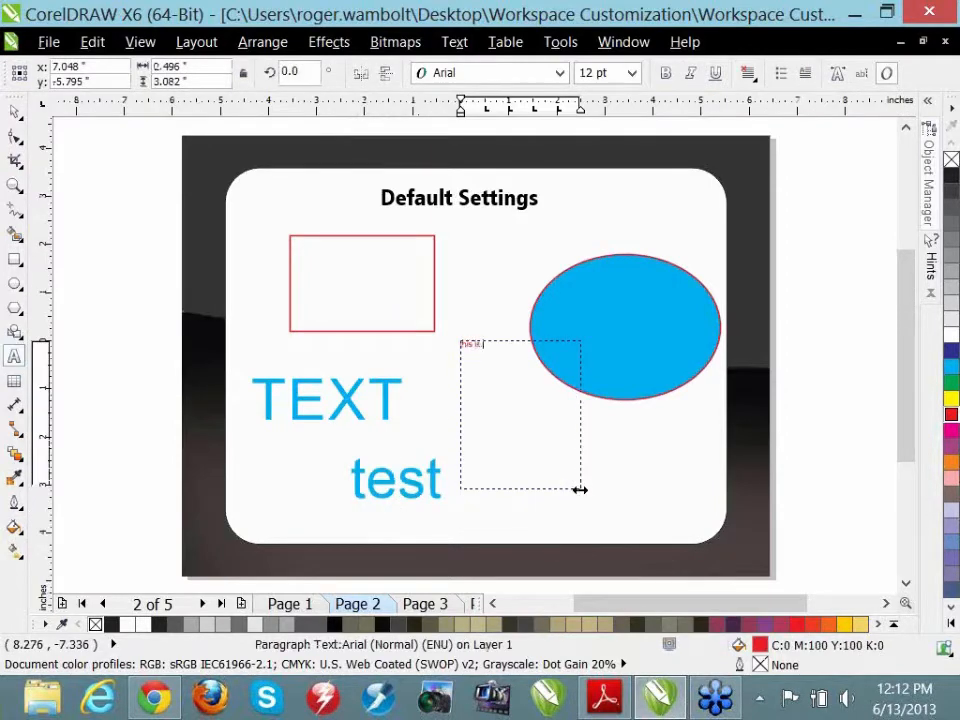
type(" paragraph text")
key("Escape")
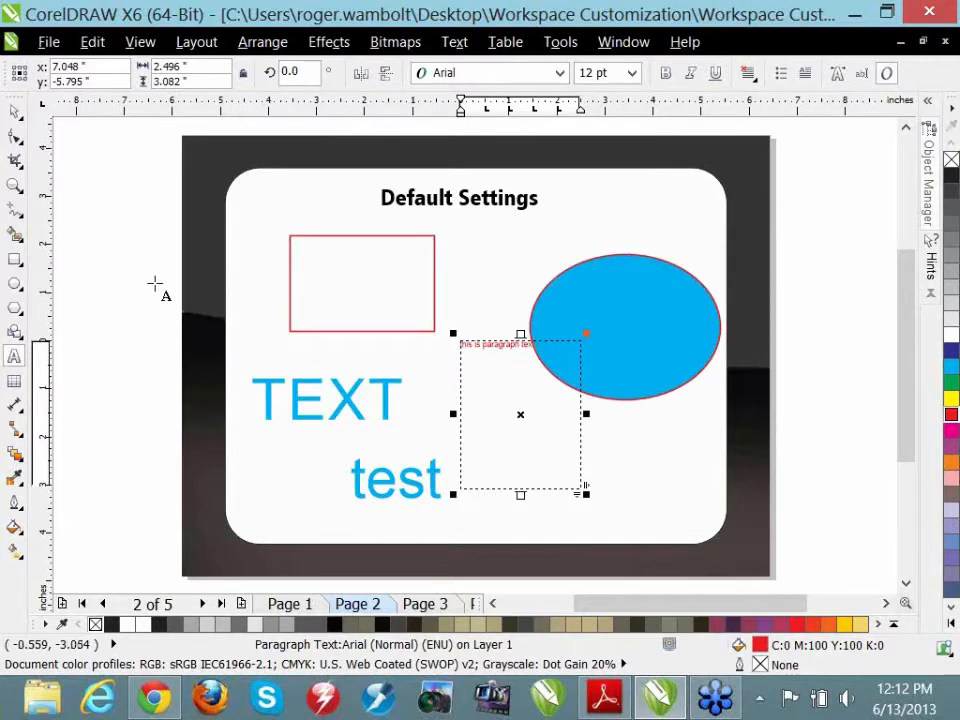
left_click(16, 111)
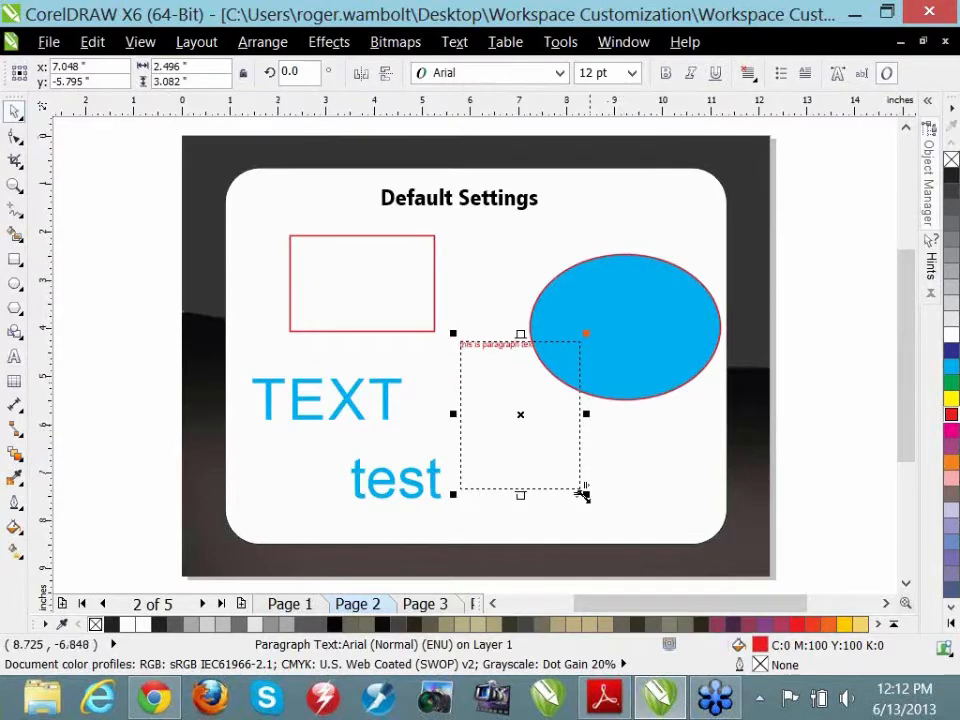
- Check the paragraph text's color up close and delete all the test shapes and texts from the page
scroll(507, 343, "up", 1)
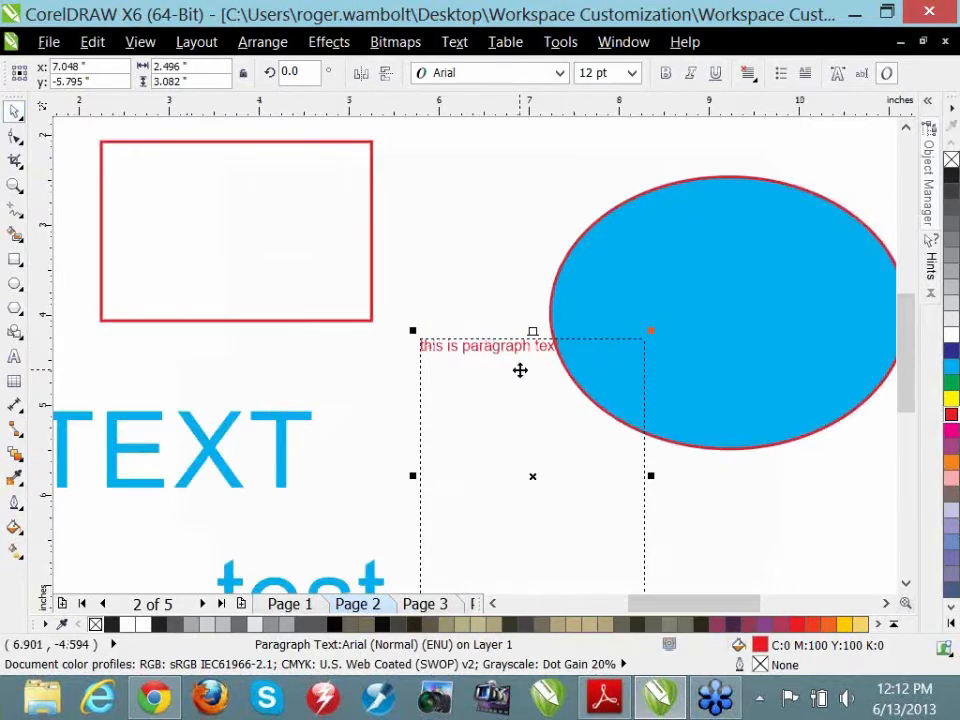
scroll(520, 370, "up", 2)
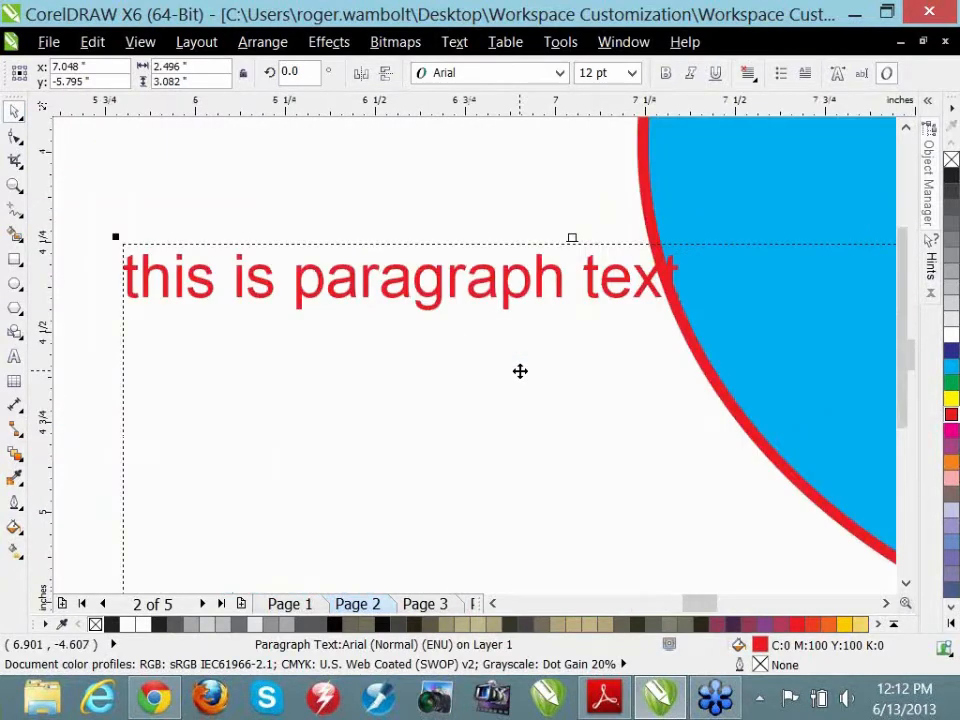
key("shift+F4")
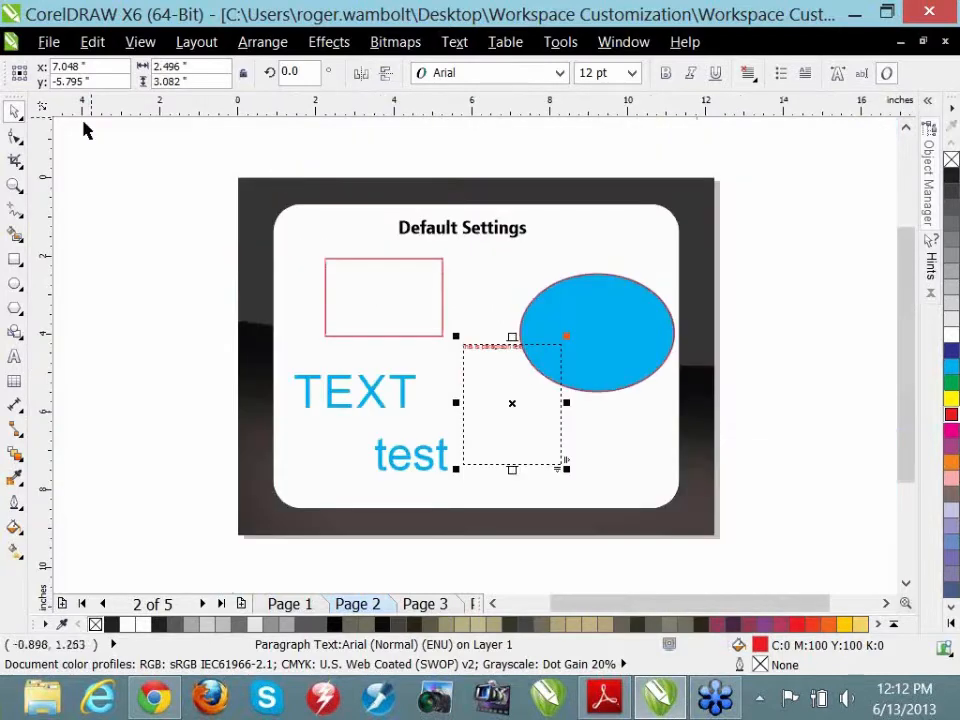
double_click(15, 112)
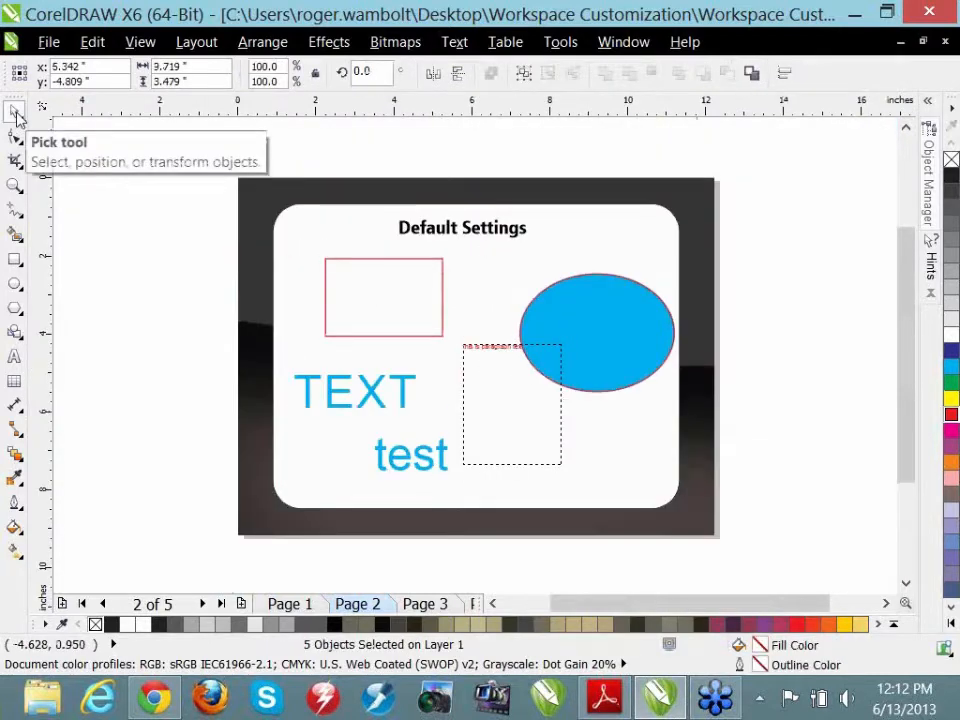
key("Delete")
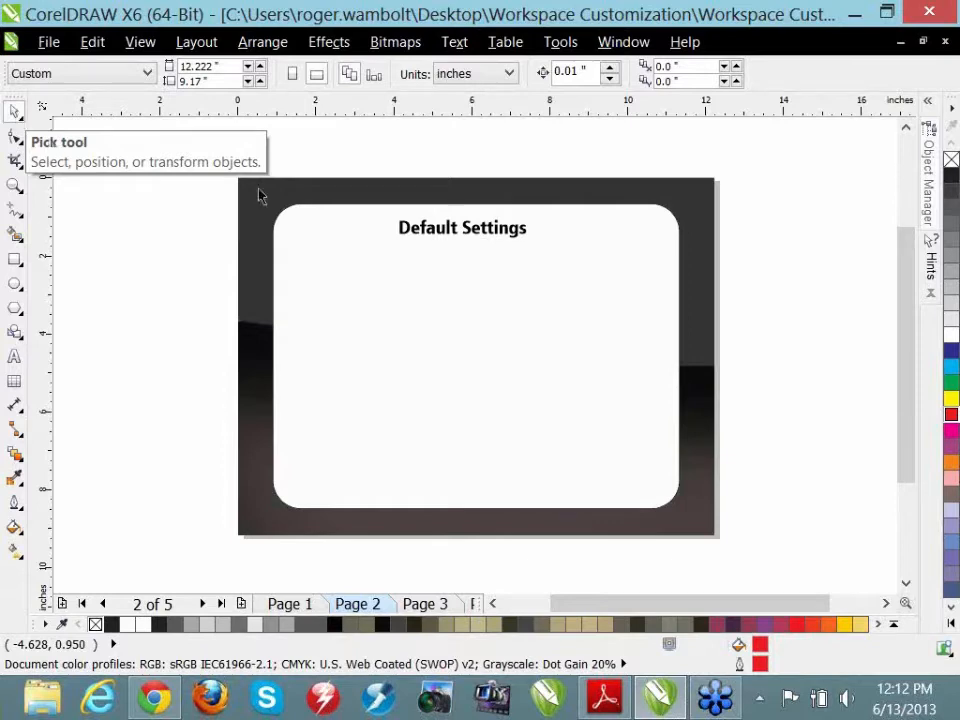
- Open the Object Styles docker and expand its Default Object Properties list
left_click(624, 42)
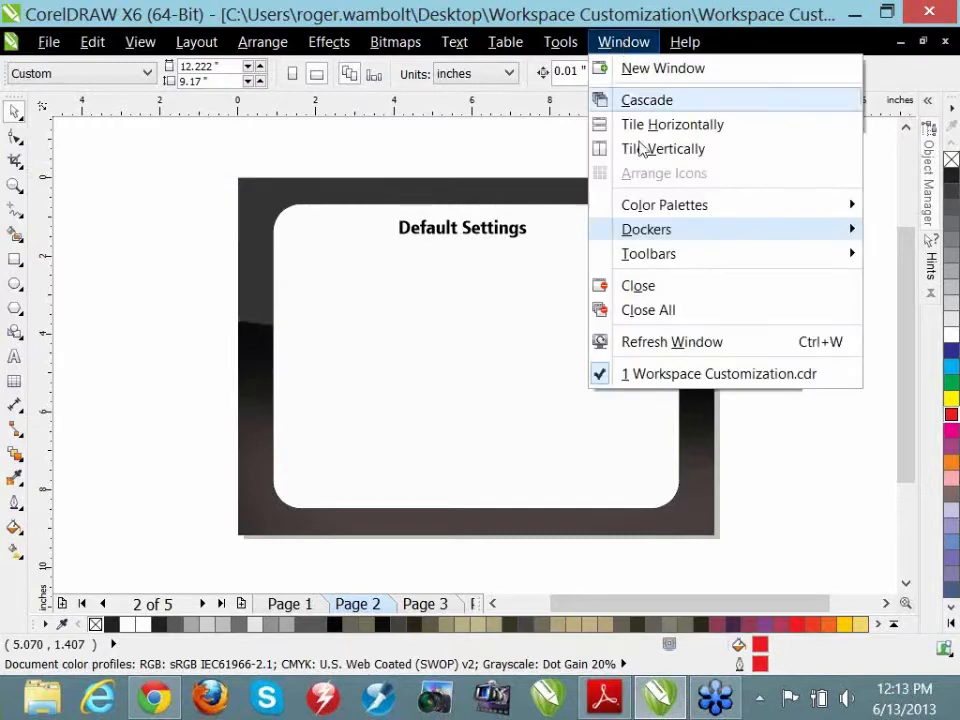
mouse_move(660, 233)
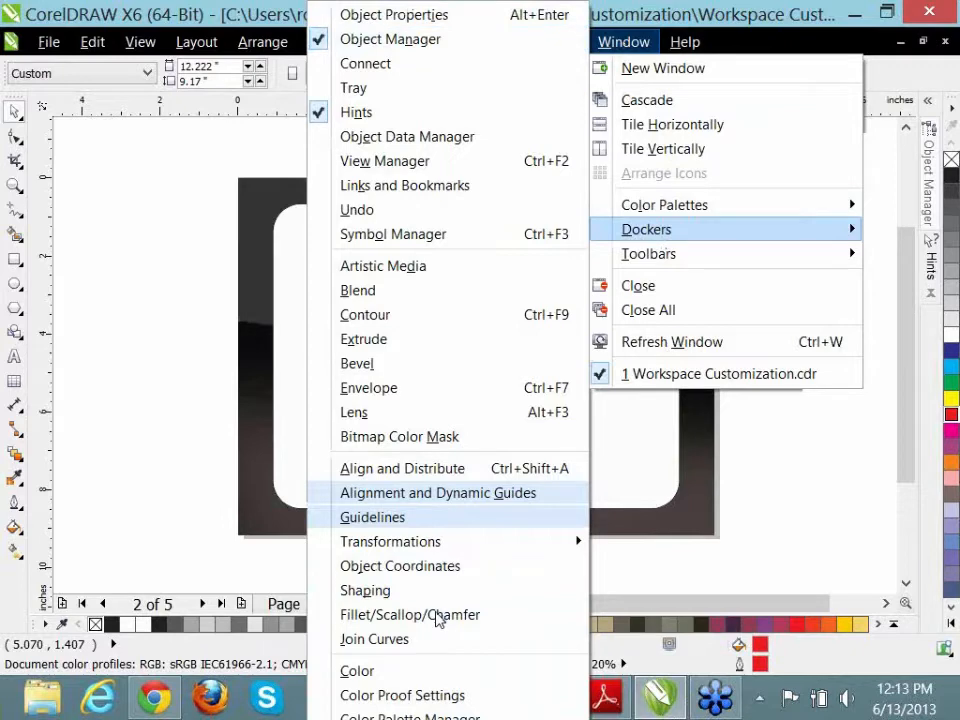
left_click(437, 618)
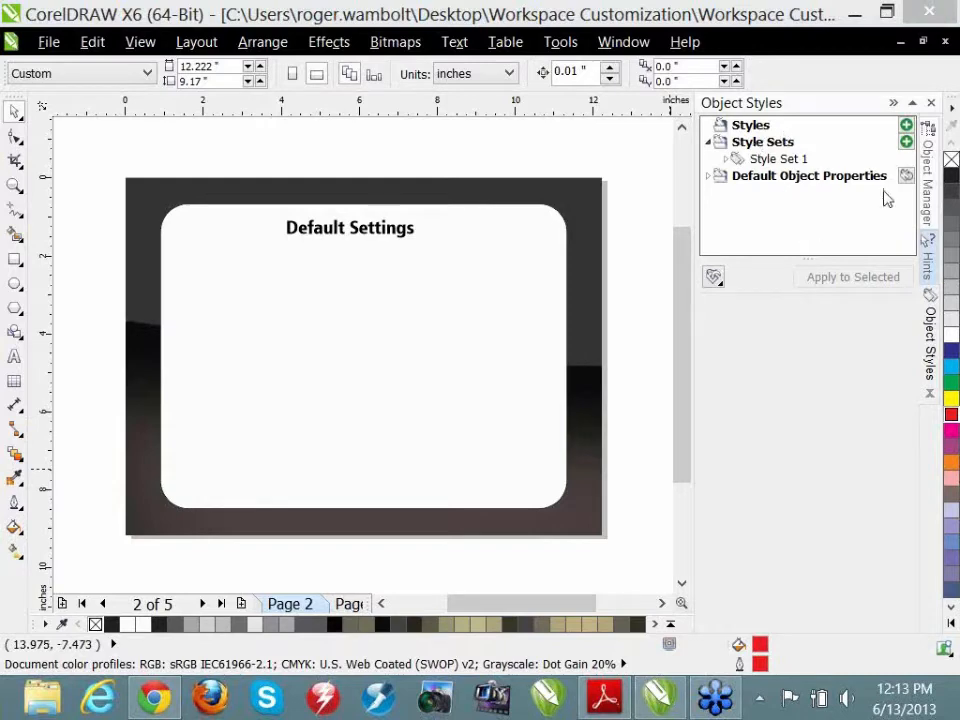
left_click(708, 179)
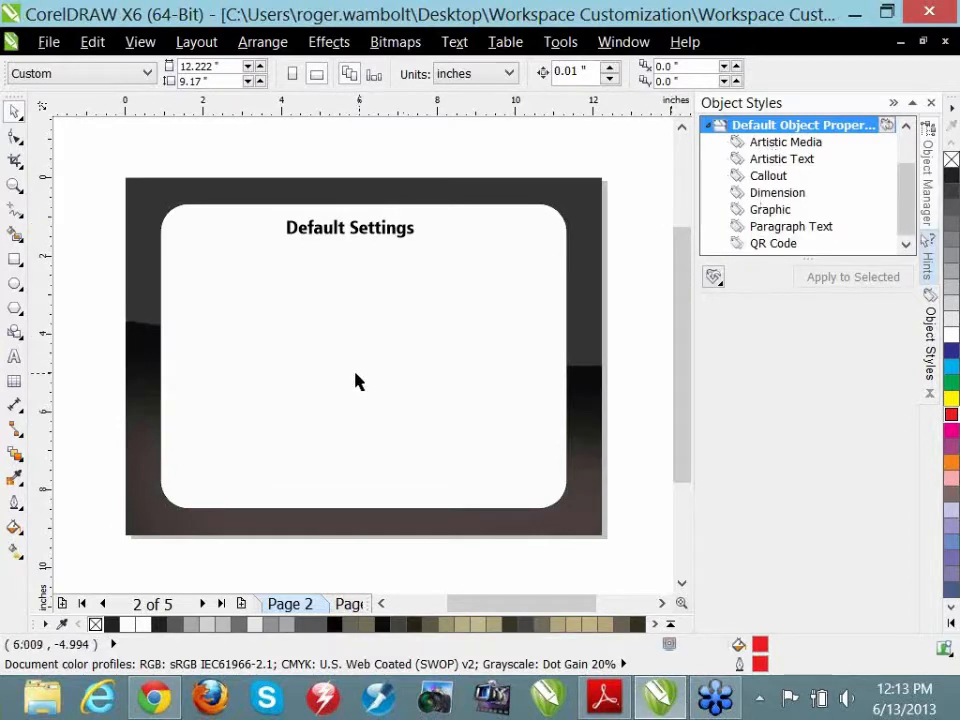
left_click(349, 314)
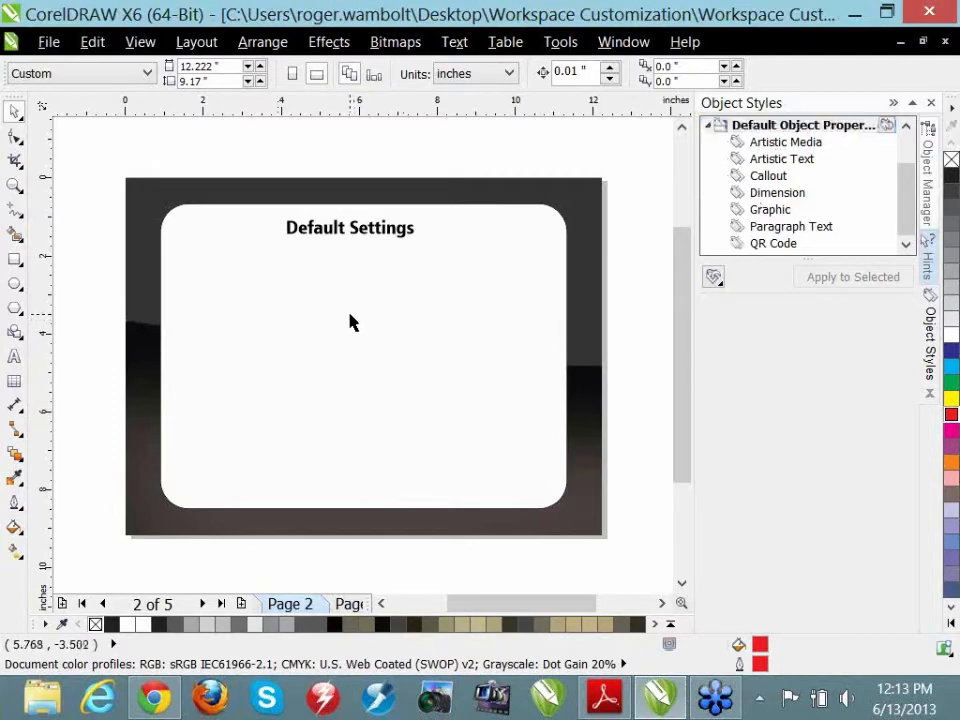
left_click(952, 351)
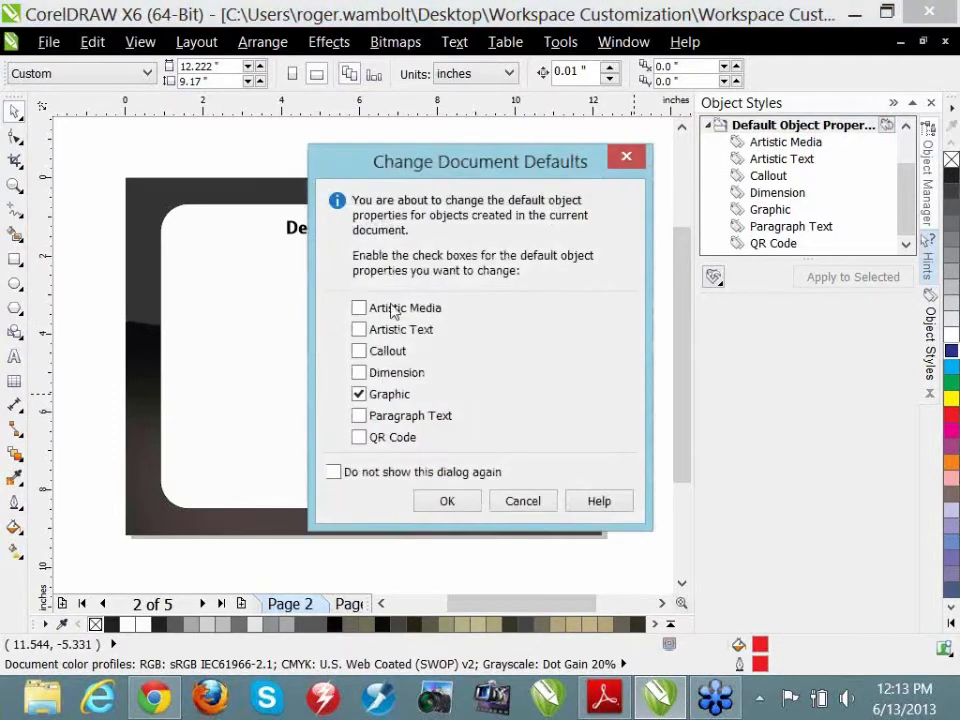
left_click(527, 502)
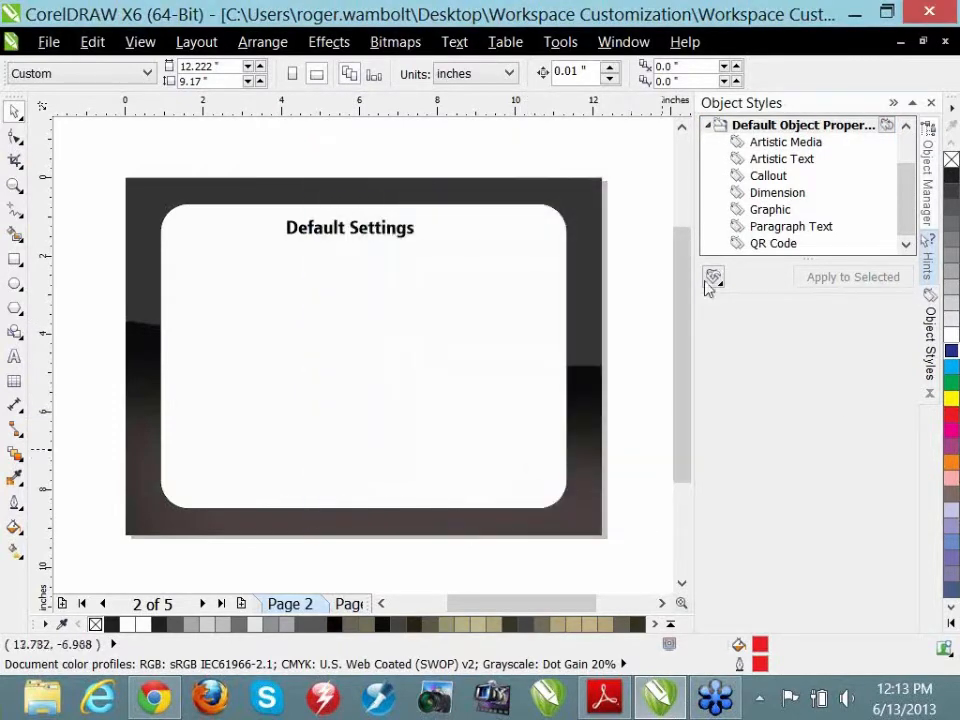
- Set the default Artistic Text properties to a red uniform fill, 58 pt size and the Arial Black font
left_click(757, 163)
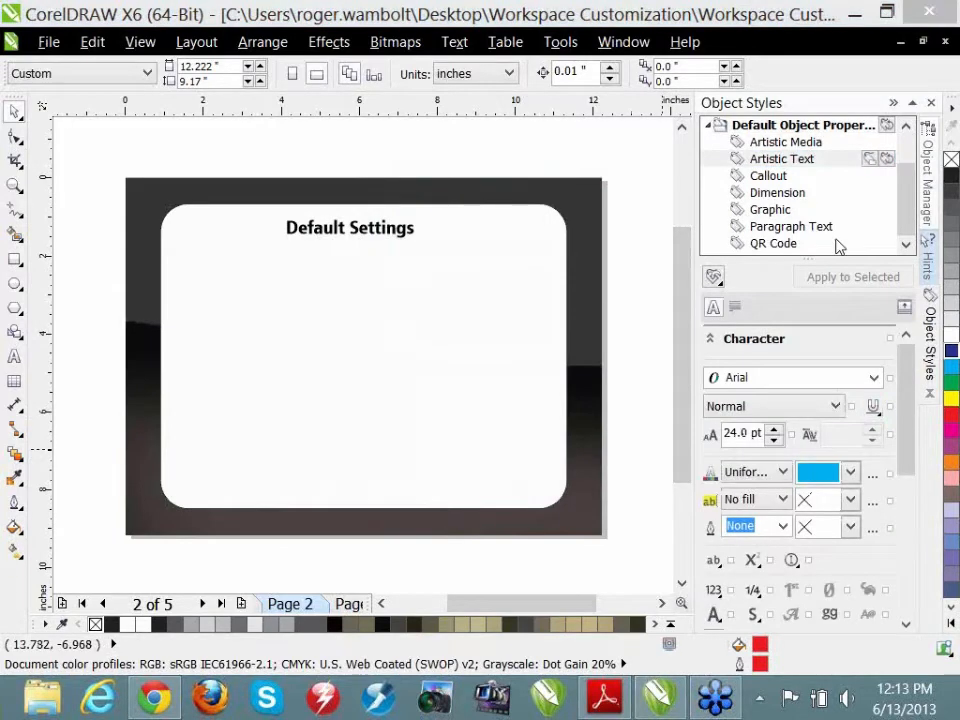
left_click(848, 498)
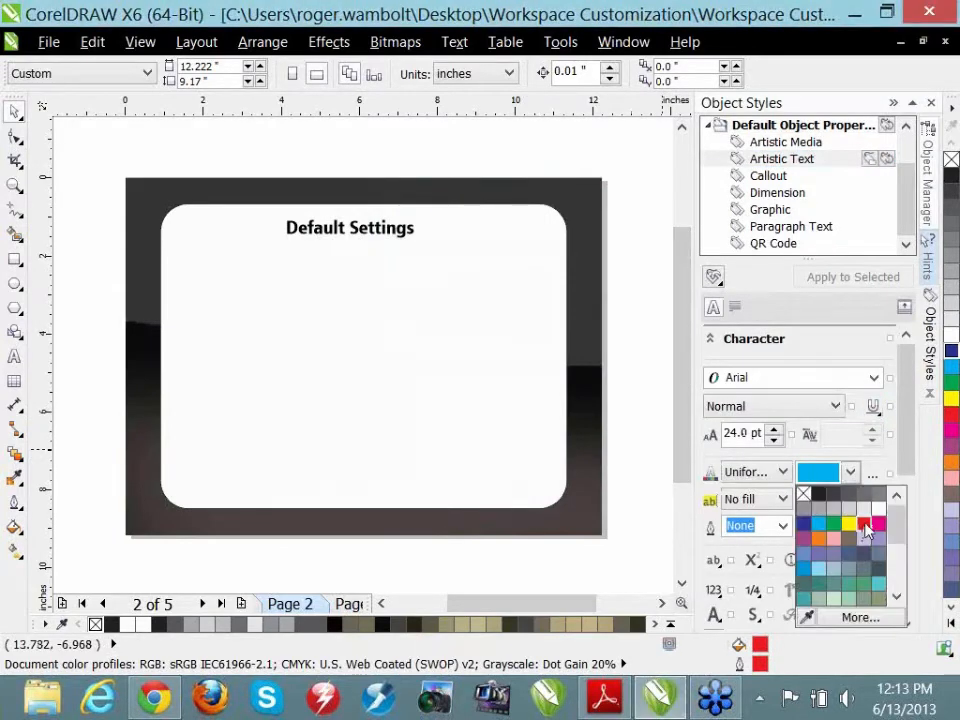
left_click(864, 525)
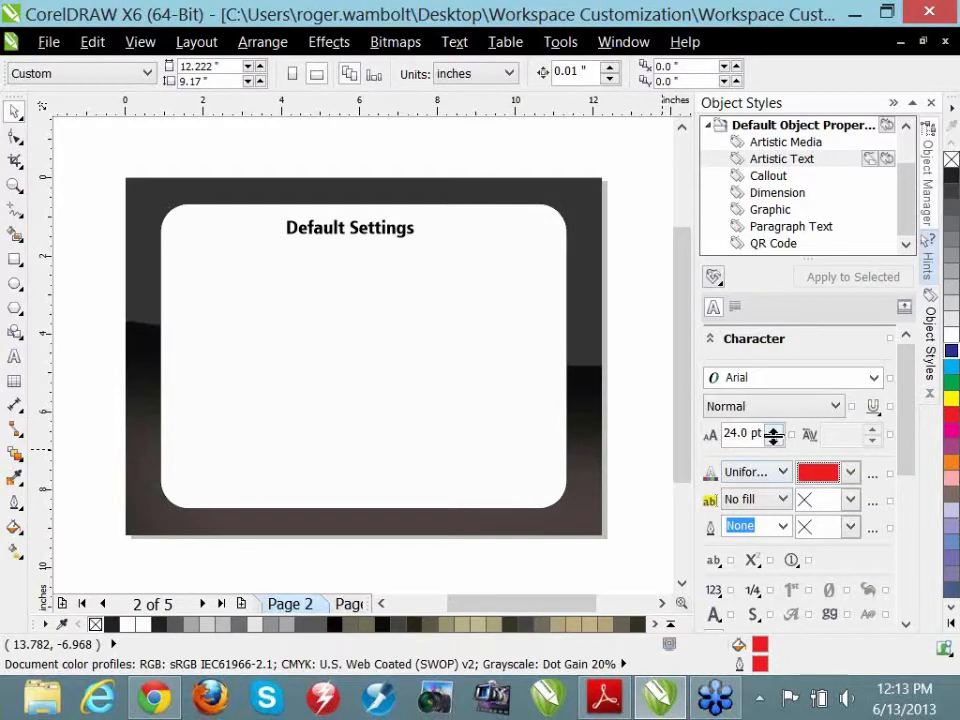
left_click_drag(773, 433, 771, 402)
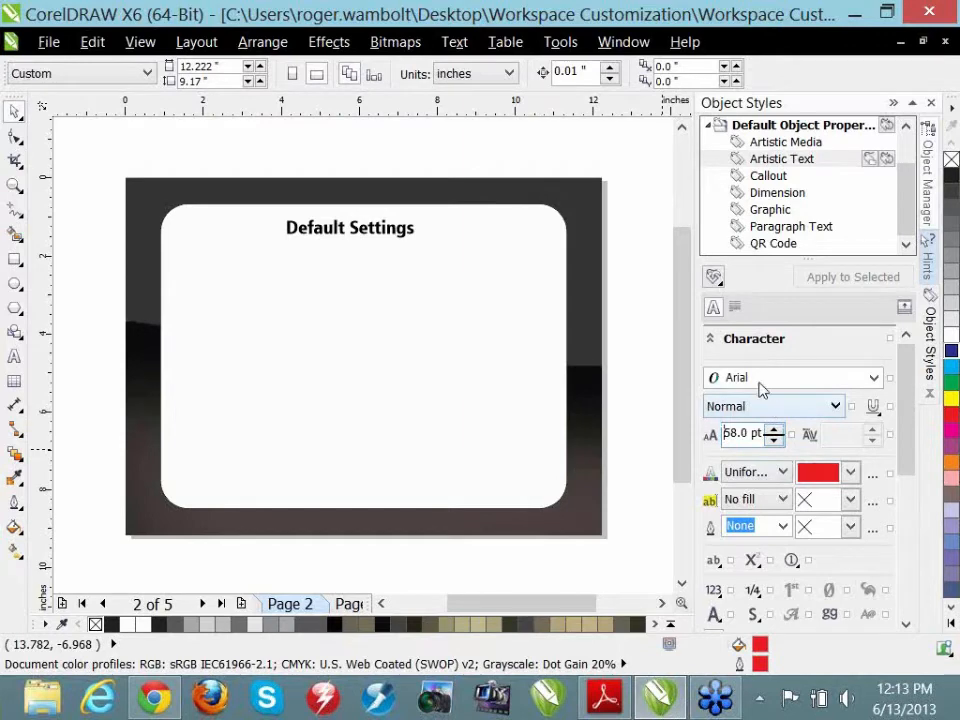
left_click(760, 385)
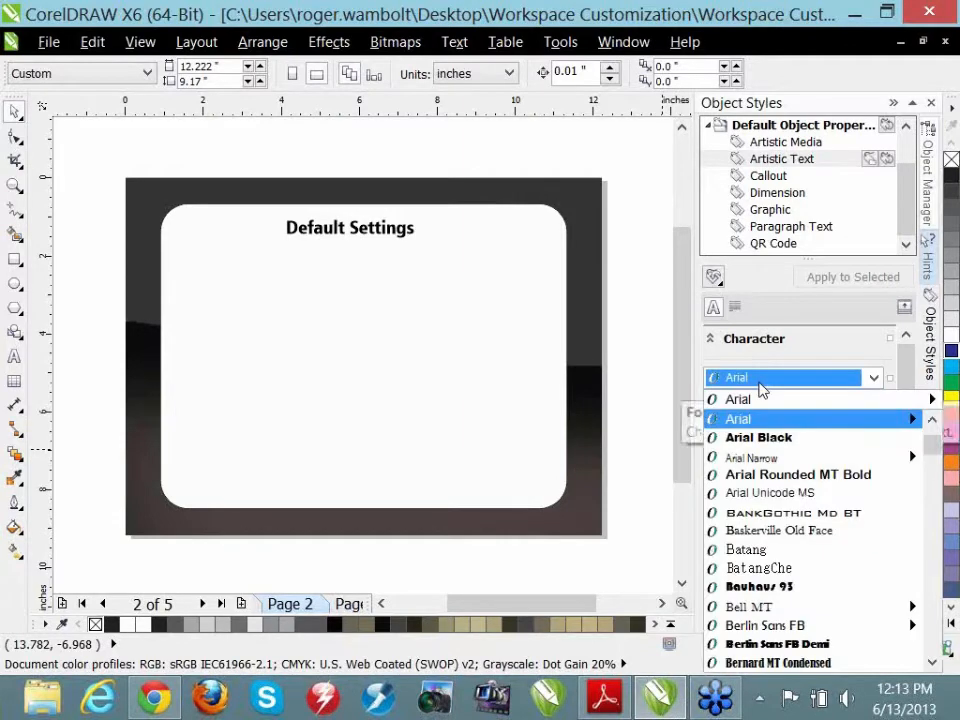
left_click(760, 440)
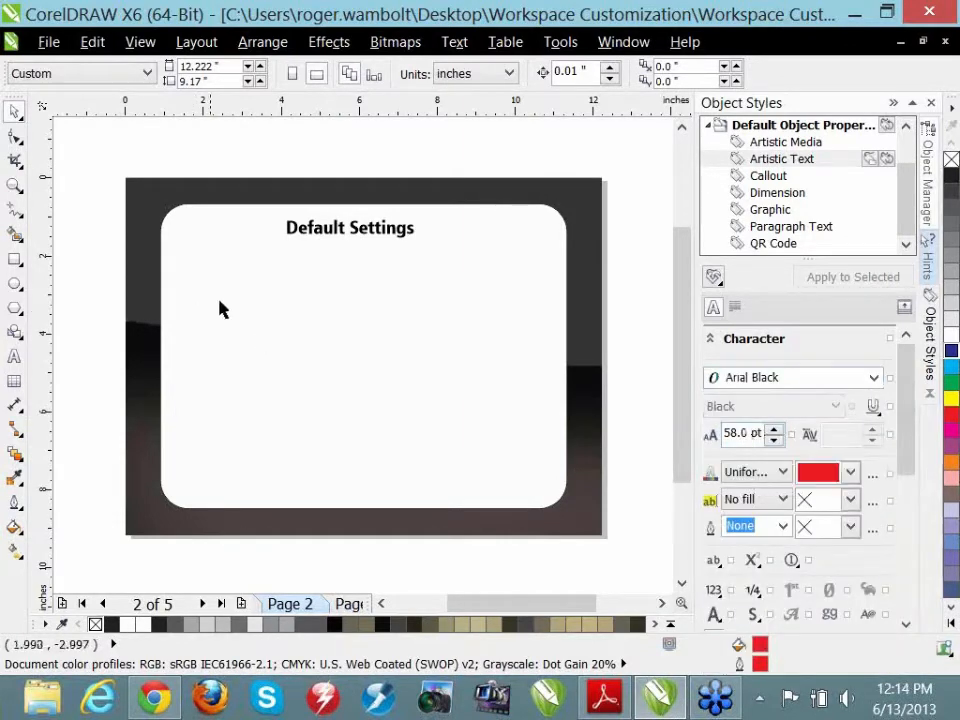
- Add the artistic text "test" below the Default Settings heading to try out the new text defaults
left_click(14, 356)
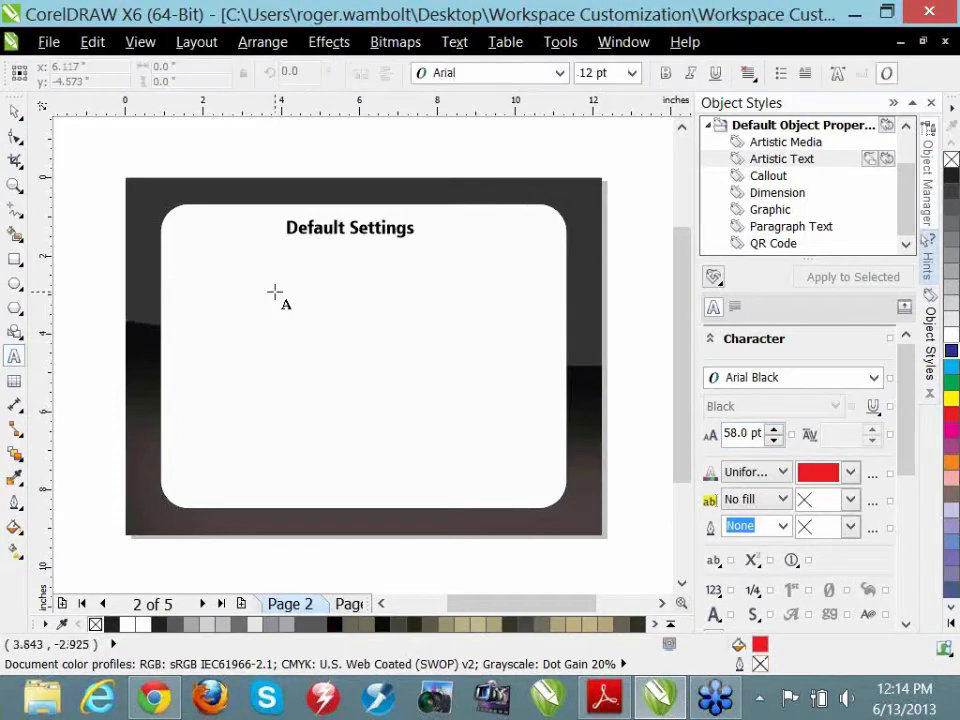
left_click(274, 291)
type("test")
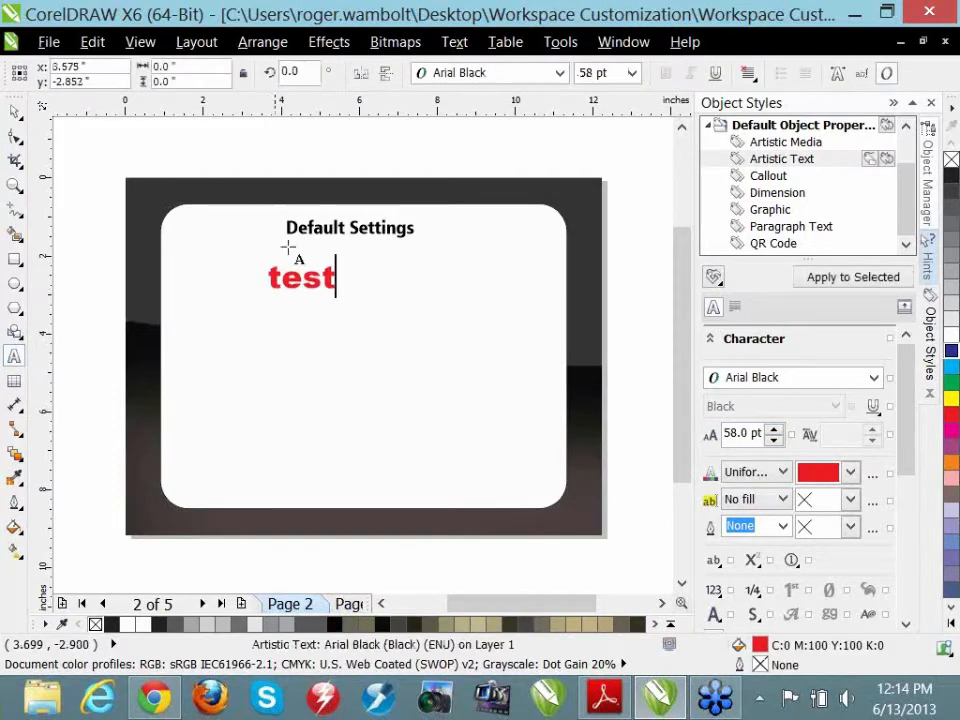
key("Escape")
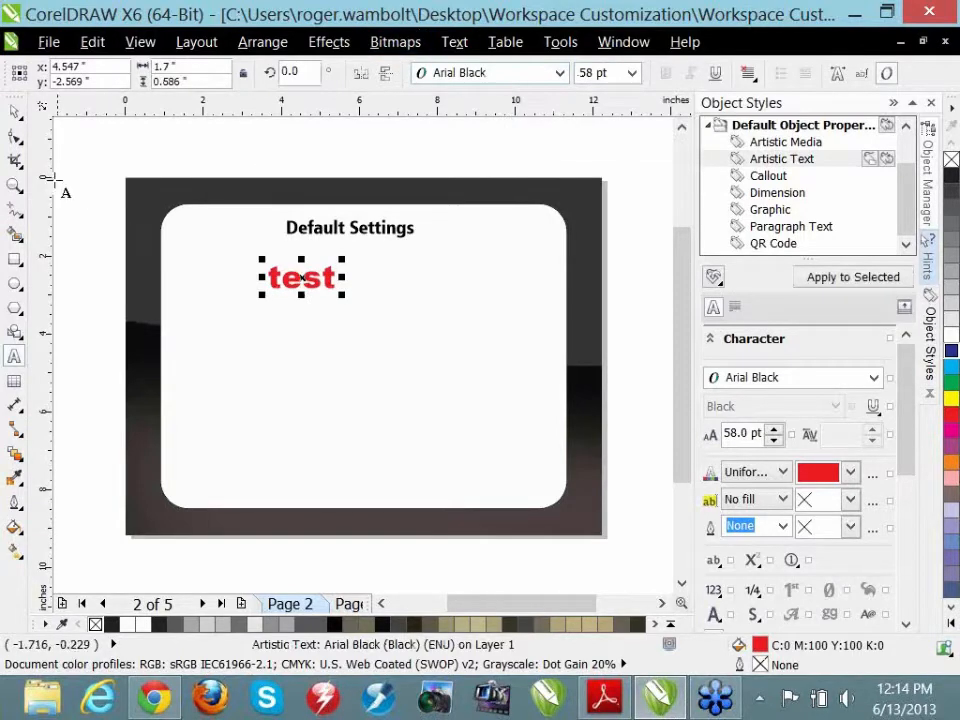
left_click(15, 111)
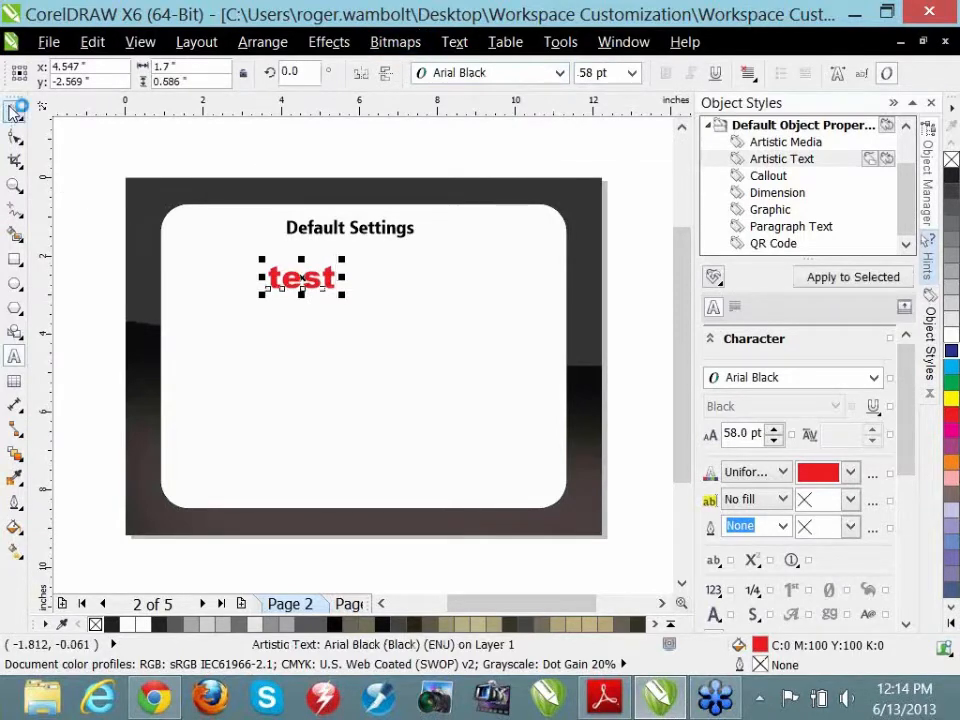
left_click(841, 198)
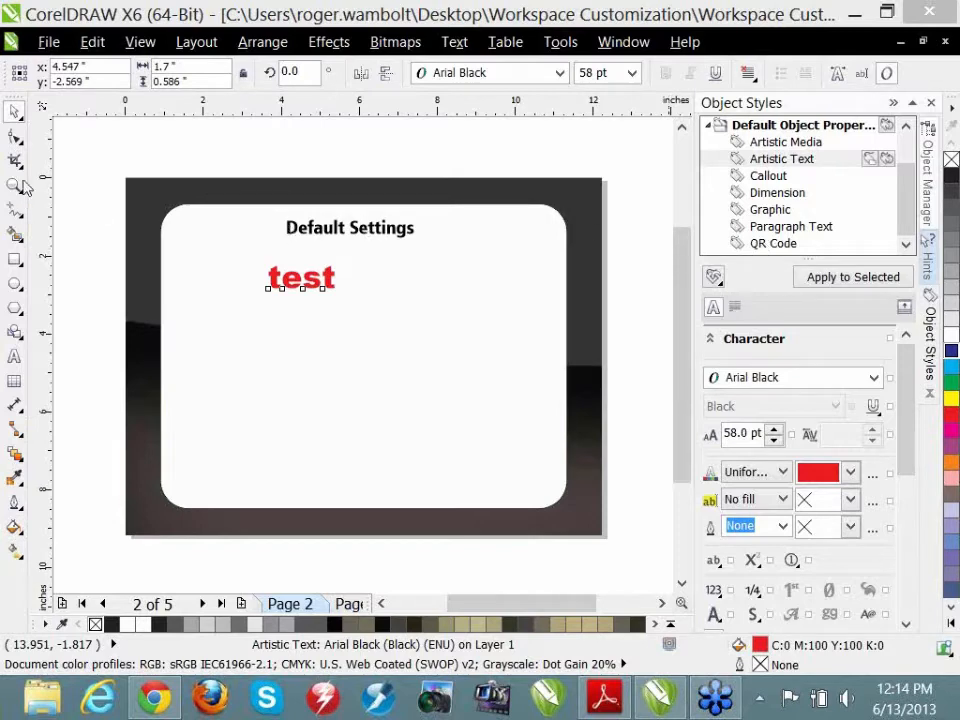
left_click(15, 110)
left_click(20, 138)
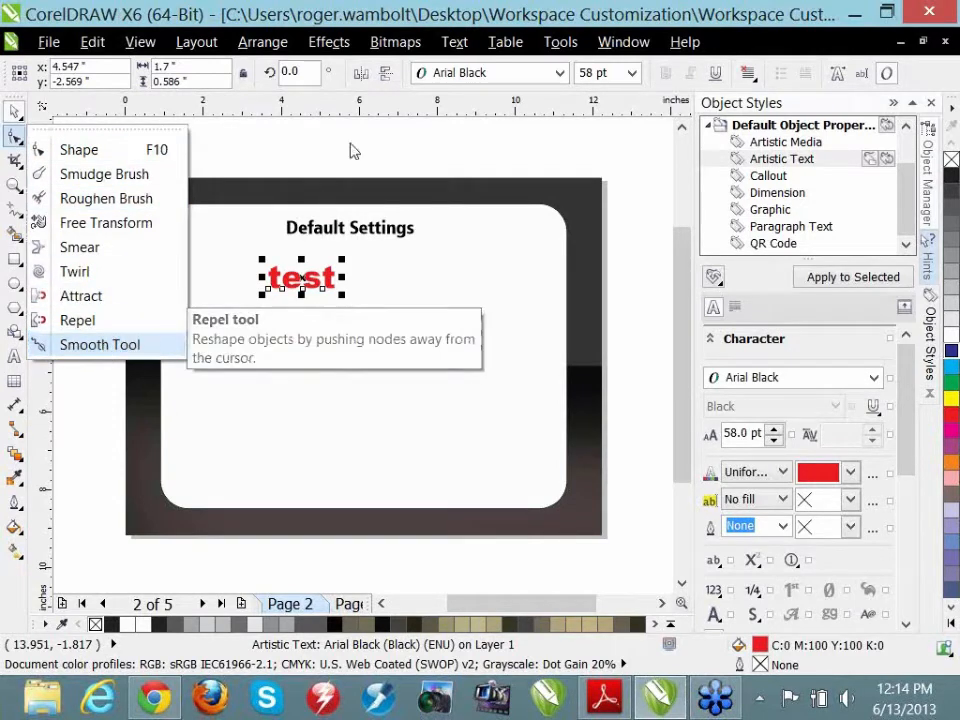
left_click(342, 11)
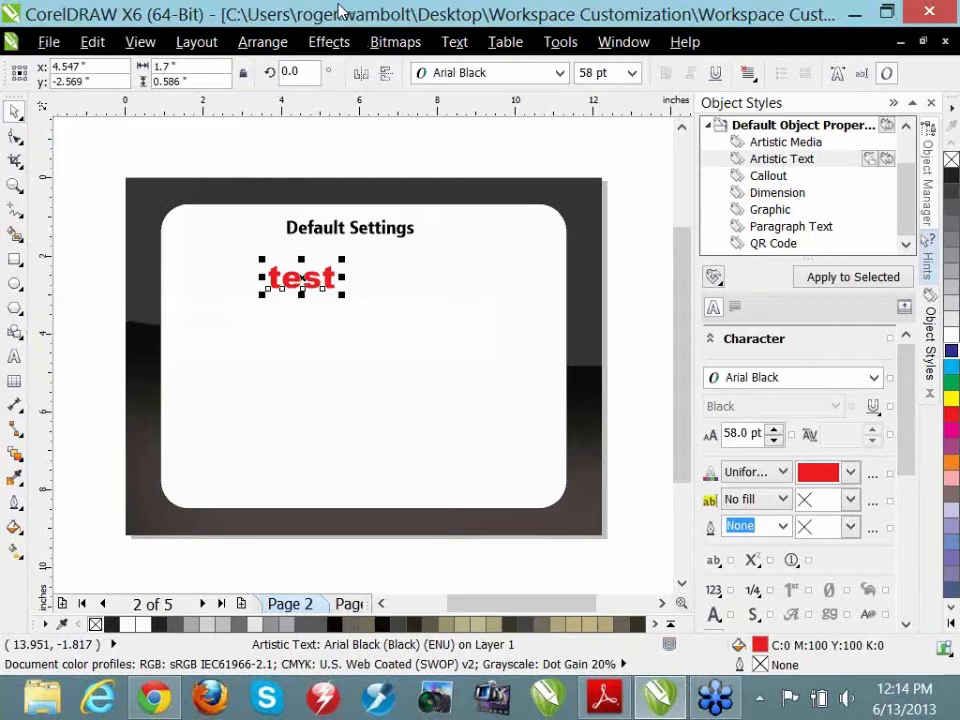
- Go to the Custom Toolbars page and open the Workspace options with their category list expanded
key("Page_Down")
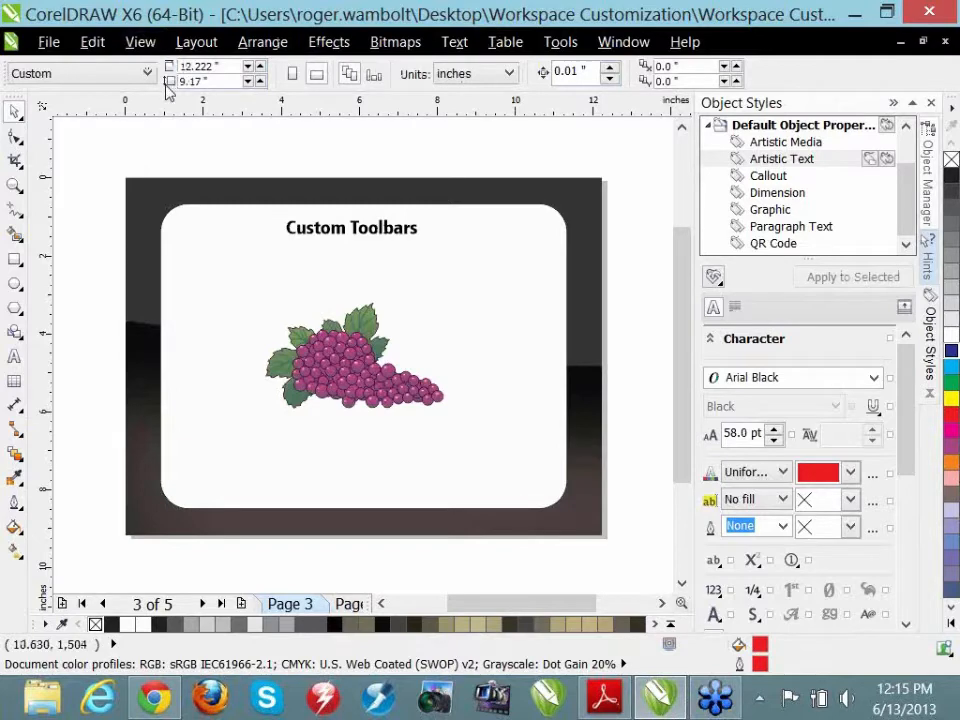
left_click(621, 43)
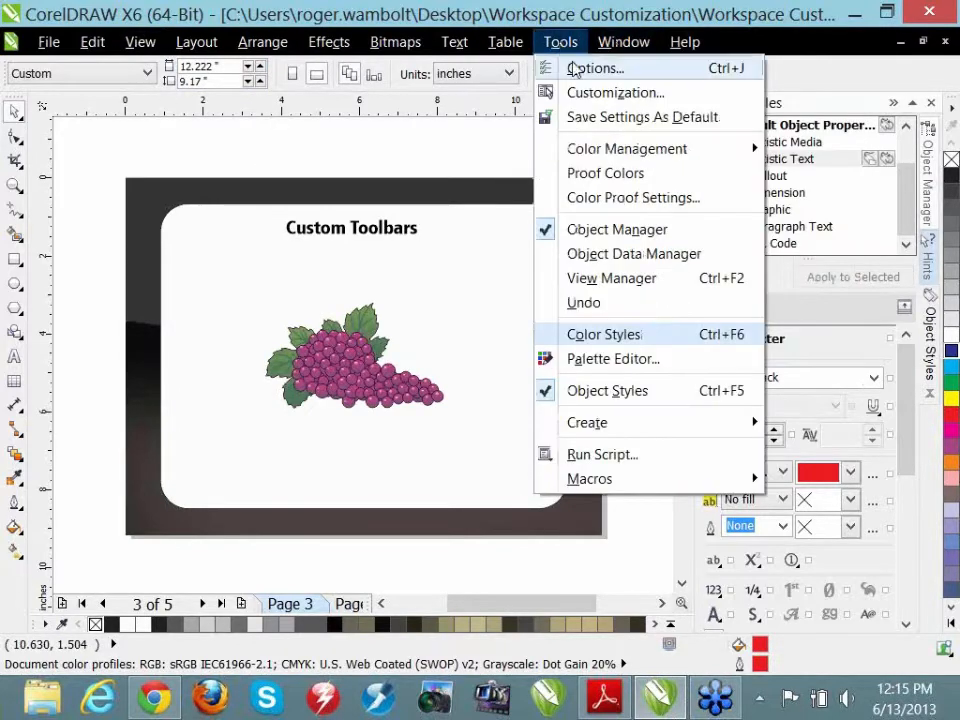
left_click(578, 68)
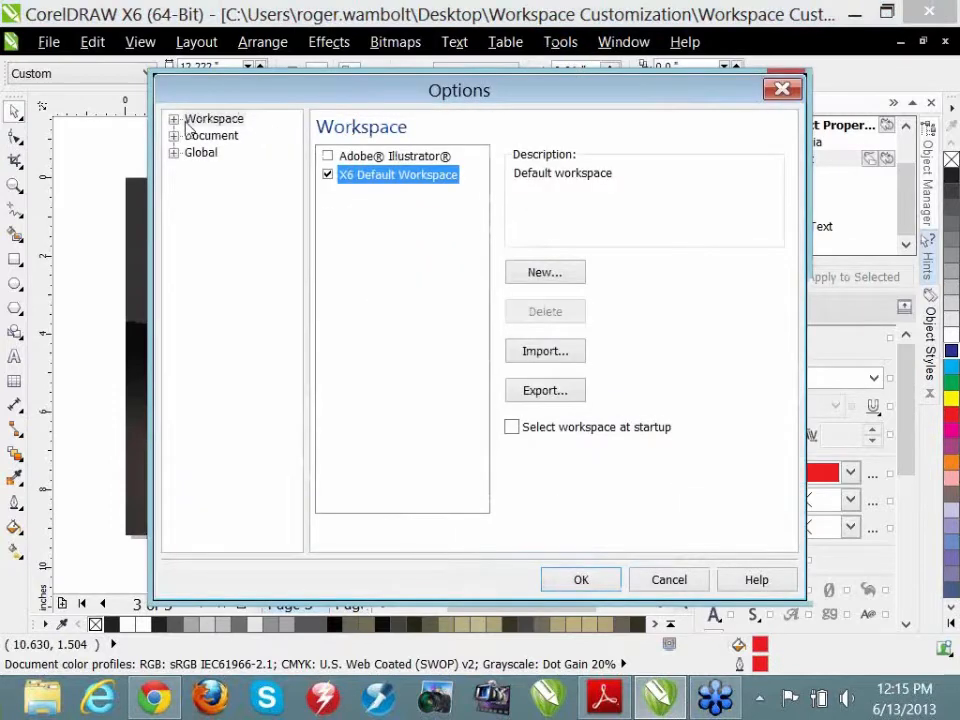
left_click(190, 120)
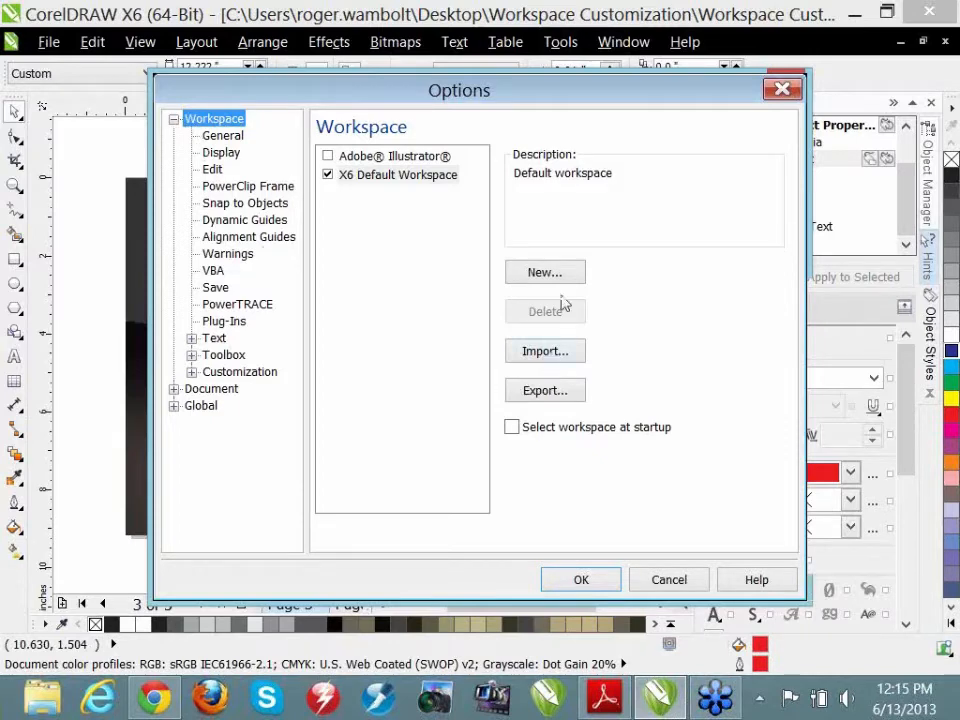
- Try to create a current workspace named "Print / Cut" based on X6 Default Workspace, with no description
left_click(545, 272)
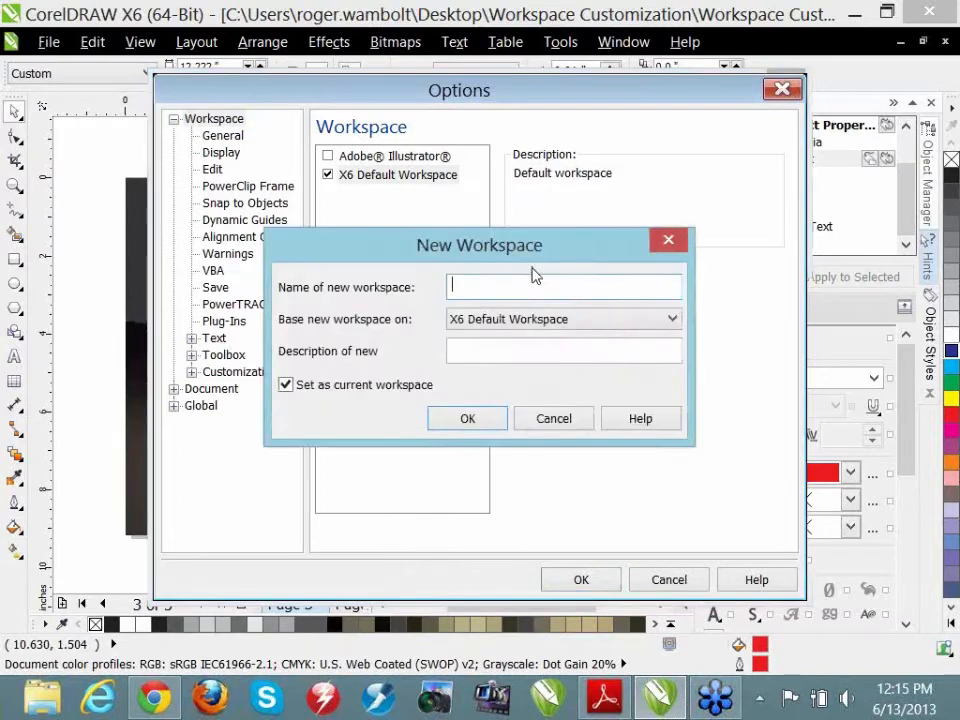
type("Print / Cur")
key("BackSpace")
type("t")
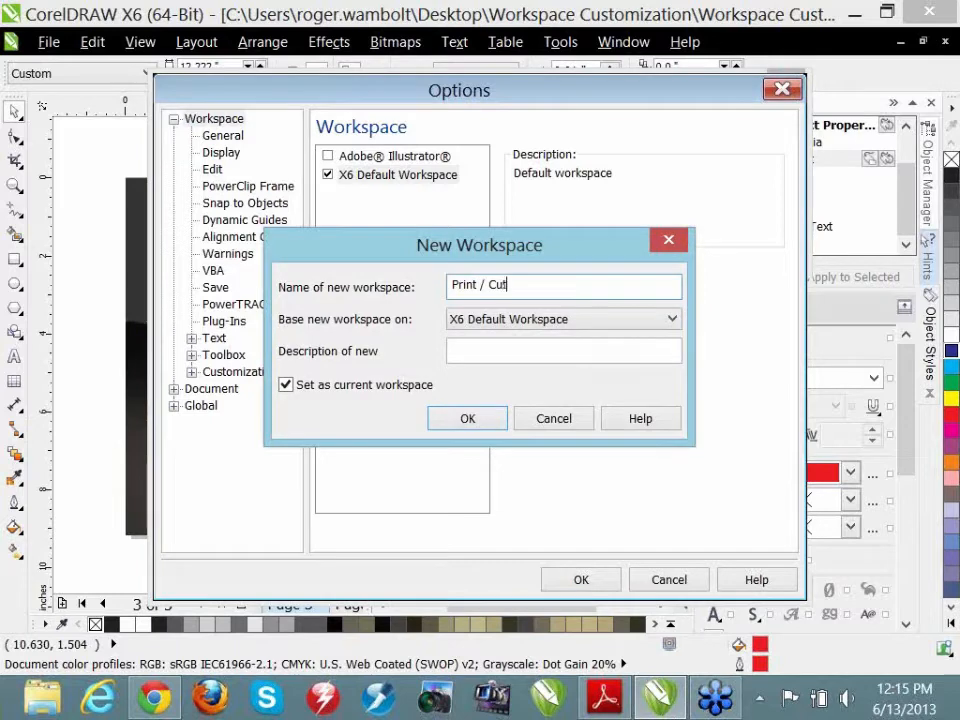
left_click(482, 352)
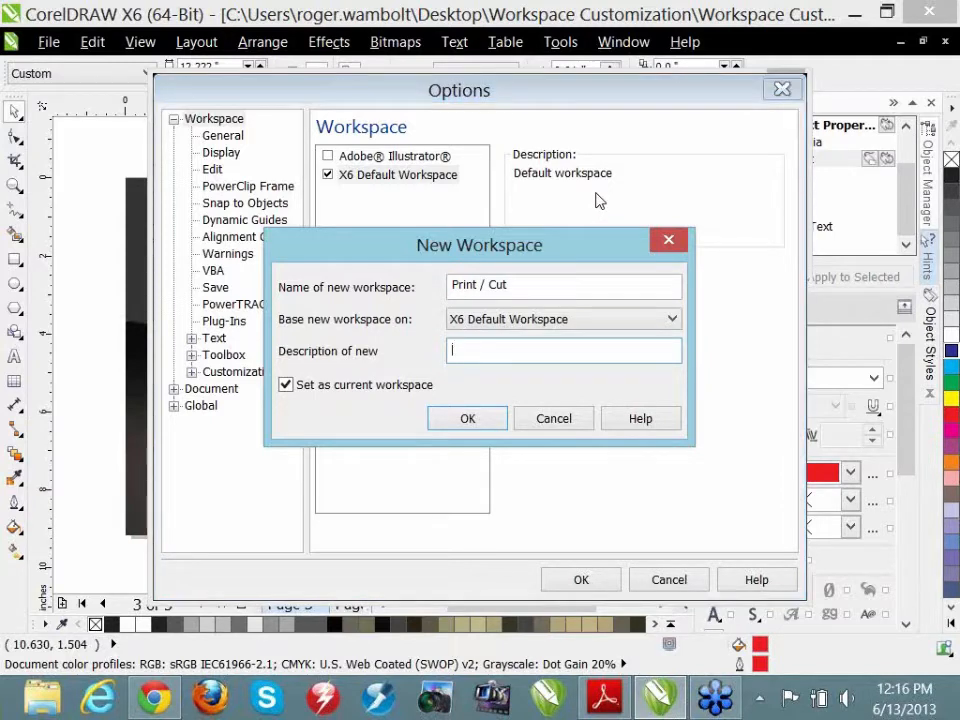
left_click(672, 321)
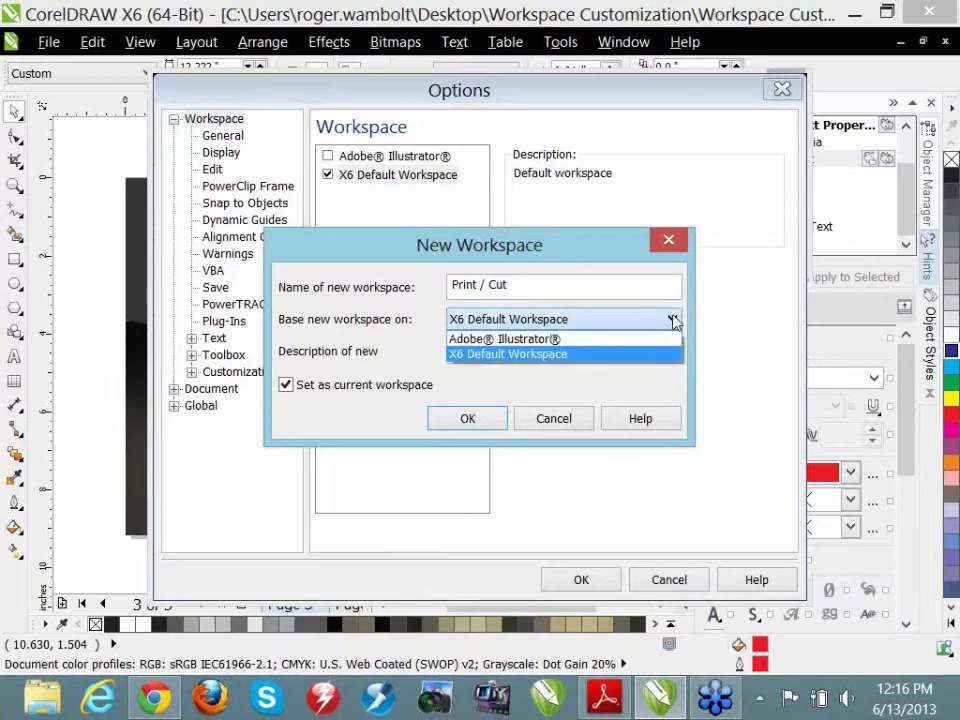
left_click(612, 248)
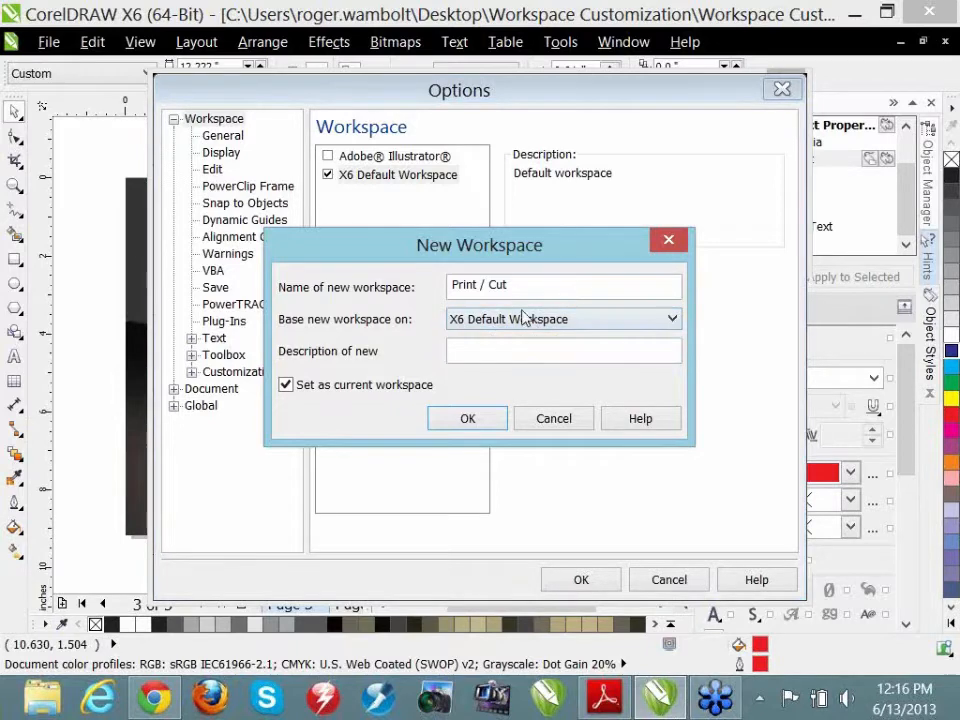
left_click(468, 436)
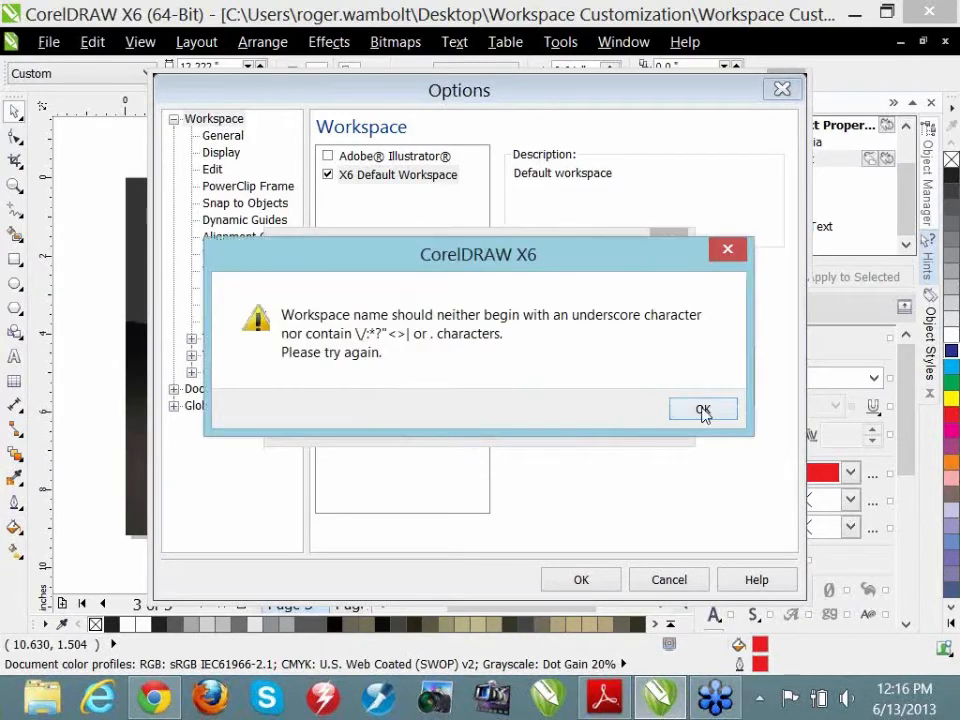
left_click(703, 414)
- Change the new workspace's name to Print_Cut and create it as the current workspace
left_click(488, 284)
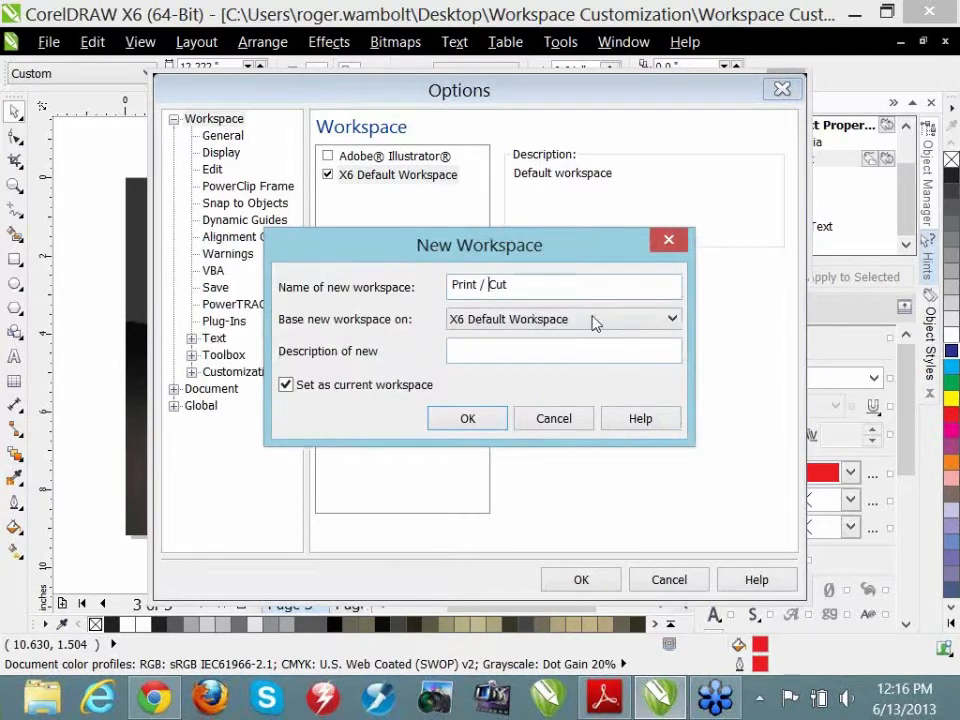
key("BackSpace")
key("BackSpace")
key("BackSpace")
type("_")
left_click(467, 420)
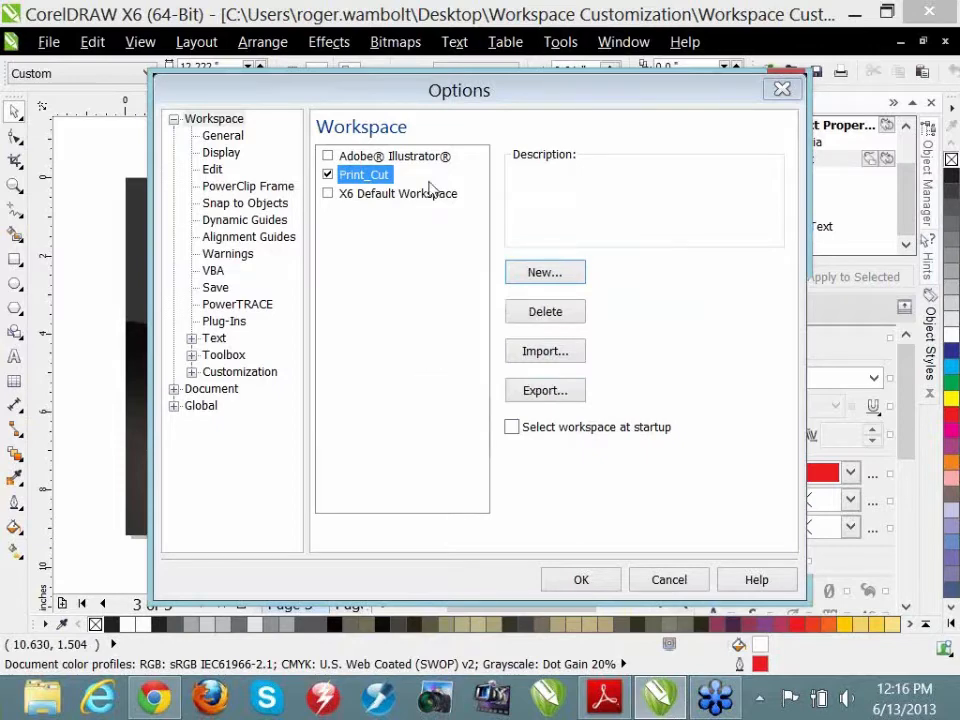
- Open the Command Bars customization page and set the Menu Bar's button size to Large
left_click(191, 372)
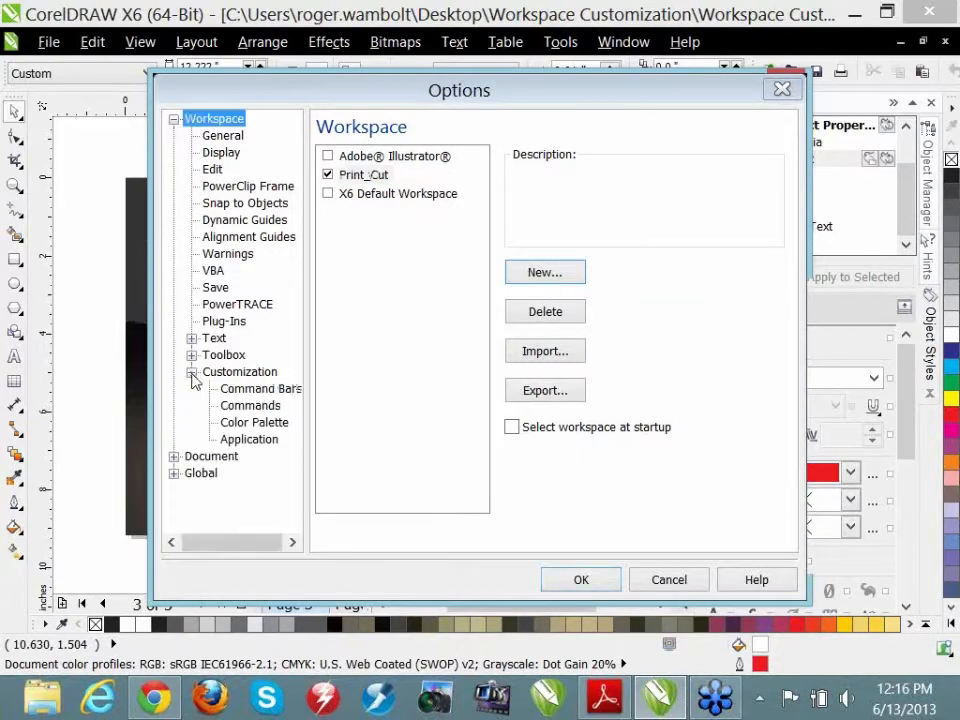
left_click(256, 391)
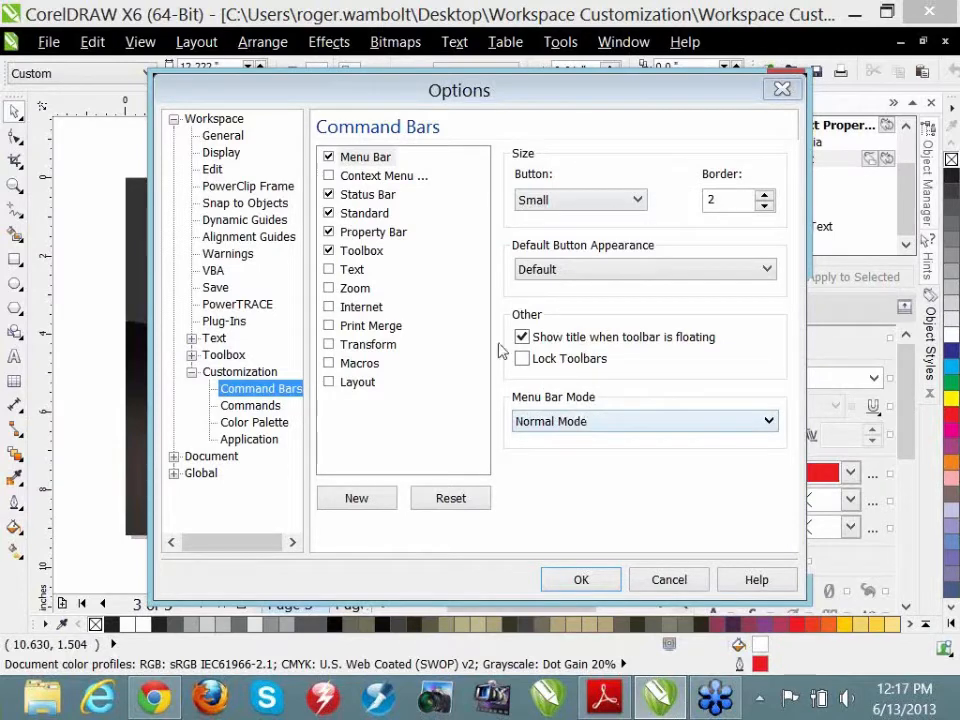
left_click(356, 160)
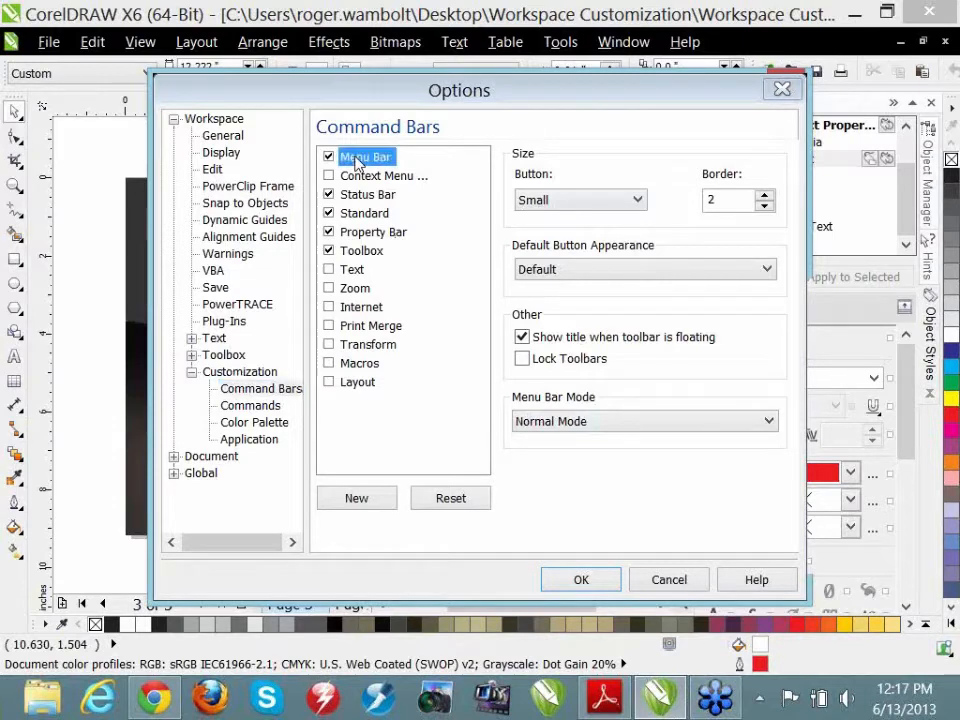
left_click(640, 201)
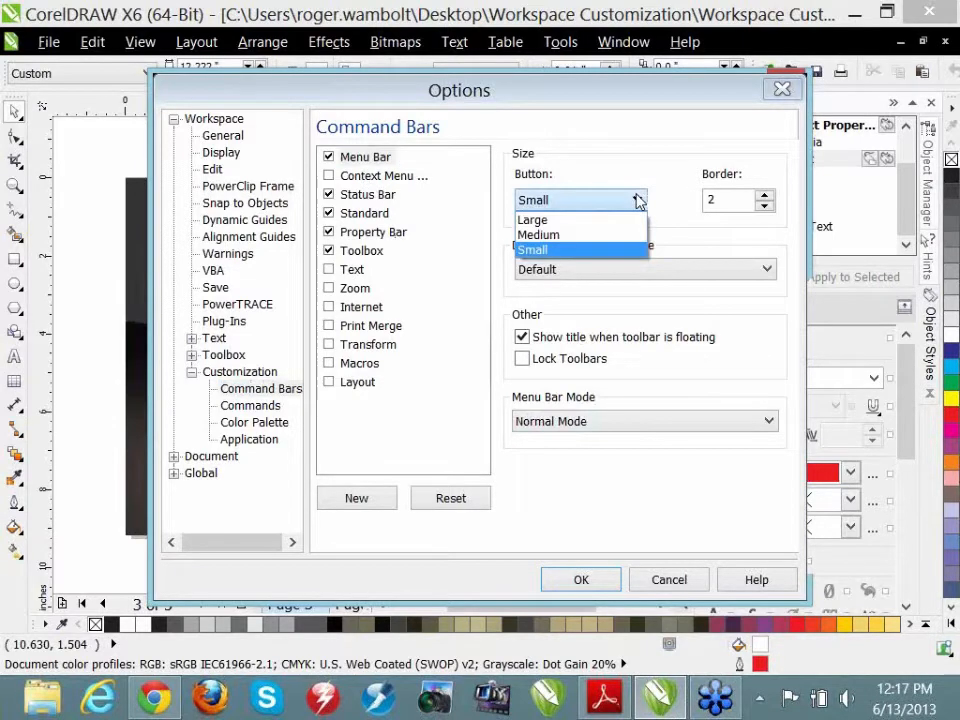
left_click(570, 219)
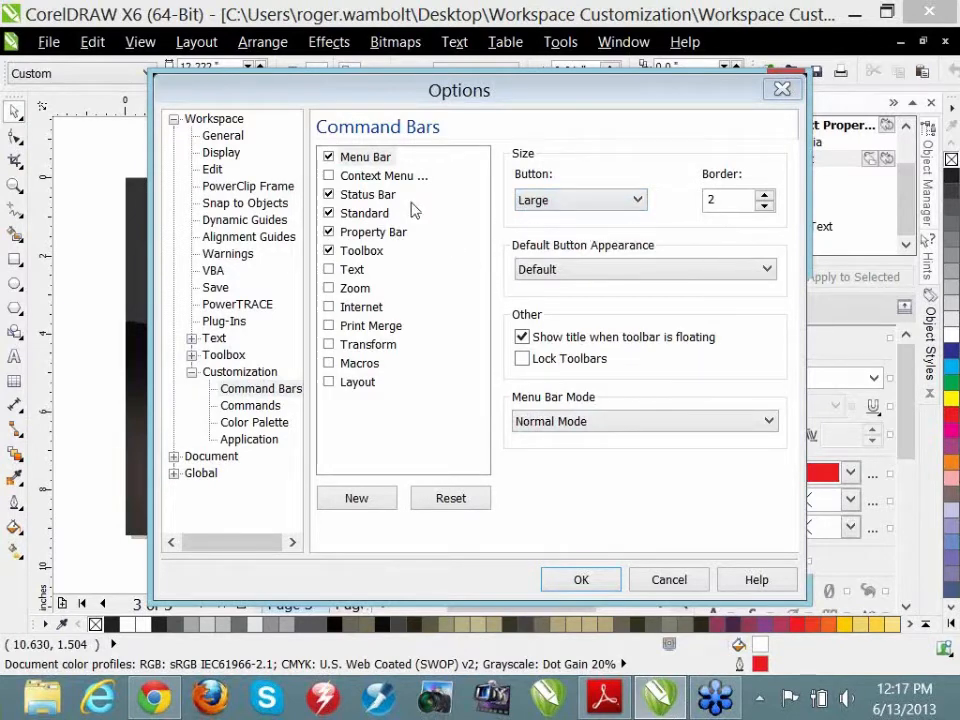
- Set the Toolbox's button size to Large and try wider borders of 10 and 6
left_click(362, 251)
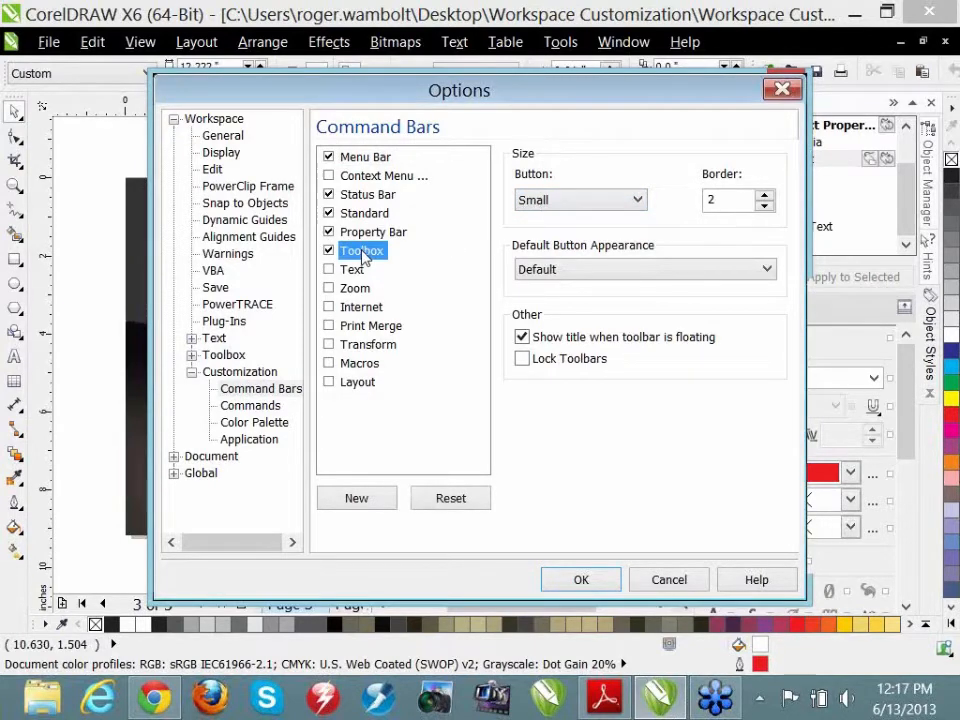
left_click(612, 205)
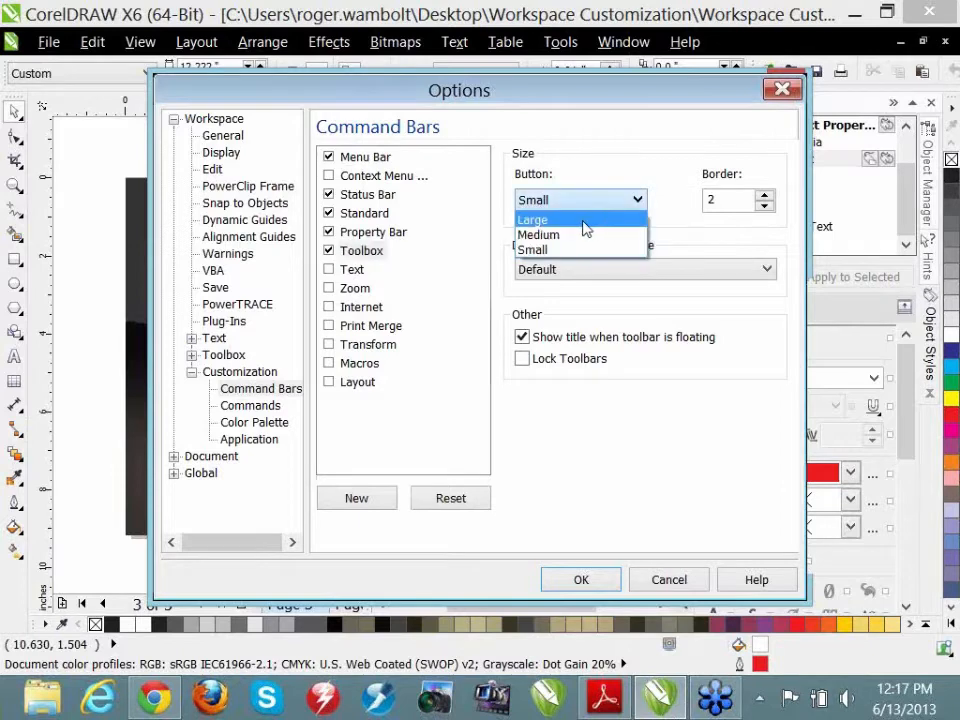
left_click(585, 220)
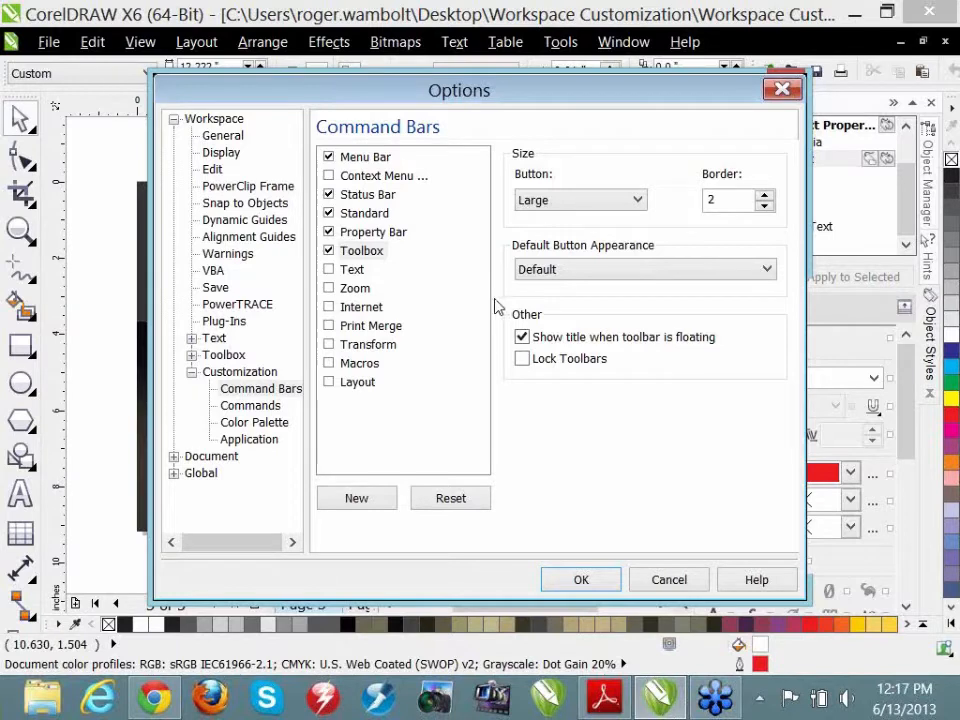
left_click(763, 197)
left_click(763, 197)
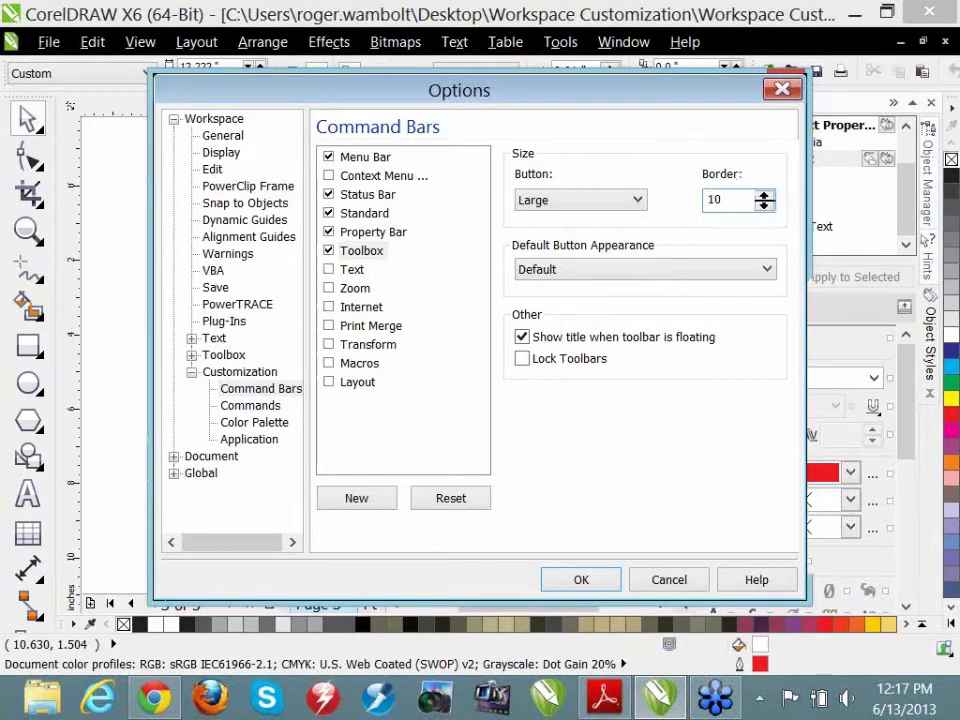
left_click(765, 208)
left_click(765, 208)
left_click(765, 208)
left_click(765, 208)
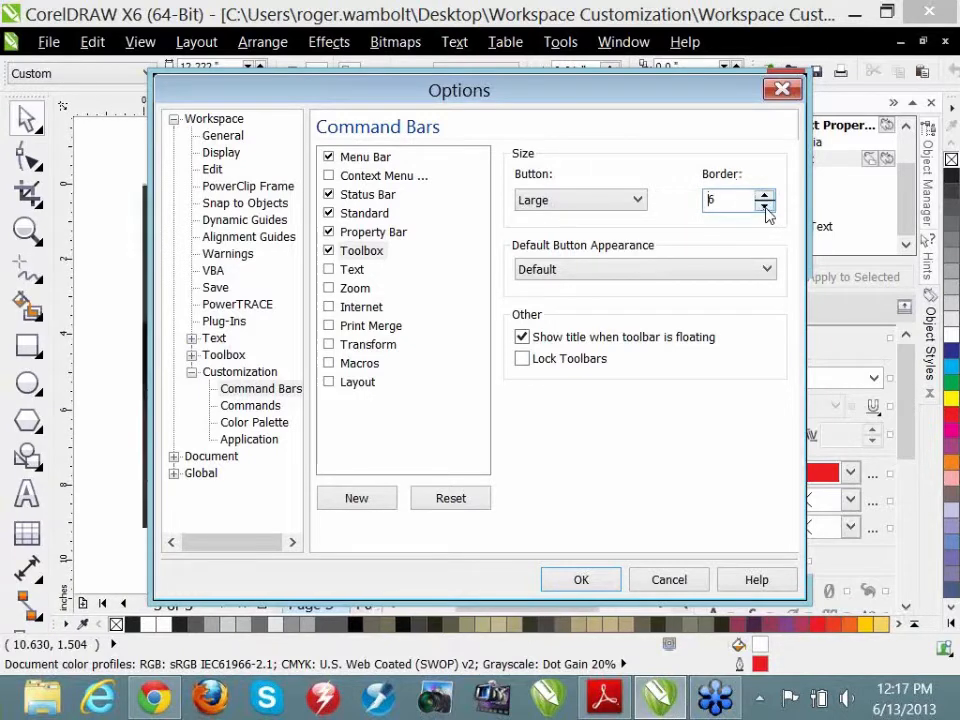
- Set the Toolbox's buttons to Caption Below Image and Small with a border of 0, and apply the options
left_click(554, 272)
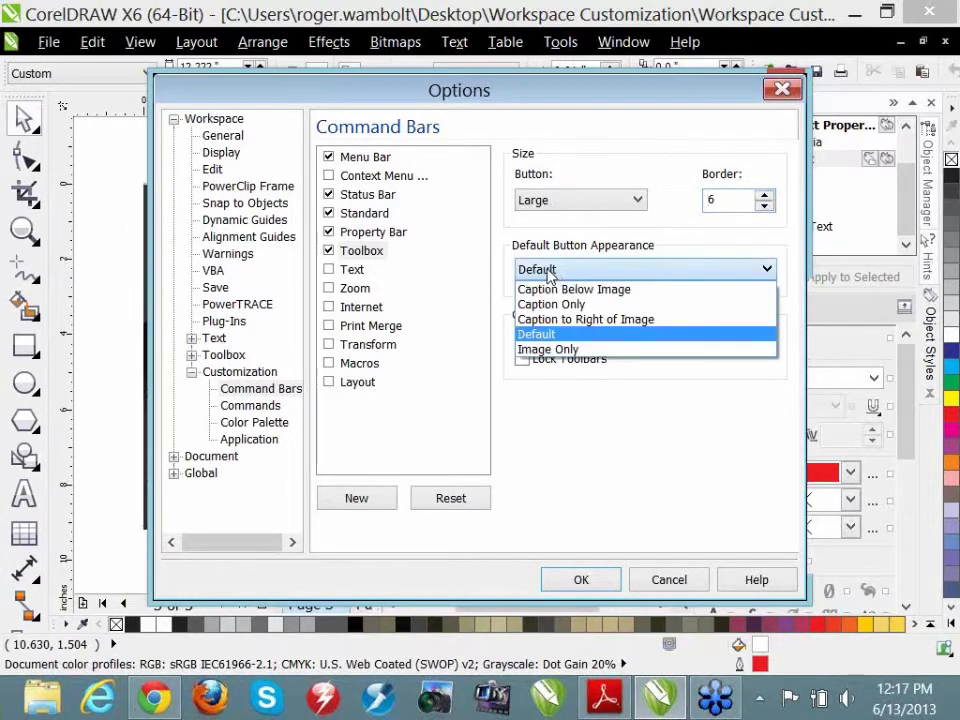
left_click(566, 292)
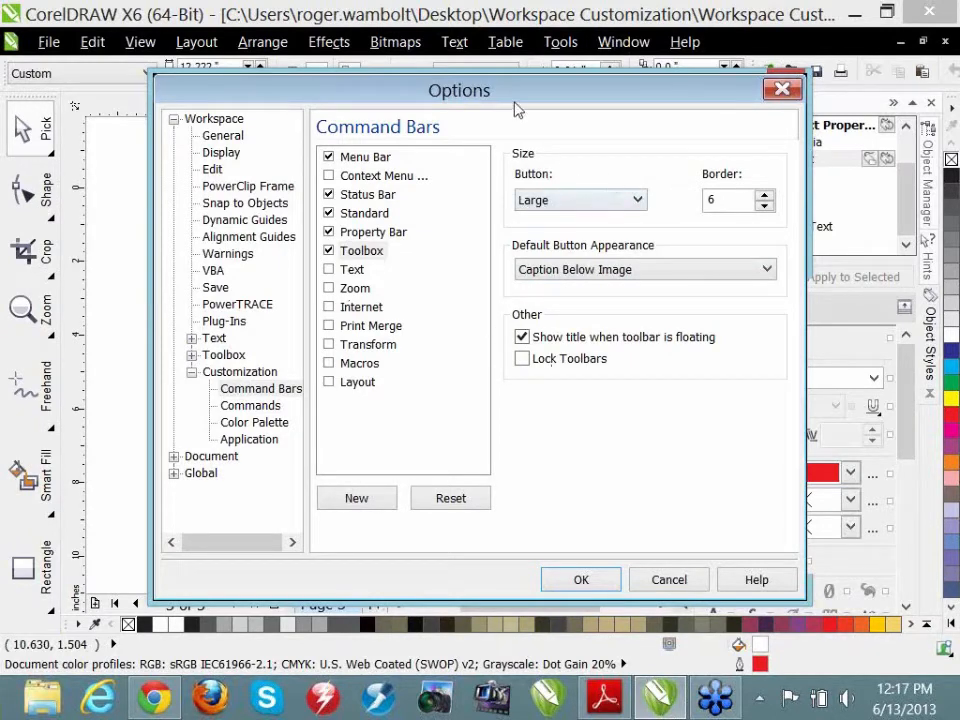
left_click(638, 201)
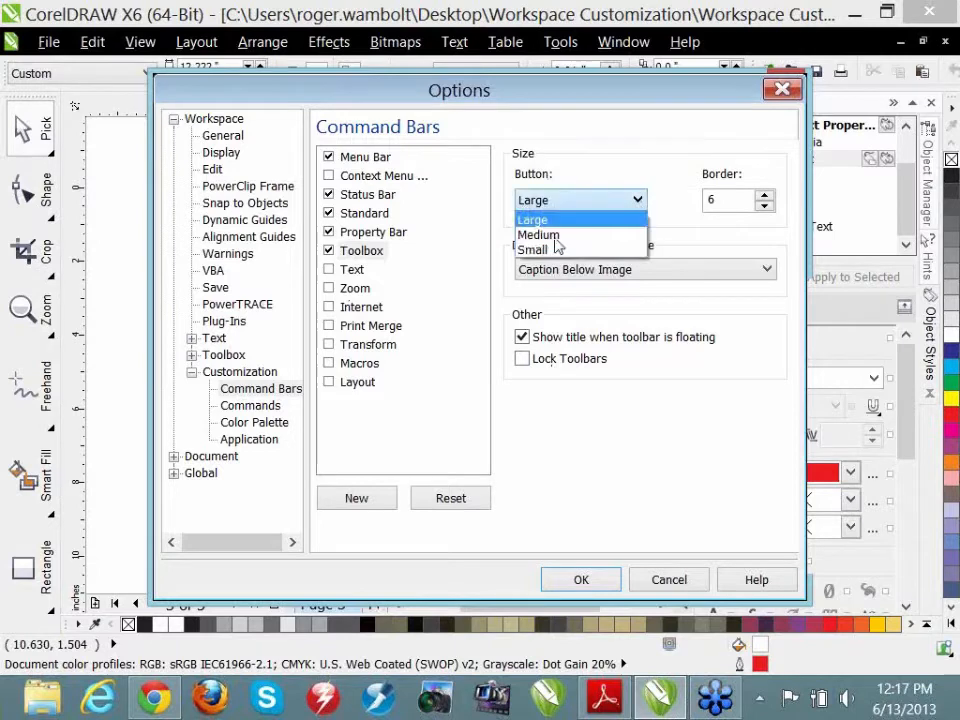
left_click(530, 249)
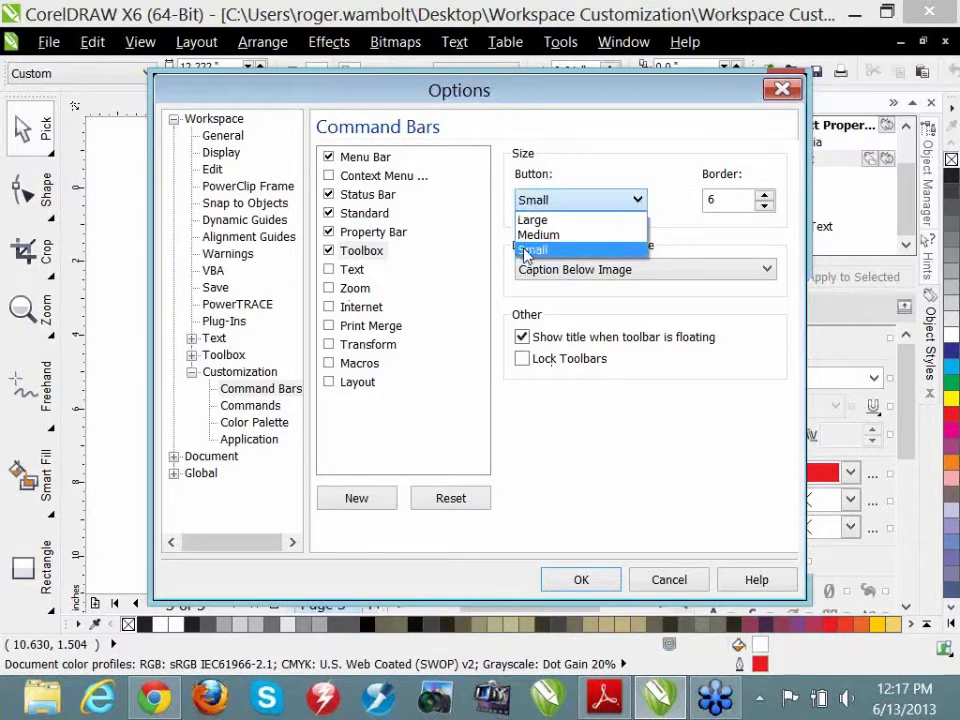
left_click(765, 204)
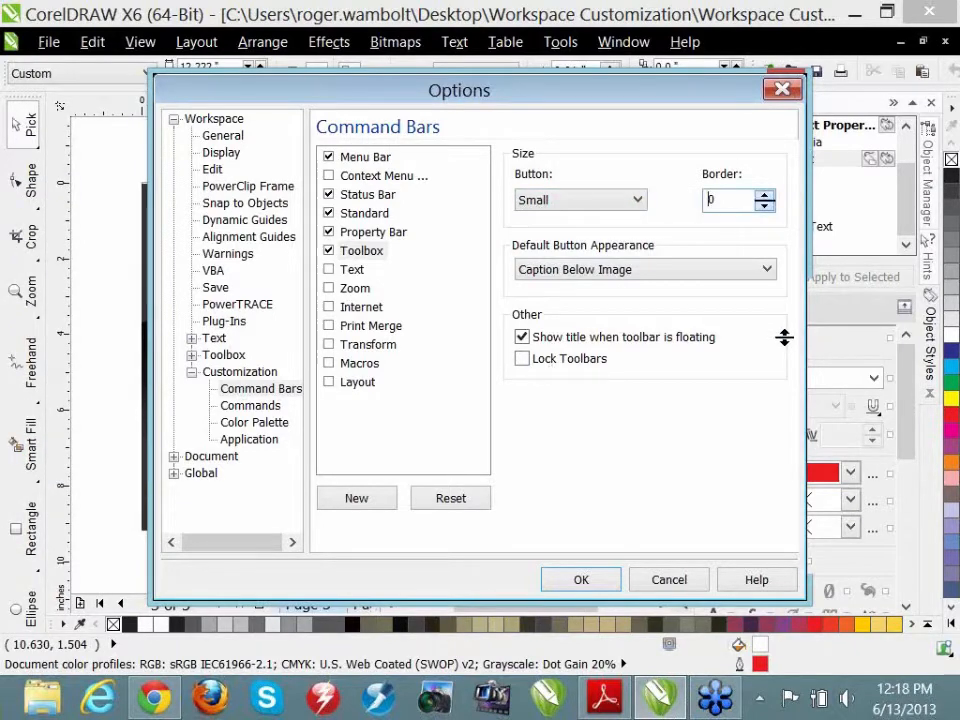
left_click_drag(784, 337, 765, 205)
left_click(765, 206)
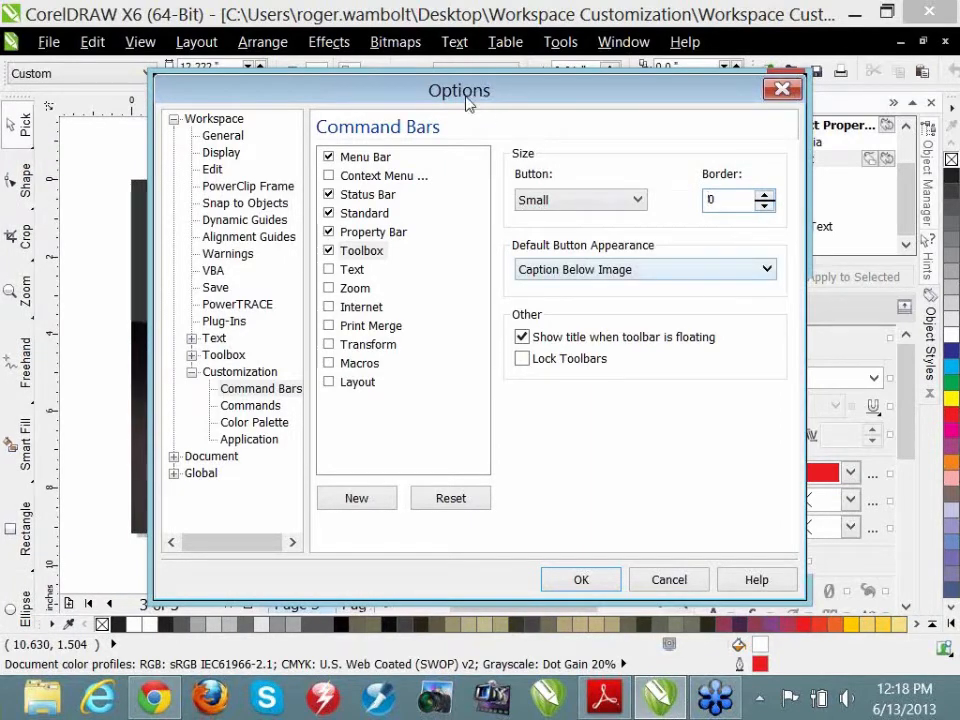
left_click_drag(460, 90, 570, 78)
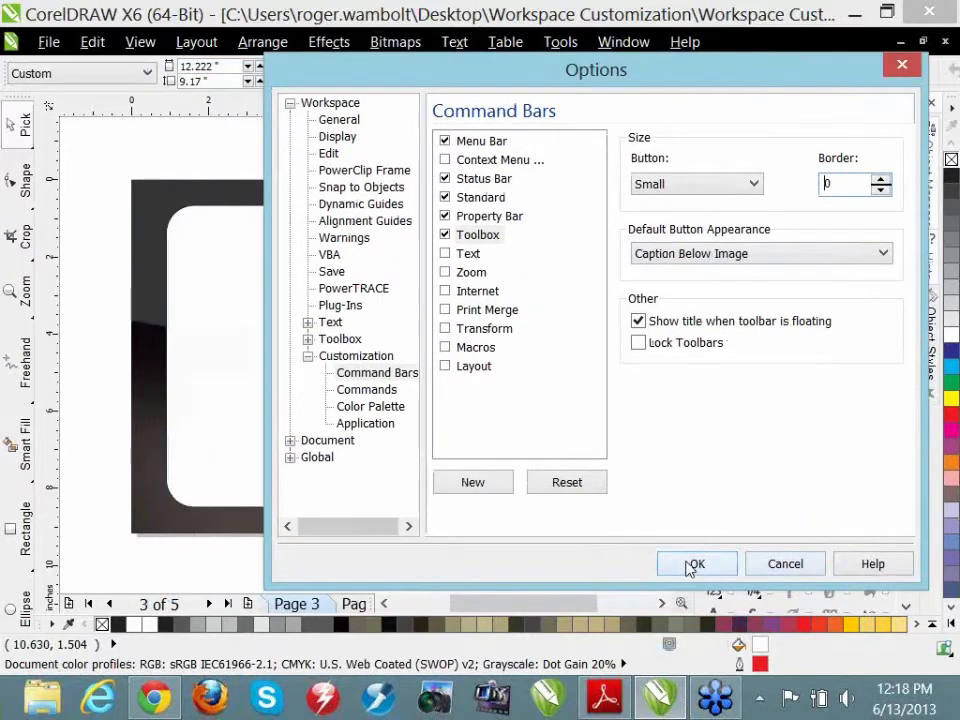
left_click(690, 566)
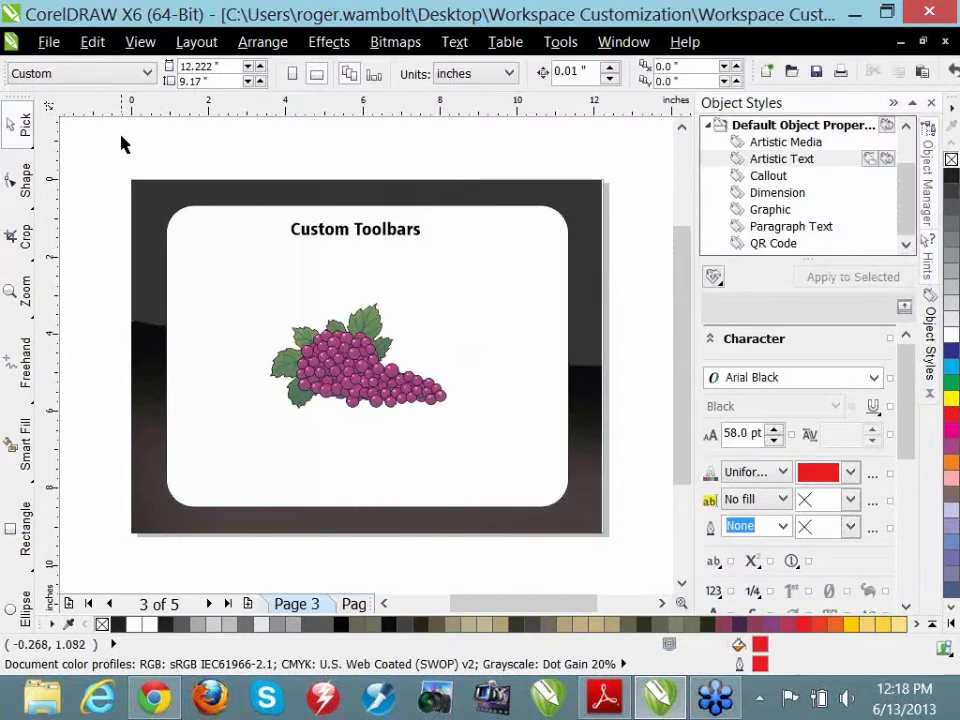
right_click(165, 145)
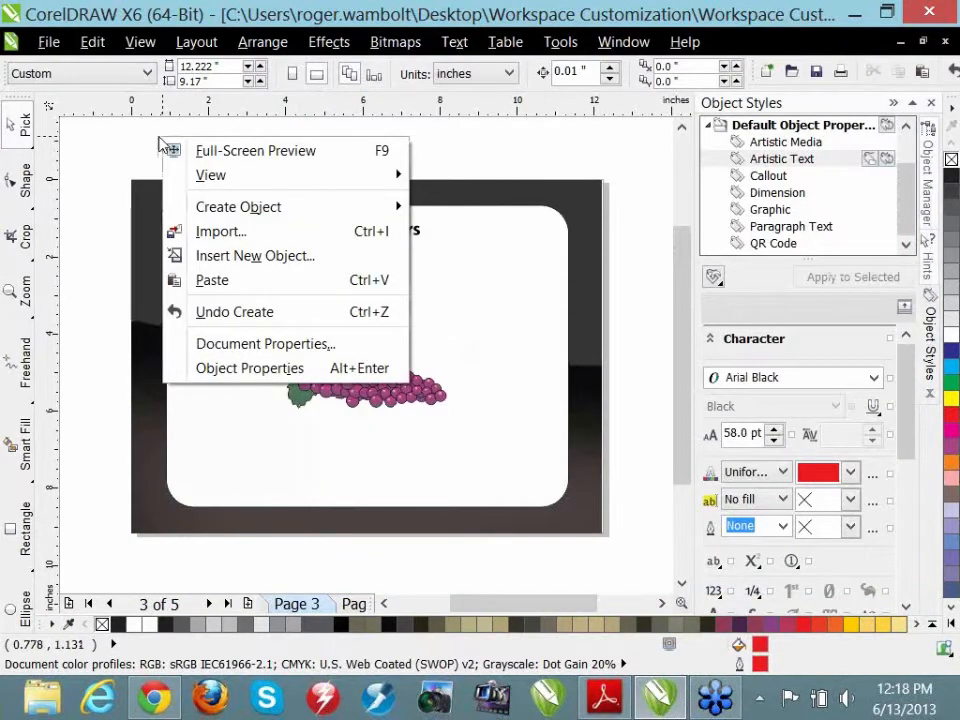
right_click(390, 105)
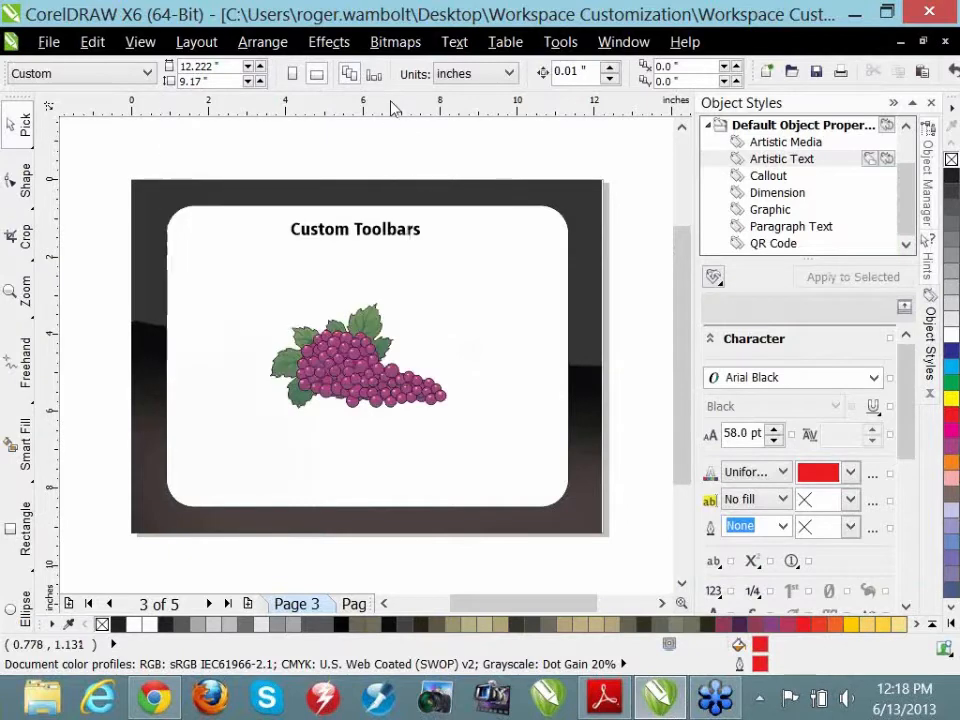
left_click(111, 609)
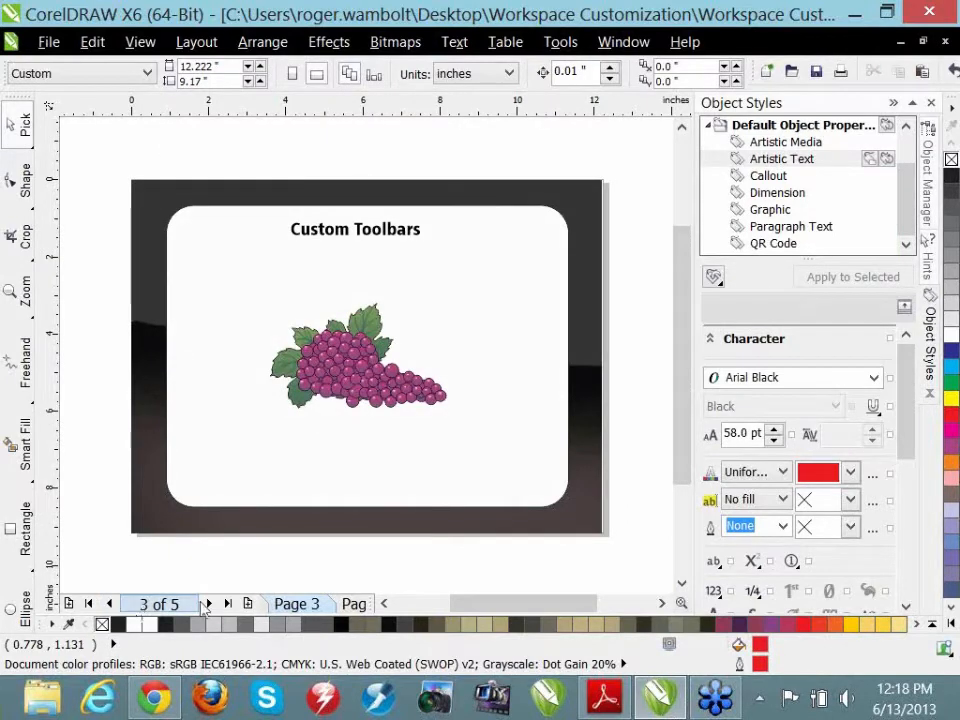
right_click(313, 605)
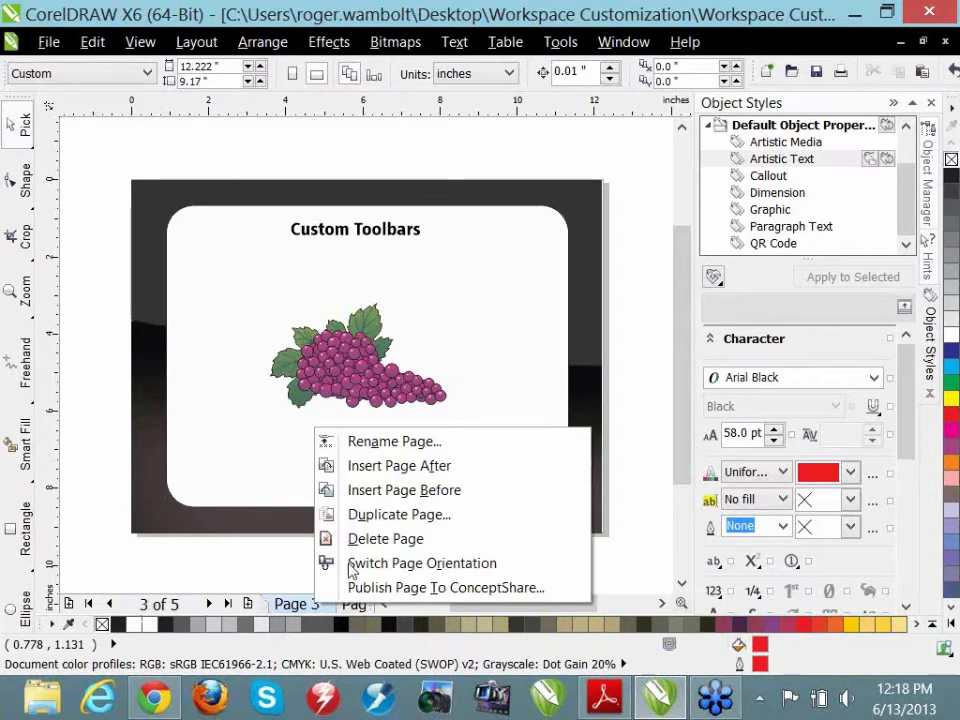
left_click(193, 556)
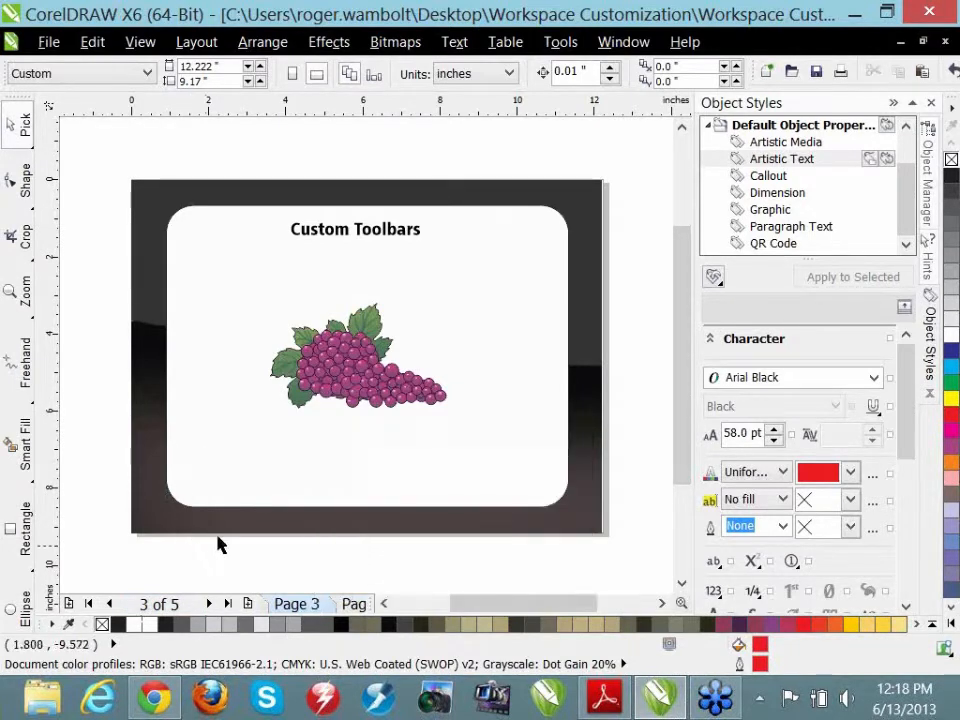
- Reopen the Command Bars customization page and set the Menu Bar's button size to Small with a border of 0
left_click(564, 44)
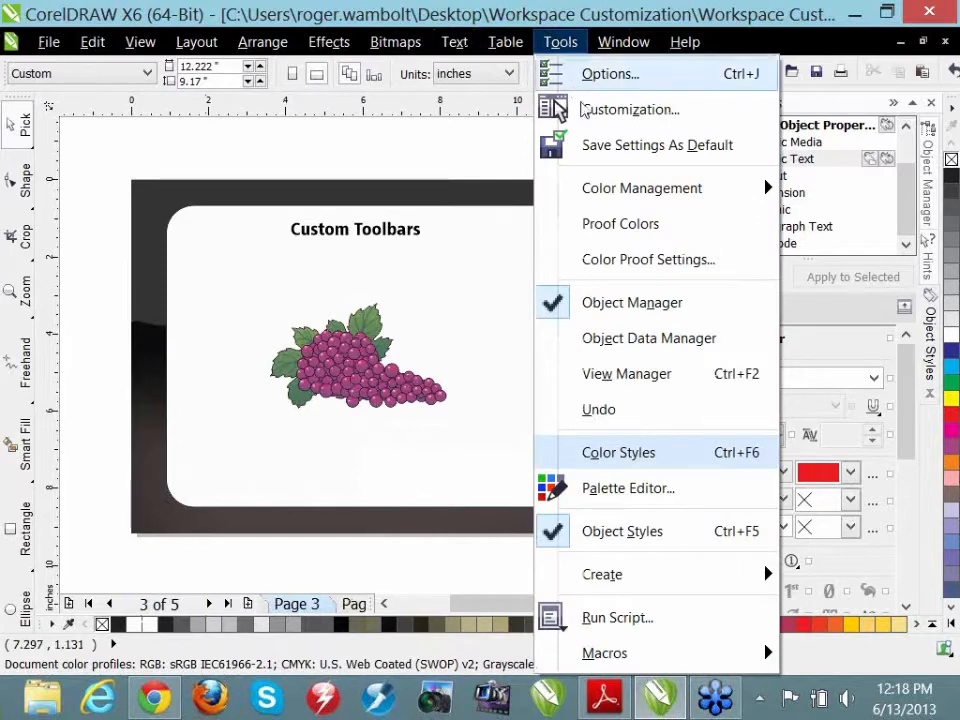
left_click(597, 116)
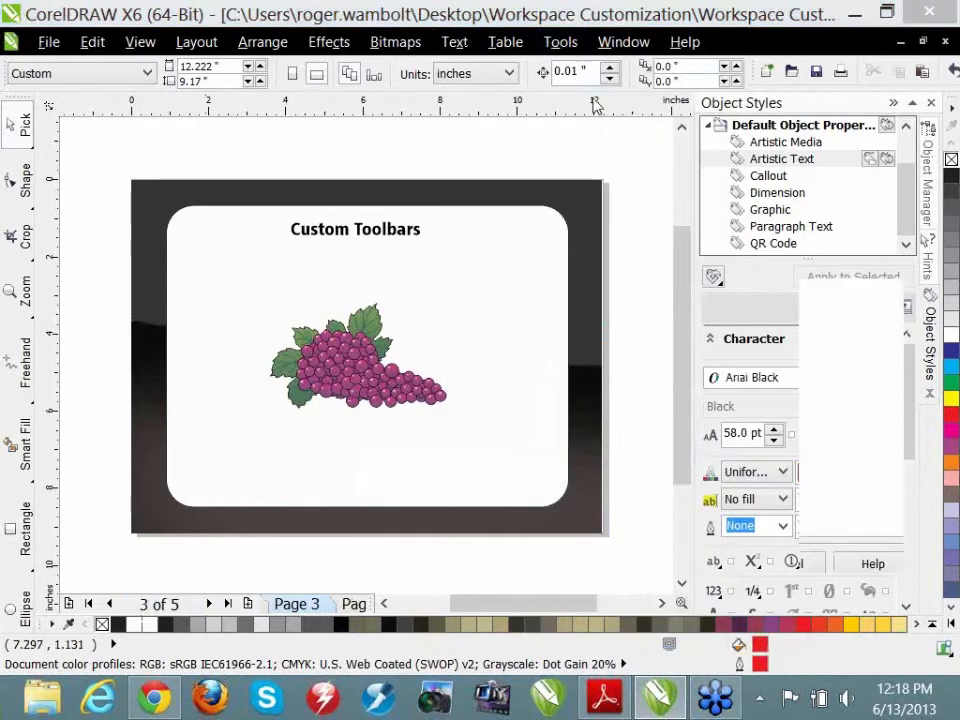
left_click(385, 372)
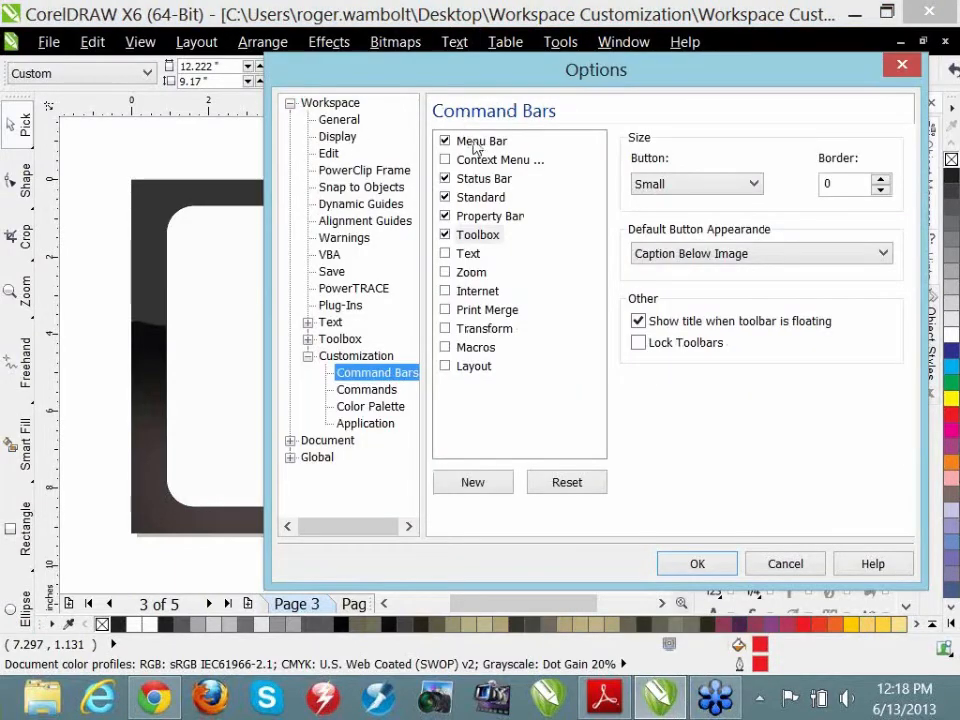
left_click(476, 144)
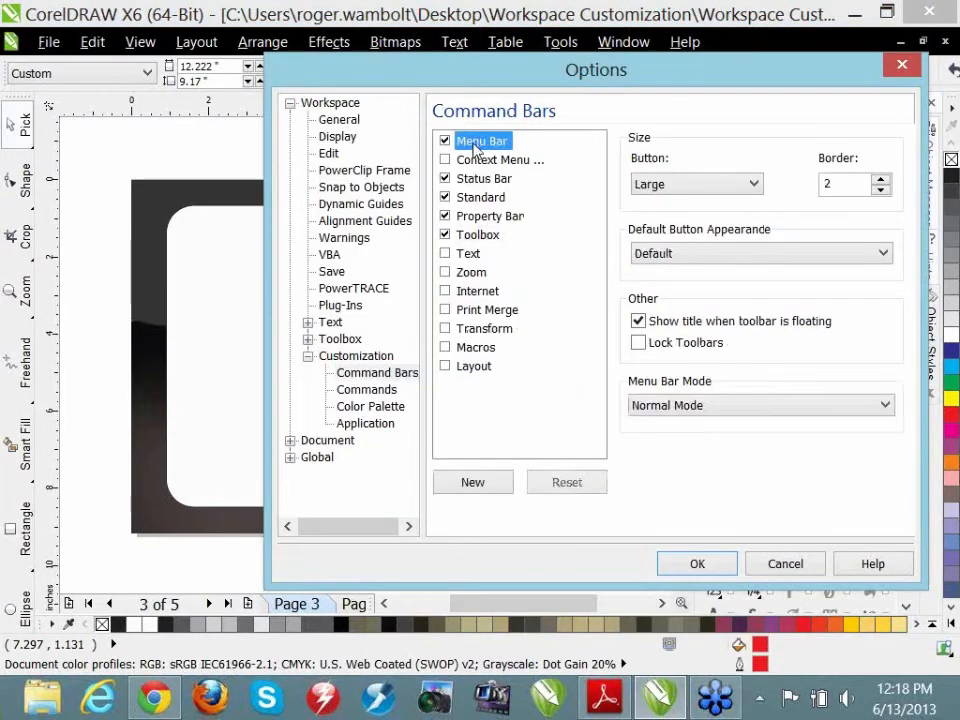
left_click(754, 186)
left_click(671, 240)
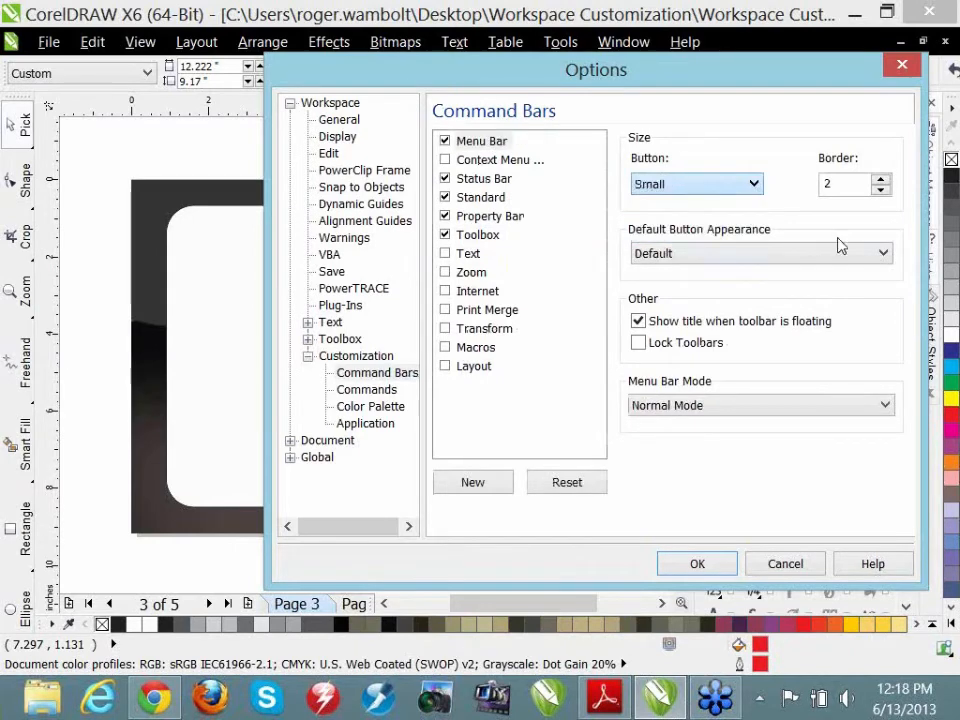
left_click(880, 189)
left_click(880, 189)
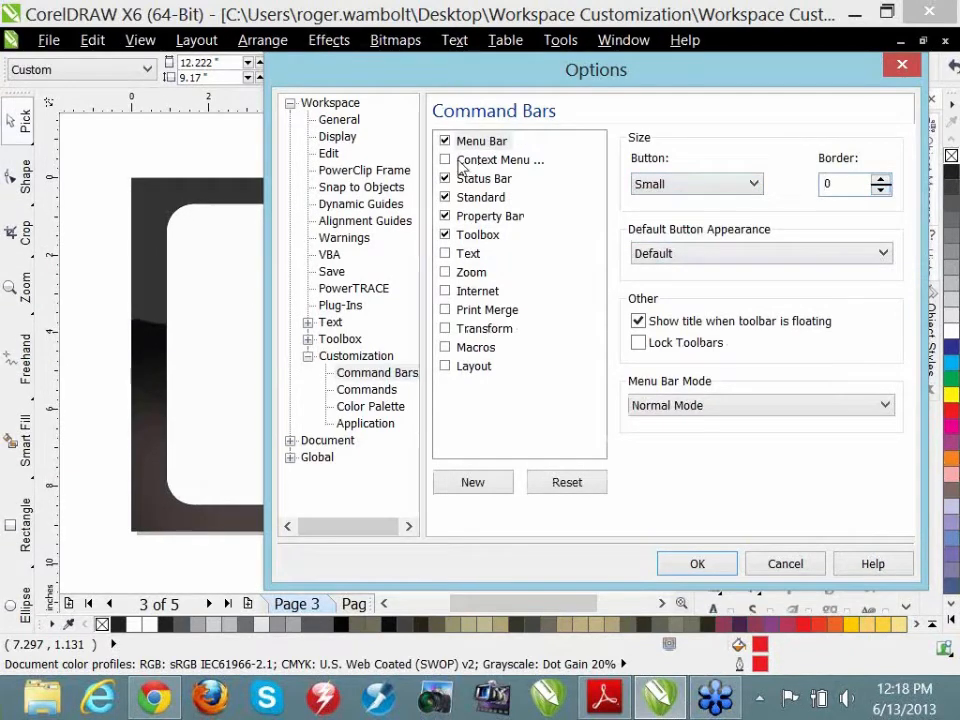
- Display the Context Menu Bar and place it clear of the Options dialog with the Commands customization page open
left_click(446, 161)
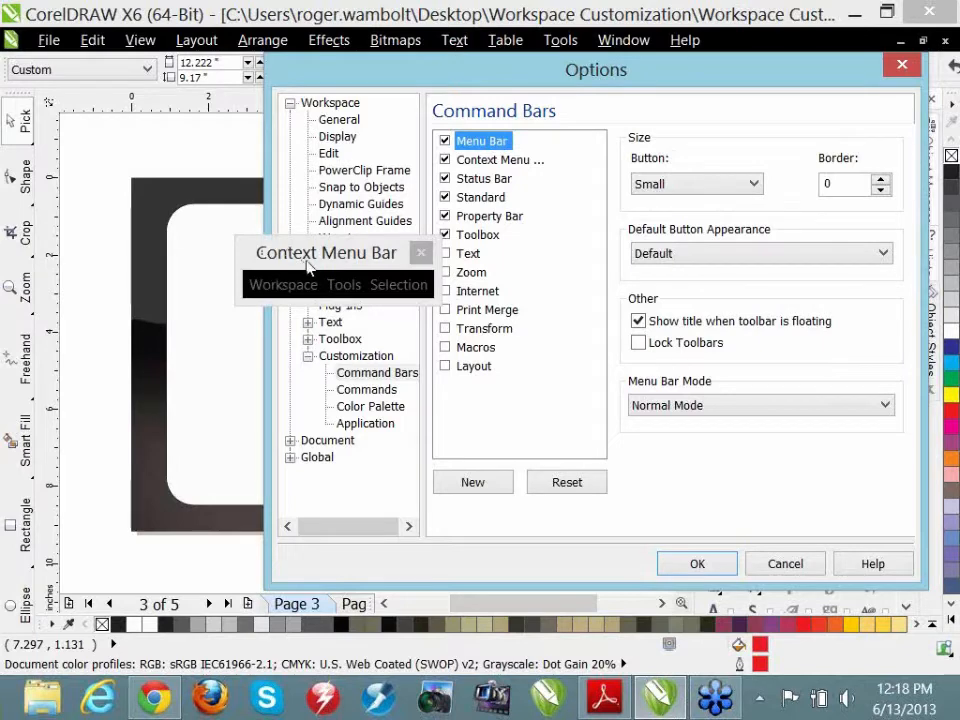
left_click(366, 391)
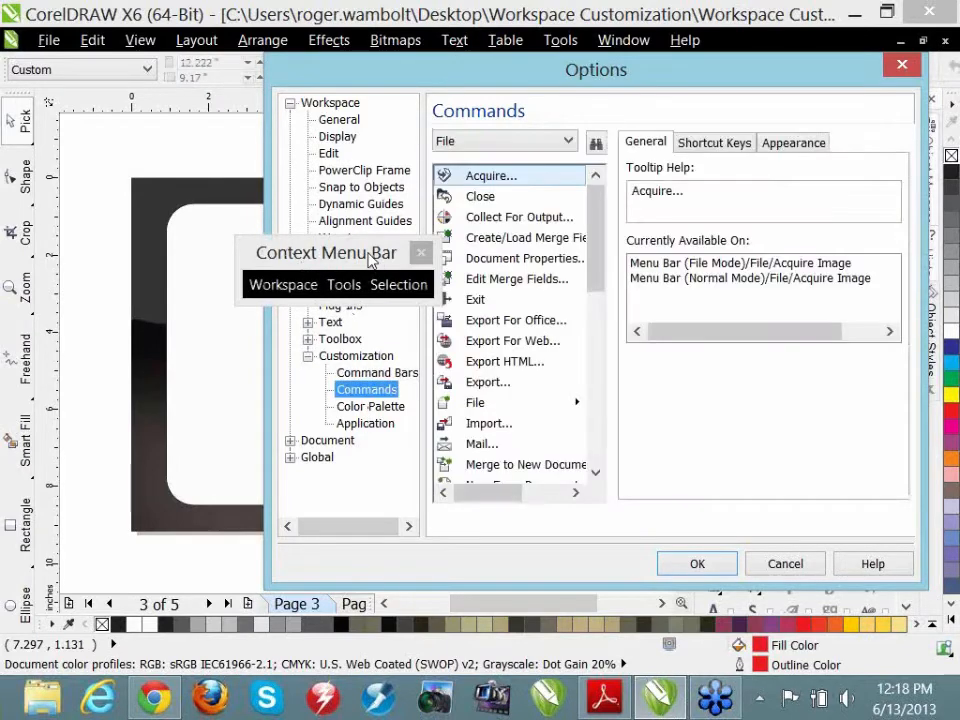
left_click_drag(368, 253, 182, 141)
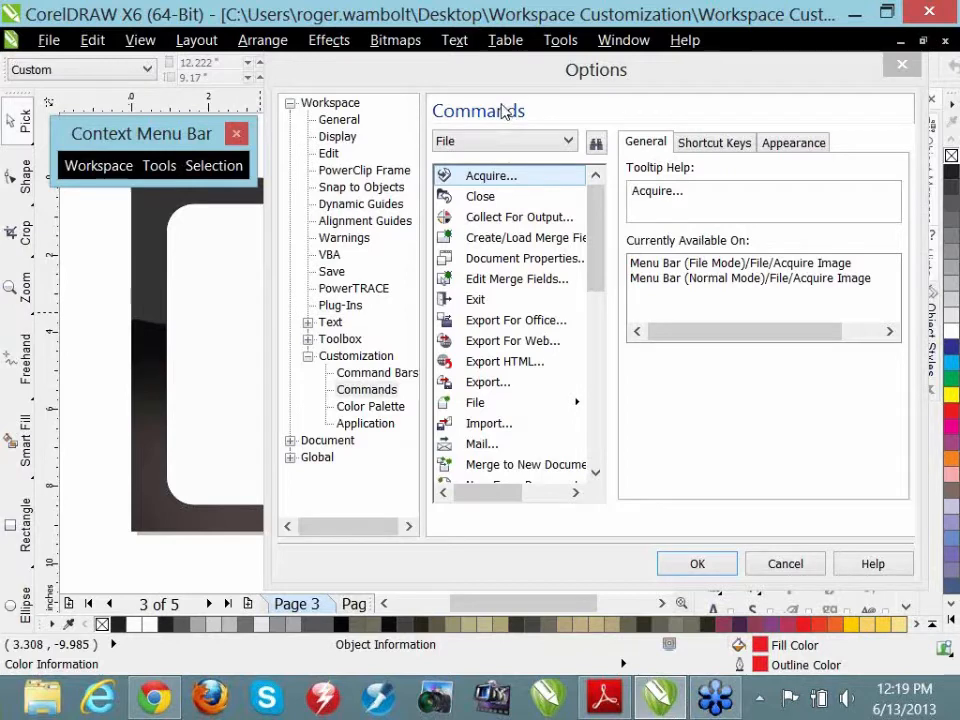
- Add the Page Sorter View command from the View commands to the Page Tab context menu, and close the Context Menu Bar
left_click(566, 141)
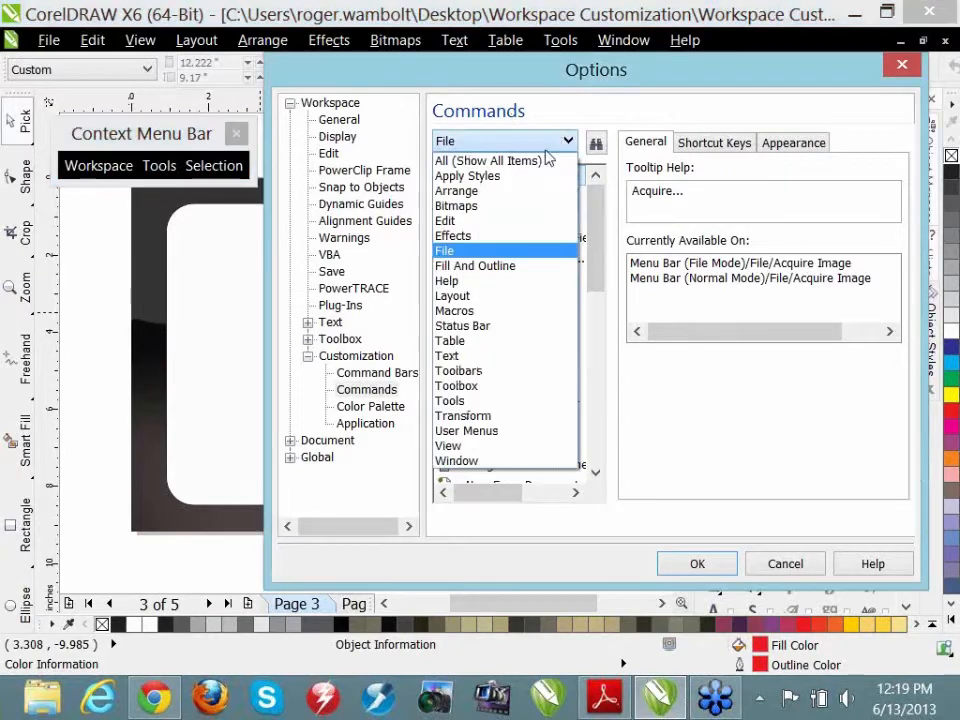
left_click(480, 450)
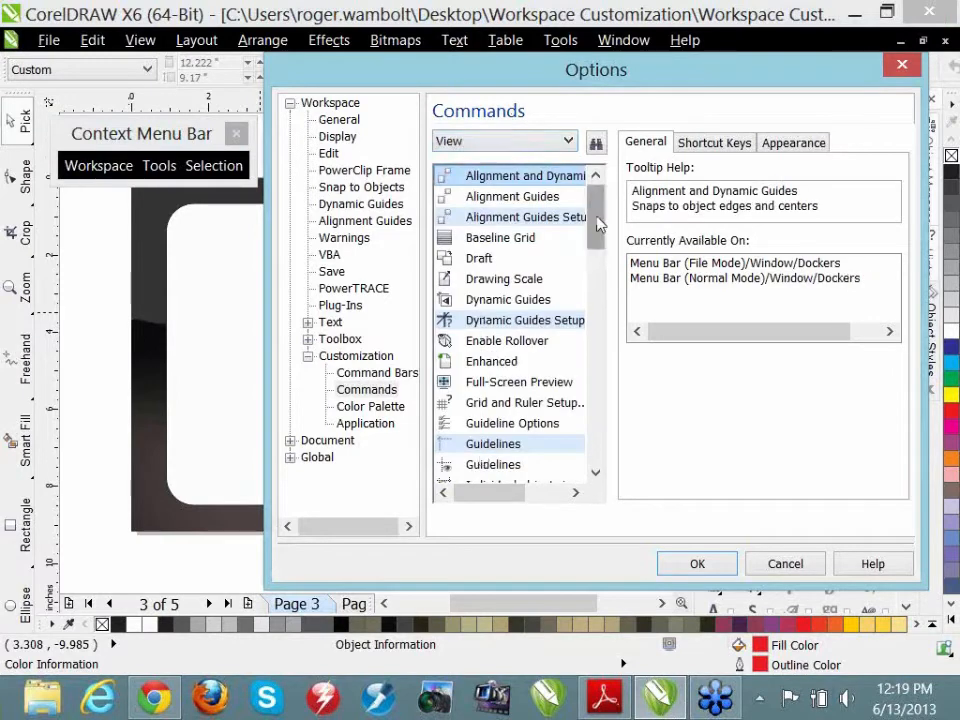
left_click_drag(604, 229, 611, 306)
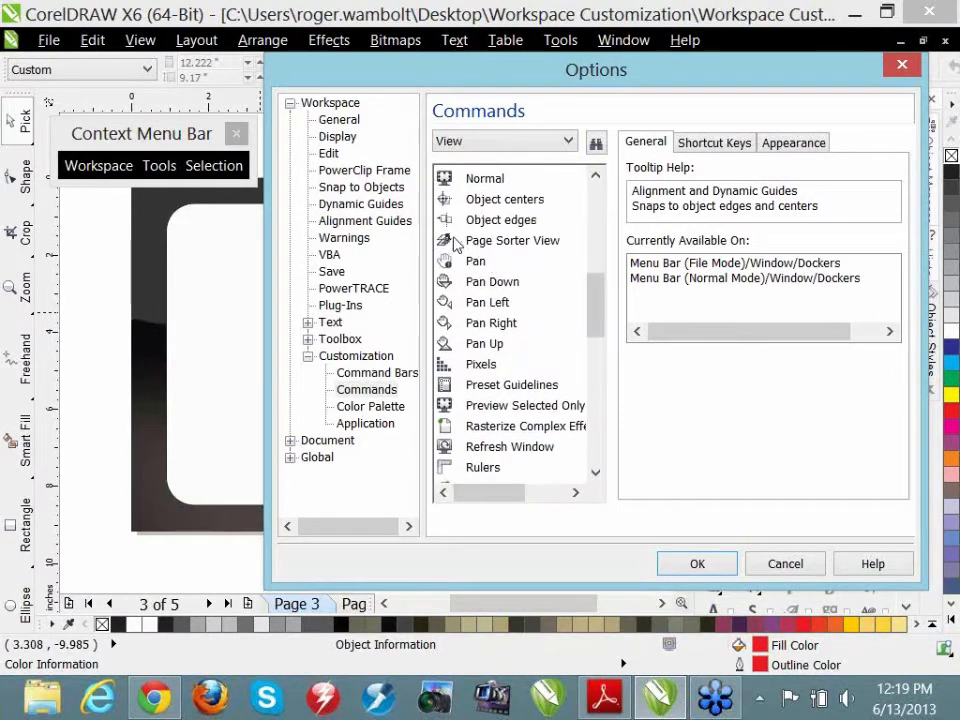
left_click_drag(446, 240, 347, 288)
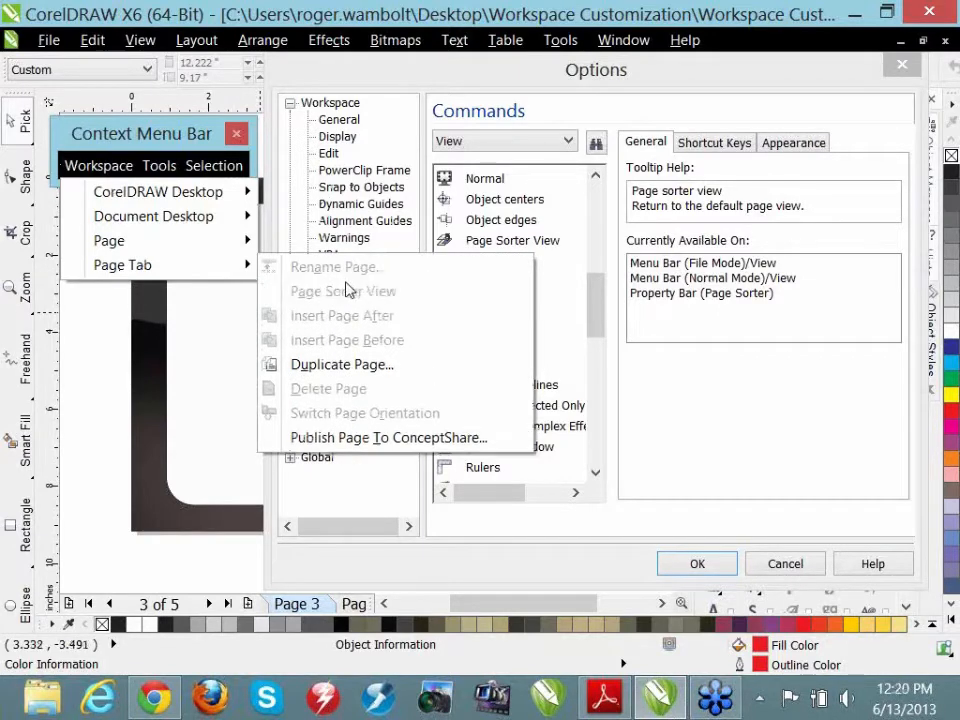
left_click(159, 141)
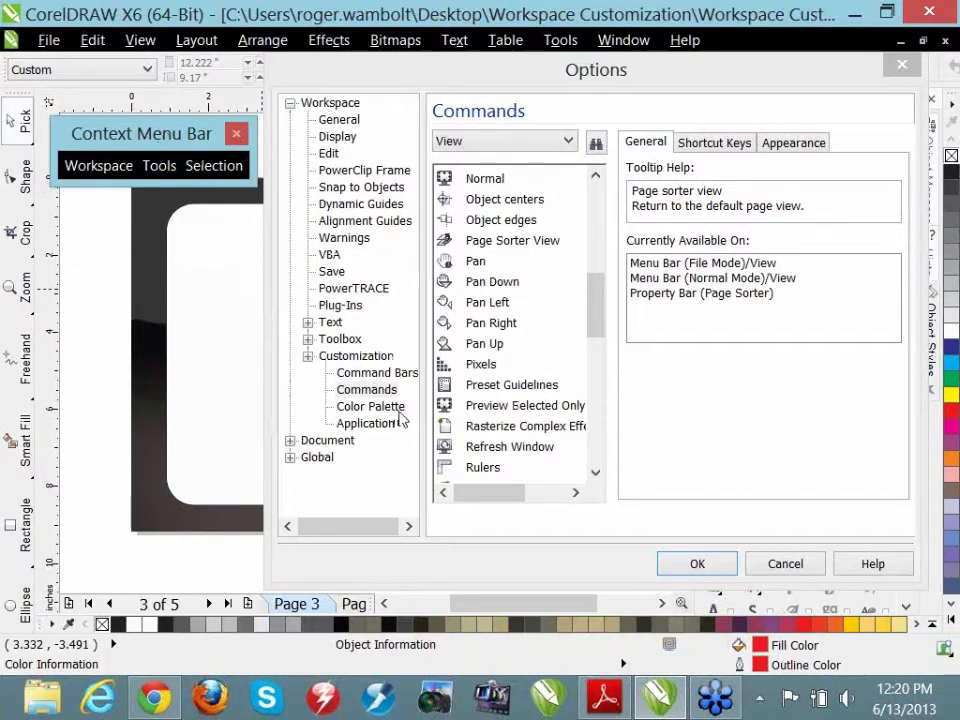
left_click(239, 137)
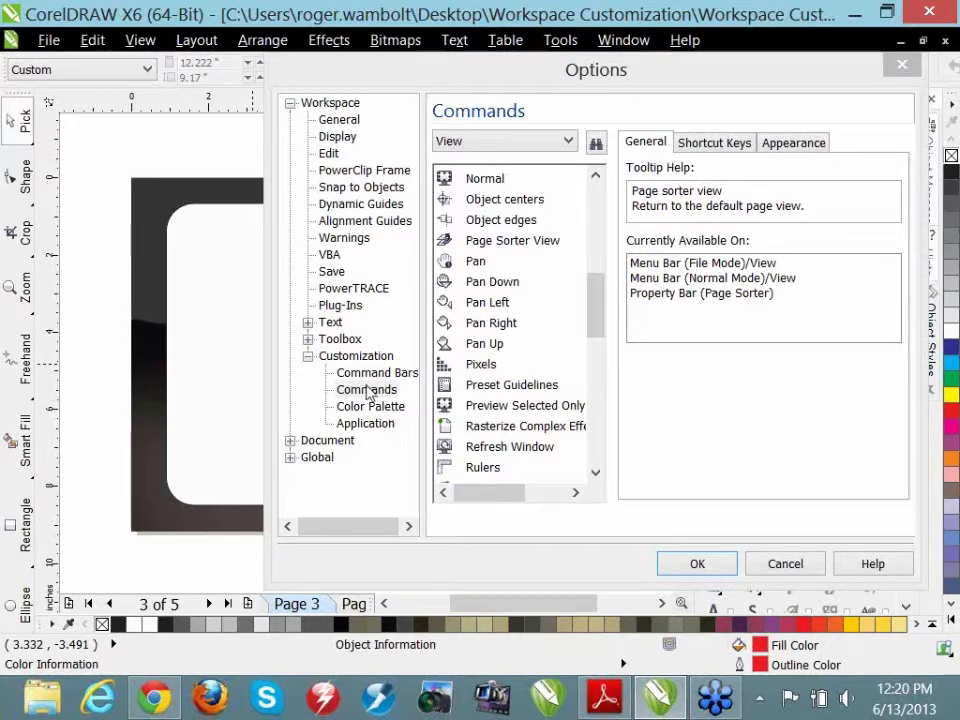
- Try to look up the Boundary shaping command on the Commands customization page, and dismiss the crash dialog
left_click(367, 389)
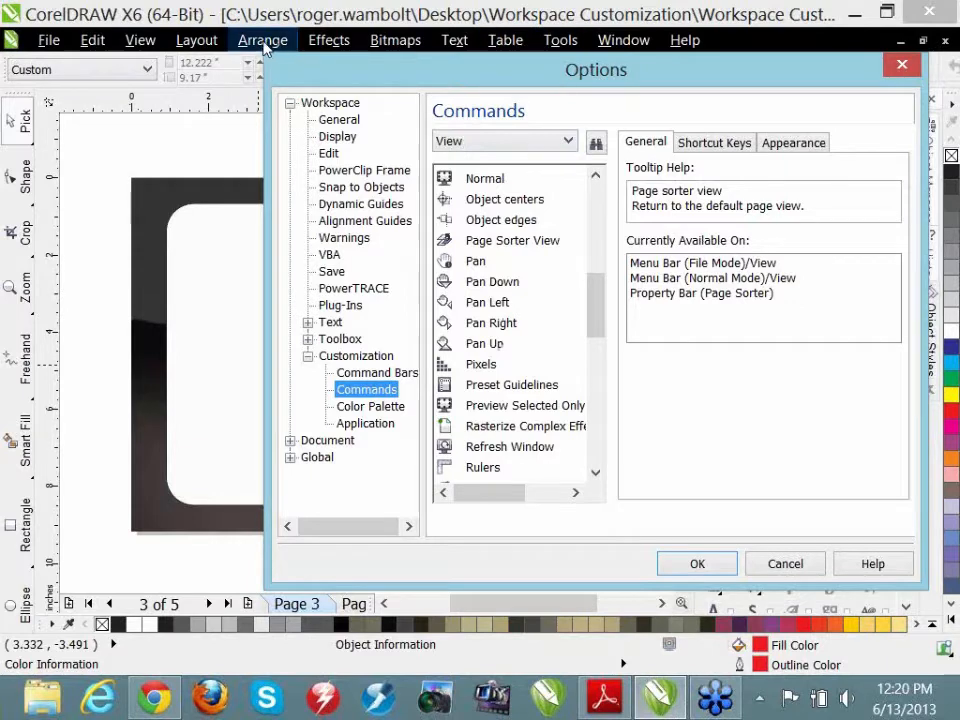
left_click(265, 47)
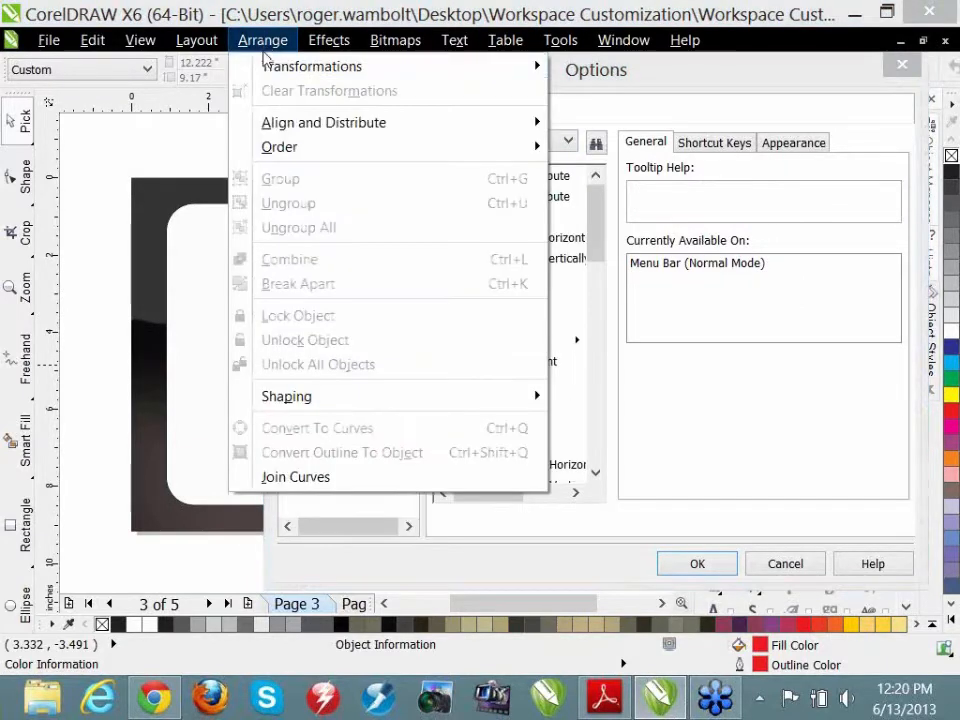
mouse_move(317, 400)
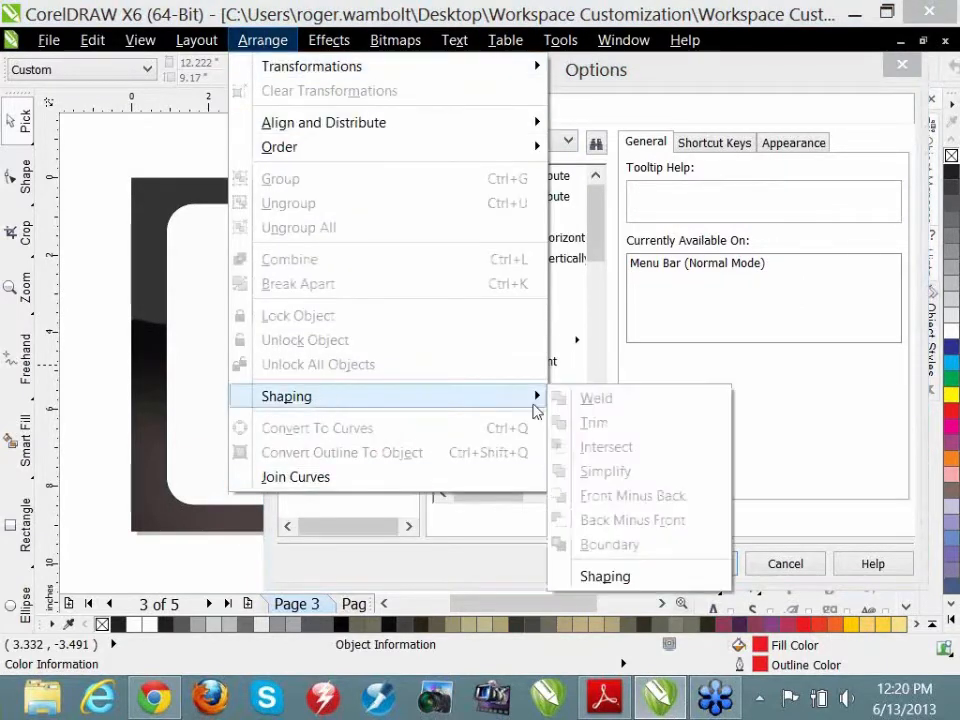
left_click(605, 547)
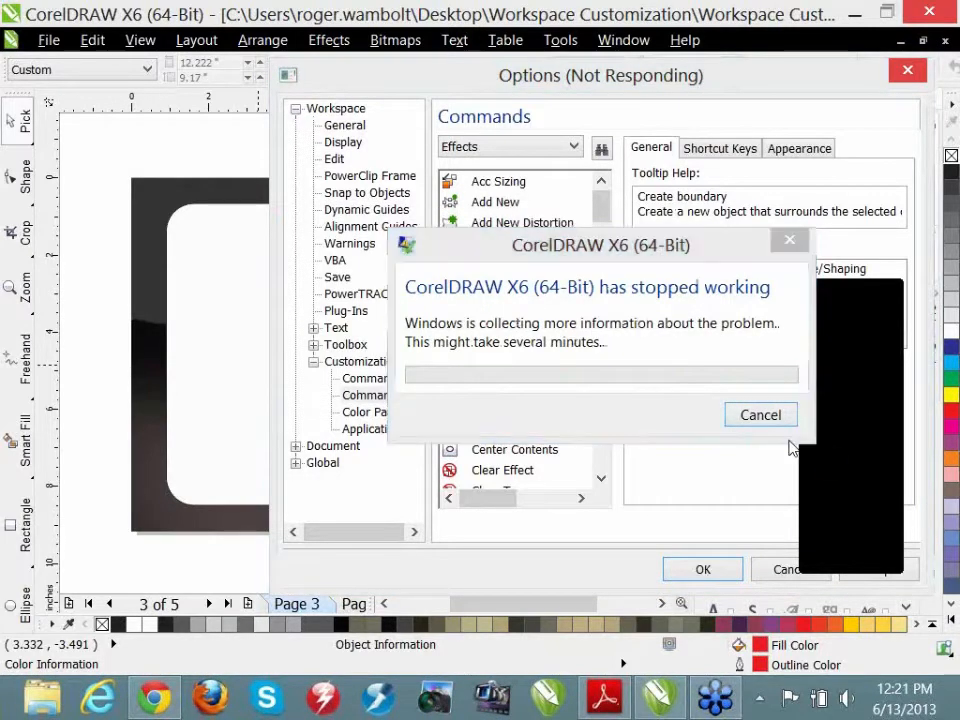
left_click(847, 461)
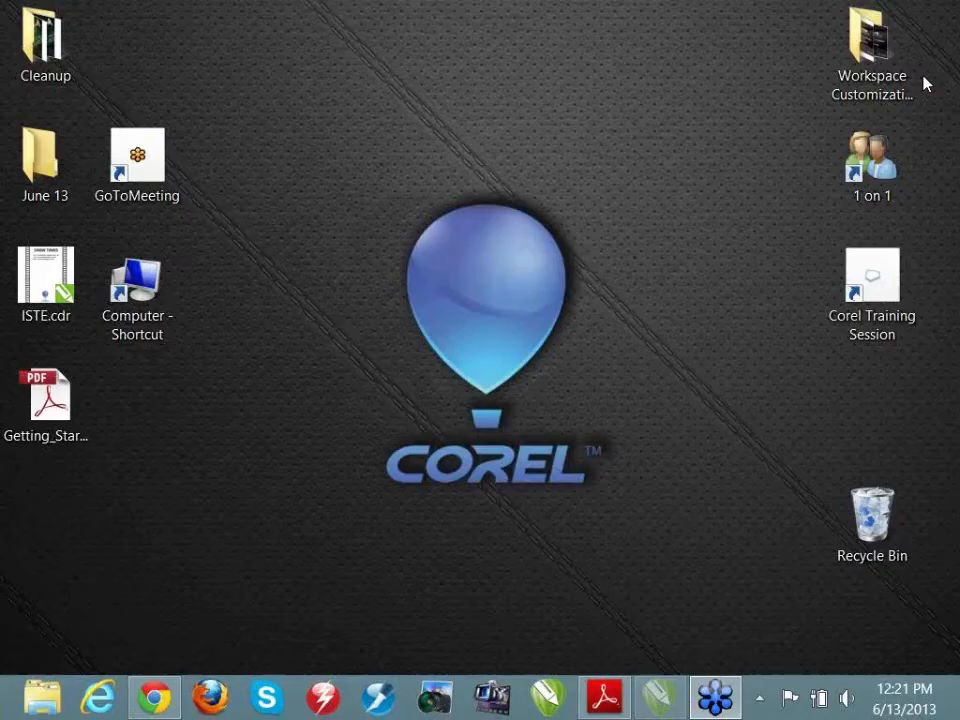
- Relaunch CorelDRAW X6 without the auto-backup file and open Workspace Customization.cdr from the desktop's Workspace Customization folder
left_click(593, 697)
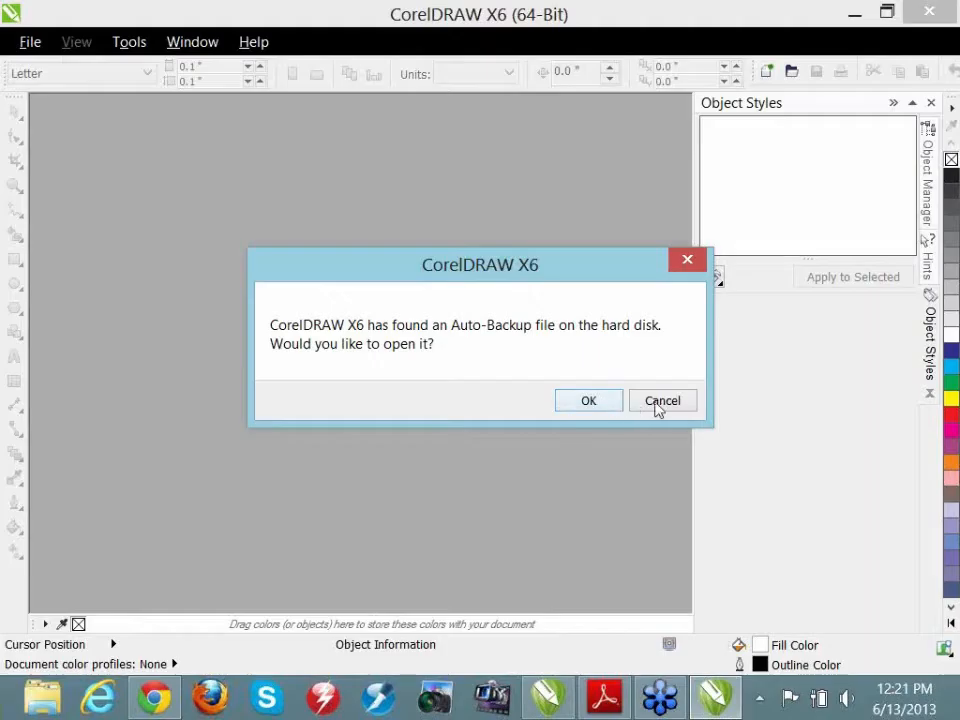
left_click(666, 403)
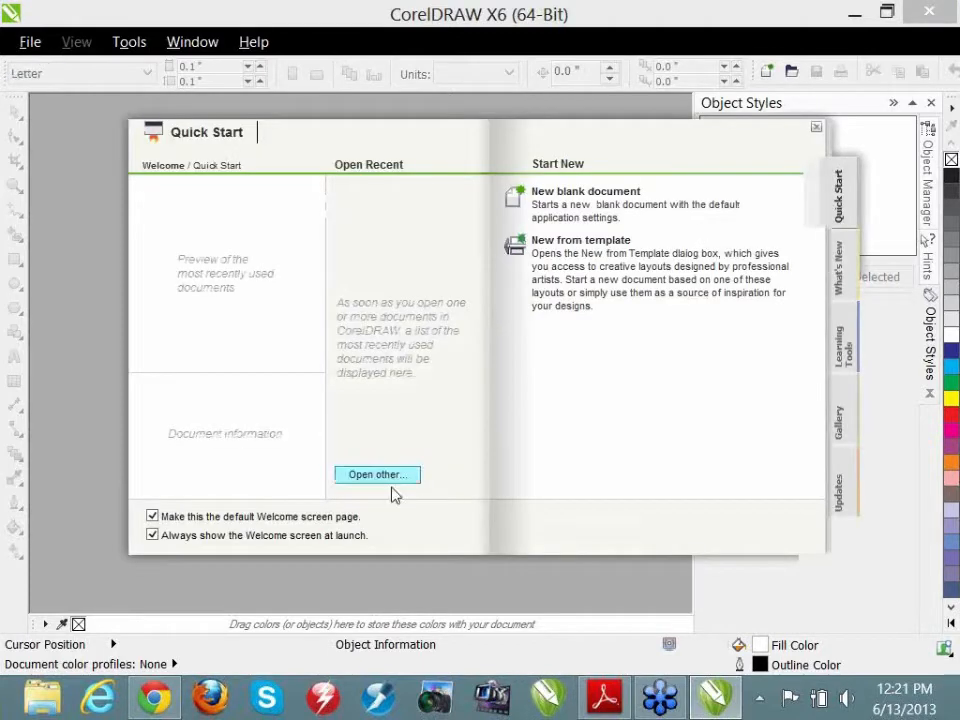
left_click(392, 492)
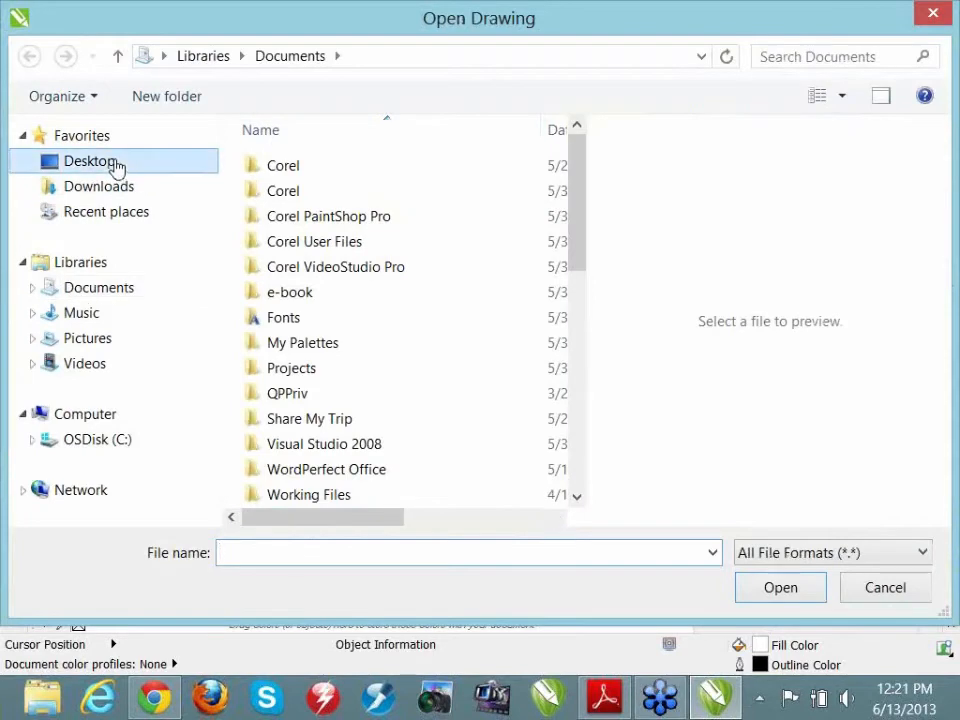
left_click(112, 165)
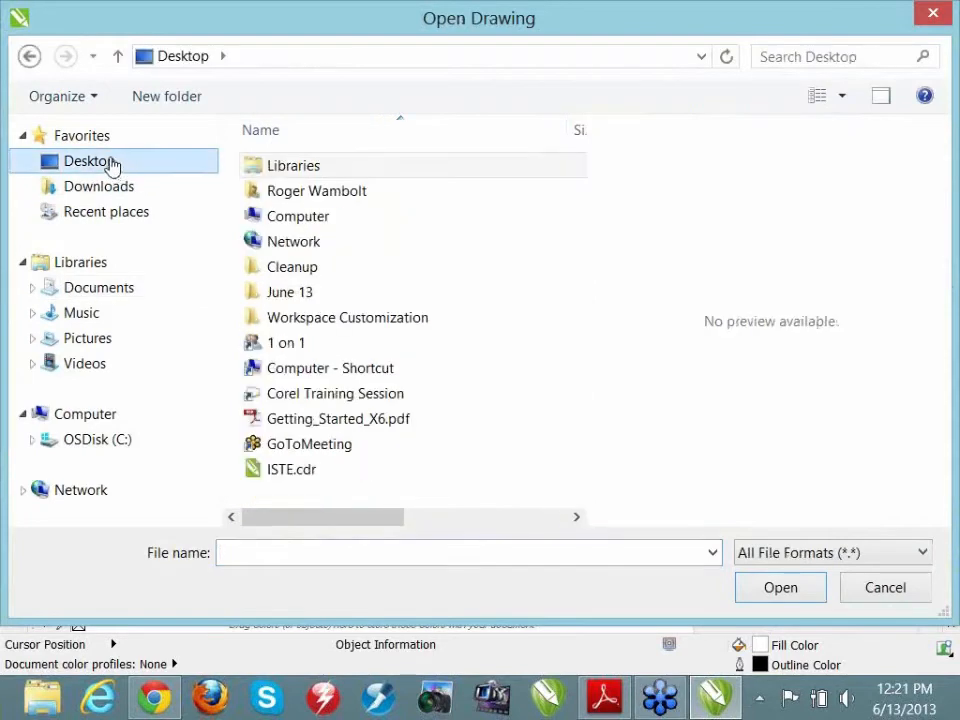
left_click(370, 327)
double_click(372, 318)
left_click_drag(574, 231, 600, 510)
left_click(463, 428)
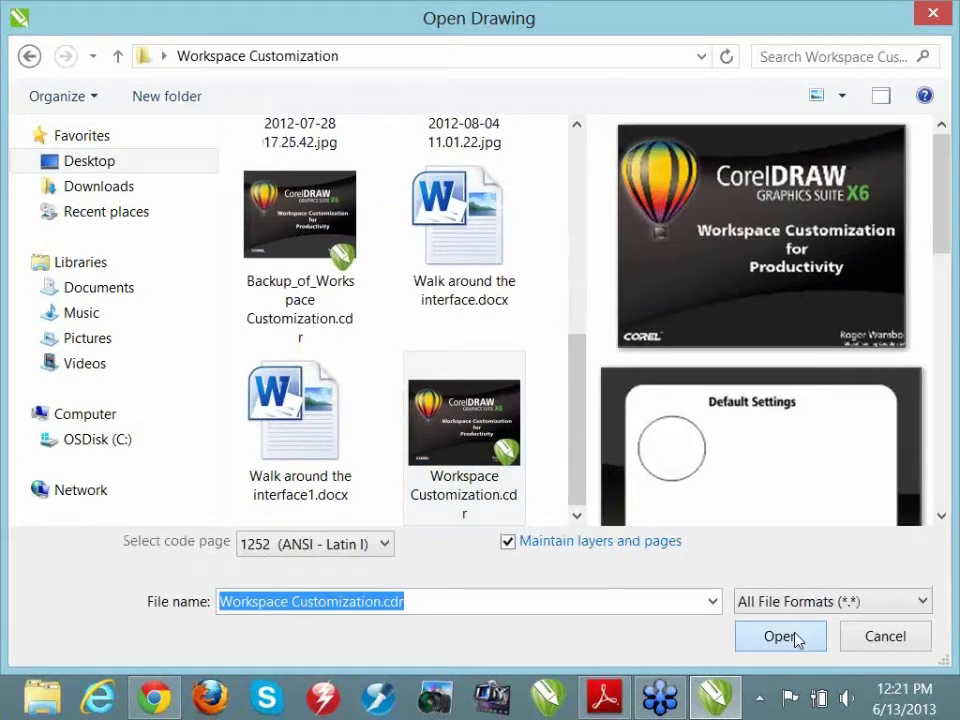
left_click(780, 637)
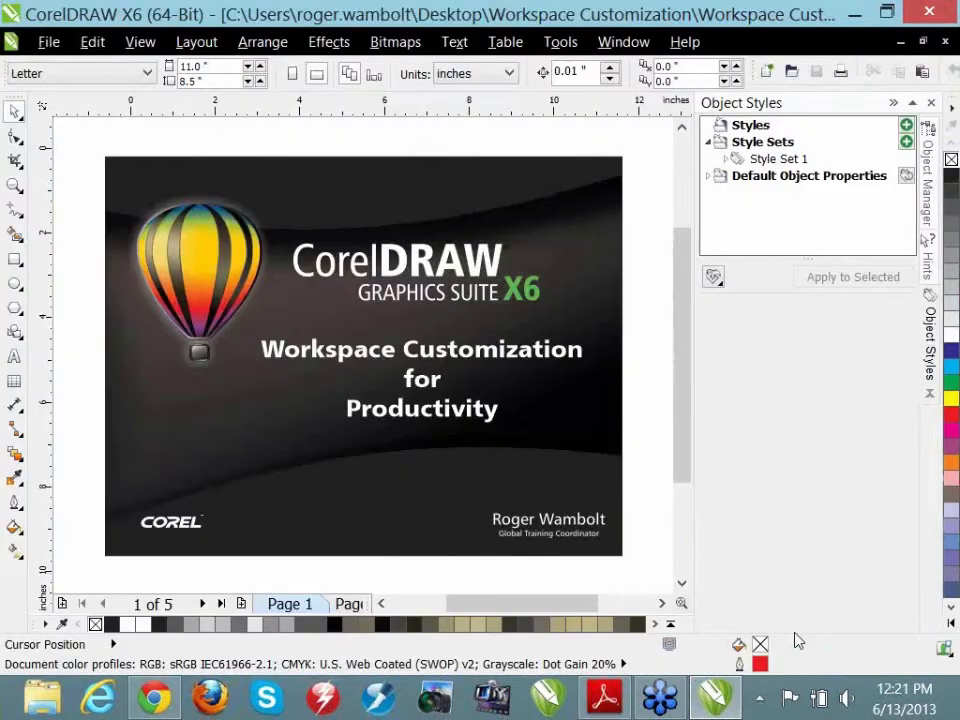
- Go to page 3, Custom Toolbars, and open the Commands customization page with the Options dialog moved clear of the page's empty area
key("Page_Down")
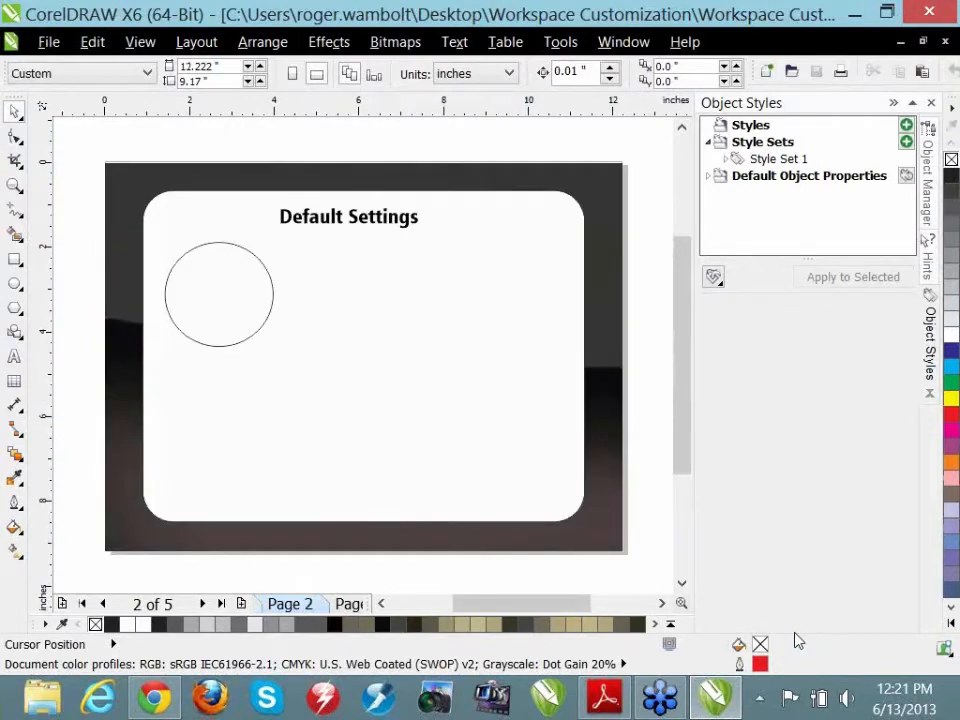
key("Page_Down")
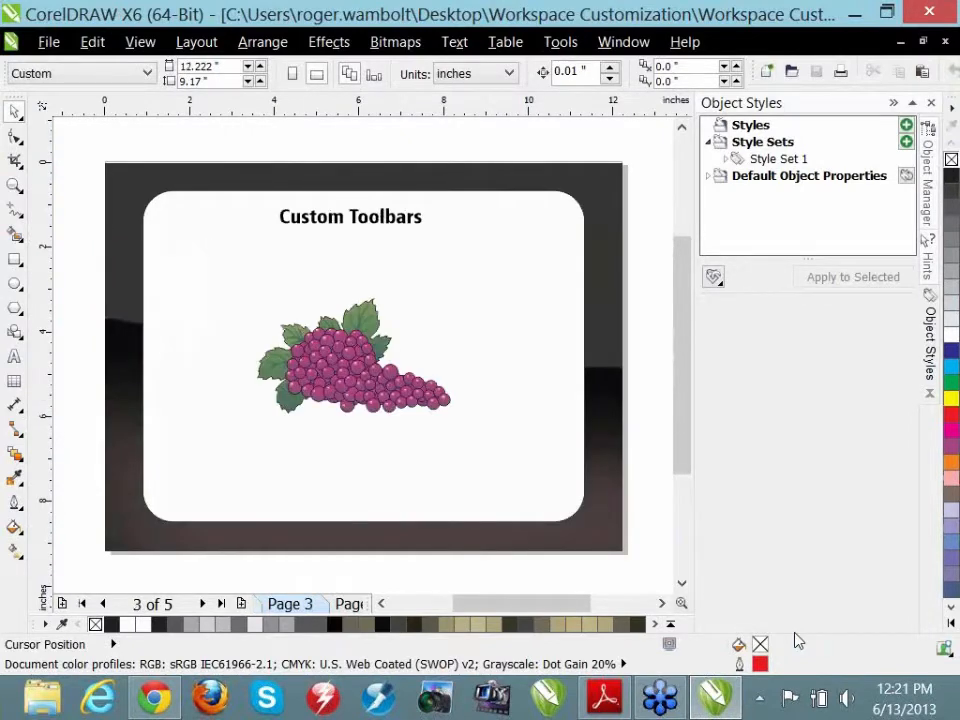
left_click(566, 43)
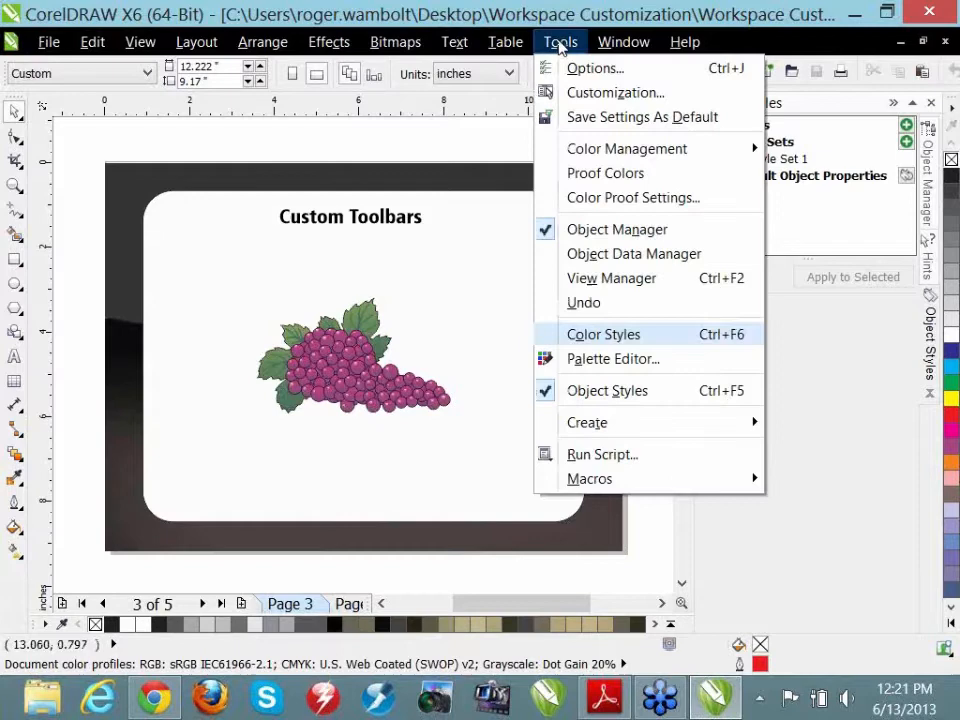
left_click(600, 94)
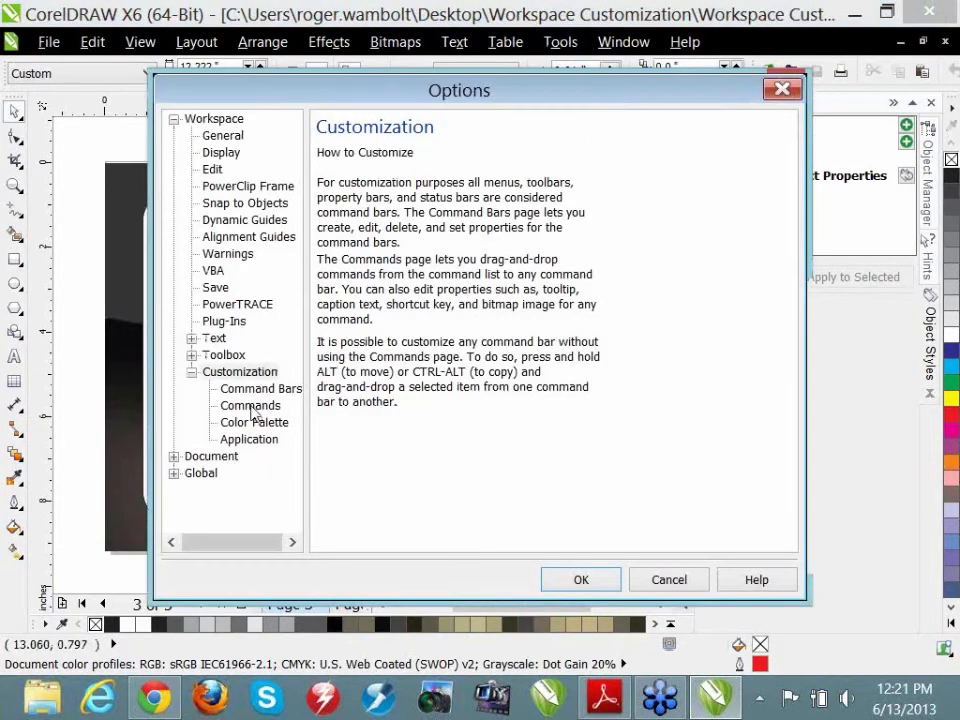
left_click(251, 408)
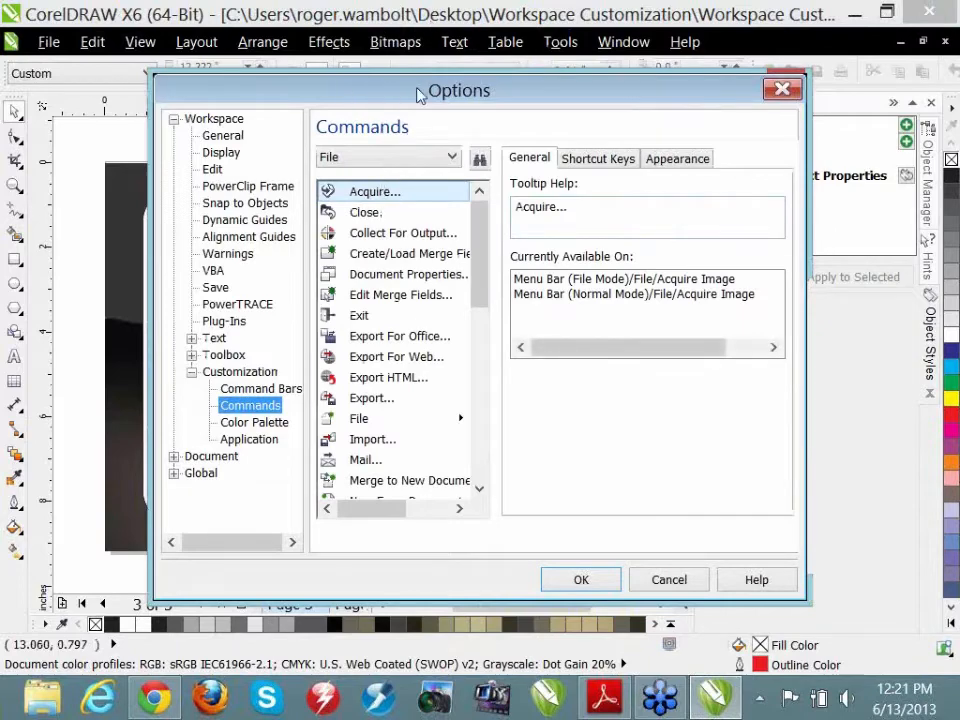
left_click_drag(420, 93, 581, 89)
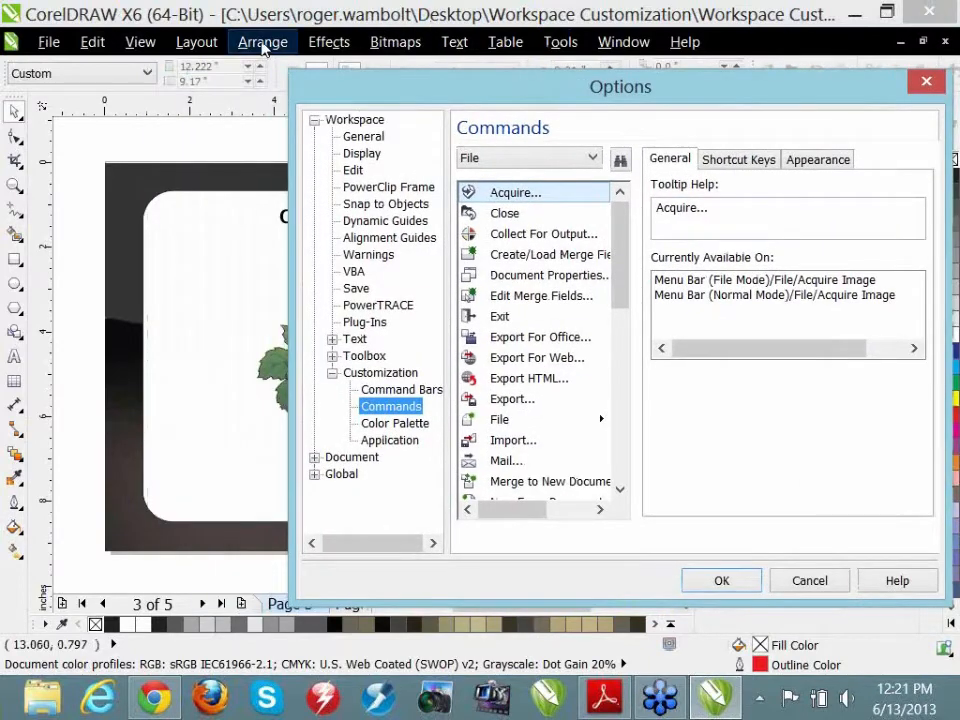
- Locate the Boundary command through the Shaping commands and place it over the drawing page as a new floating toolbar
left_click(263, 42)
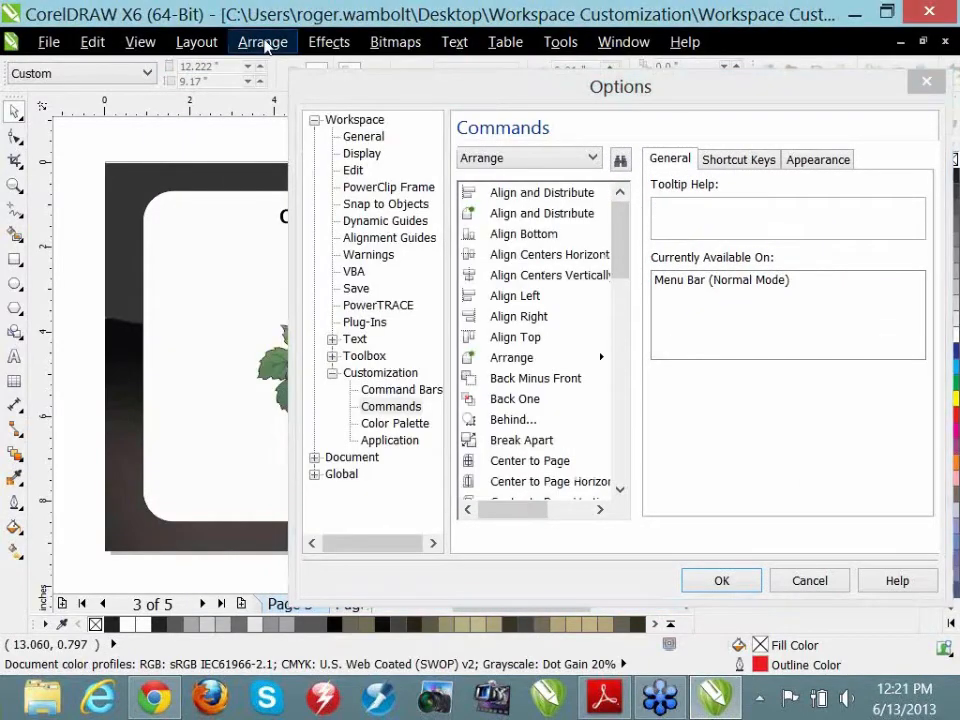
left_click(263, 42)
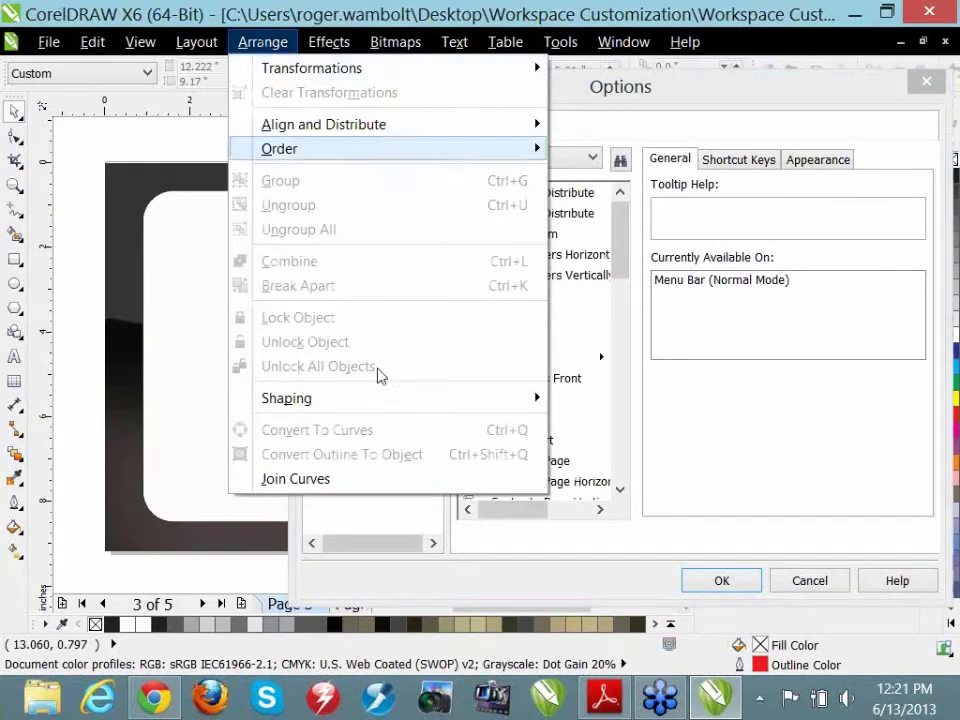
mouse_move(350, 402)
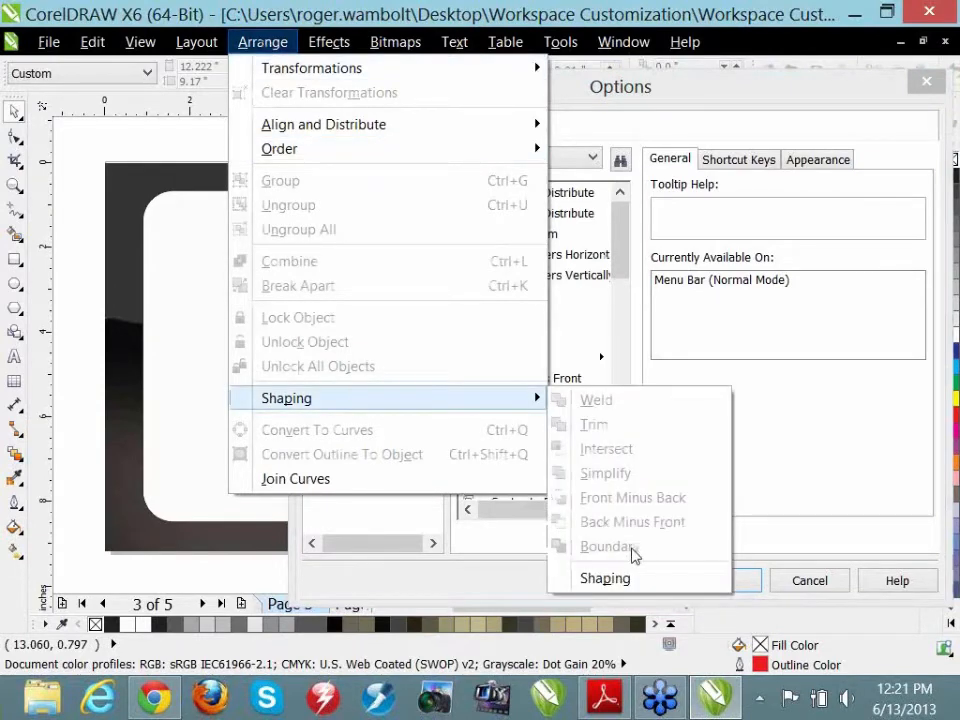
left_click(619, 549)
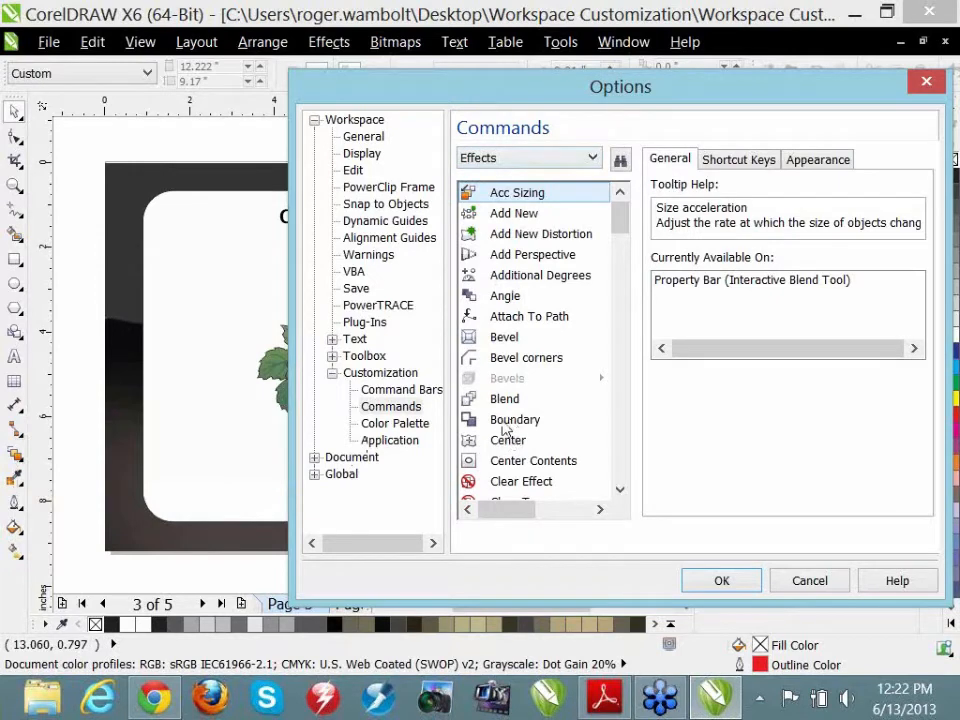
left_click_drag(505, 428, 180, 318)
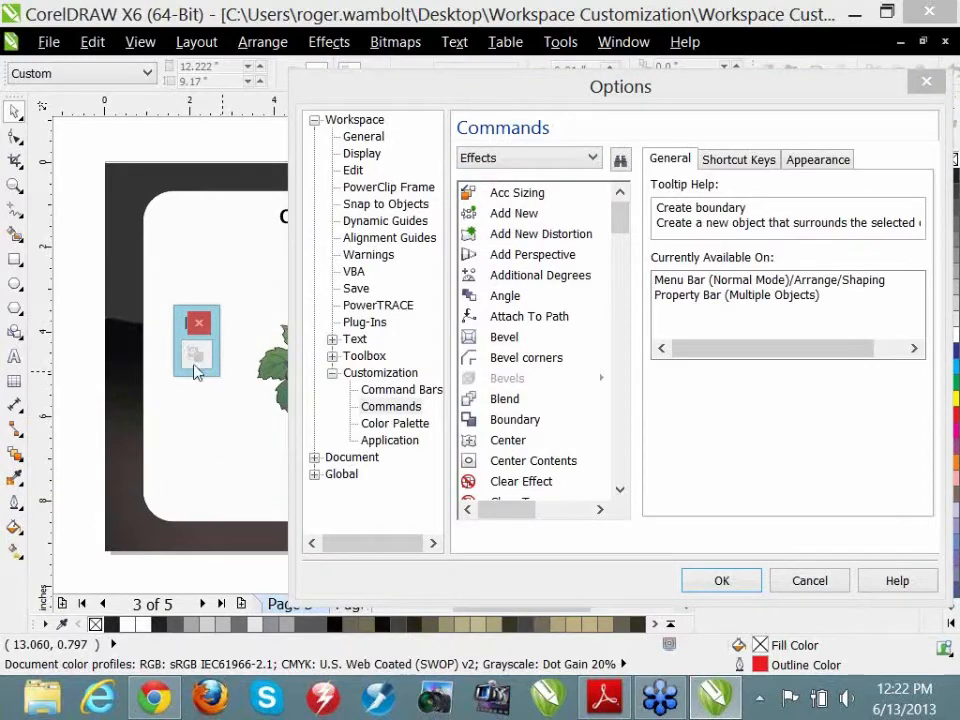
- Add the Break Apart command from the Arrange commands to the new toolbar
left_click(576, 163)
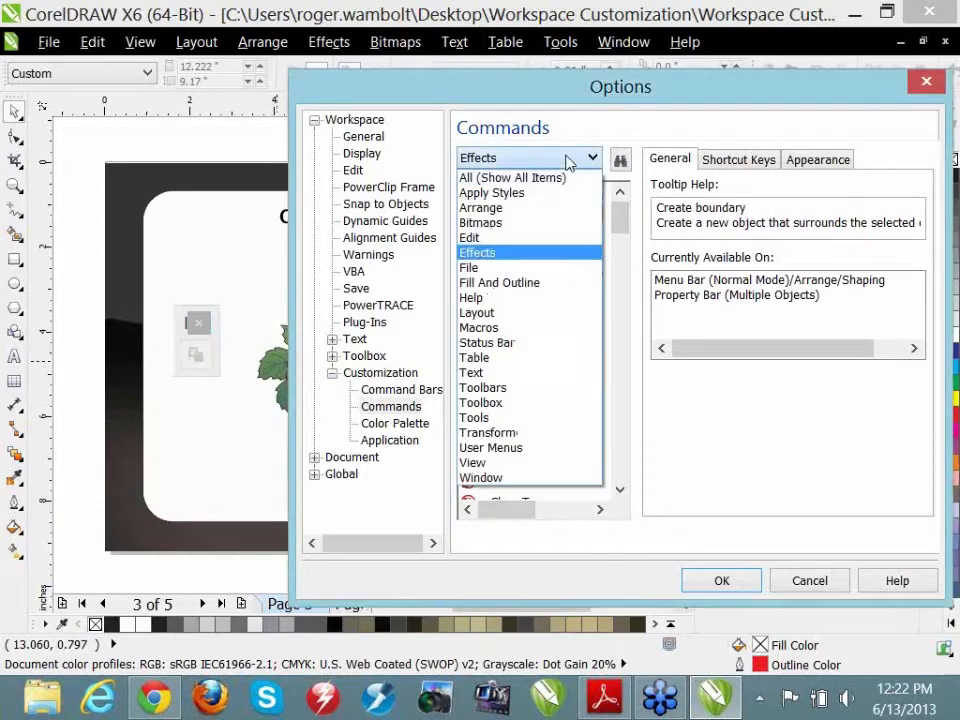
left_click(496, 208)
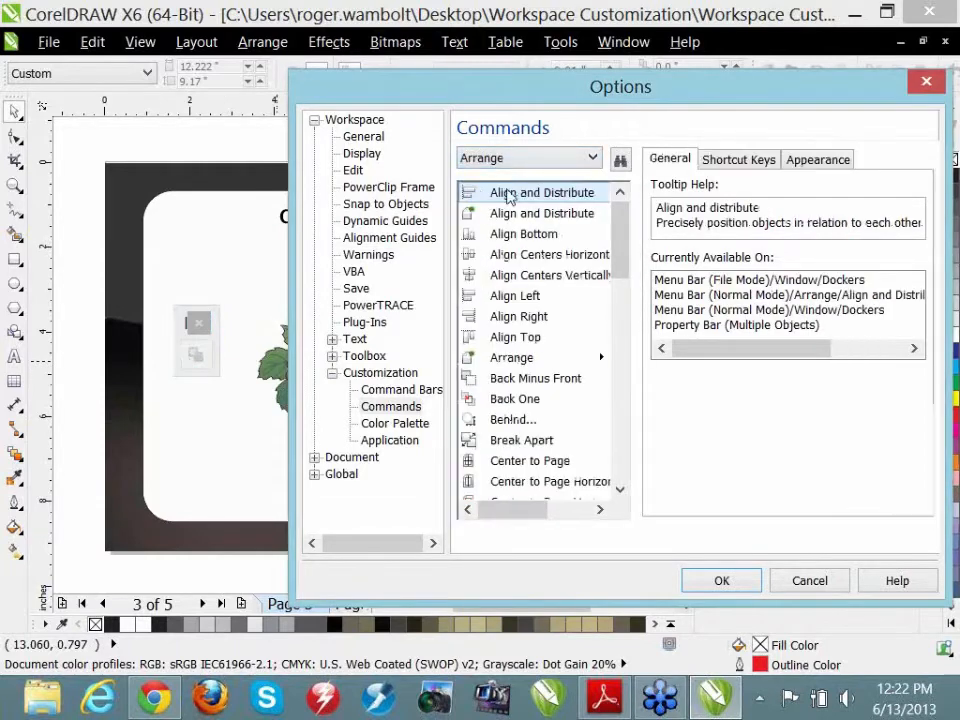
left_click_drag(519, 446, 208, 357)
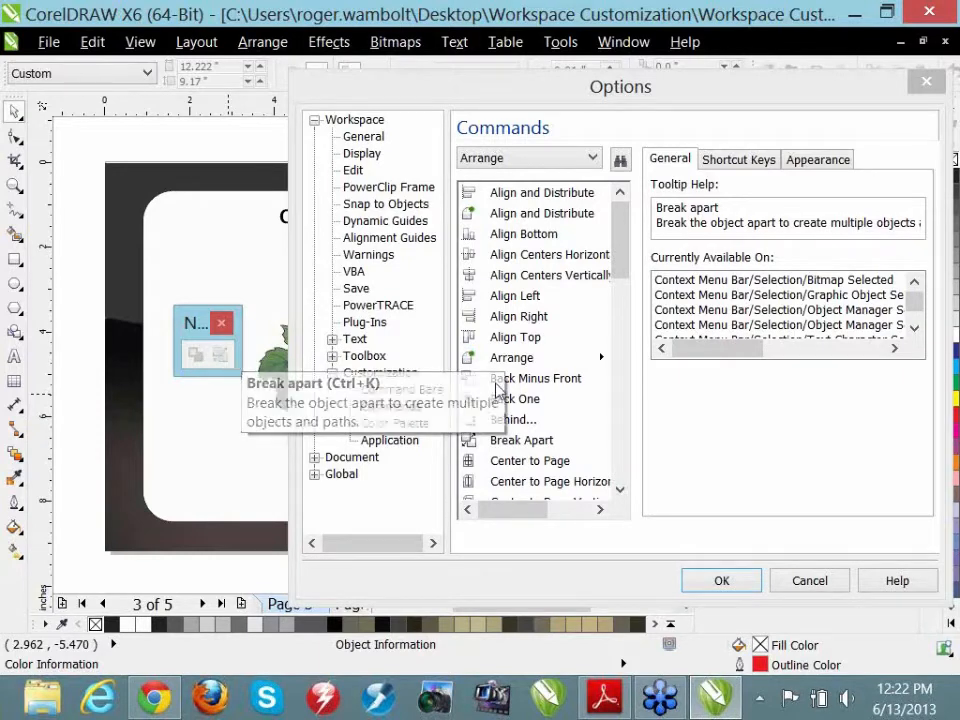
- Add the Contour tool from the Toolbox commands to the new toolbar beside Boundary and Break Apart
left_click(553, 160)
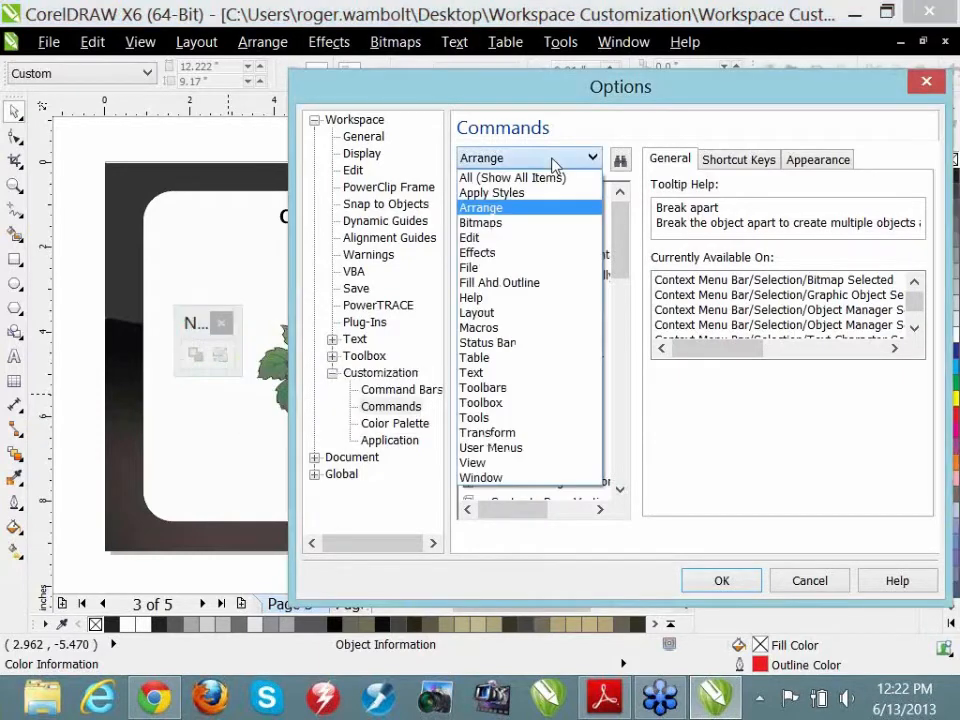
left_click(510, 408)
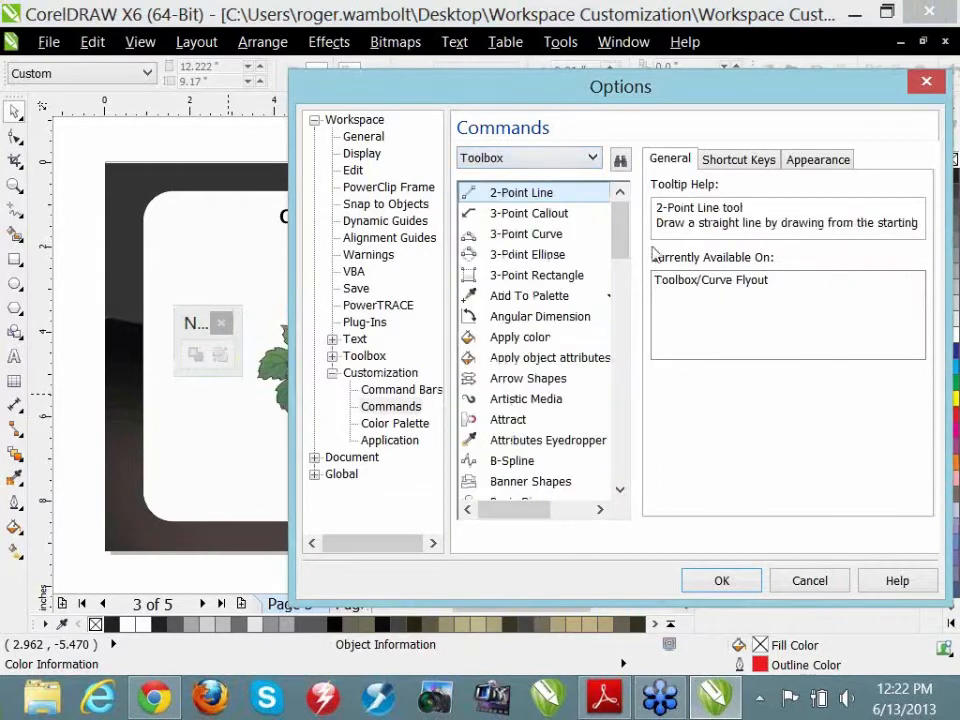
scroll(620, 222, "down", 5)
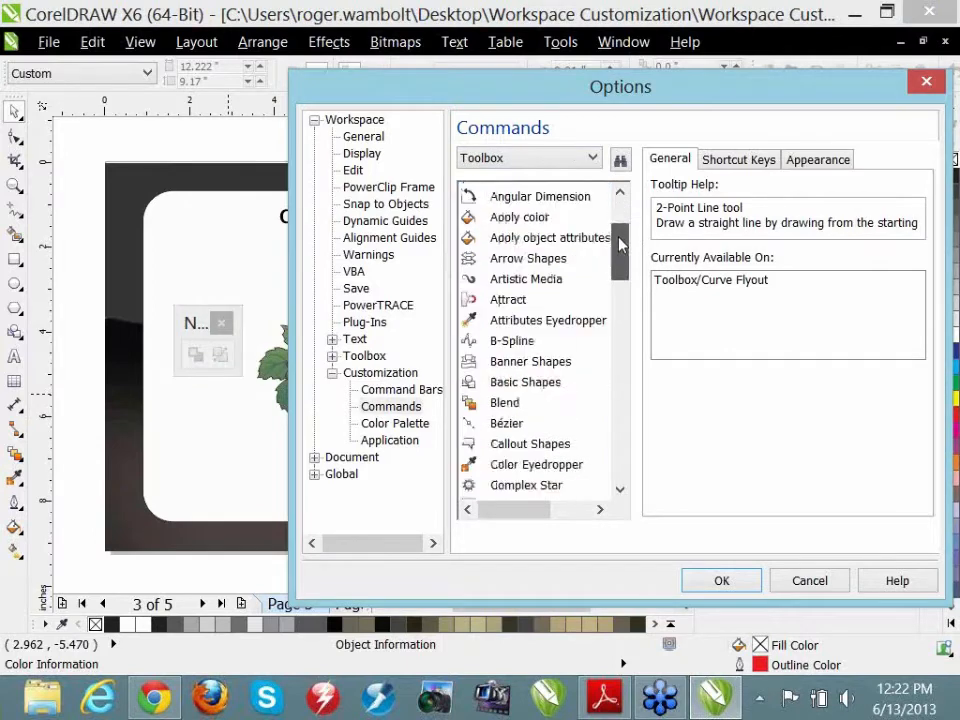
left_click_drag(470, 310, 208, 243)
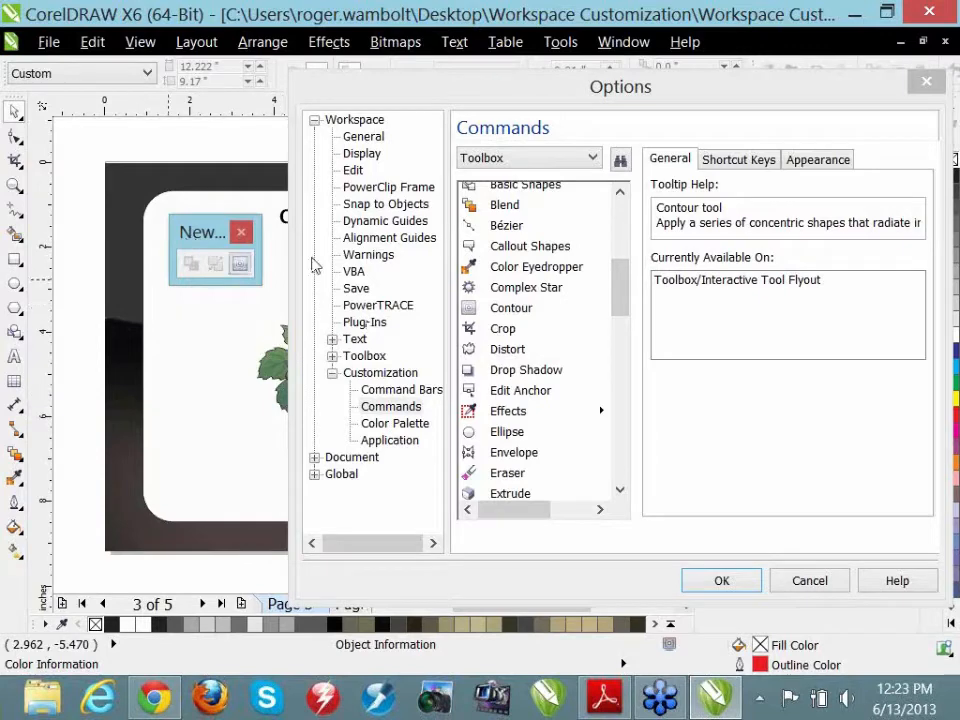
- Add the Outline Width command from the Fill And Outline commands to the new toolbar and accept the customization options
left_click(593, 160)
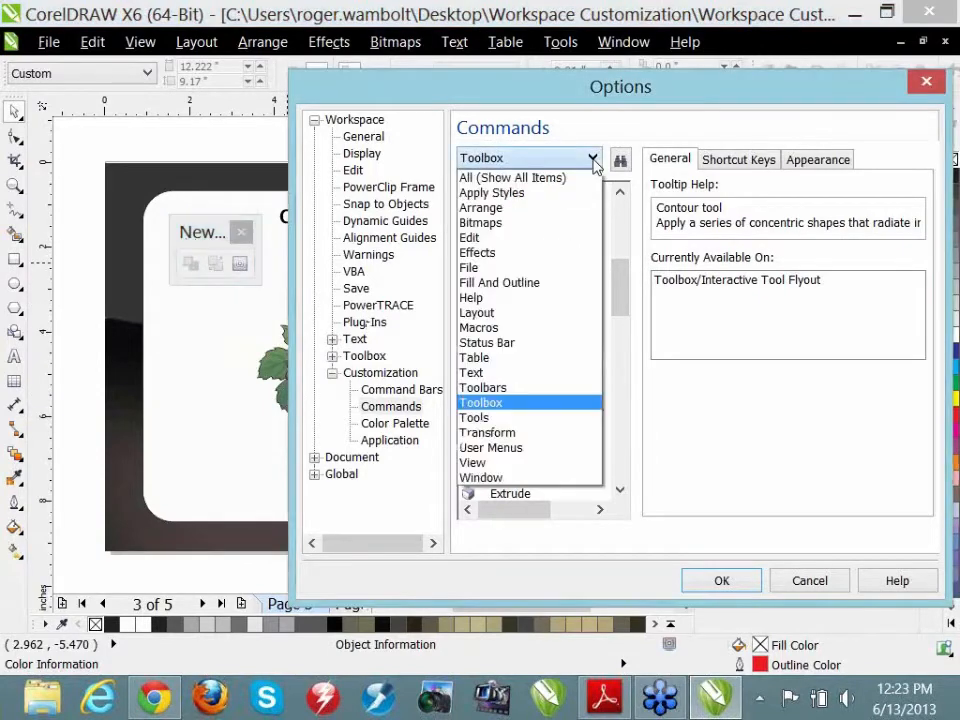
left_click(535, 287)
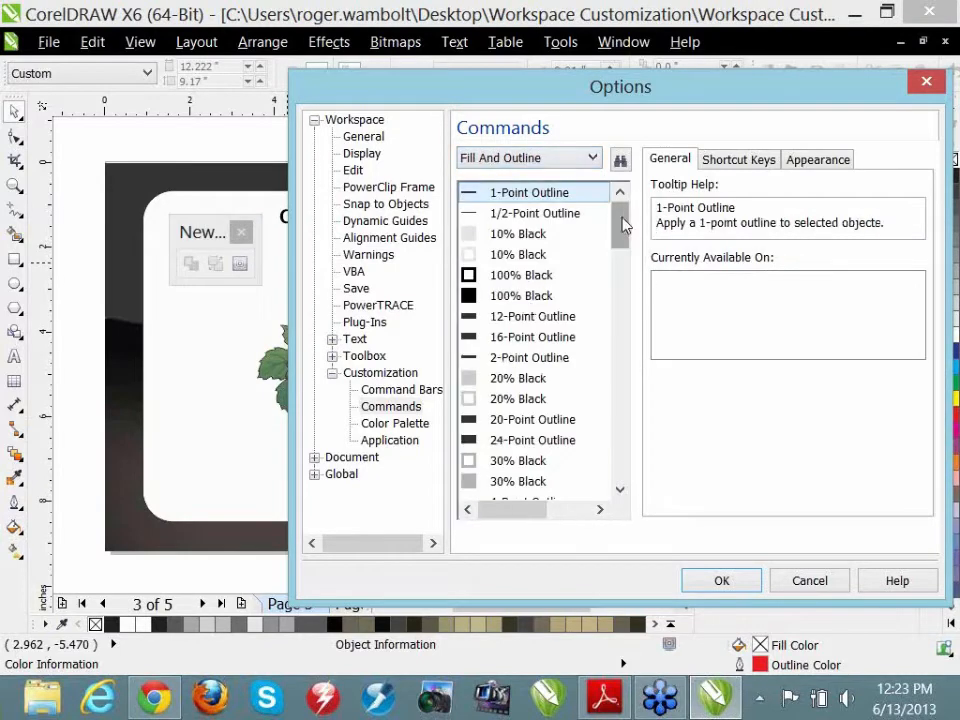
left_click_drag(624, 223, 606, 407)
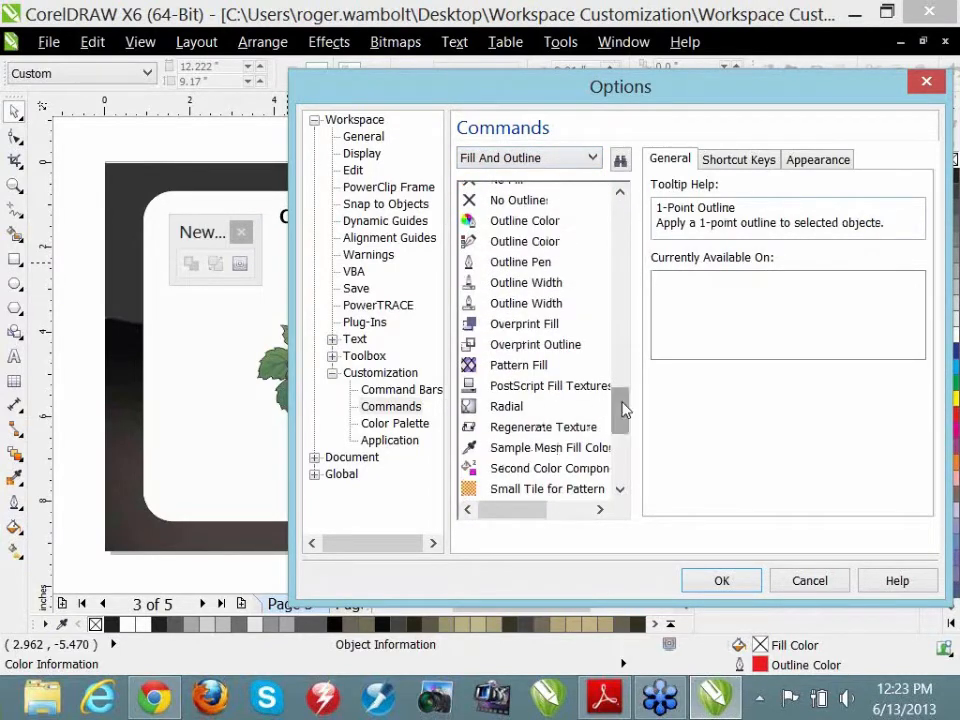
left_click(505, 287)
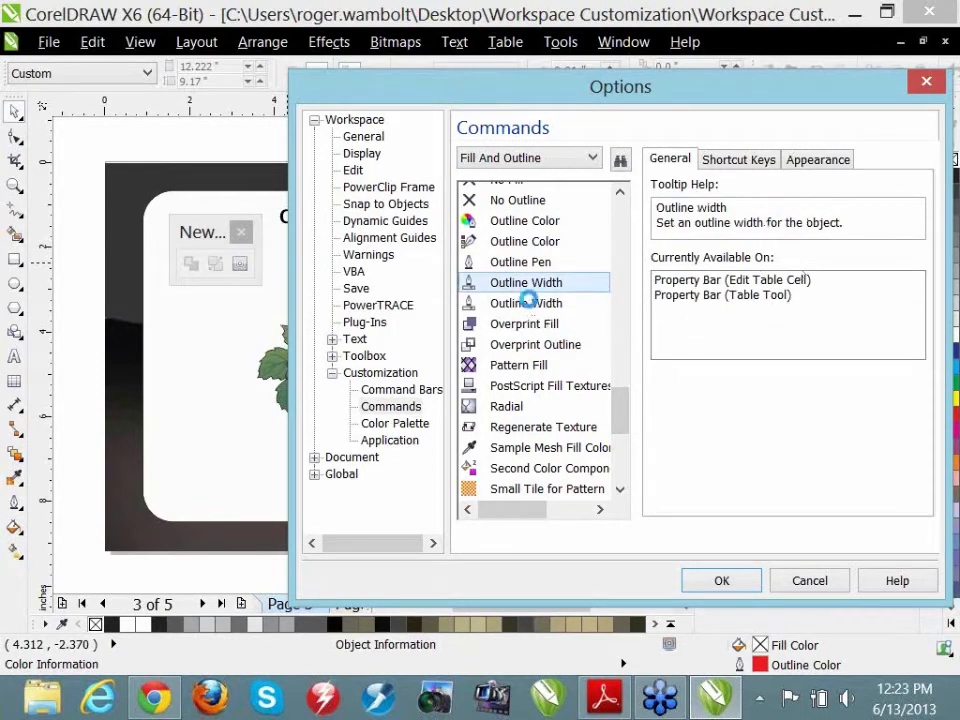
left_click(528, 305)
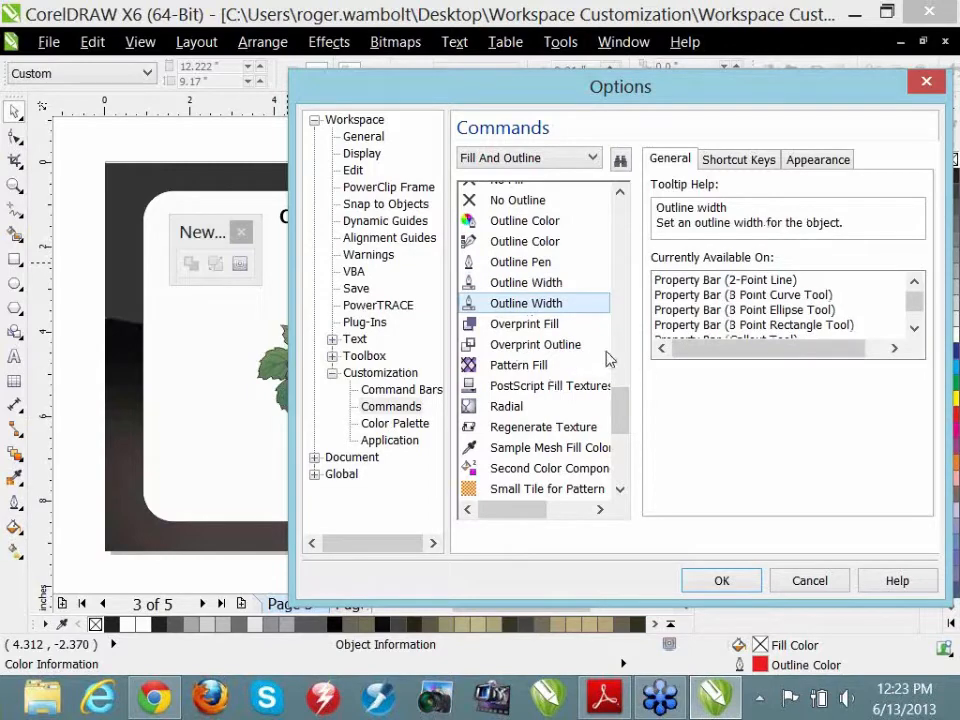
left_click_drag(480, 313, 252, 272)
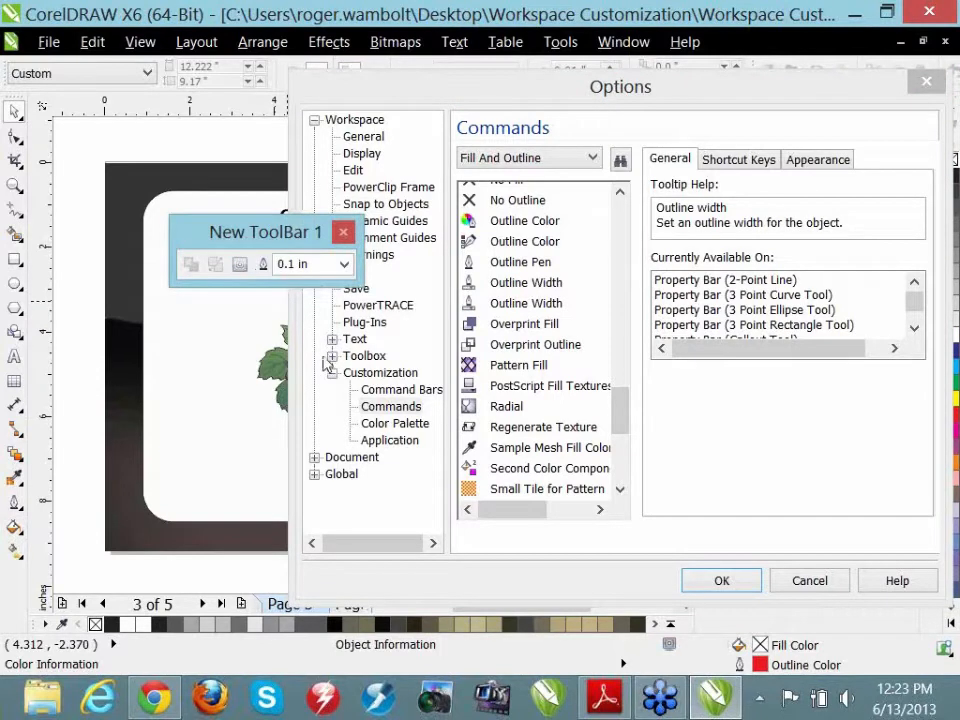
left_click(717, 584)
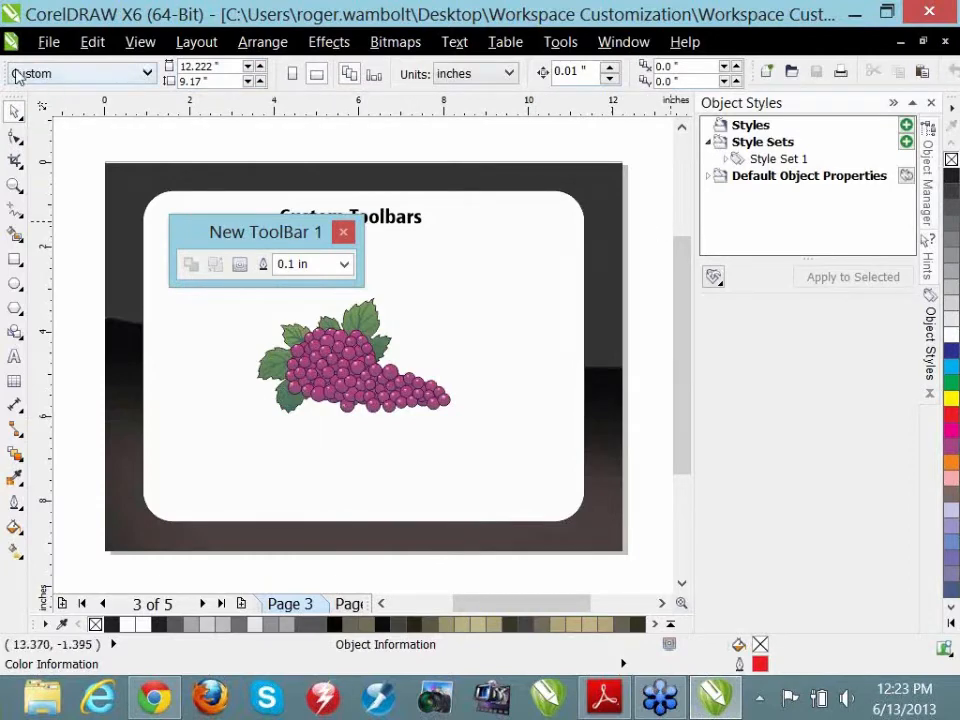
- Place the property bar in its own row beneath the standard toolbar and dock the new custom toolbar at the end of the standard row
left_click_drag(8, 67, 182, 226)
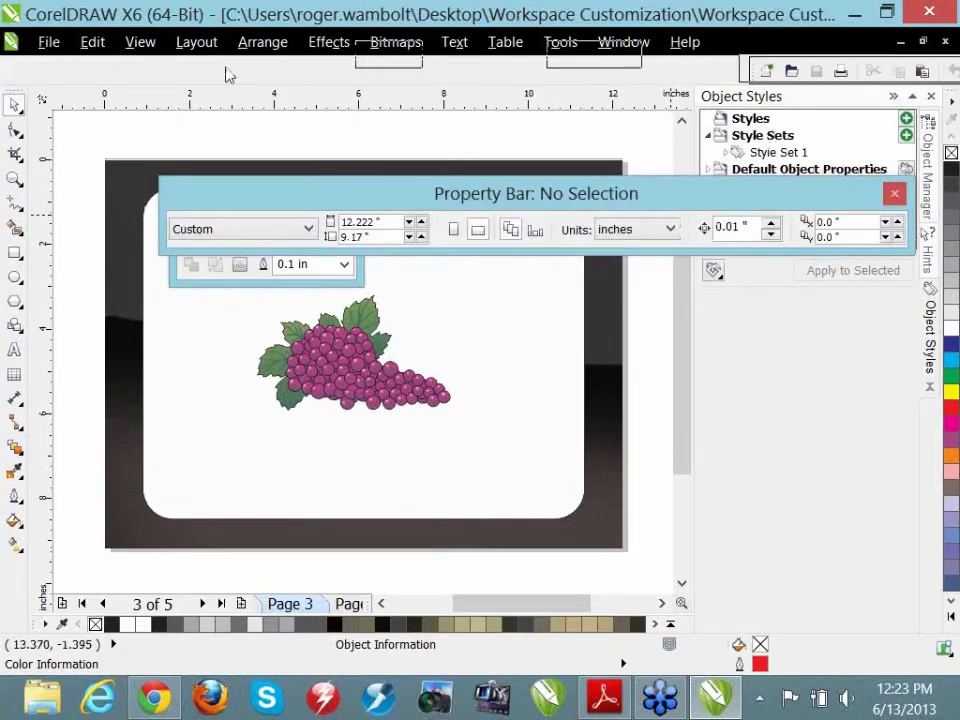
left_click_drag(6, 70, 8, 68)
left_click_drag(189, 186, 40, 84)
left_click_drag(232, 237, 787, 149)
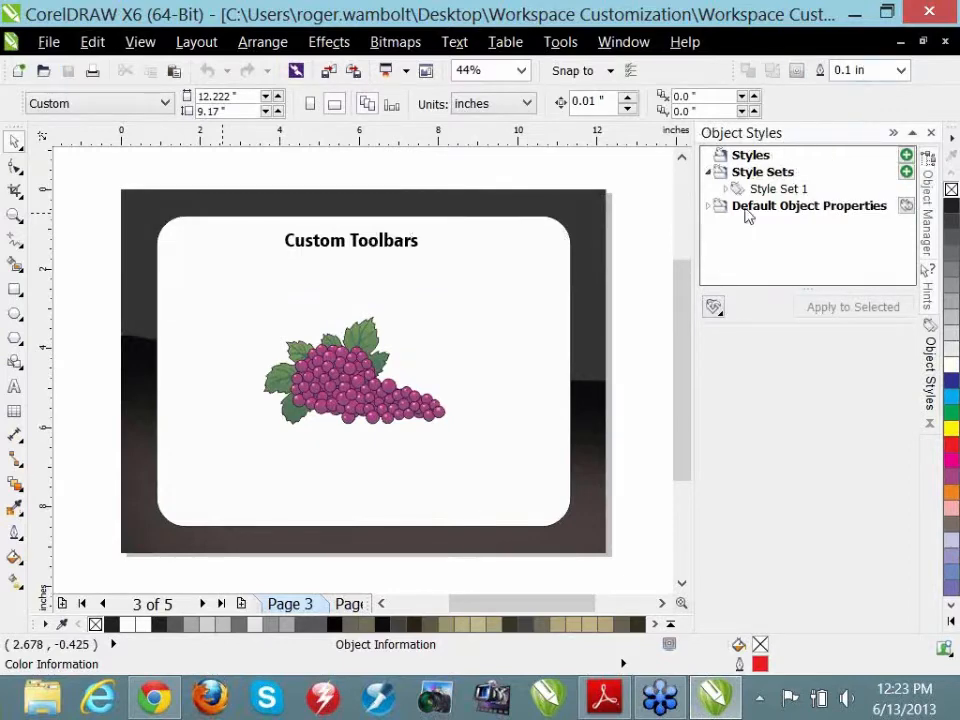
- Try creating a boundary around the grape group with the custom toolbar's Boundary command, then undo it and clear the selection
left_click(377, 395)
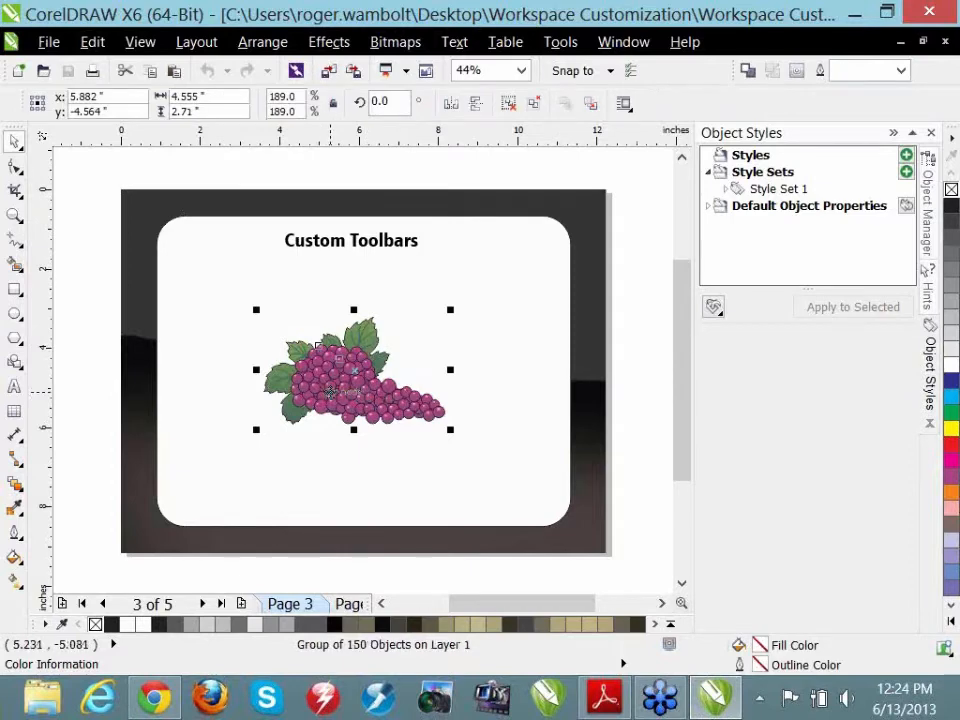
key("shift+F2")
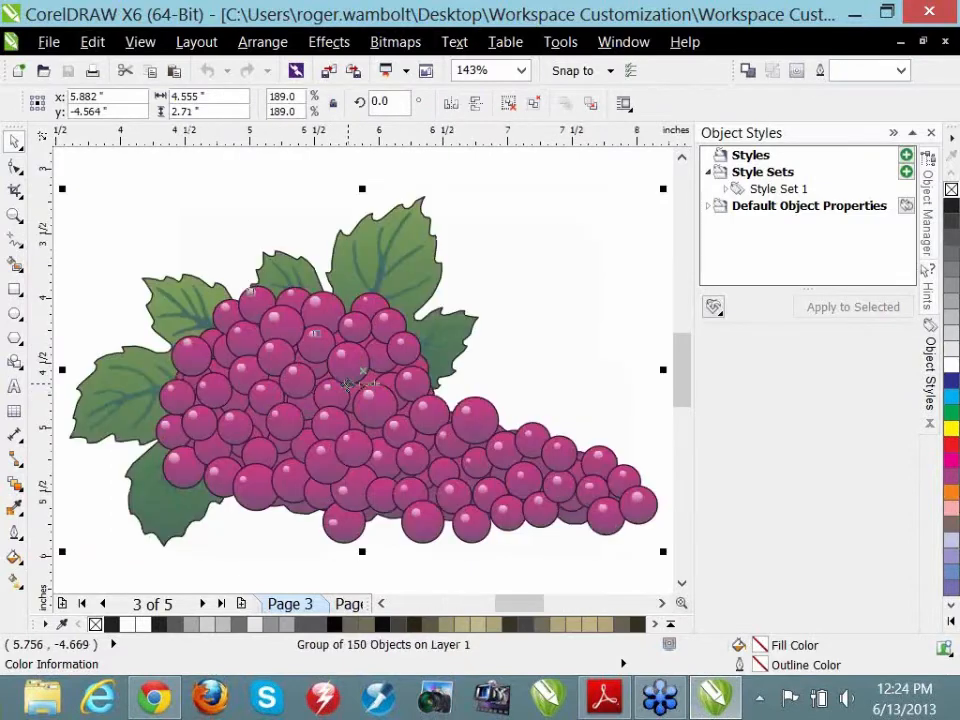
left_click(747, 71)
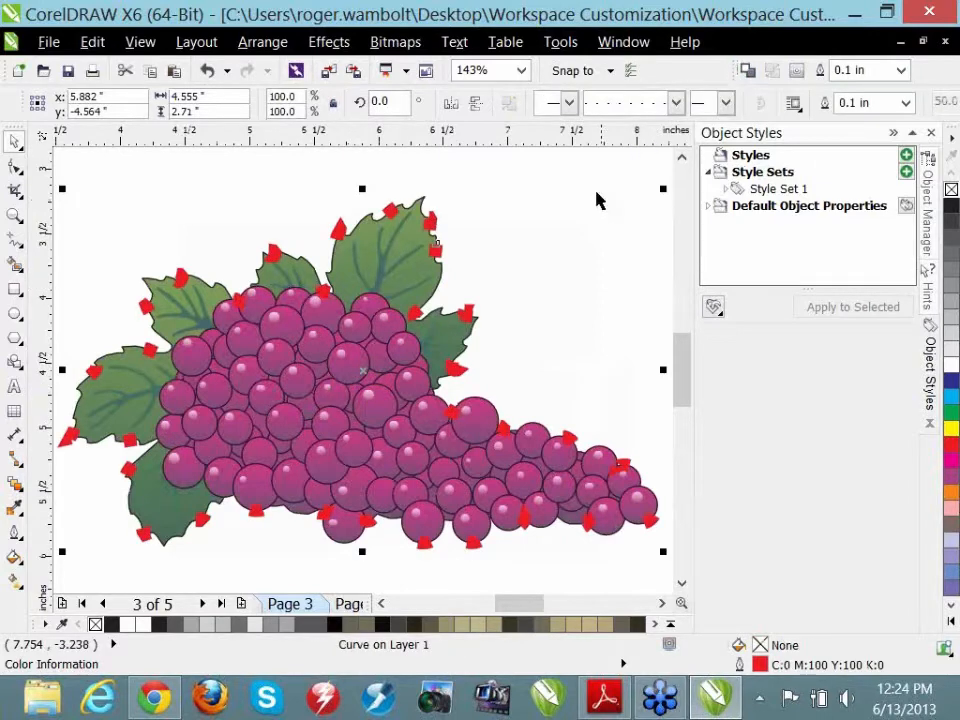
left_click(152, 187)
key("ctrl+z")
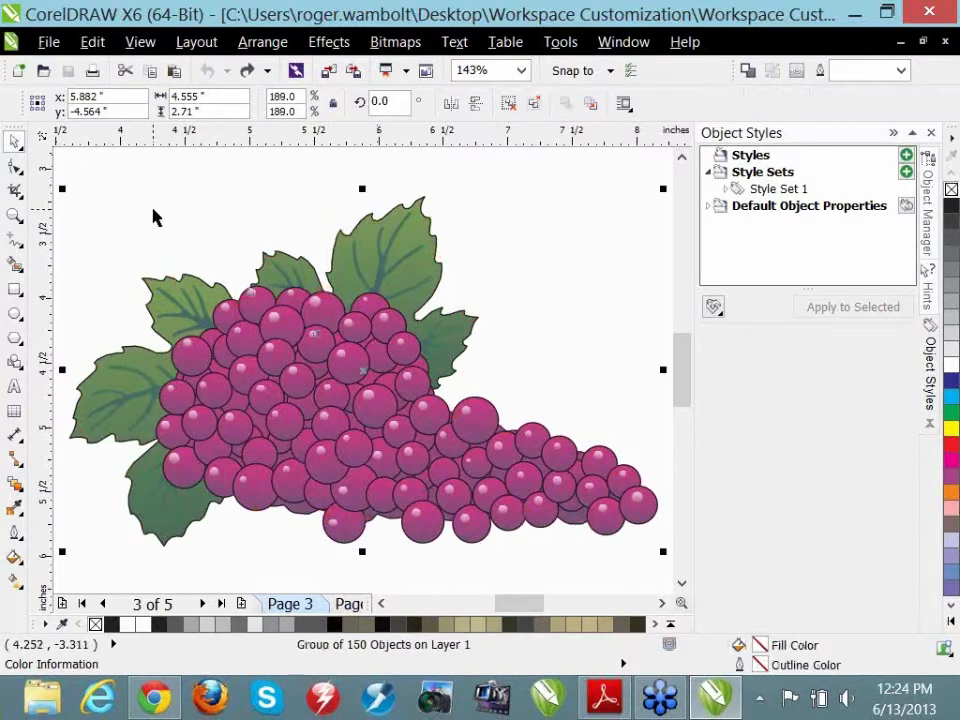
left_click(152, 208)
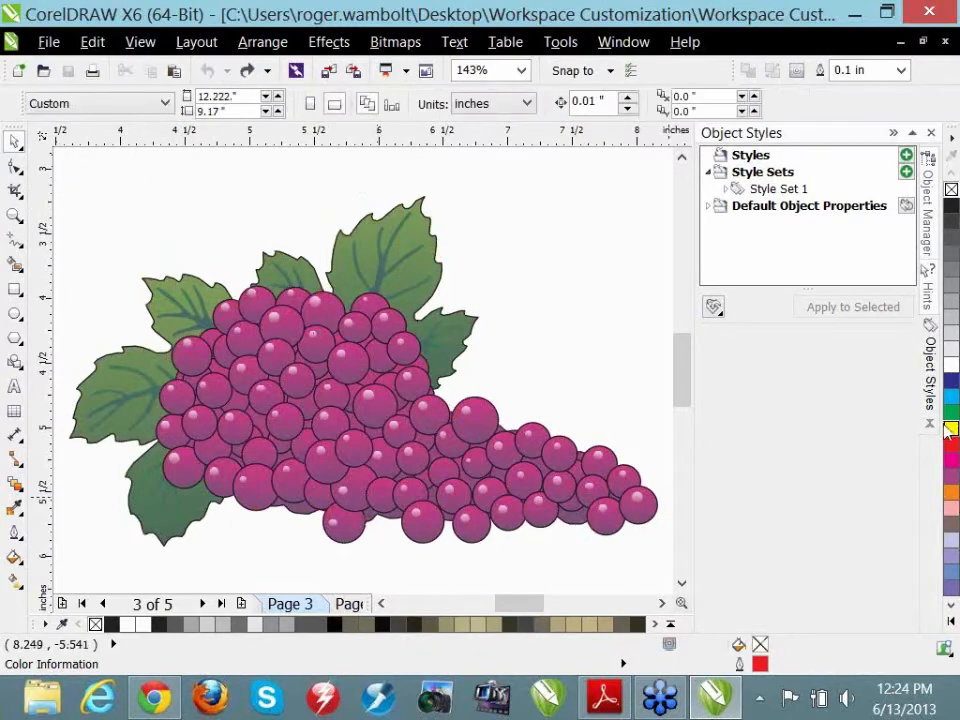
- Change the default outline for Graphic objects to black, Hairline width and a solid line style
left_click(14, 533)
left_click(188, 206)
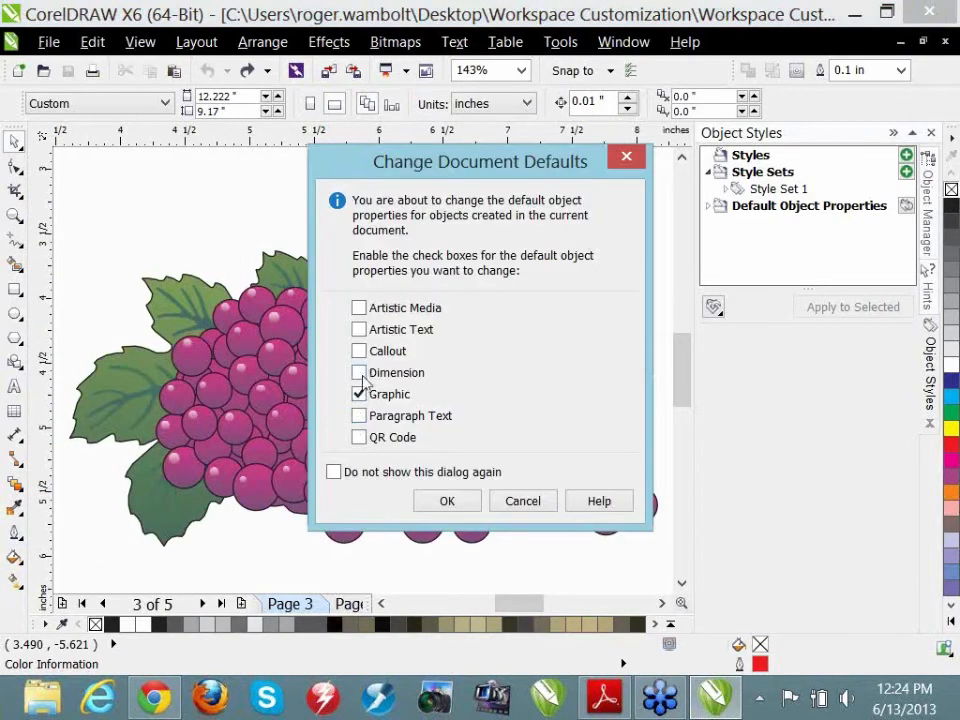
left_click(447, 501)
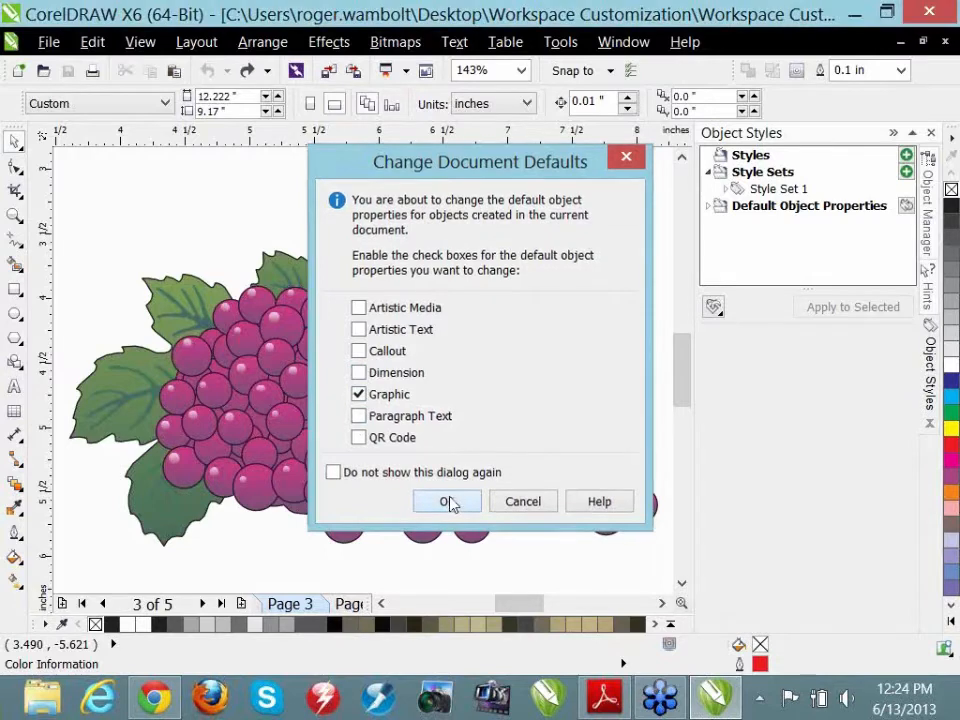
left_click(387, 169)
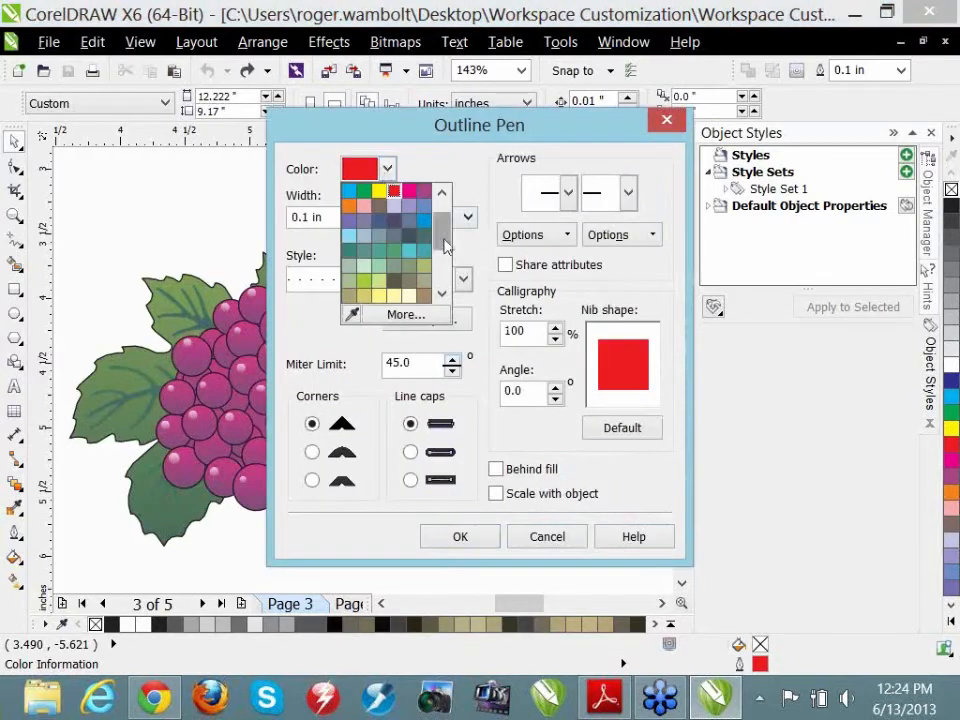
left_click_drag(444, 236, 449, 194)
left_click(349, 191)
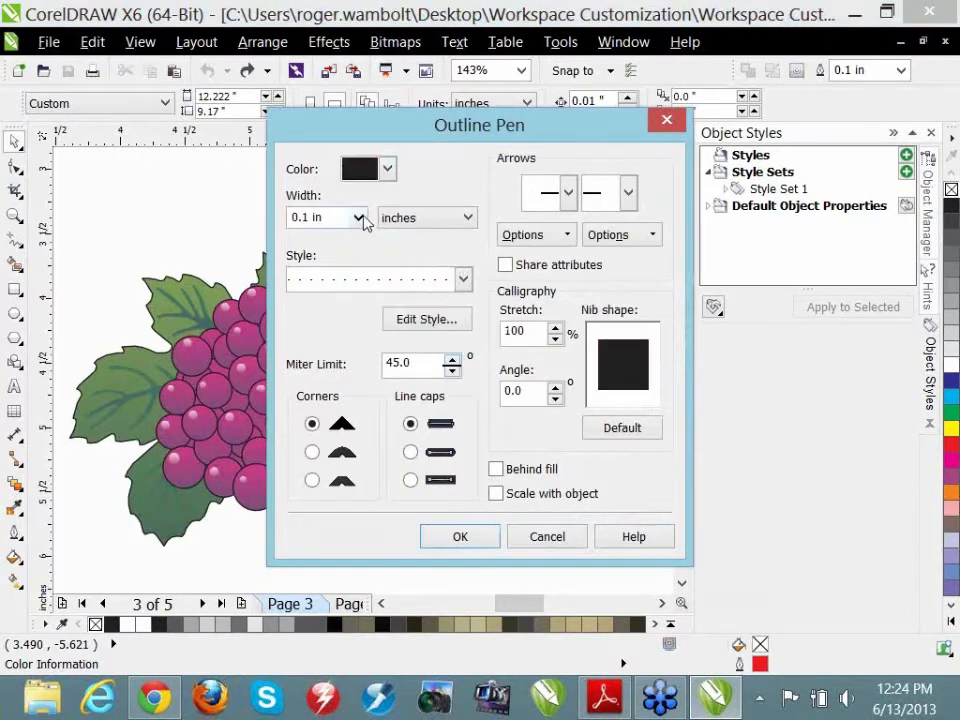
left_click(358, 217)
left_click(326, 251)
left_click(463, 280)
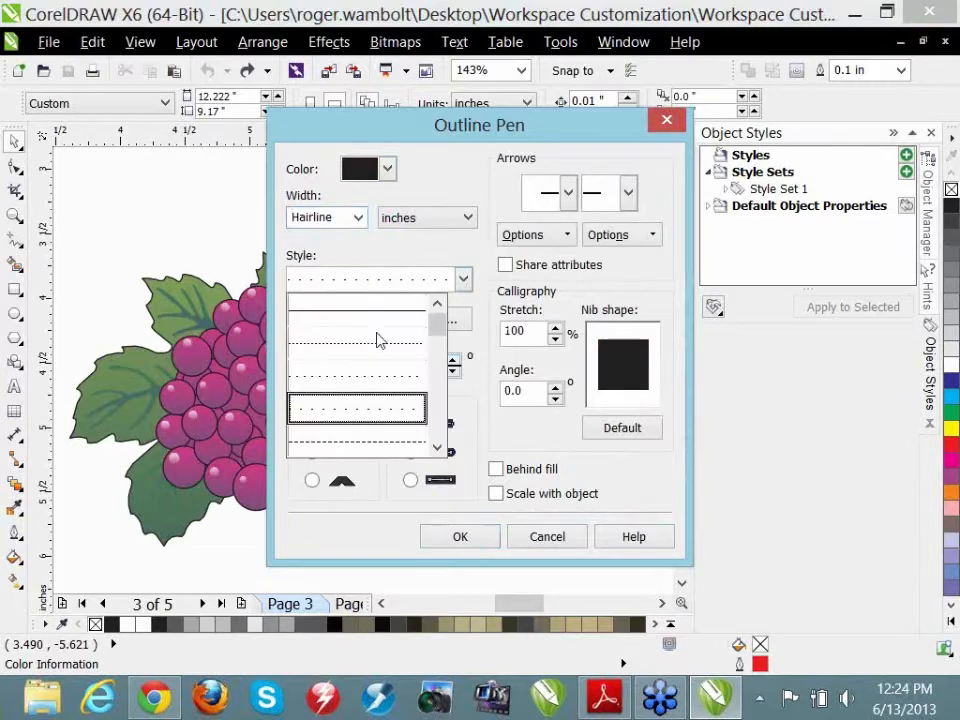
left_click(366, 301)
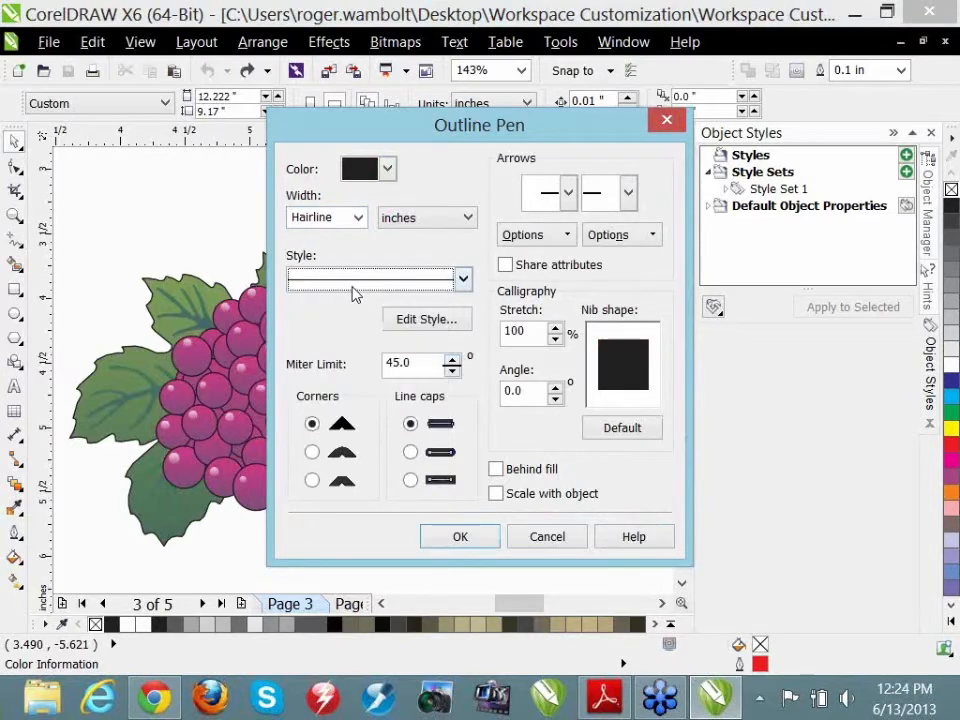
left_click(474, 538)
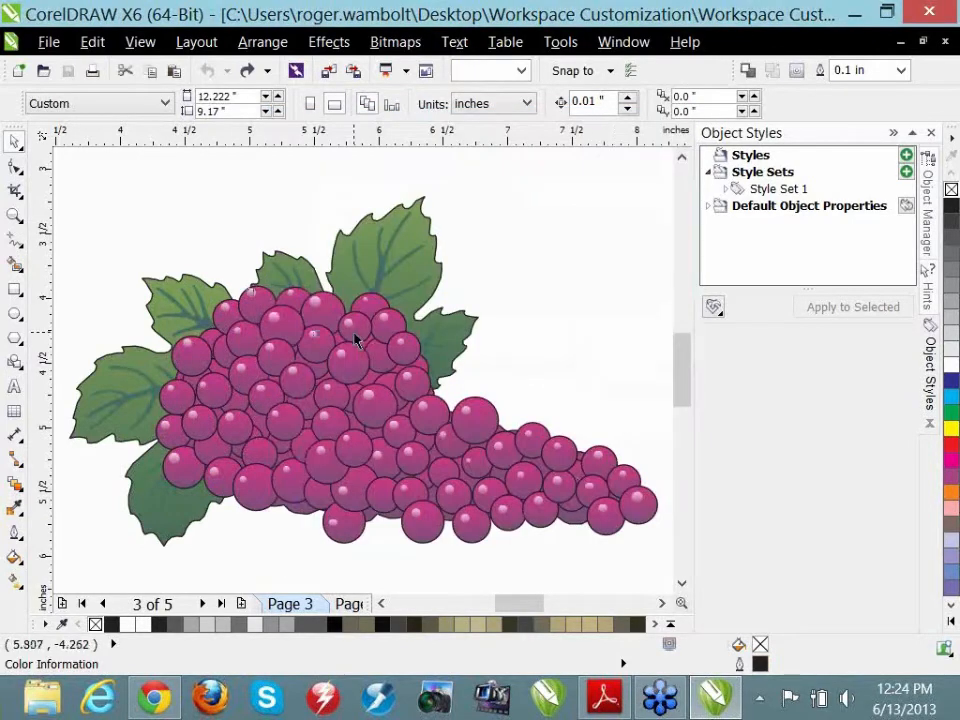
- Create a boundary around the grape group and apply an outside contour with 1 step and a 0.09 inch offset
left_click(346, 341)
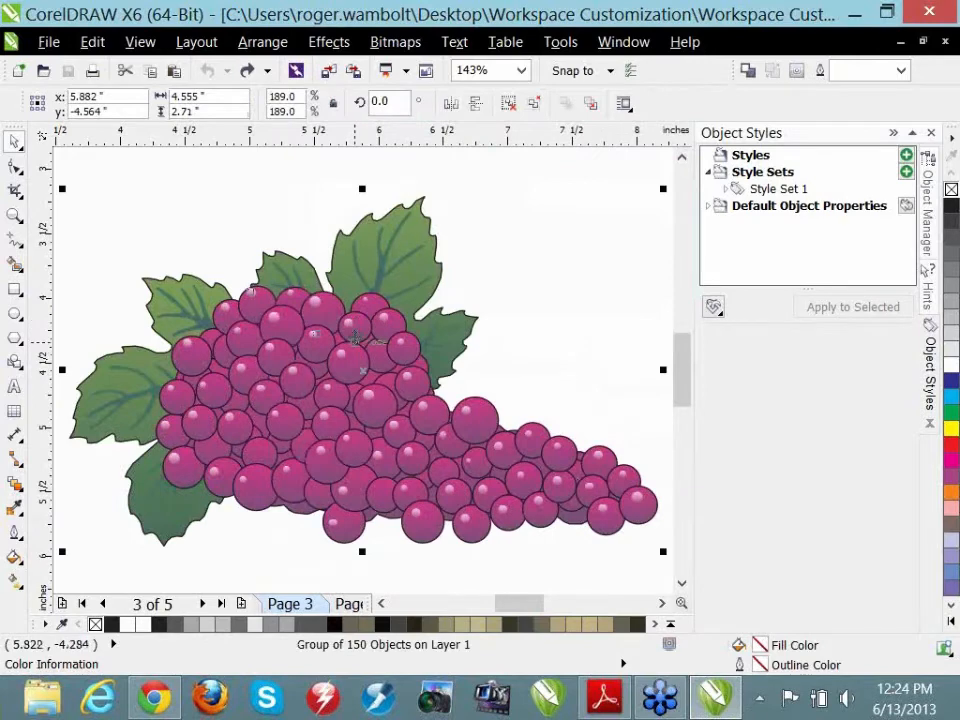
left_click(750, 72)
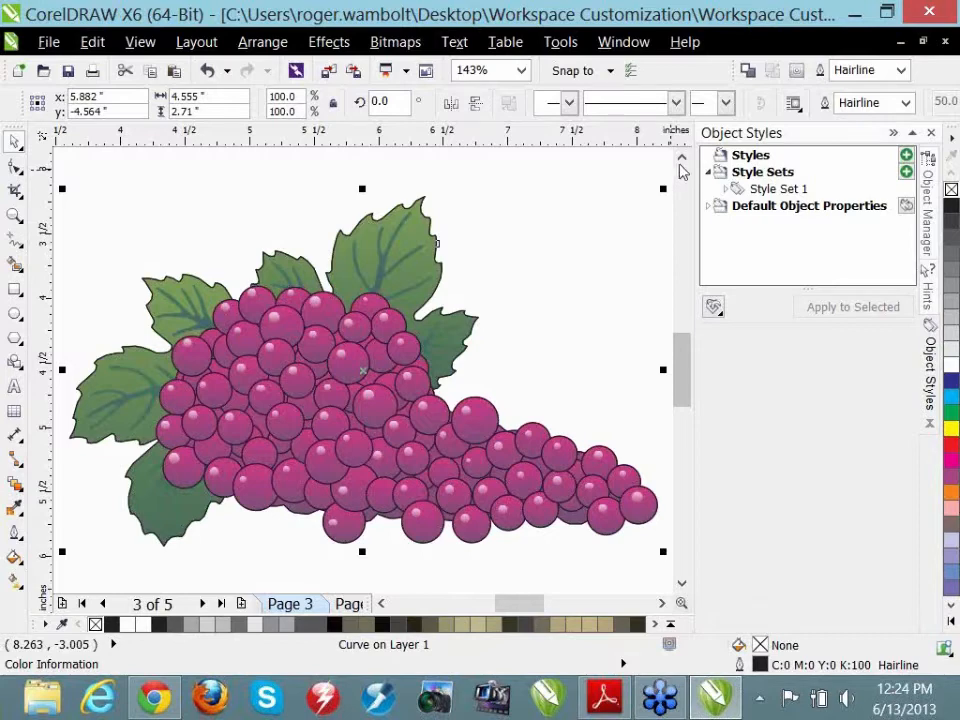
left_click(800, 77)
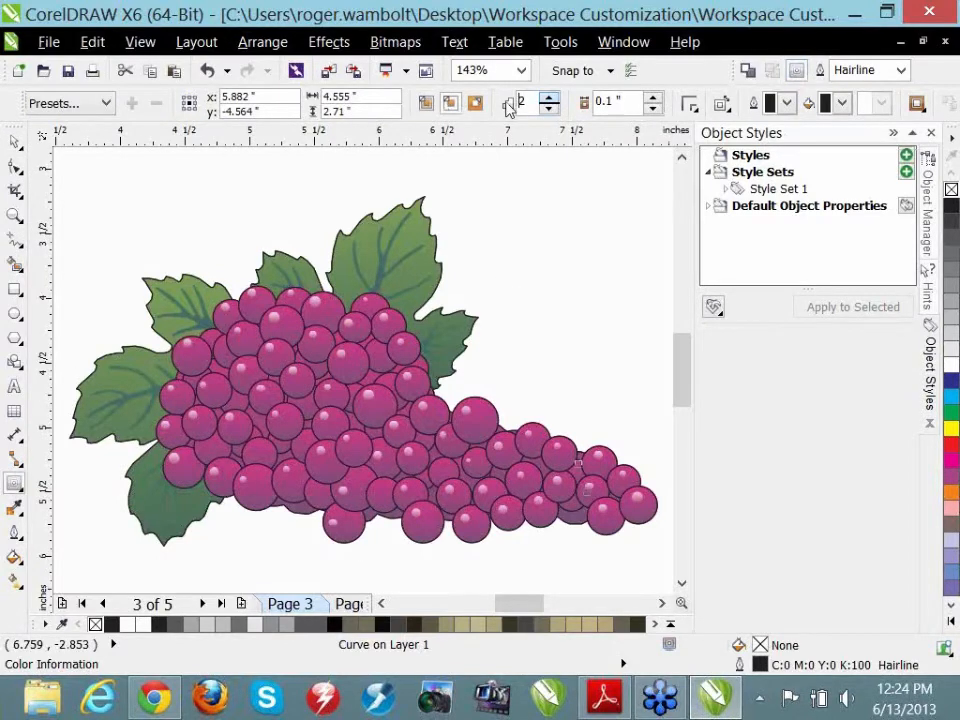
left_click(476, 104)
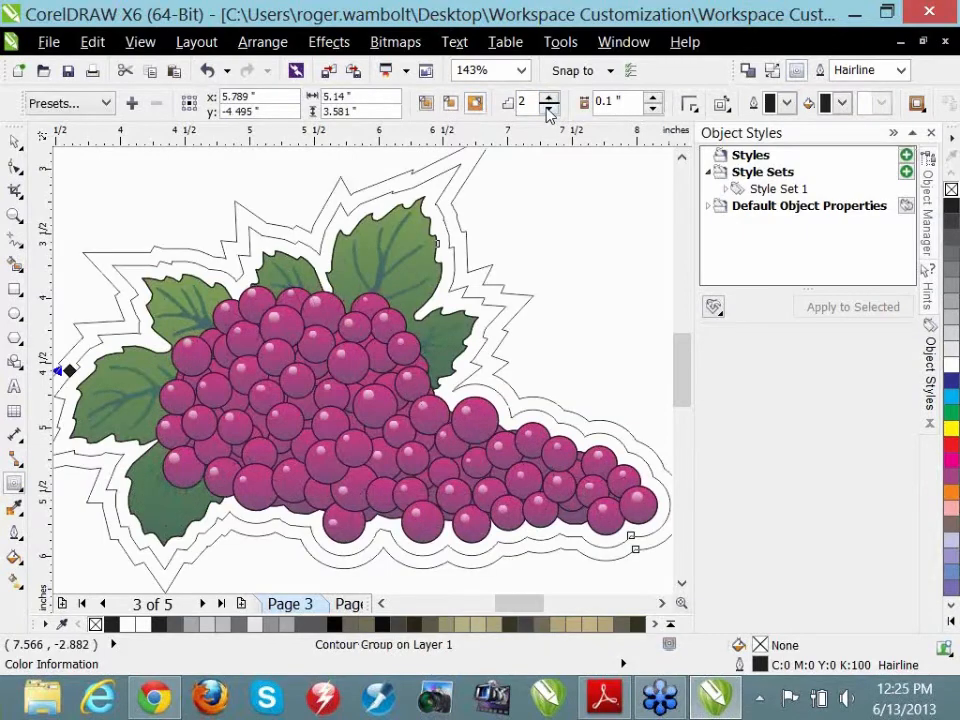
left_click(548, 108)
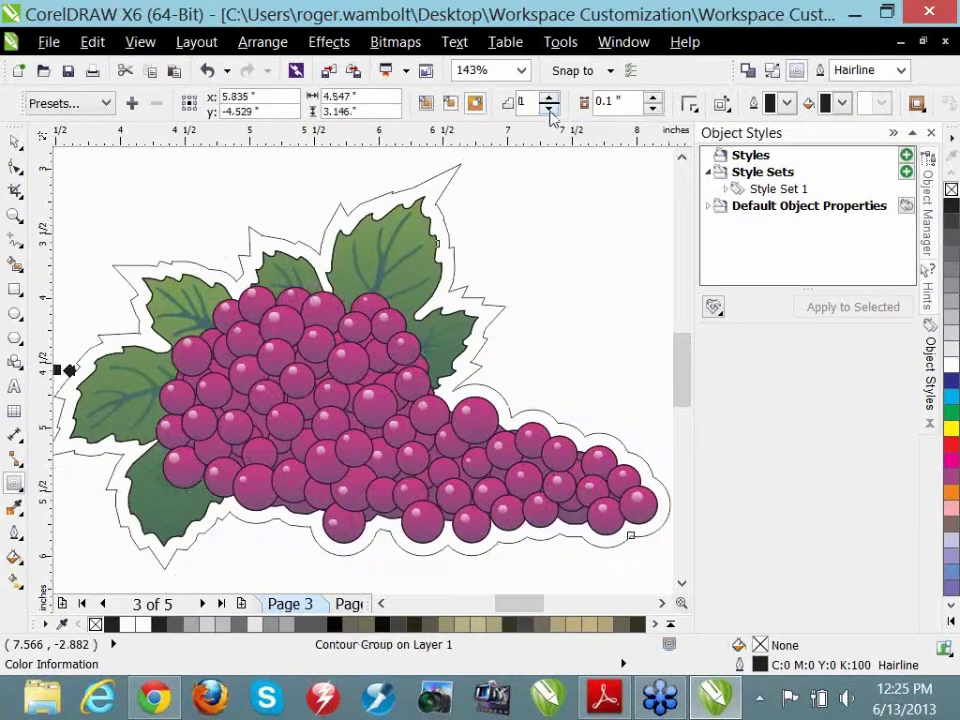
left_click(652, 108)
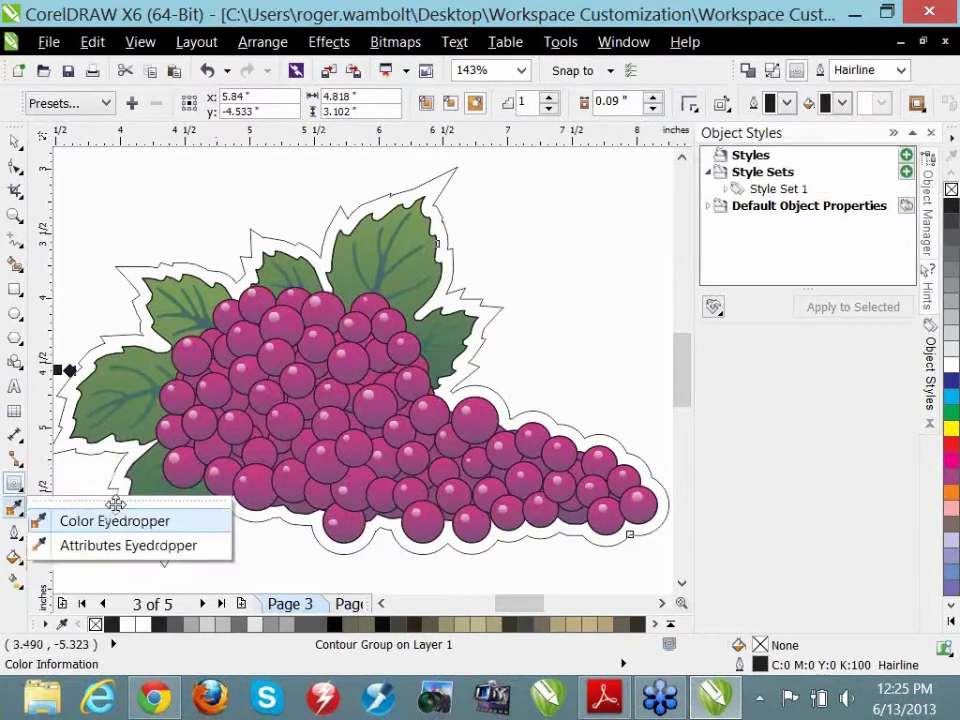
- Break the contour group apart into separate curves and clear the selection
mouse_move(15, 143)
left_click(72, 155)
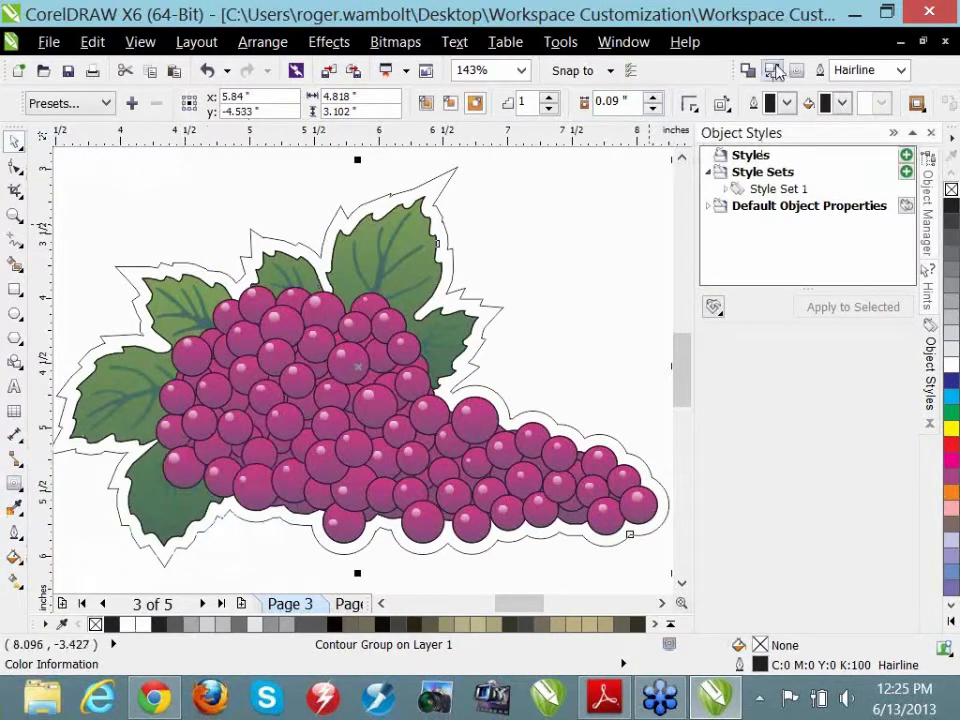
left_click(772, 70)
left_click(588, 152)
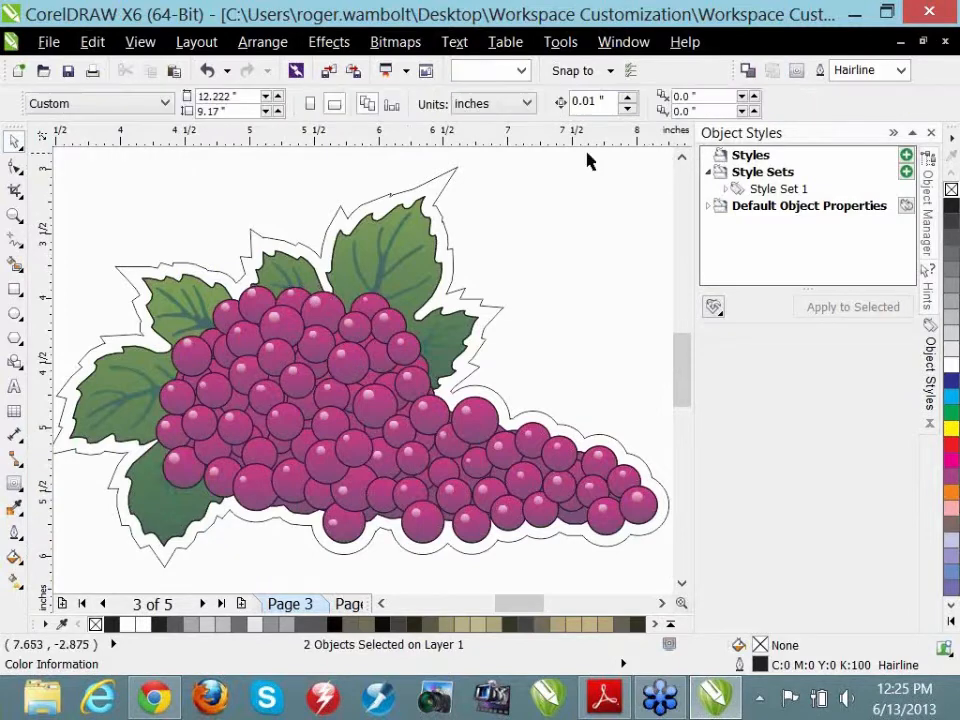
- Try moving the outer contour curve away from the grapes, then undo the move
left_click_drag(428, 213, 553, 204)
left_click_drag(424, 199, 429, 208)
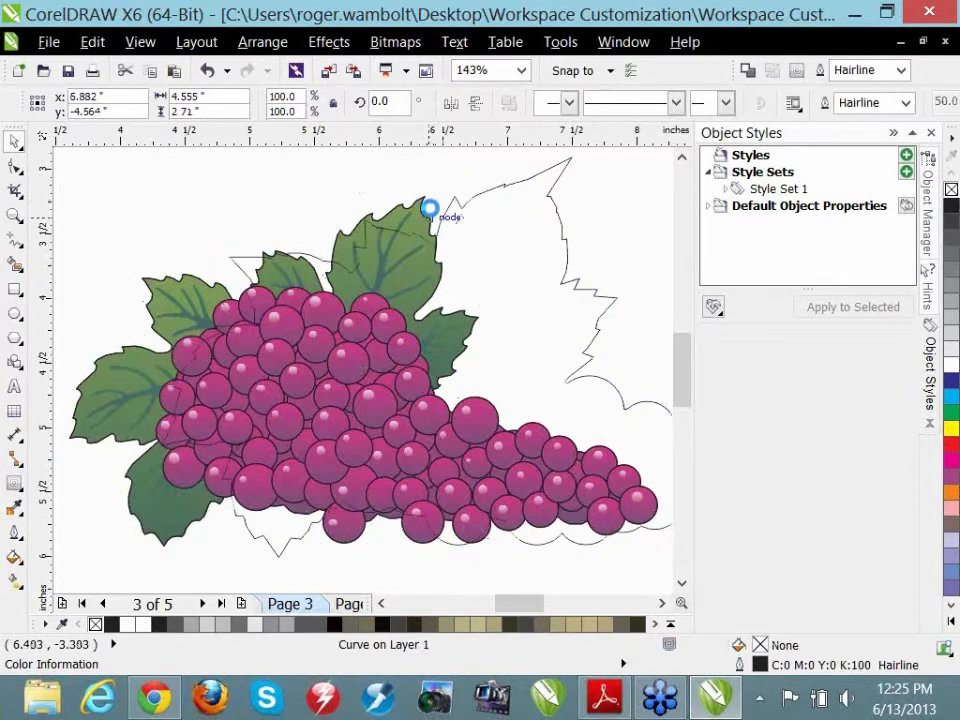
key("ctrl+z")
- Delete the inner boundary curve, leaving the outer contour selected, and collapse the Object Styles docker
left_click(423, 202)
key("Delete")
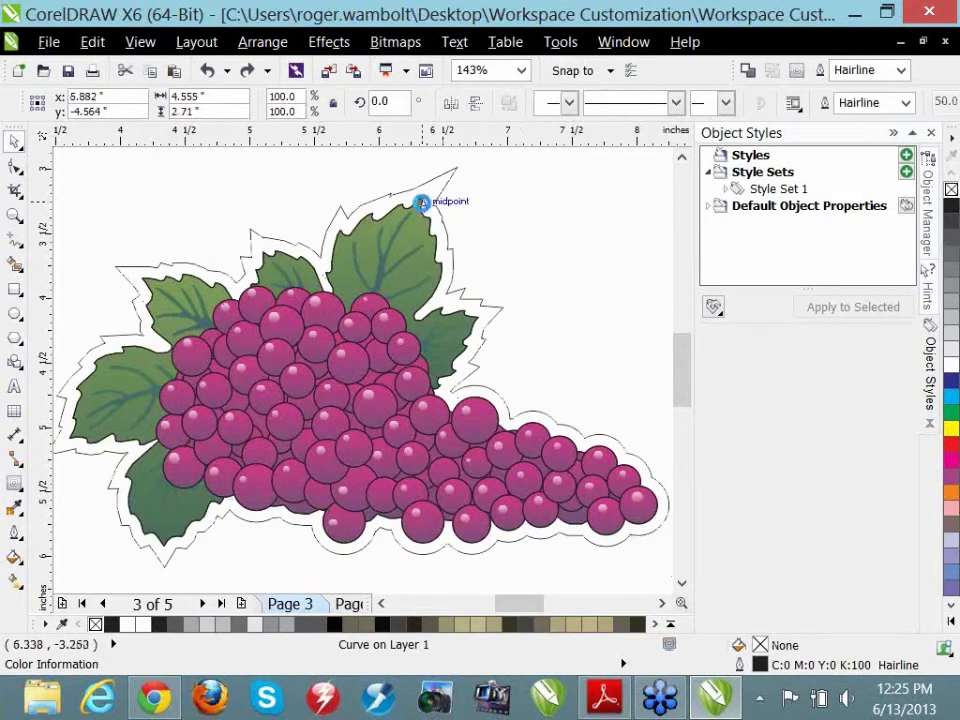
left_click(443, 220)
left_click(441, 211)
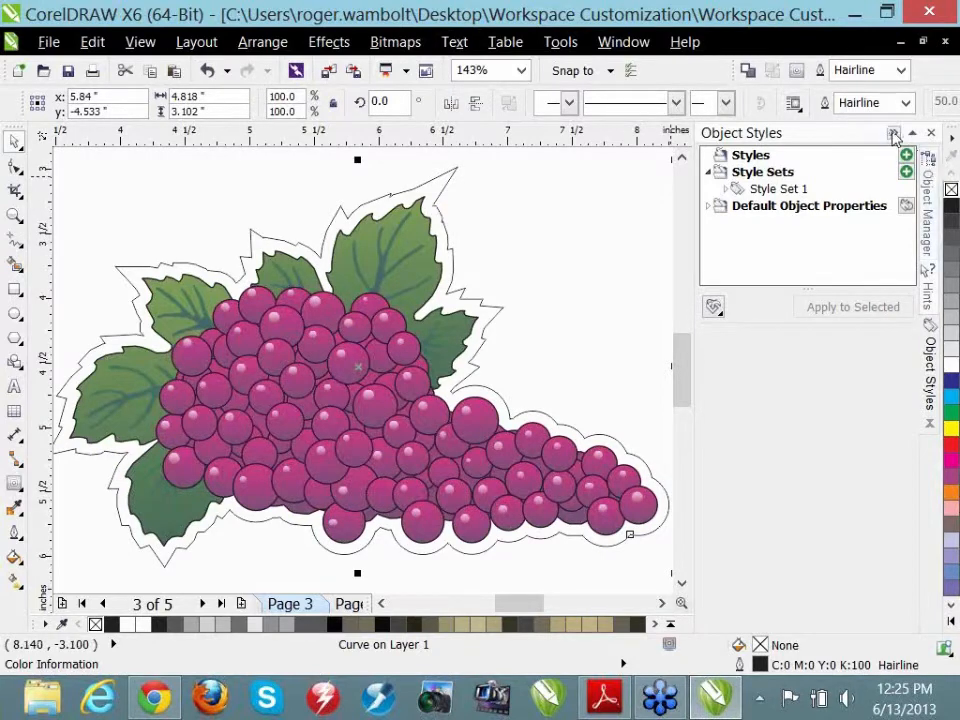
left_click(893, 135)
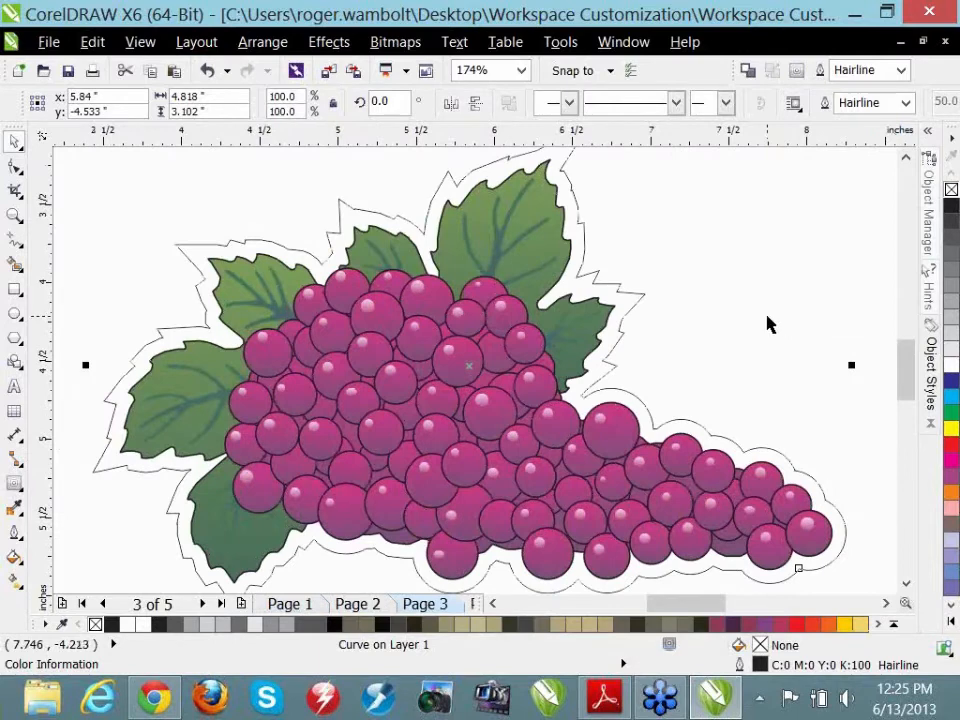
- Build a floating toolbar beside the page with copies of the Save and Cut commands plus the Import command moved from the standard toolbar
key("shift+F4")
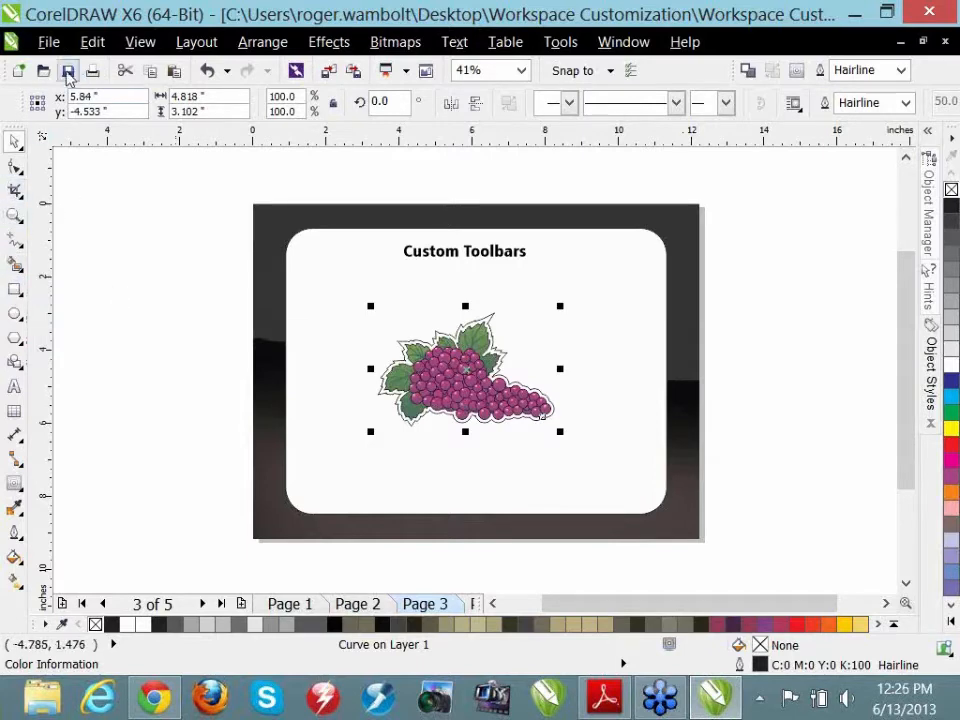
left_click(67, 72)
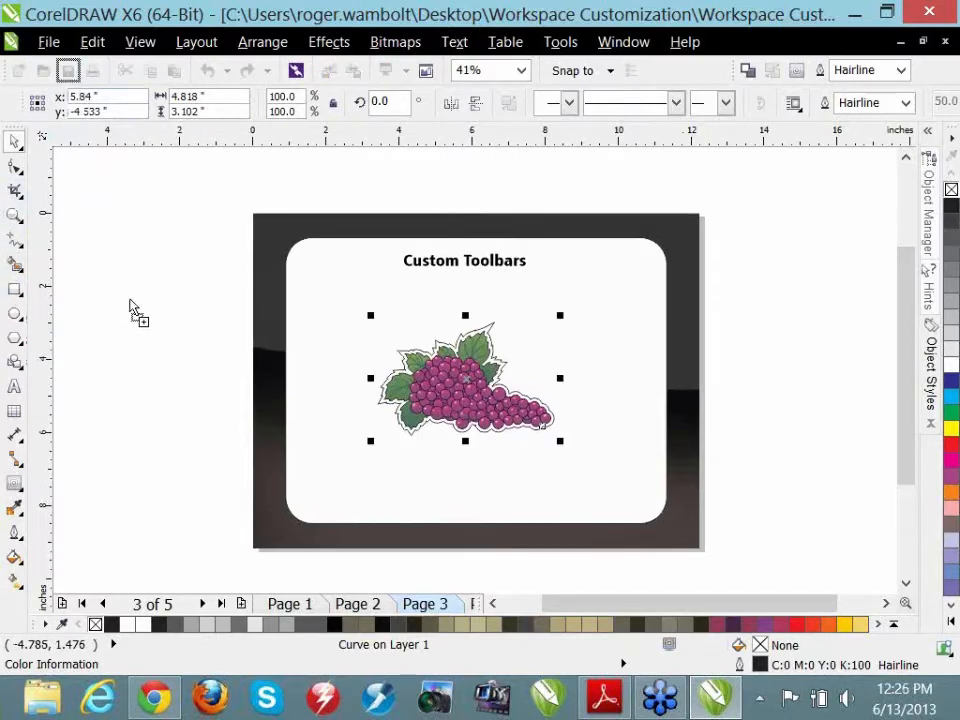
left_click_drag(142, 297, 141, 298)
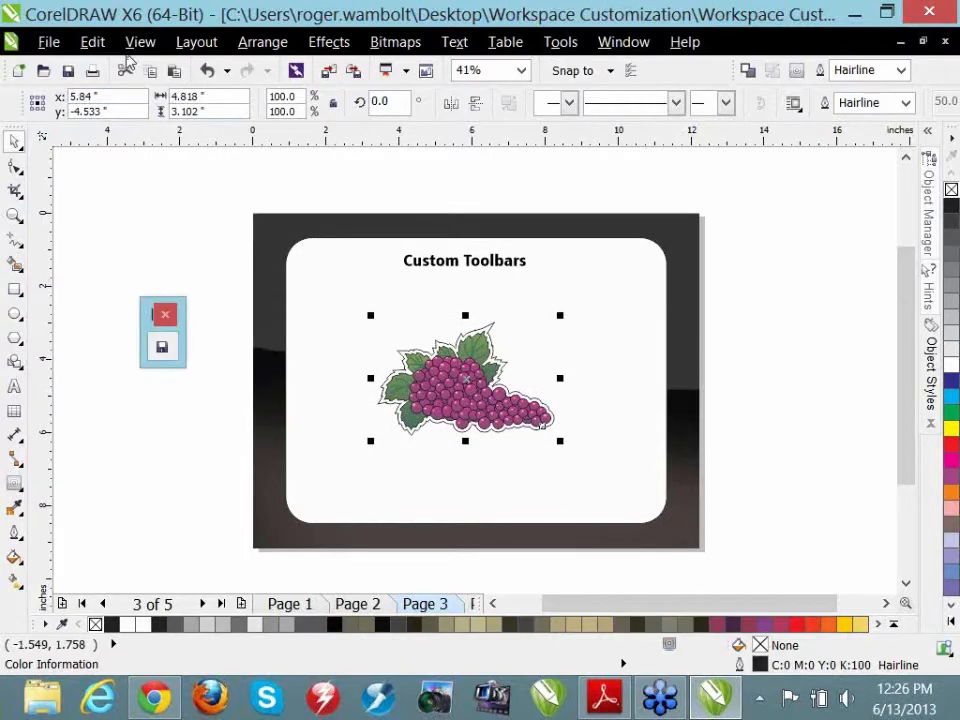
left_click_drag(125, 71, 176, 345)
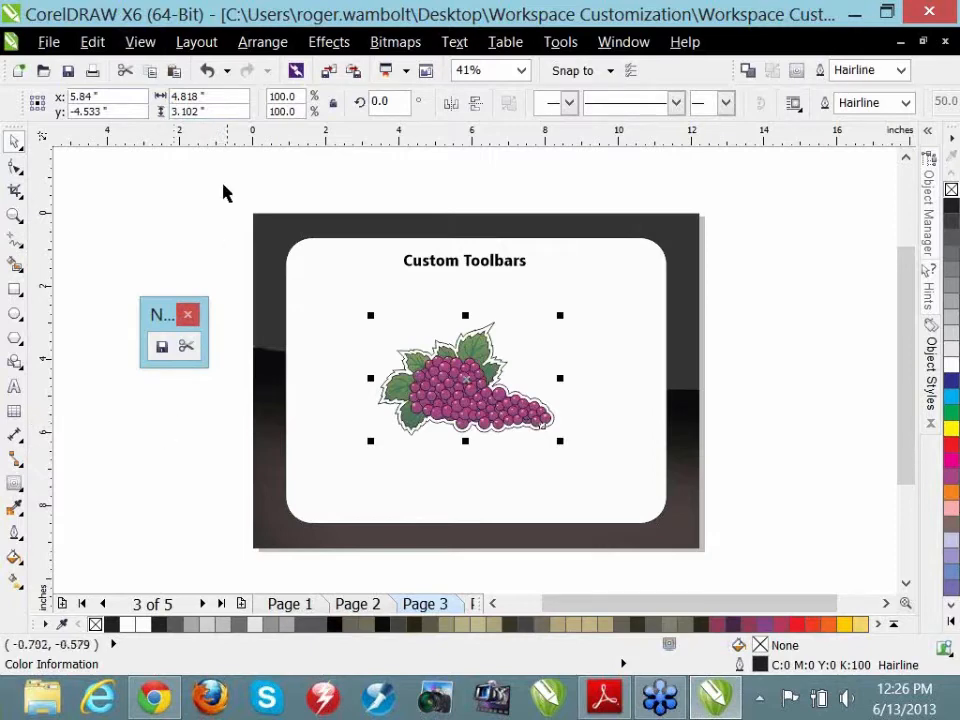
left_click(328, 72)
left_click_drag(328, 78, 172, 347)
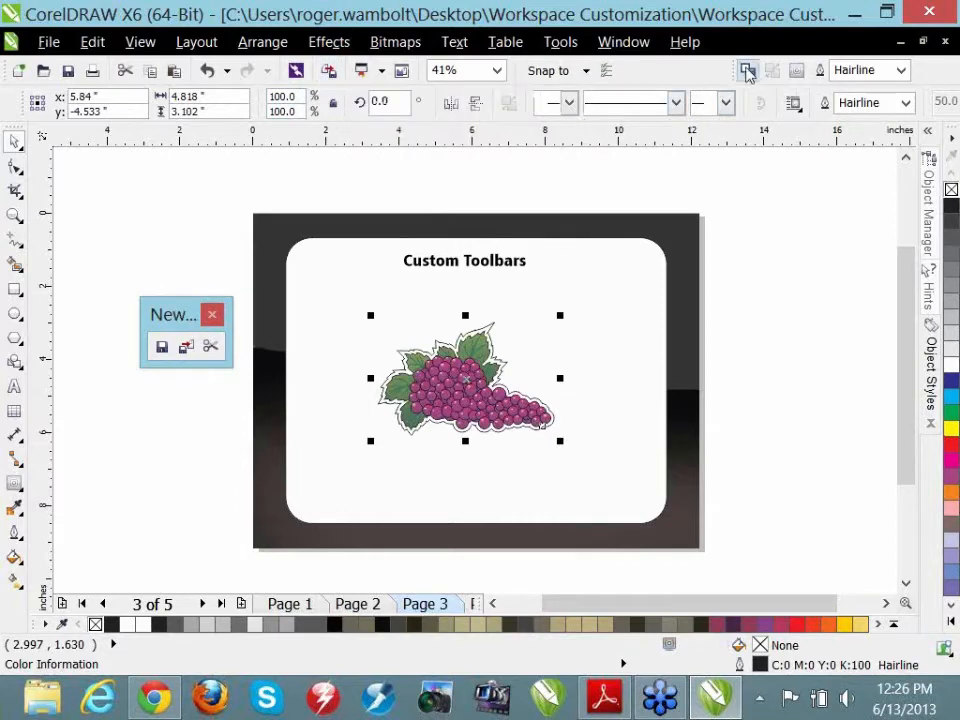
- Remove the Boundary command from the docked custom toolbar and bring up the Shaping commands among the Arrange commands
left_click_drag(748, 73, 746, 246)
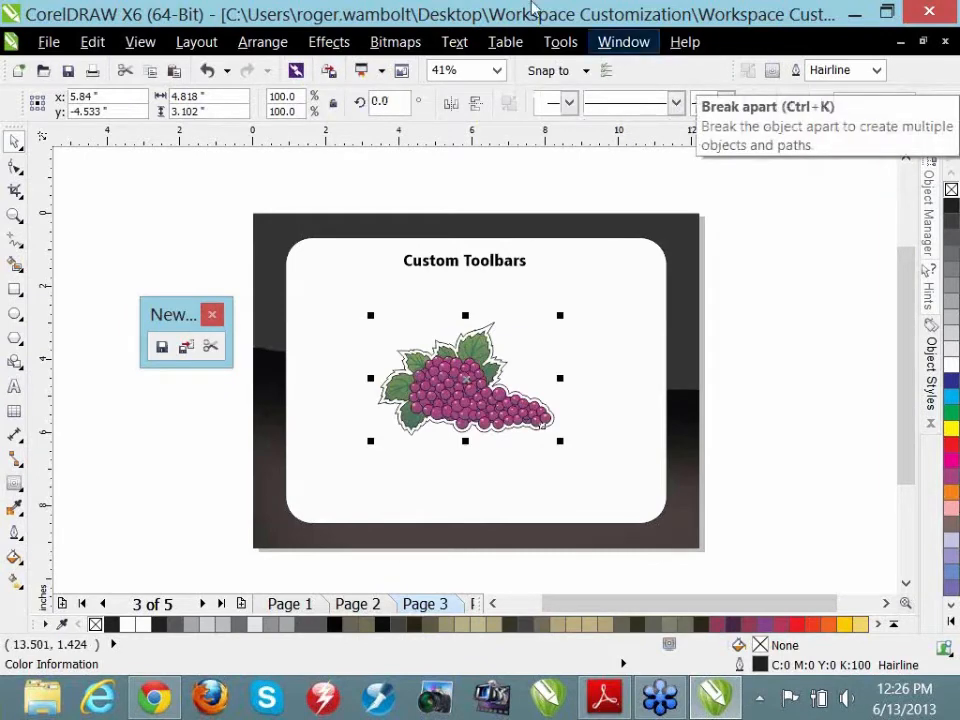
left_click(260, 42)
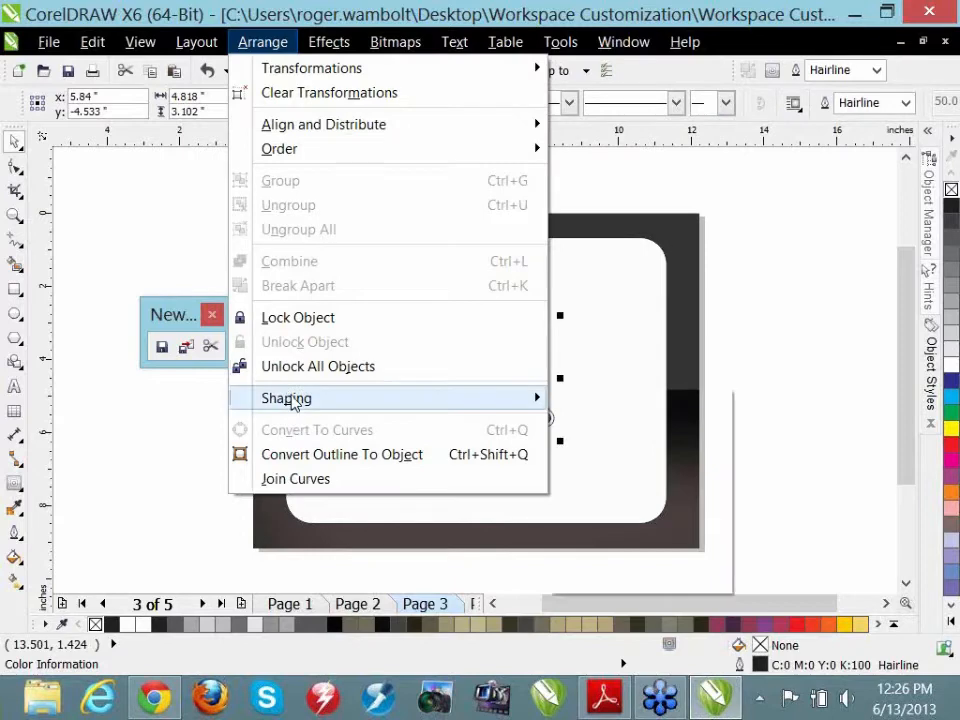
- Add a copy of the Boundary shaping command to the docked custom toolbar, directly after its first command
mouse_move(263, 399)
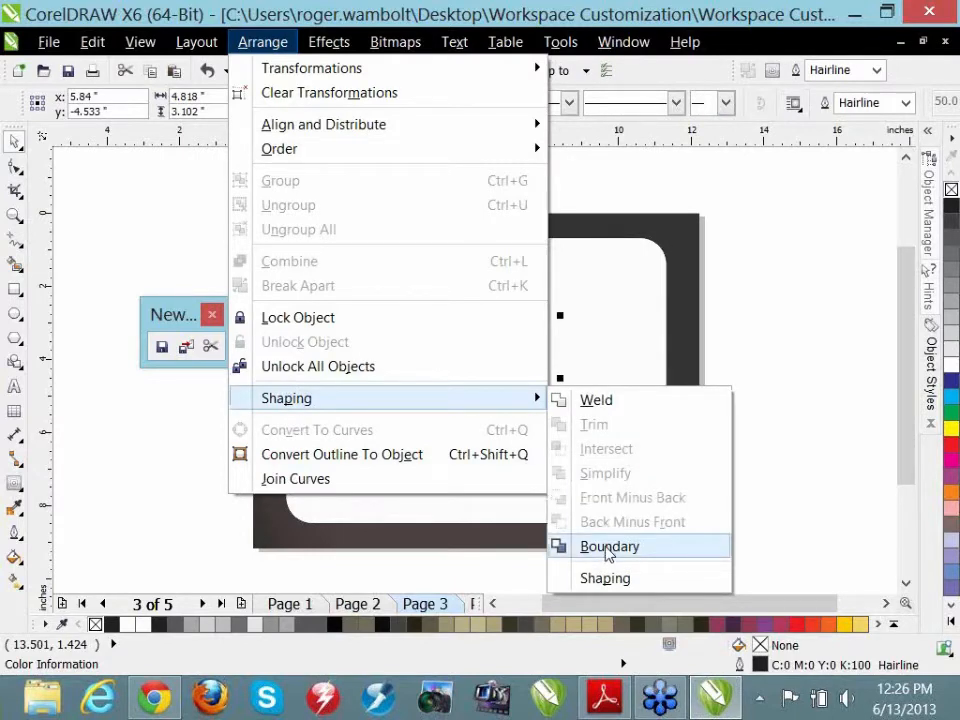
left_click_drag(609, 548, 766, 75)
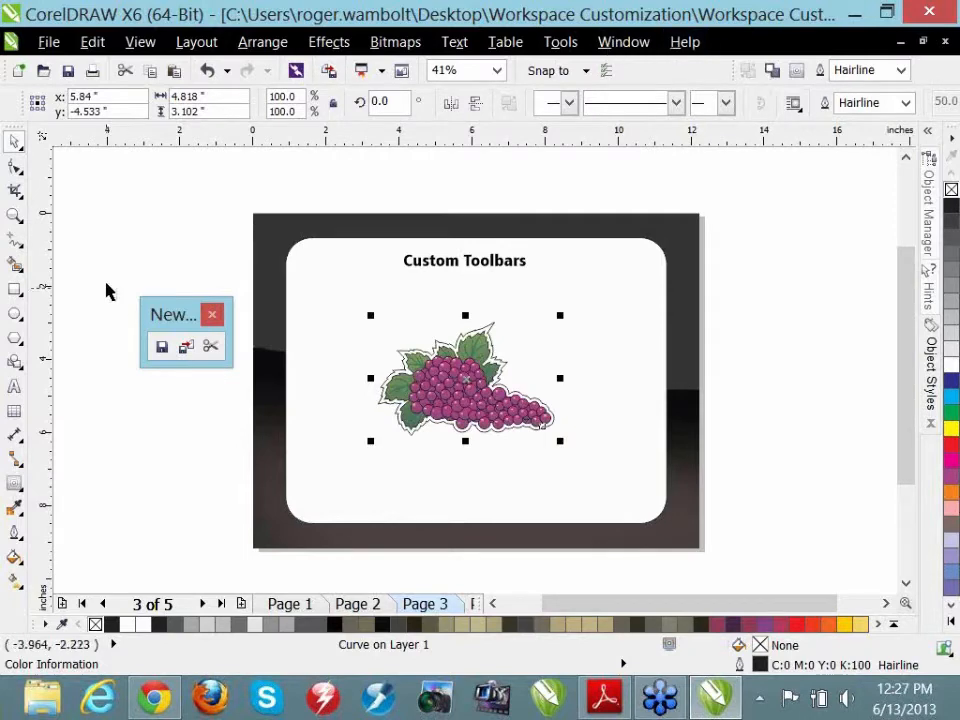
- Rename the custom command bar New ToolBar 1 as Print_Cut in the workspace customization options
left_click(562, 42)
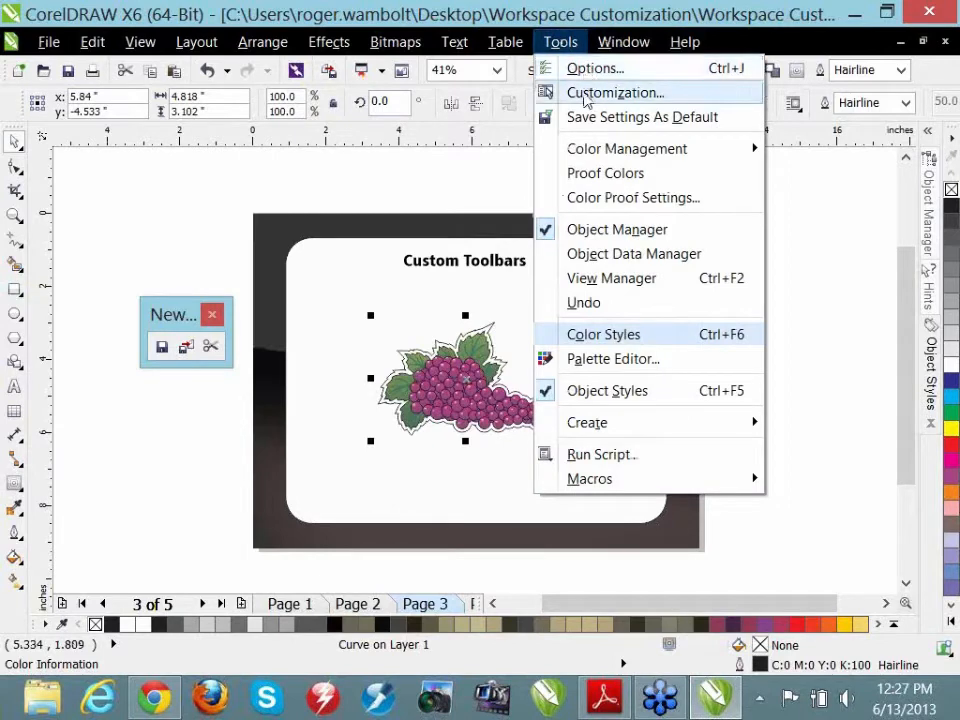
left_click(586, 96)
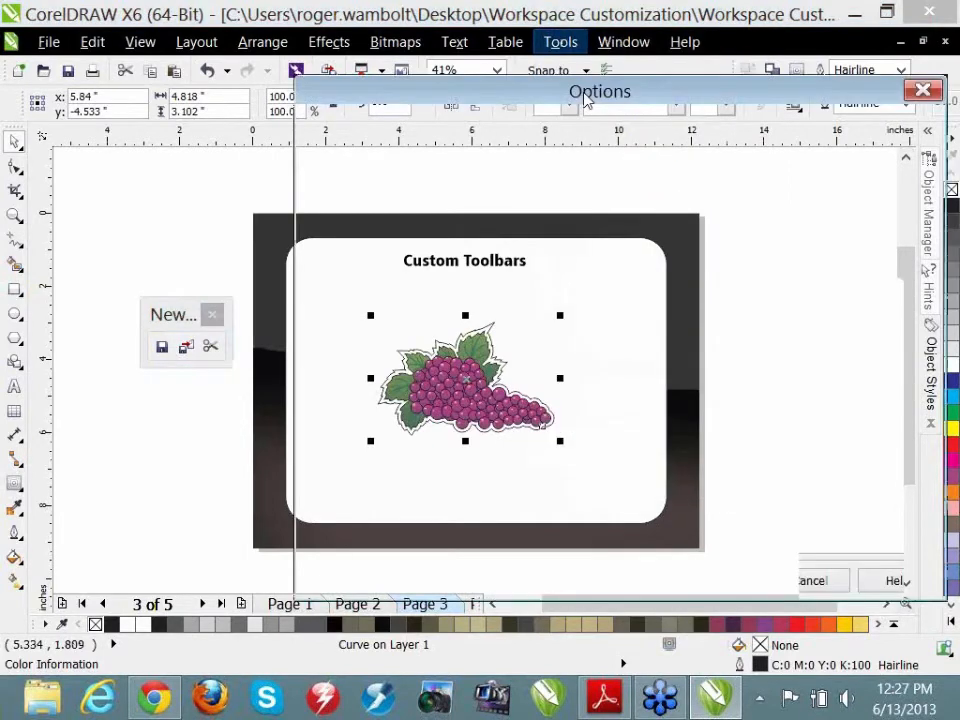
left_click(390, 390)
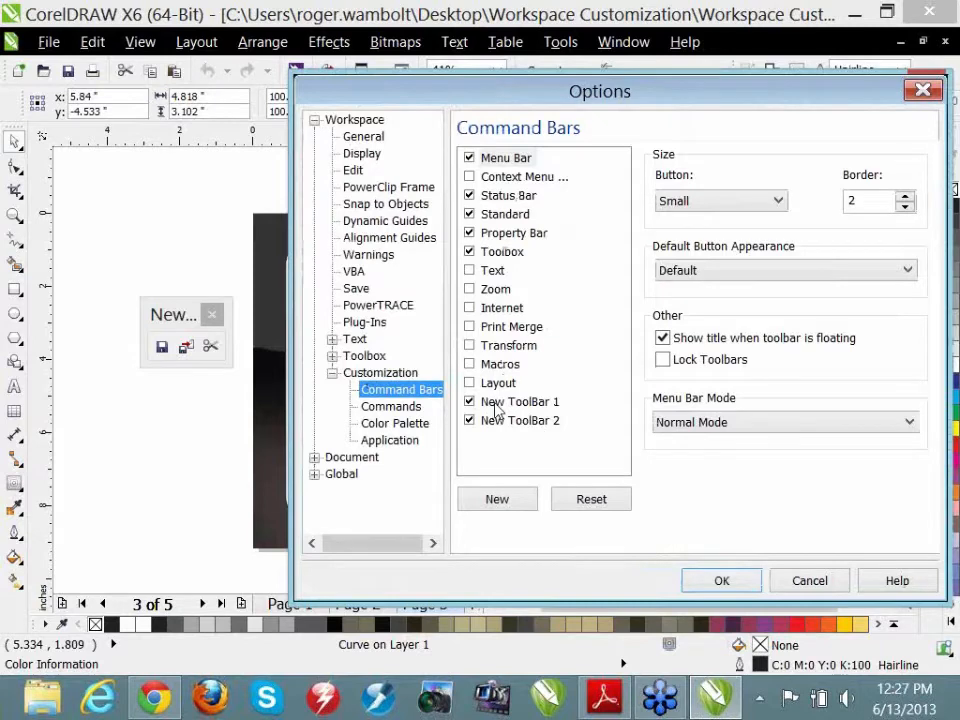
left_click(505, 410)
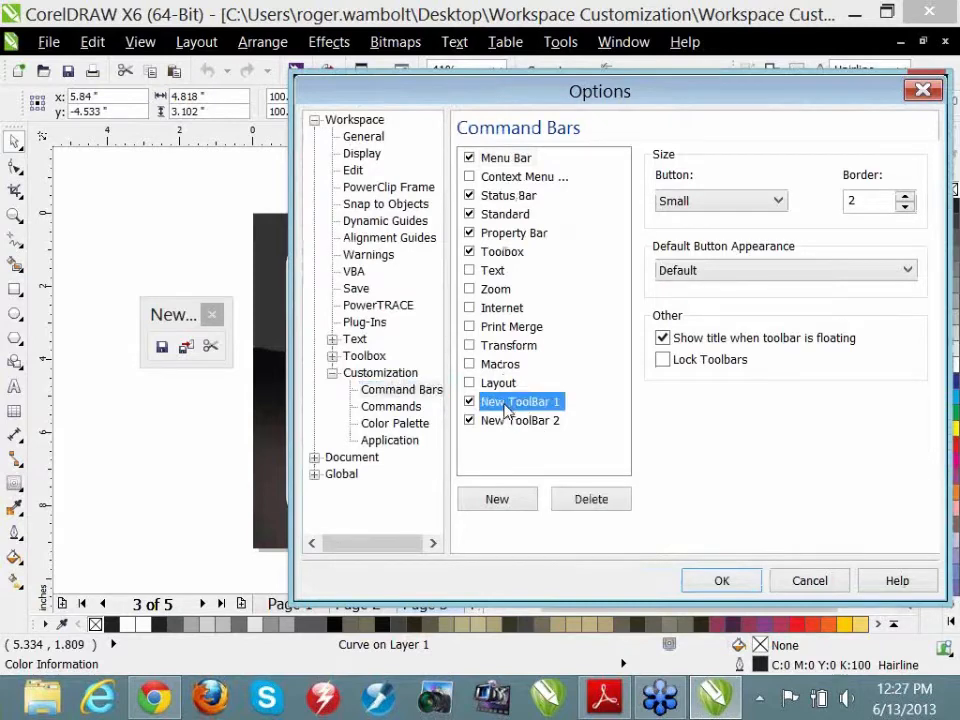
left_click(505, 408)
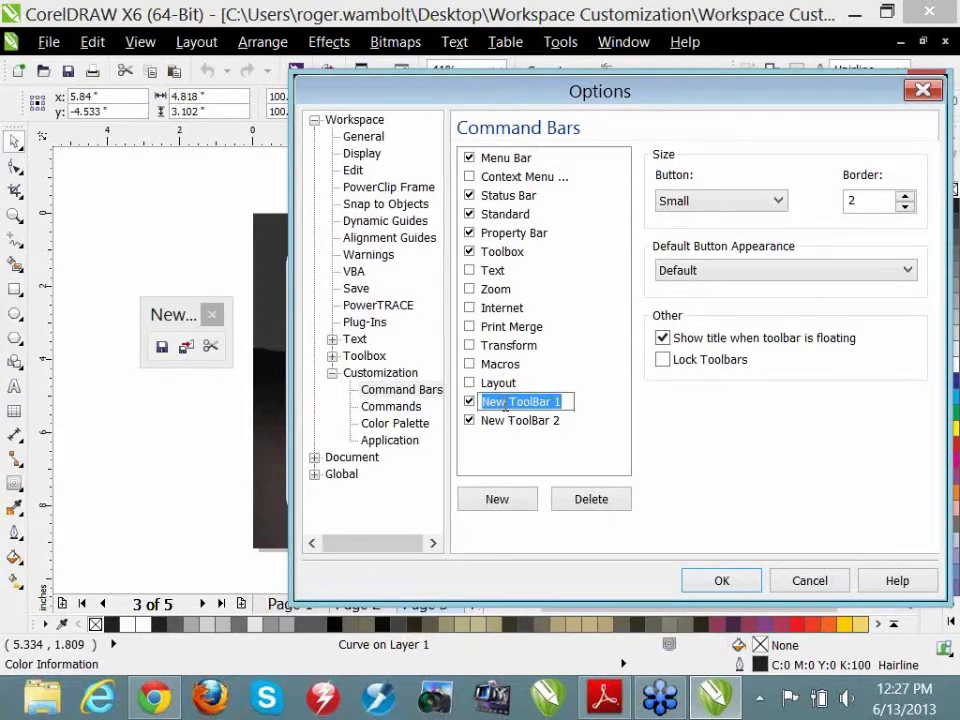
type("Prin")
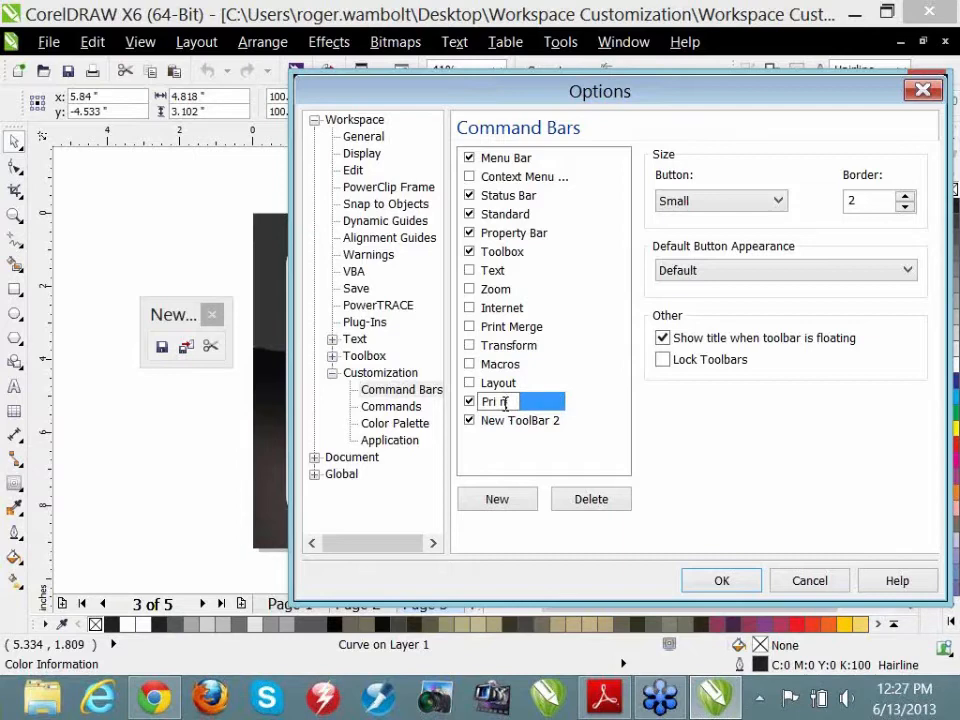
type("t_ Cut")
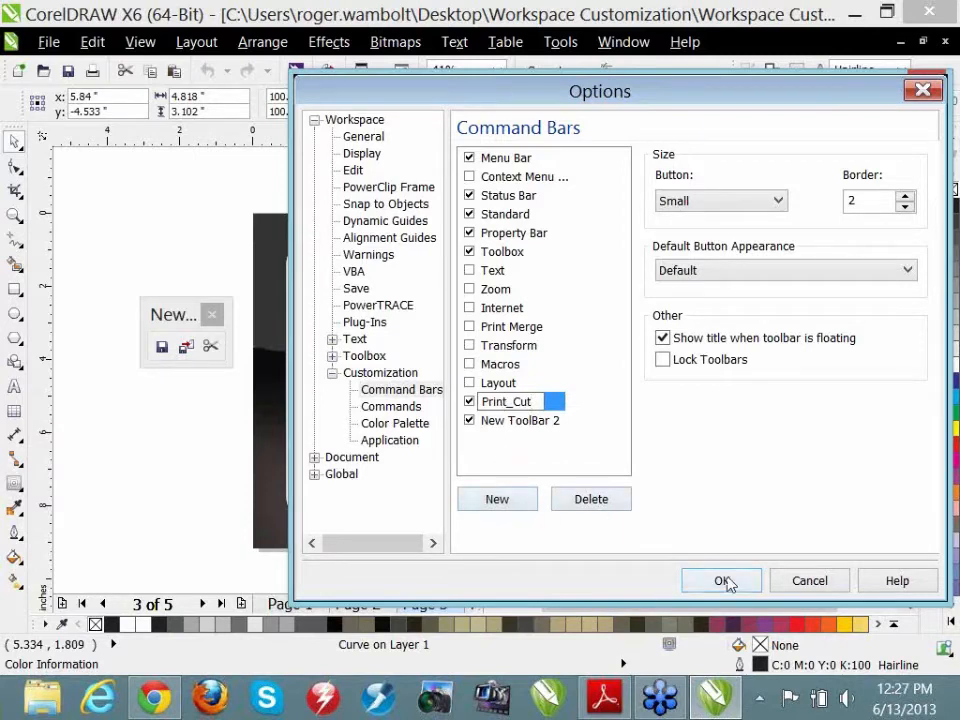
left_click(724, 580)
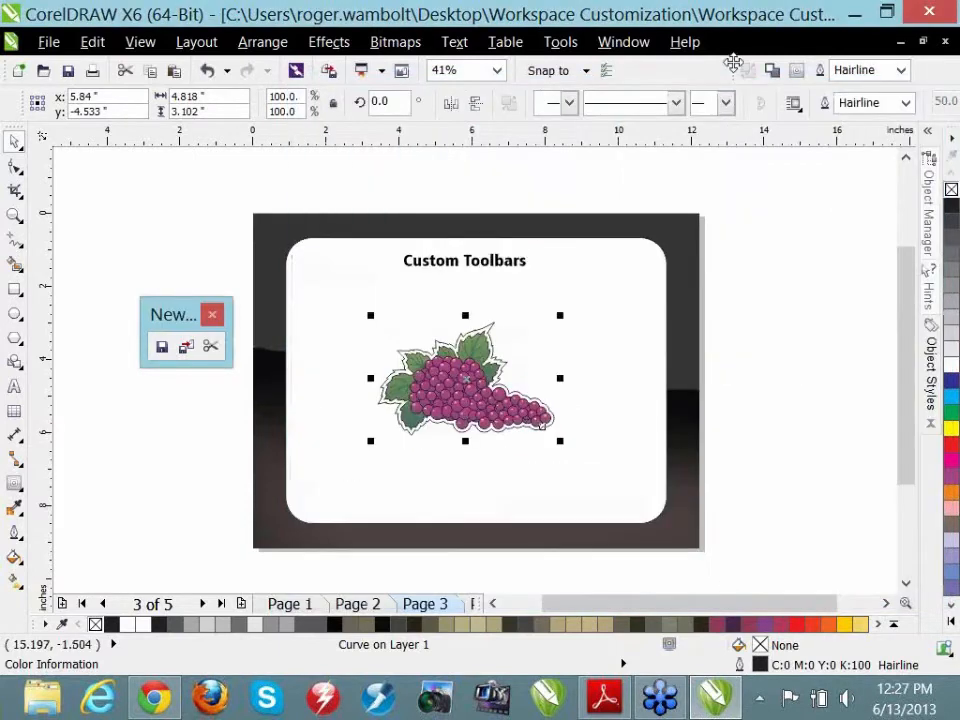
- Undock the Print_Cut toolbar, close it together with the other floating custom toolbar, and go to page 4
mouse_move(732, 80)
left_mouse_down()
mouse_move(692, 131)
mouse_move(392, 178)
mouse_move(421, 220)
left_mouse_up()
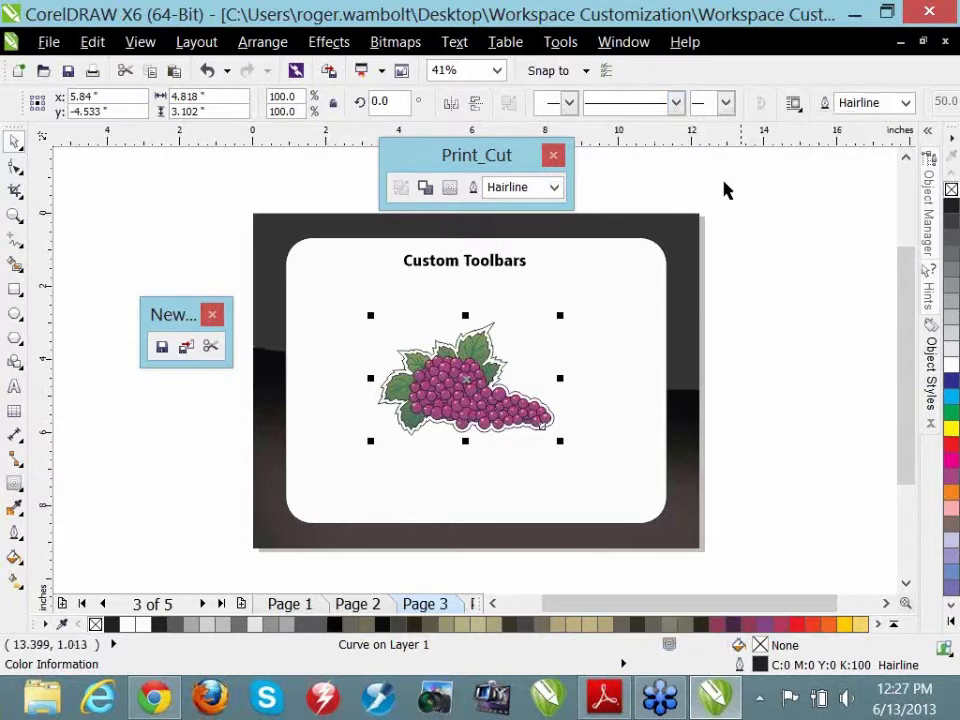
left_click(553, 157)
left_click(212, 314)
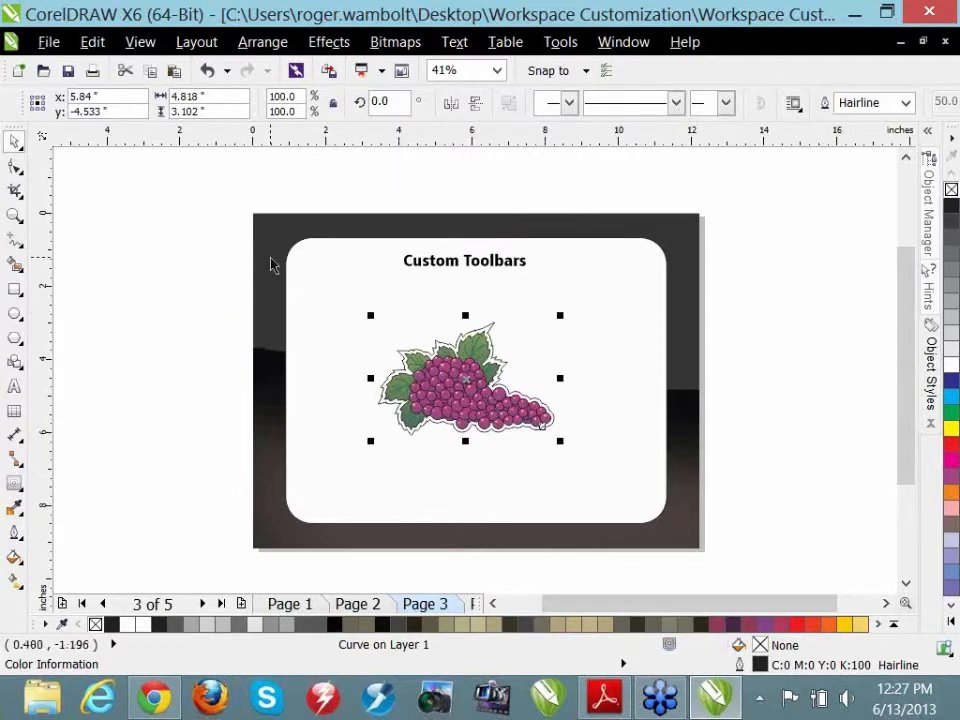
key("Page_Down")
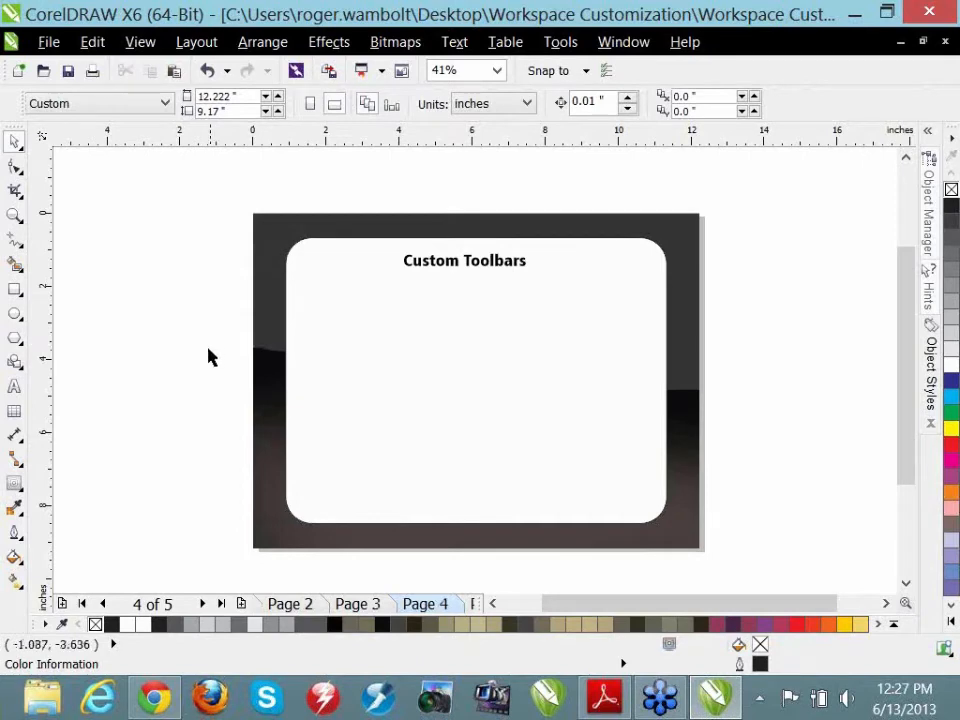
left_click(20, 341)
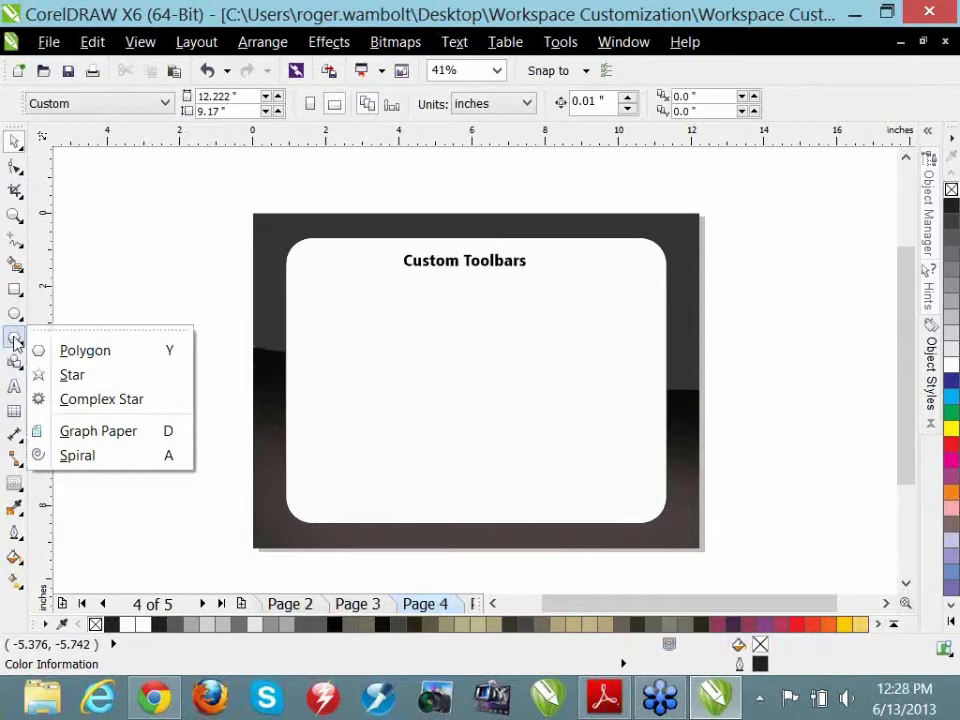
left_click_drag(17, 343, 167, 242)
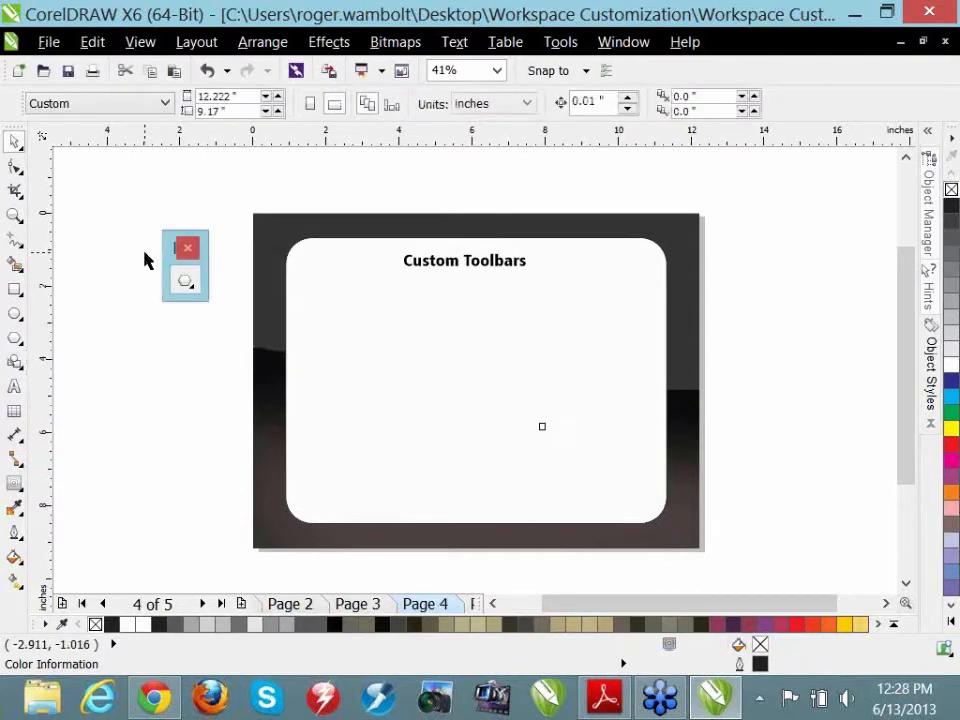
left_click(191, 288)
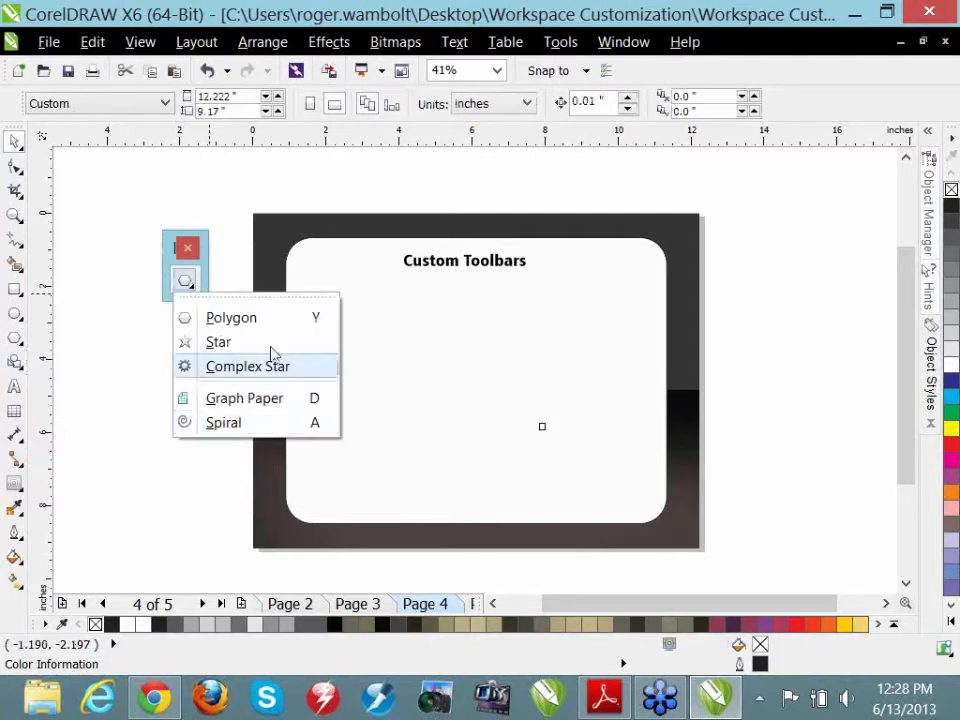
left_click(256, 264)
left_click(184, 244)
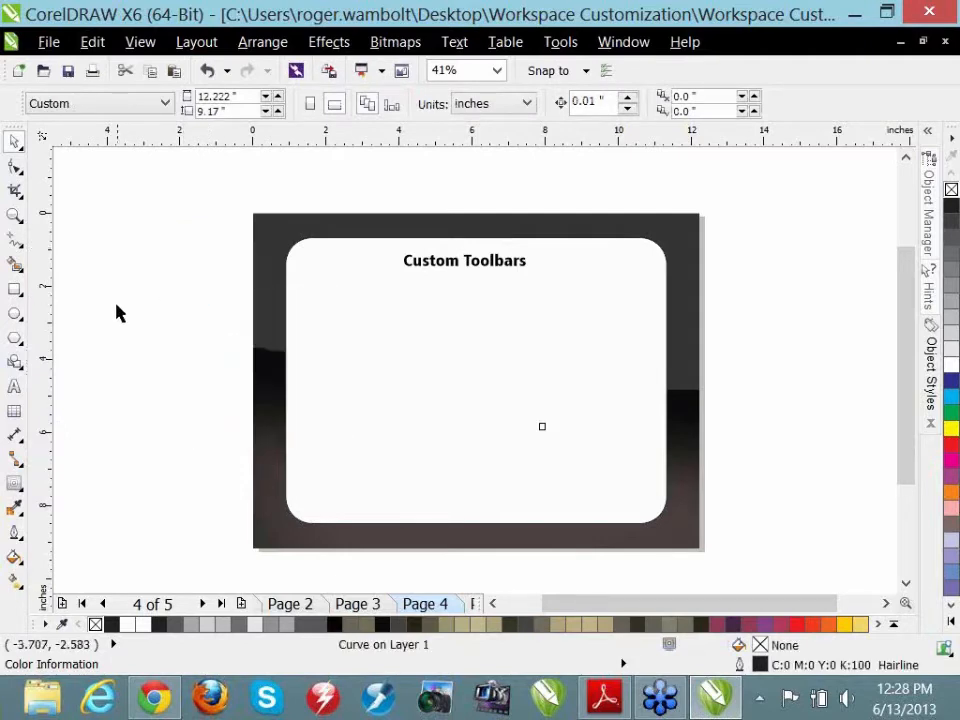
- Create a new floating toolbar beside the page from the Graph Paper tool and add the Convert to Bitmap command to it
left_click(22, 343)
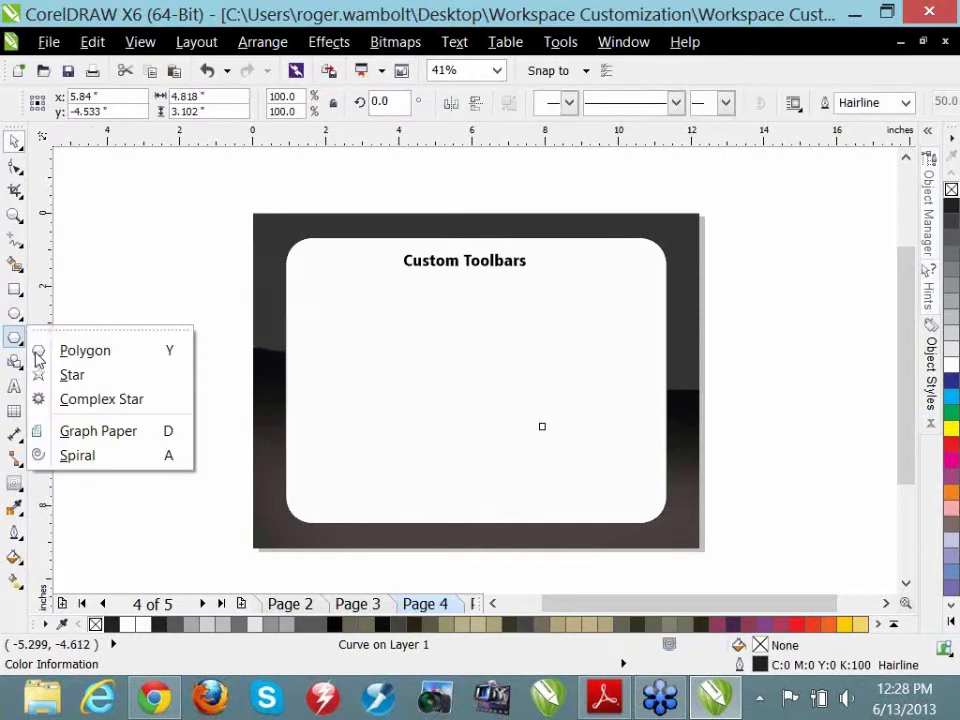
left_click_drag(163, 333, 146, 230)
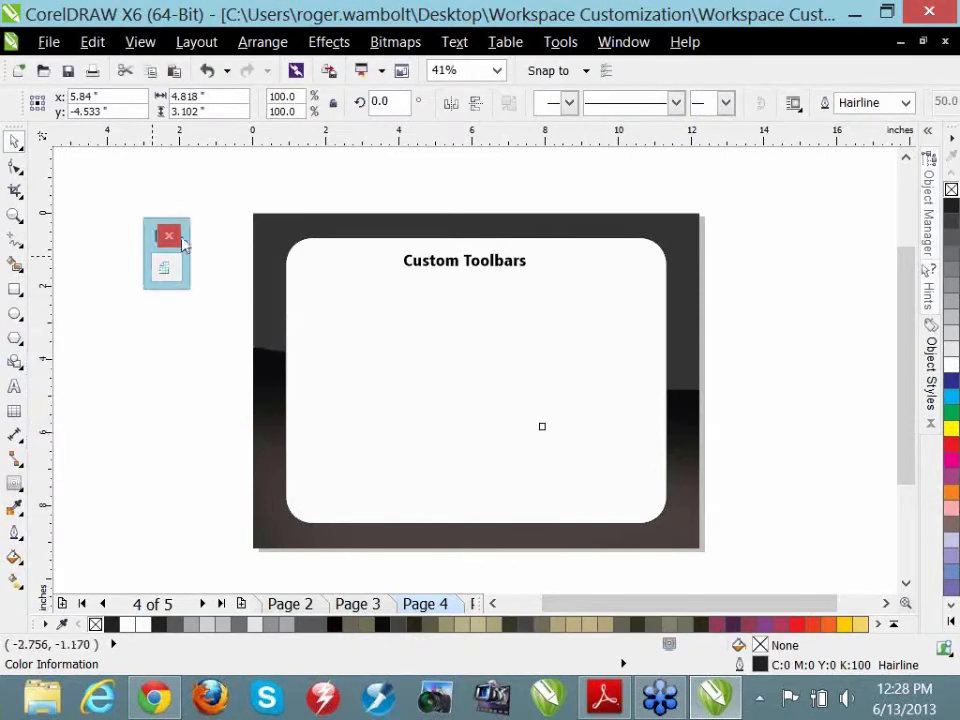
left_click(392, 42)
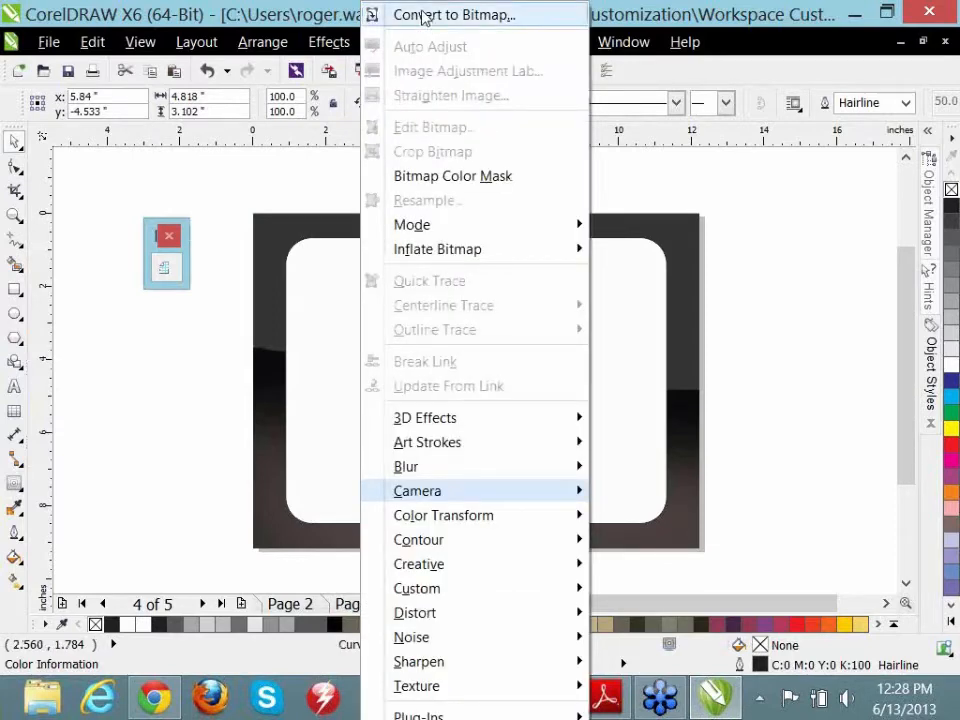
left_click_drag(422, 11, 184, 284)
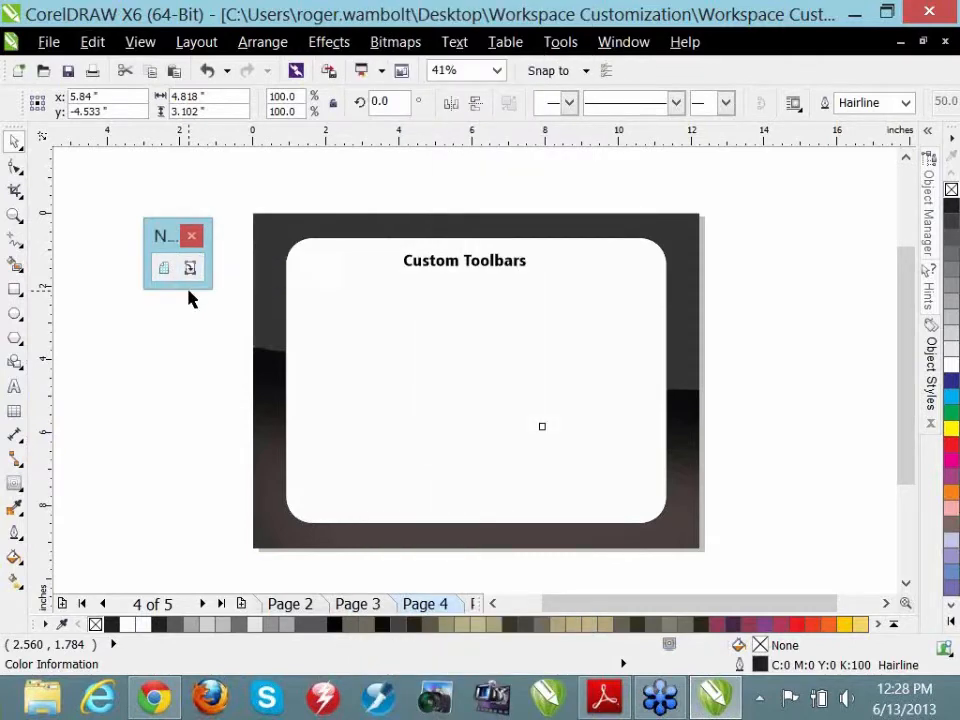
- Reorder the File menu so that Open Recent sits between New From Template and Open
left_click(50, 43)
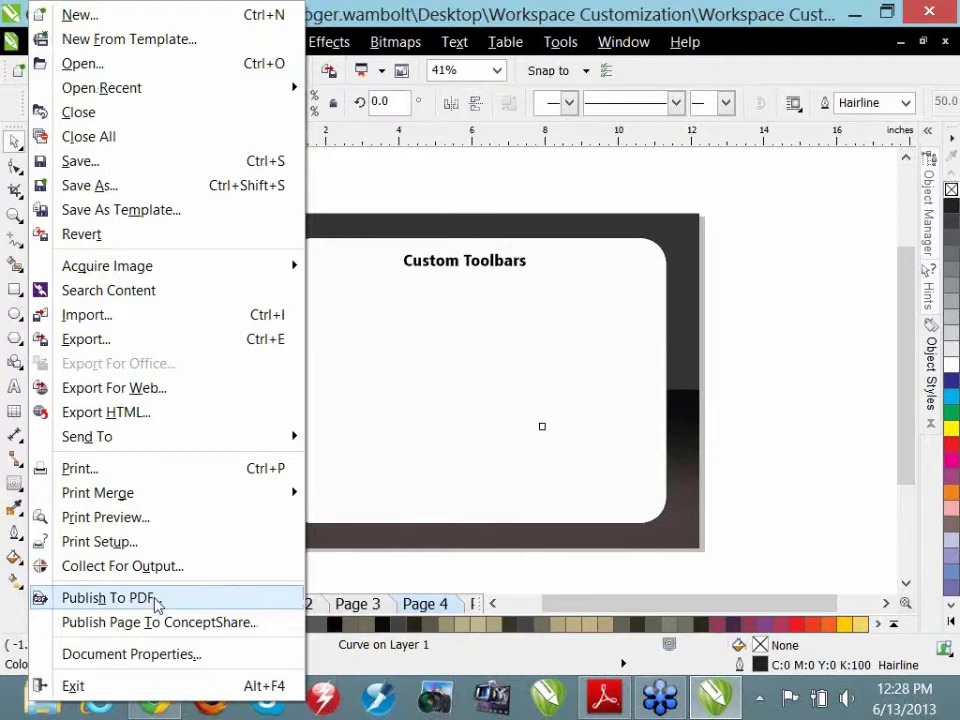
key("Escape")
left_click(42, 45)
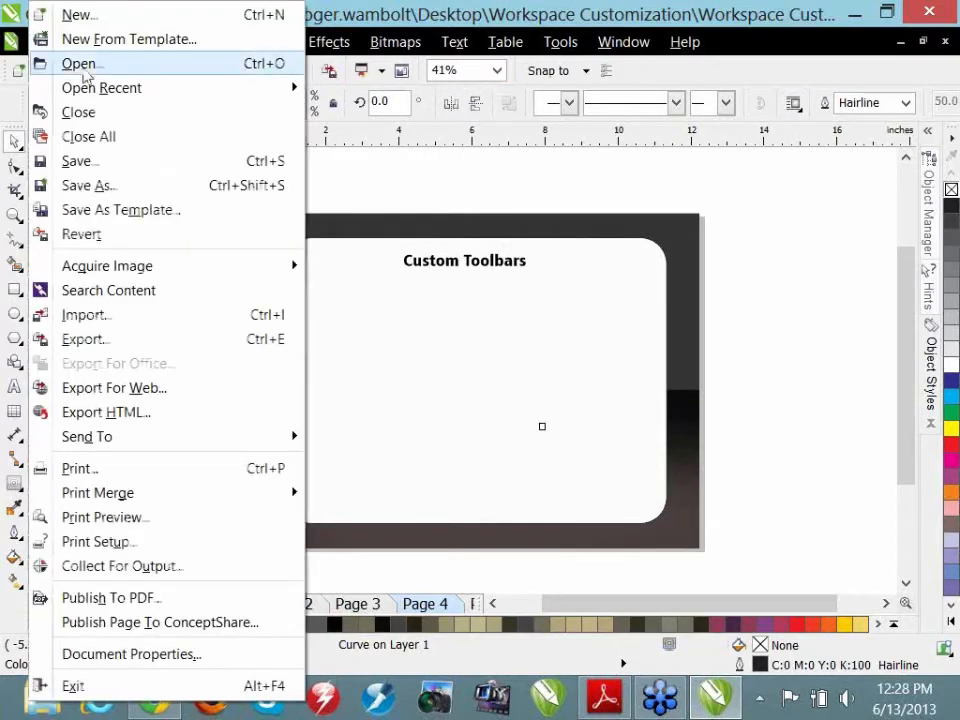
left_click_drag(88, 84, 91, 651)
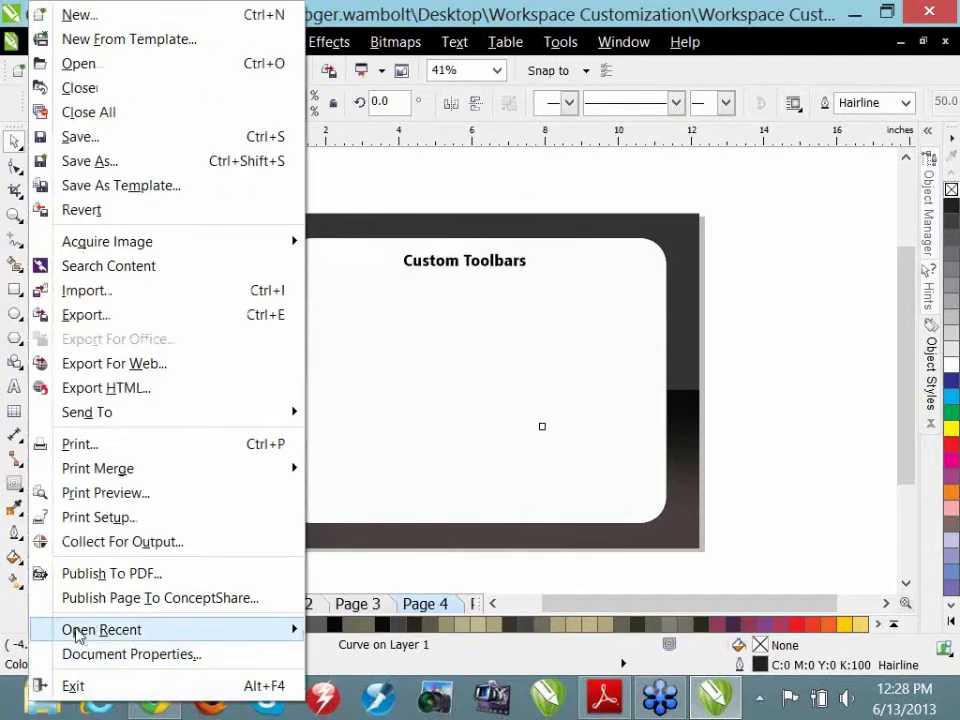
left_click_drag(90, 62, 92, 66)
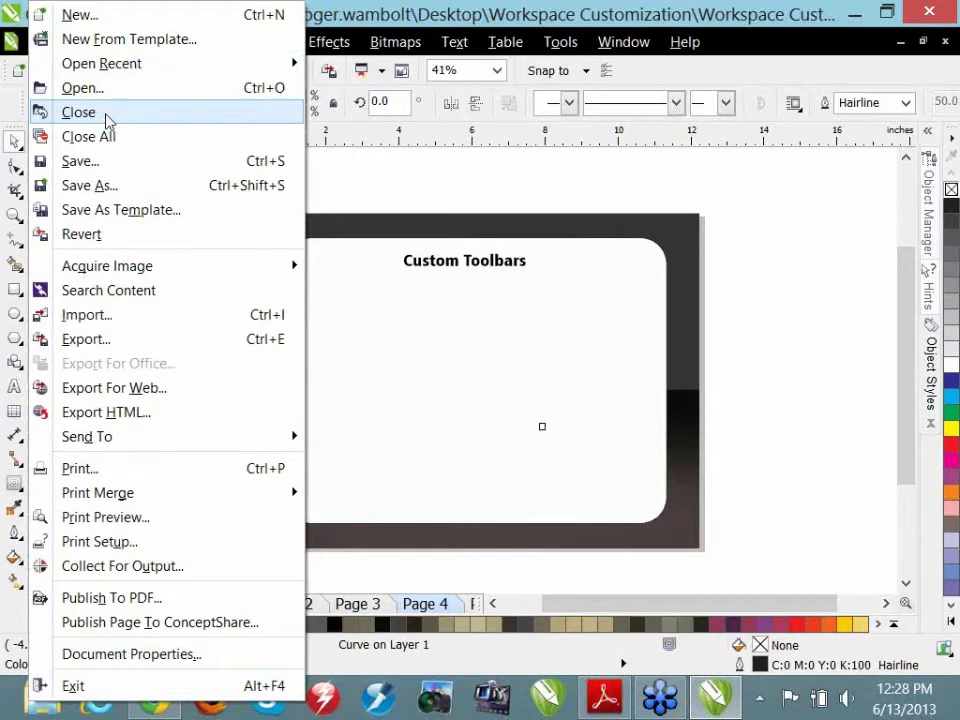
left_click(391, 20)
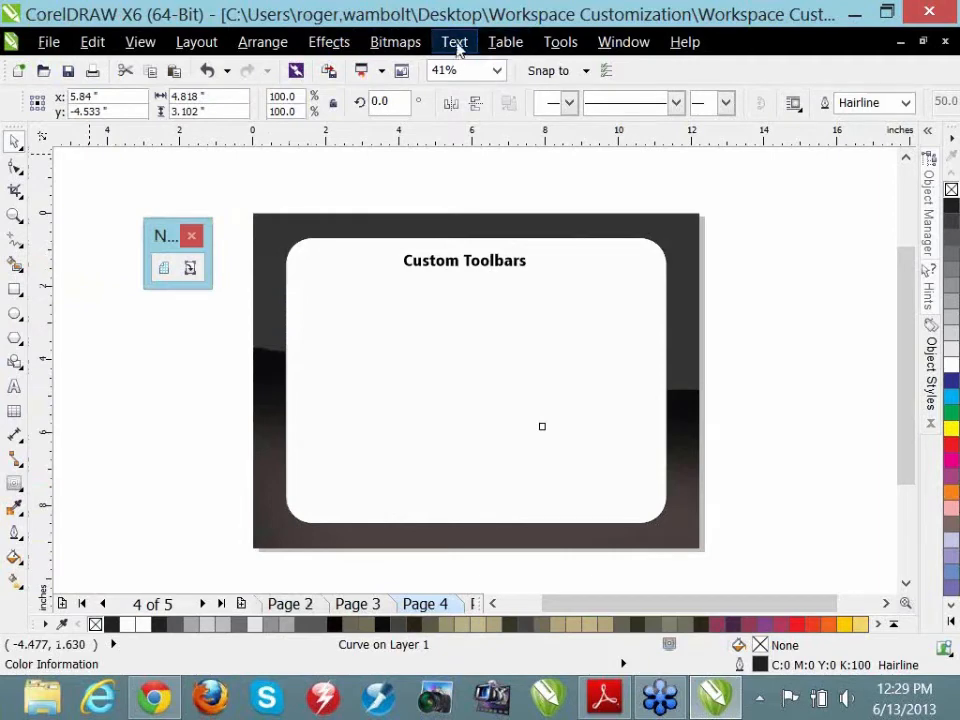
- Move the Text menu between Edit and View, and place a copy of the Bitmaps menu after Help
left_click_drag(456, 46, 153, 50)
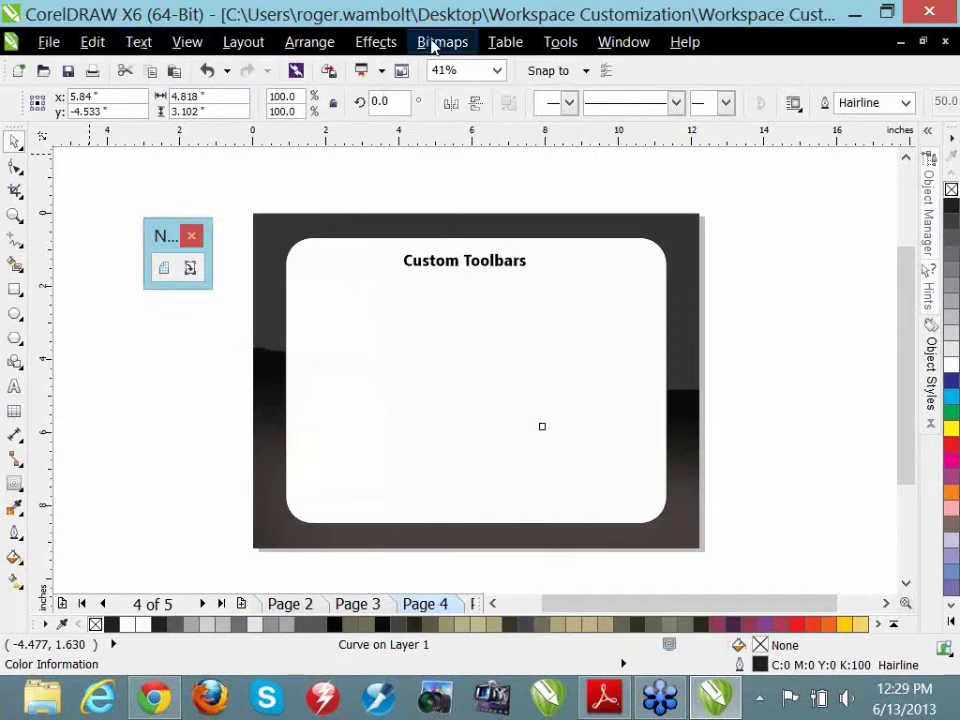
left_click_drag(435, 47, 716, 50)
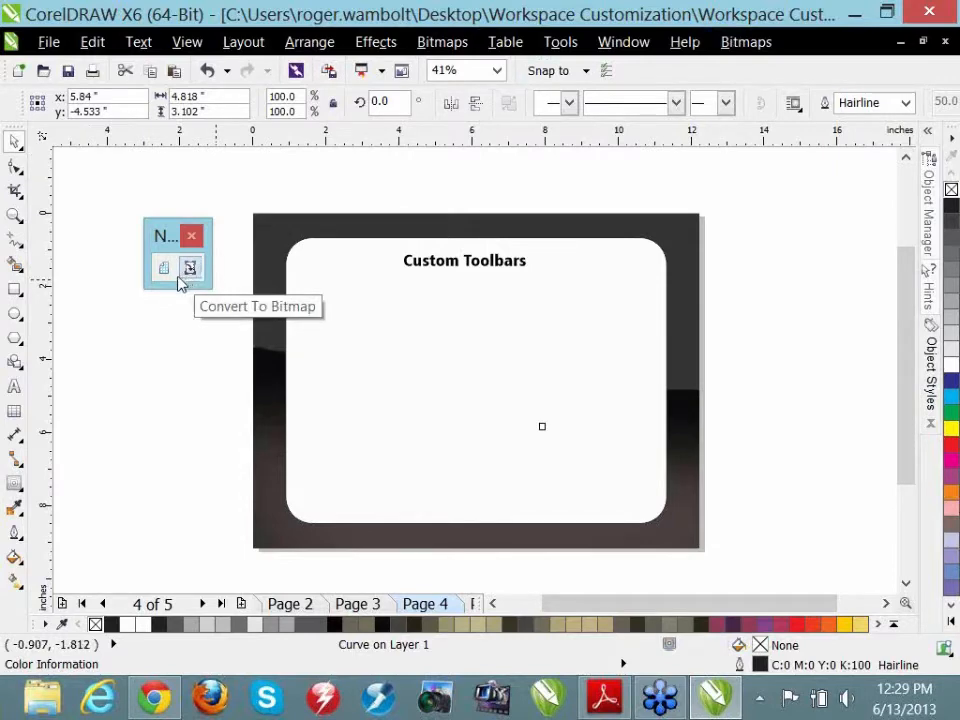
- Add a copy of the Effects menu's Adjust submenu to the floating toolbar, after Convert to Bitmap
left_click(440, 44)
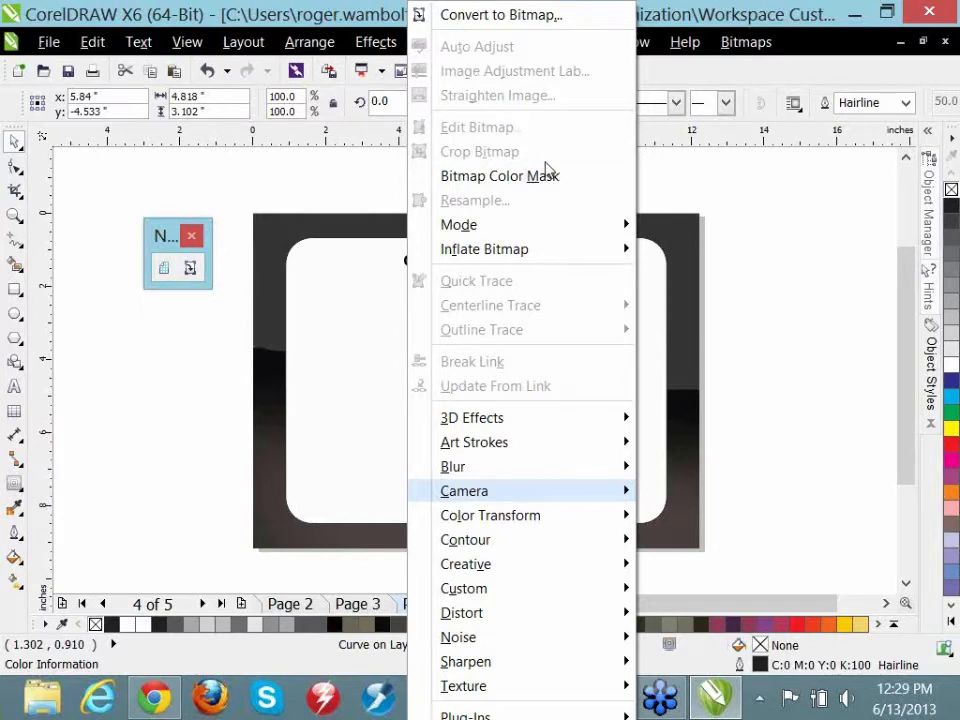
left_click(376, 42)
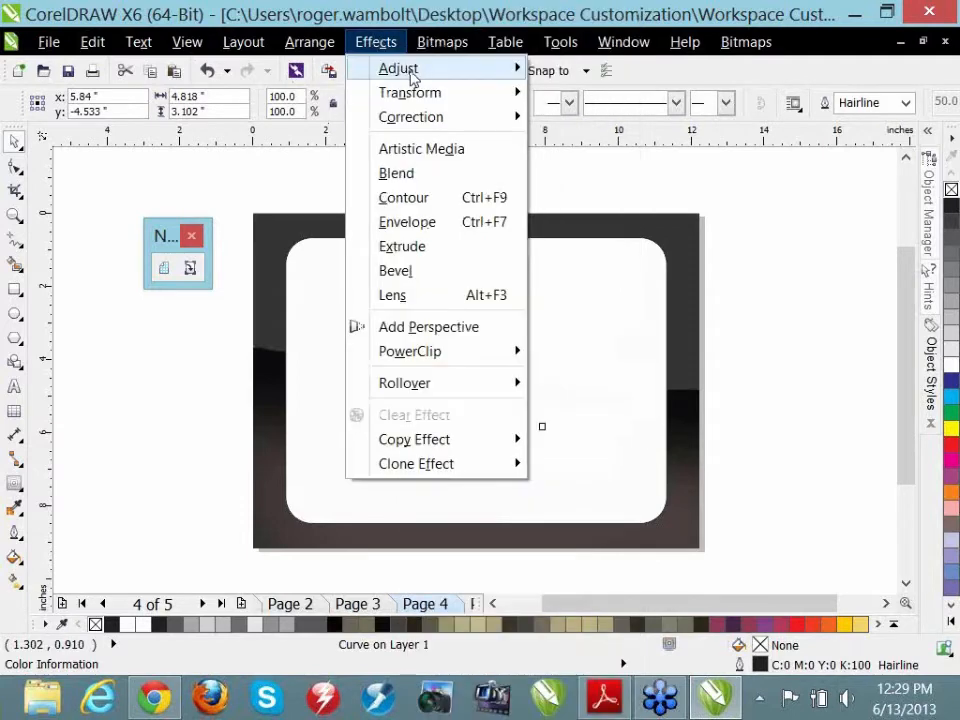
mouse_move(407, 67)
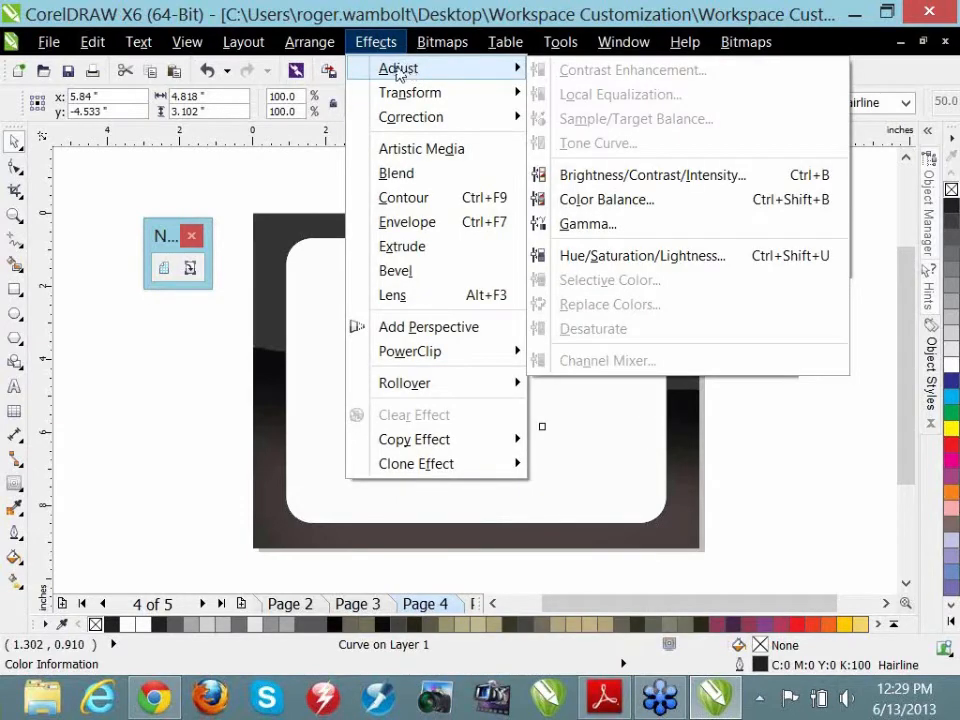
left_click_drag(397, 70, 203, 276)
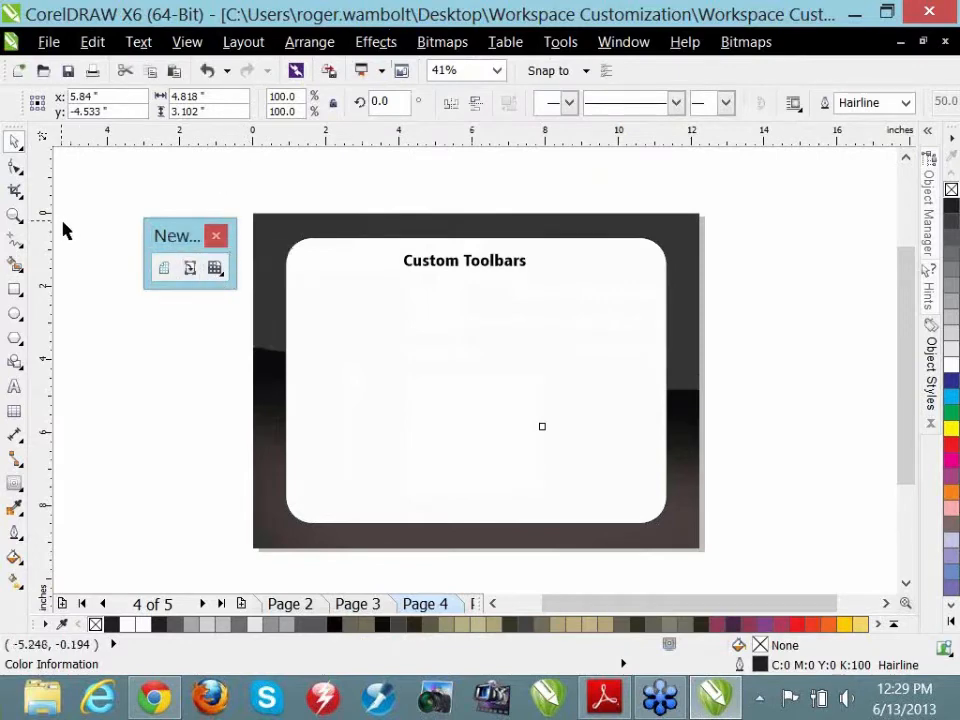
- Move the floating toolbar over the page's upper-left corner and add the Smart Fill tool at its end
left_click(16, 266)
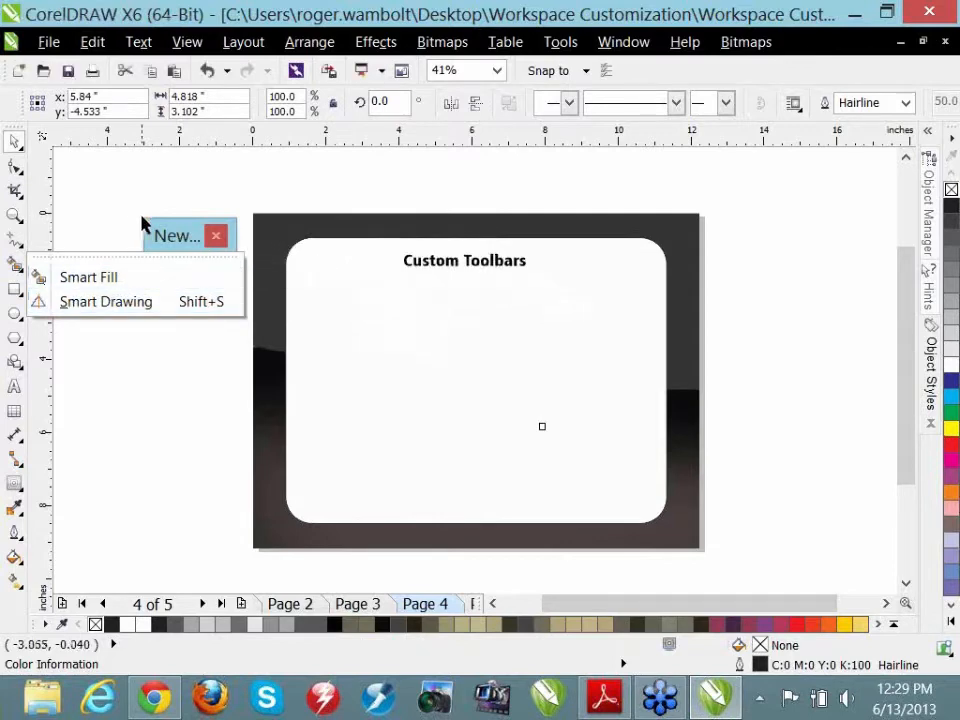
left_click_drag(184, 238, 244, 177)
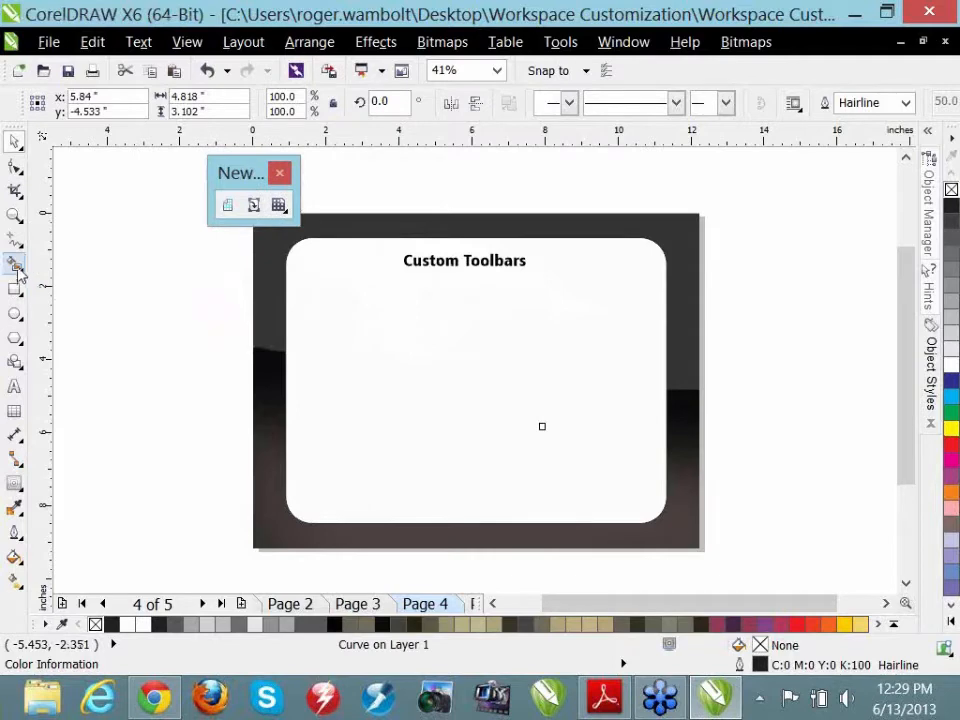
left_click(16, 266)
left_click_drag(64, 279, 287, 207)
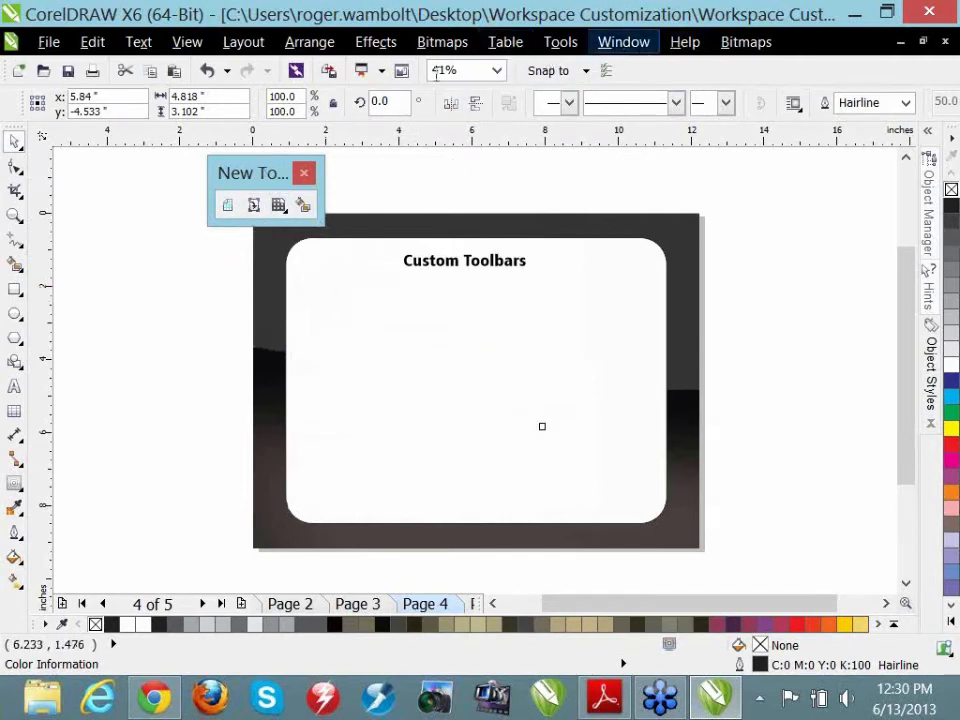
- Move the floating toolbar to the right of the page and add the Text menu's Fit Text To Path command at its end
left_click(137, 42)
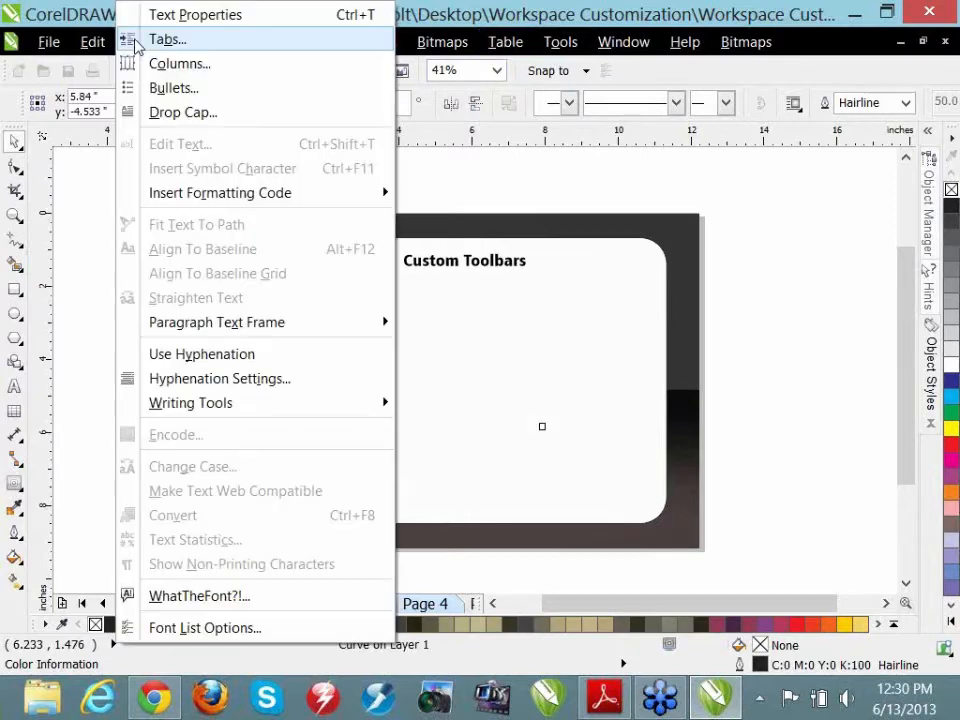
left_click(137, 40)
left_click(672, 122)
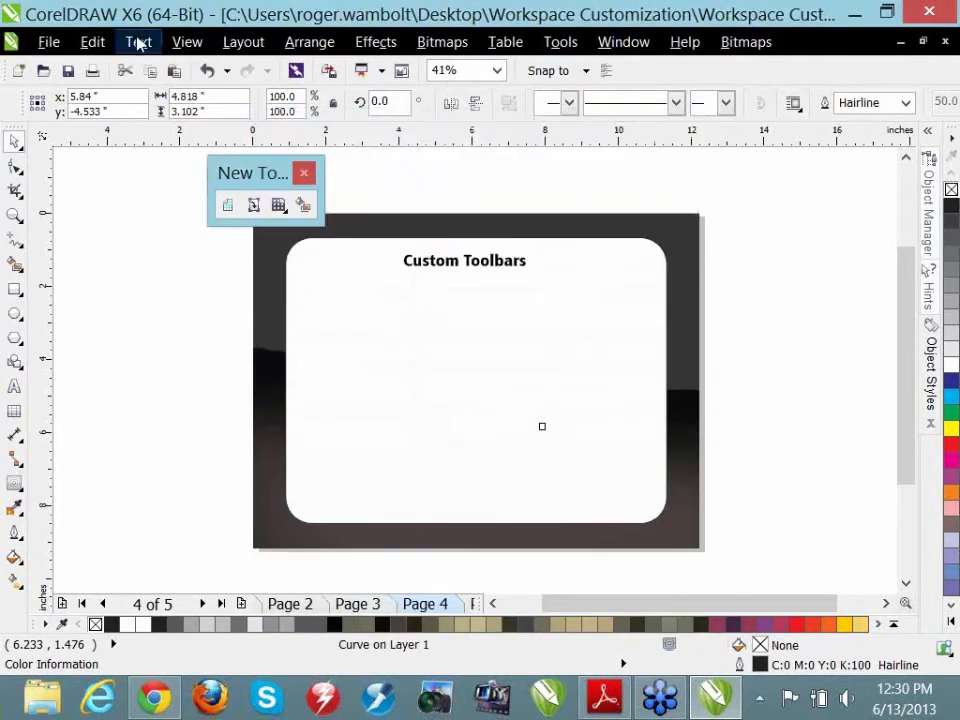
left_click(139, 42)
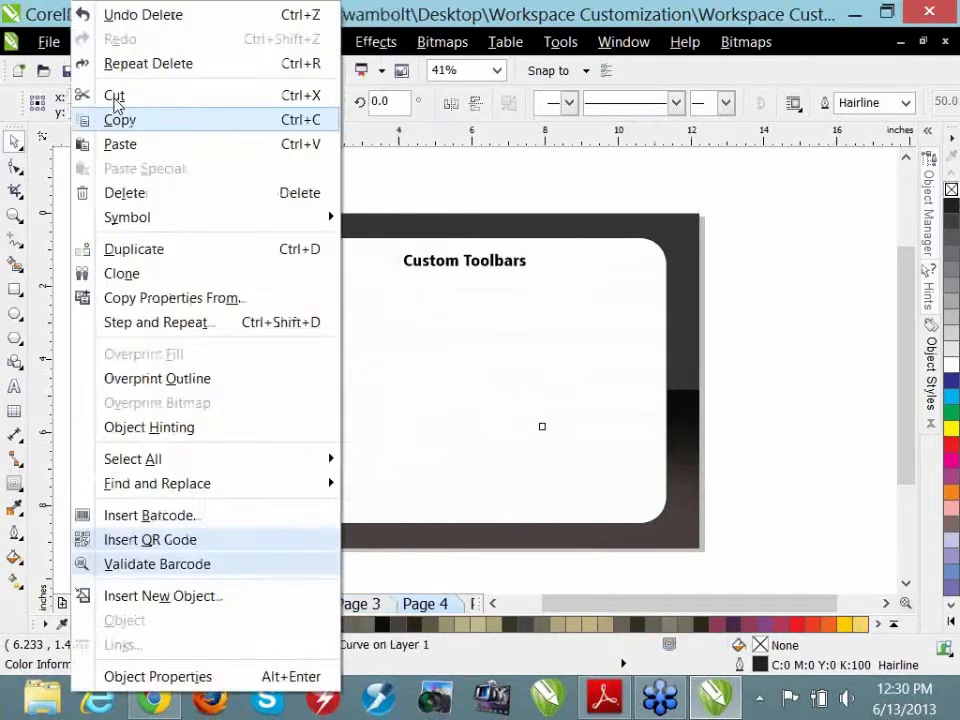
mouse_move(181, 231)
left_mouse_down()
mouse_move(435, 257)
mouse_move(491, 220)
mouse_move(262, 232)
mouse_move(174, 220)
left_mouse_up()
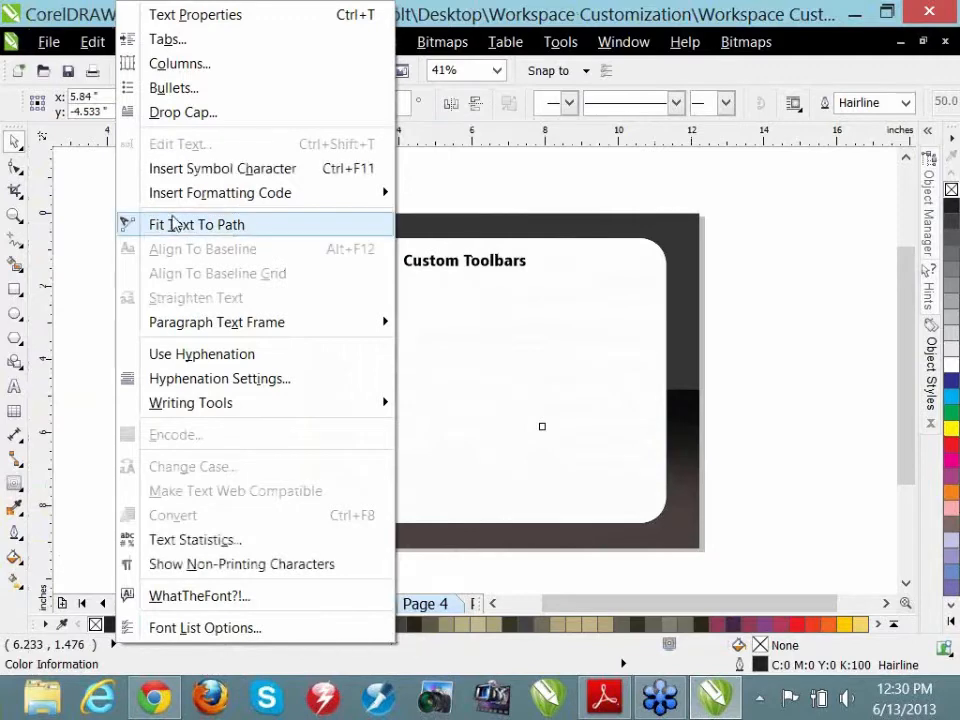
left_click(594, 152)
left_click_drag(247, 171, 761, 236)
left_click(138, 42)
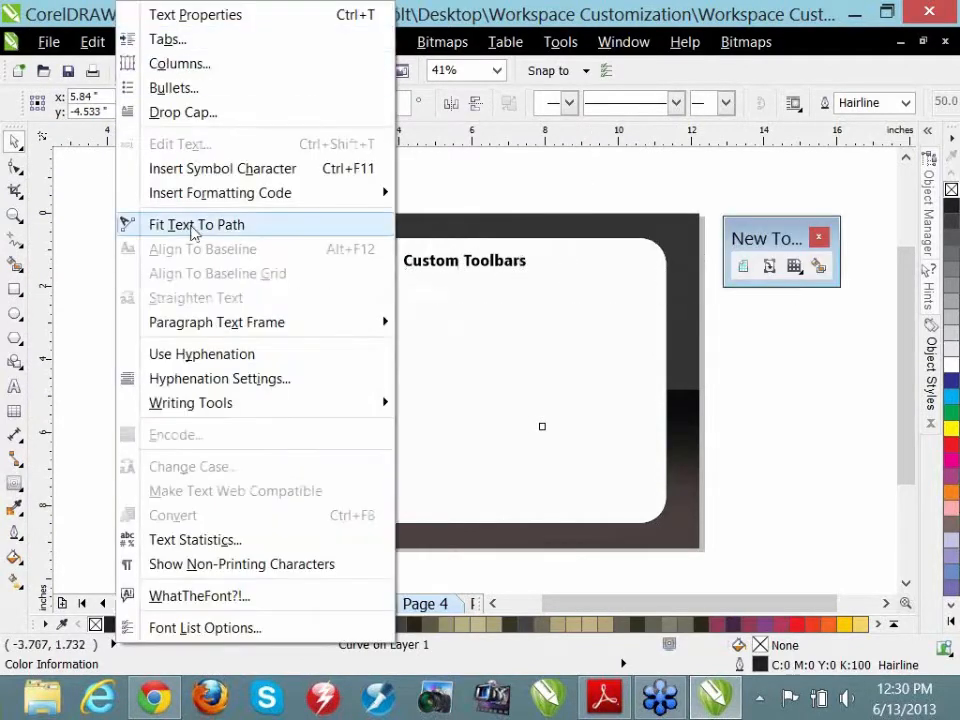
left_click_drag(128, 226, 836, 276)
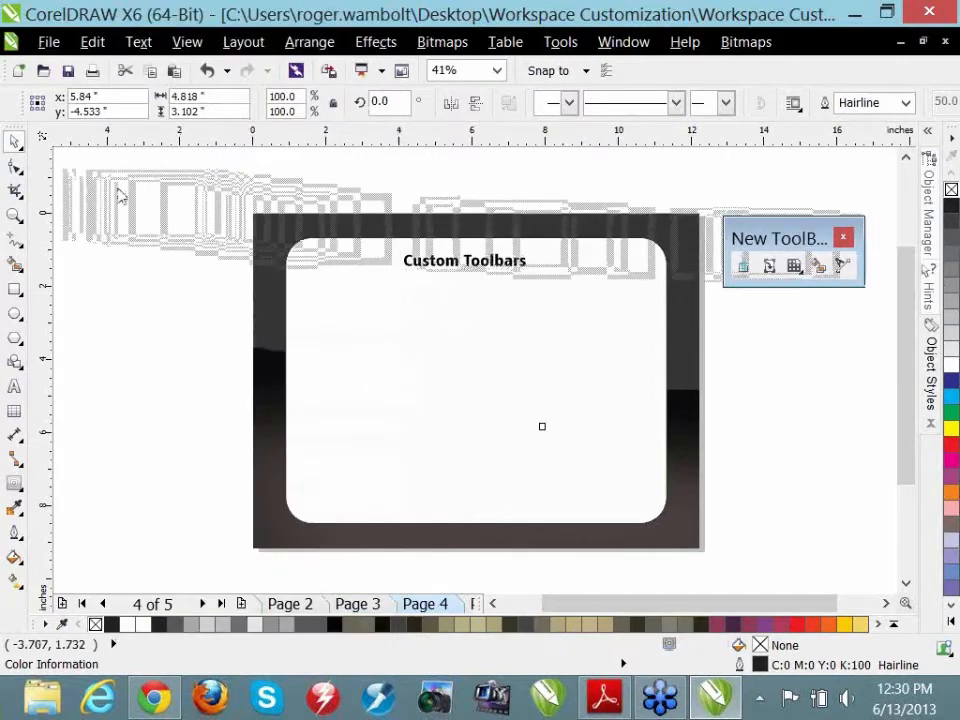
- Move the custom toolbar to the left of the page and use its Graph Paper tool to draw a 4-by-3 grid in the white panel
left_click_drag(119, 194, 120, 194)
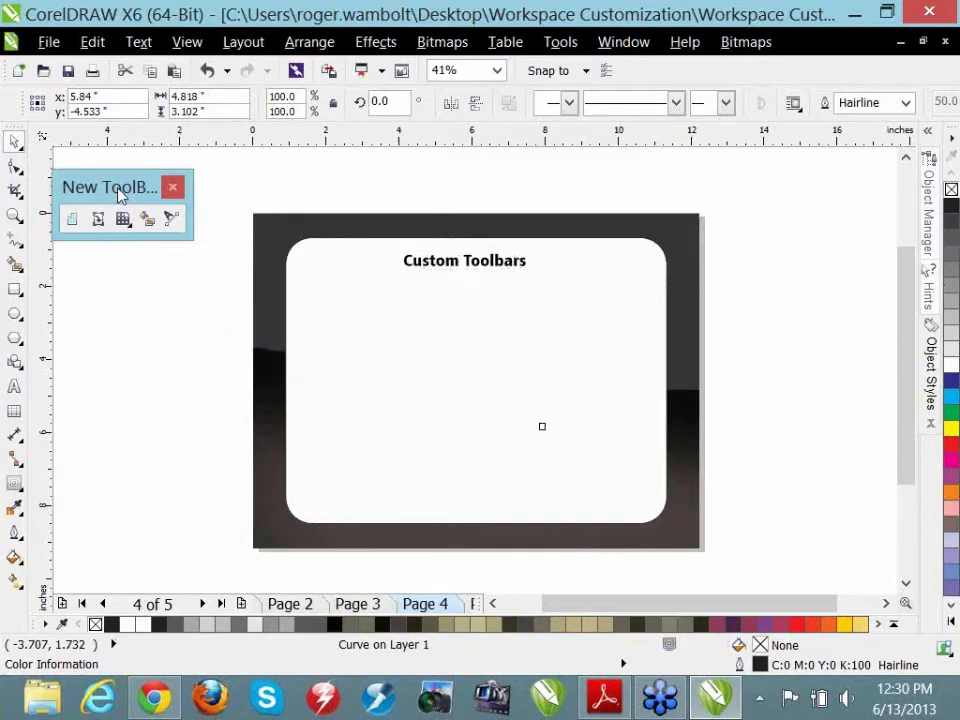
left_click(137, 355)
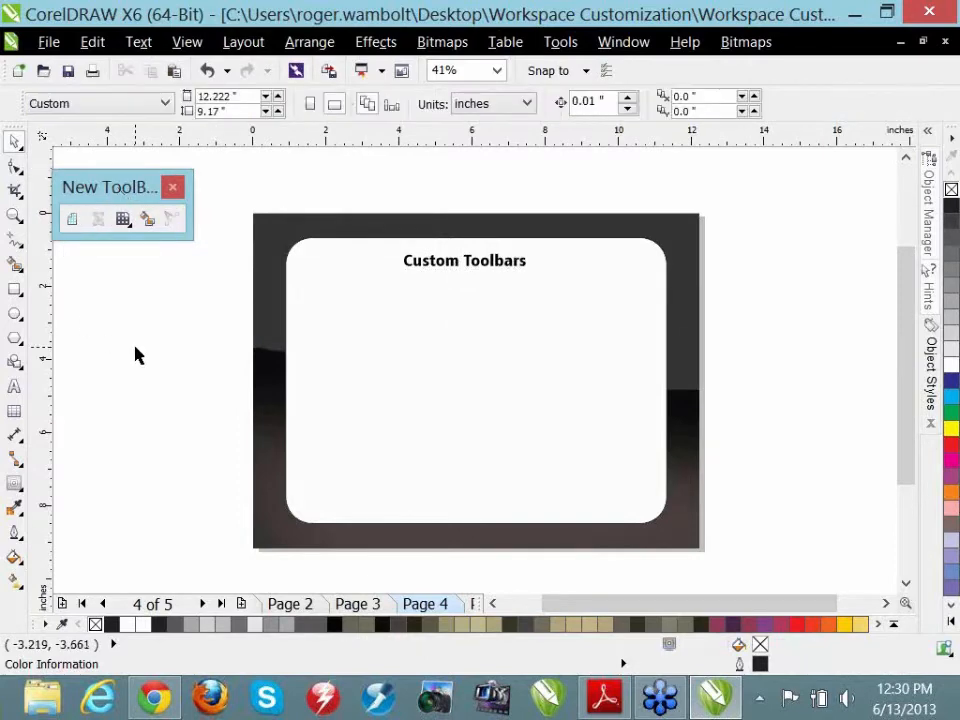
left_click(73, 220)
left_click_drag(310, 329, 521, 470)
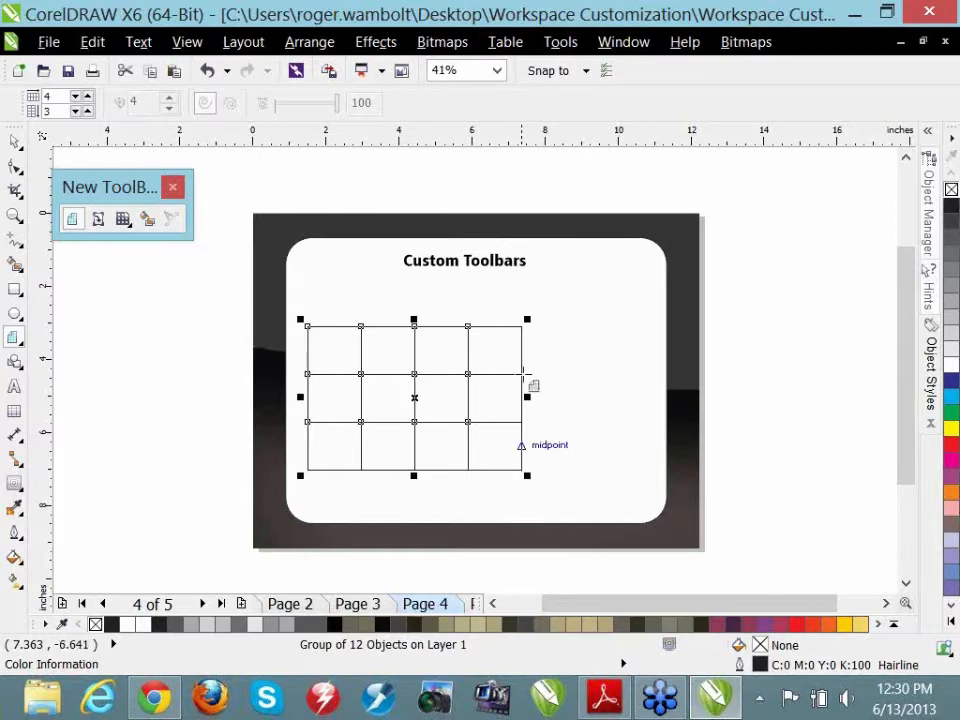
- Open the shortcut key settings for commands in the Customization options
left_click(574, 48)
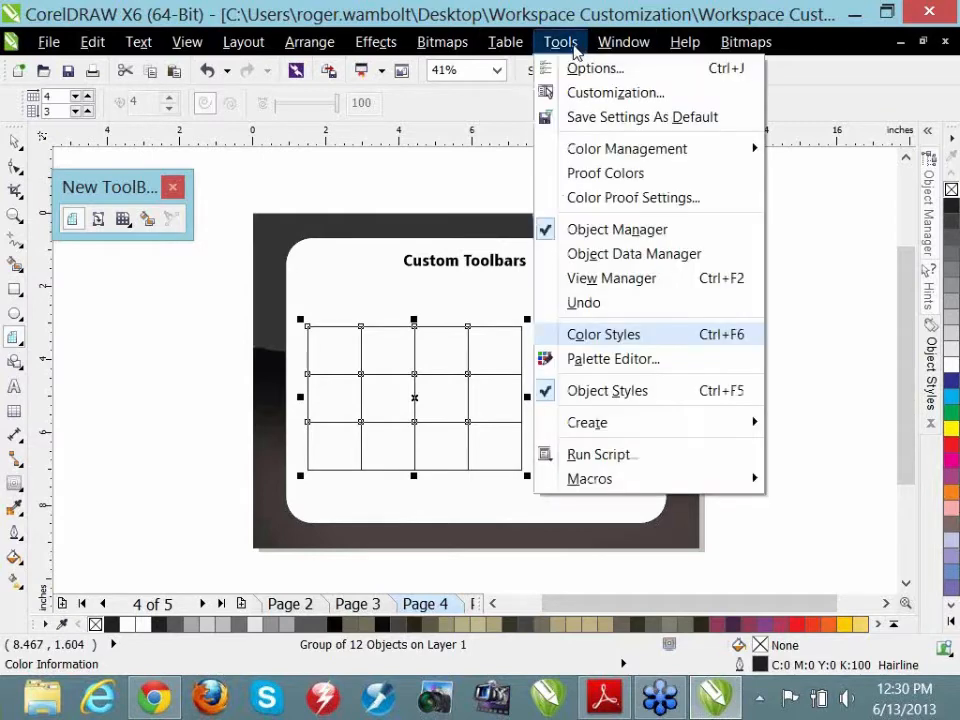
left_click(595, 98)
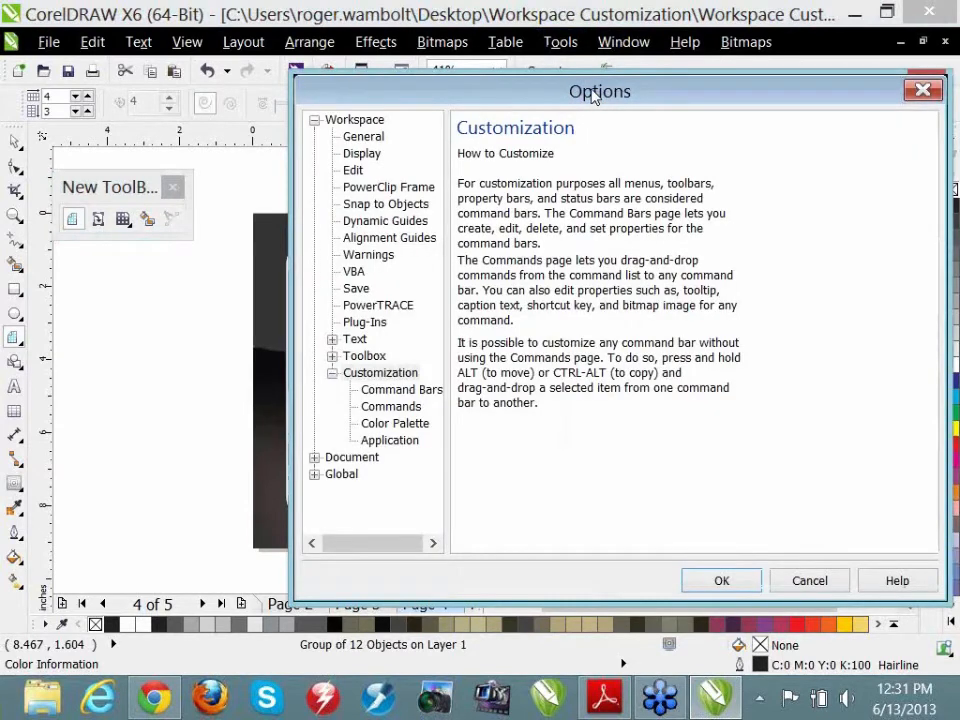
left_click_drag(594, 96, 532, 87)
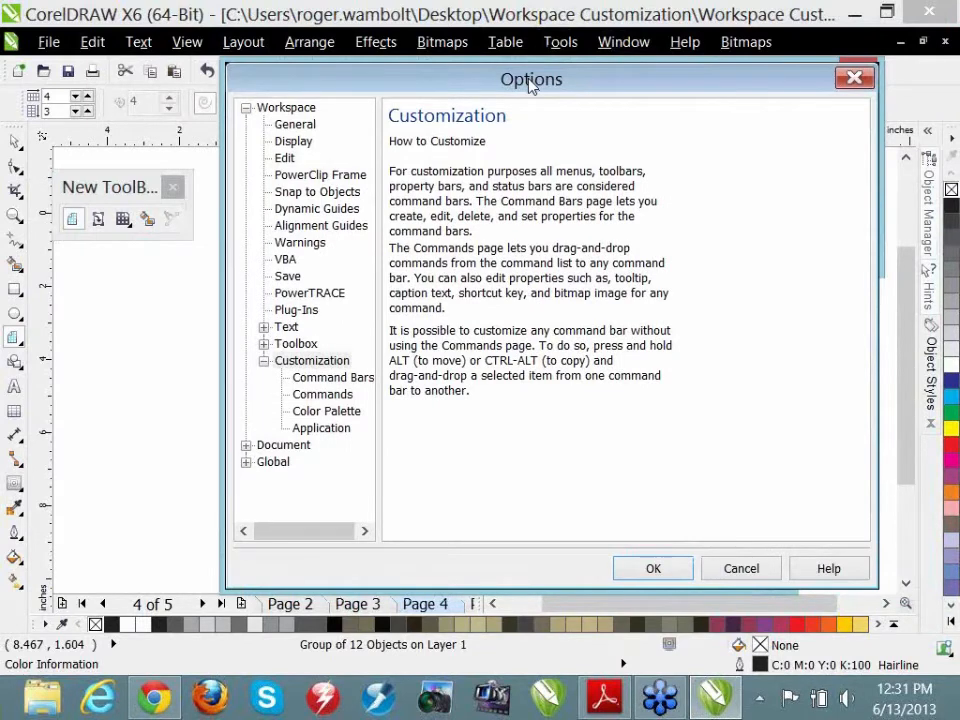
left_click(321, 396)
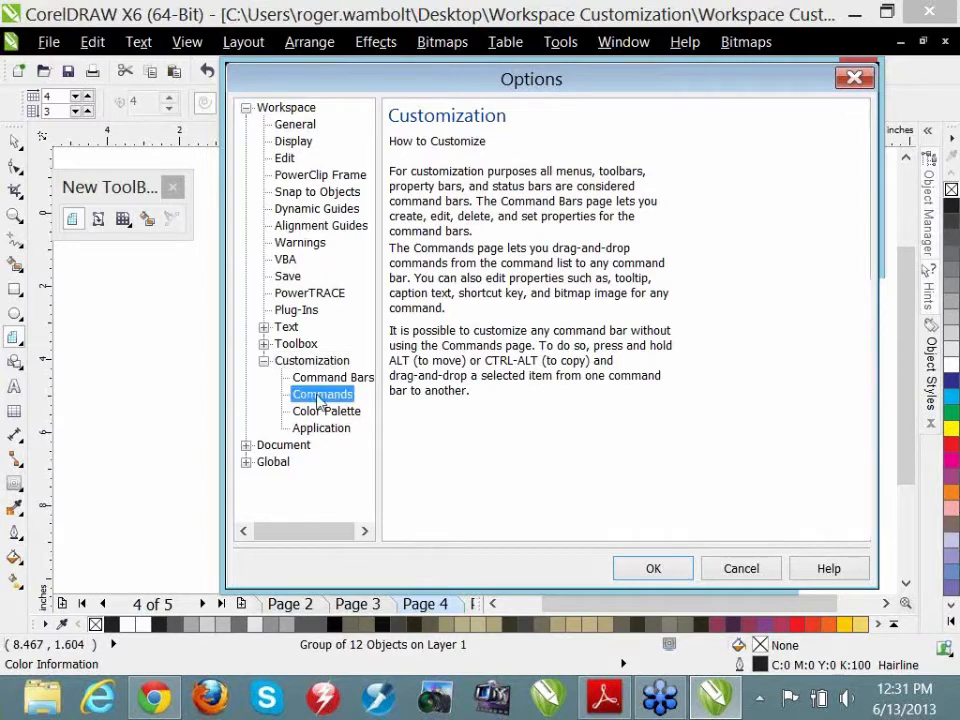
left_click(660, 150)
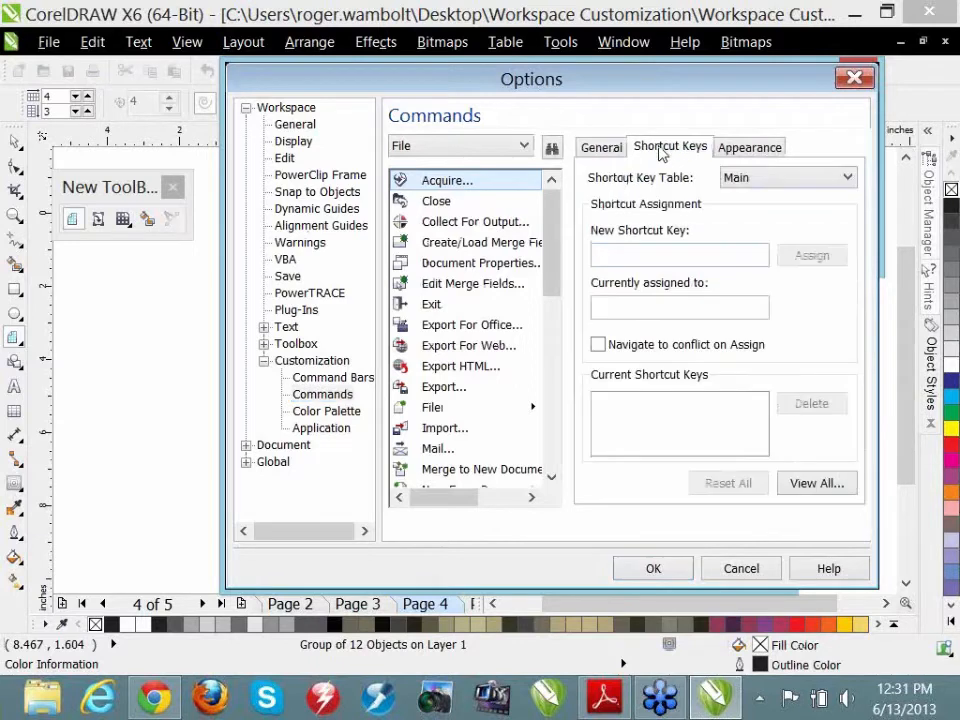
- Assign W as the shortcut key for the View category's Wireframe command
left_click(440, 151)
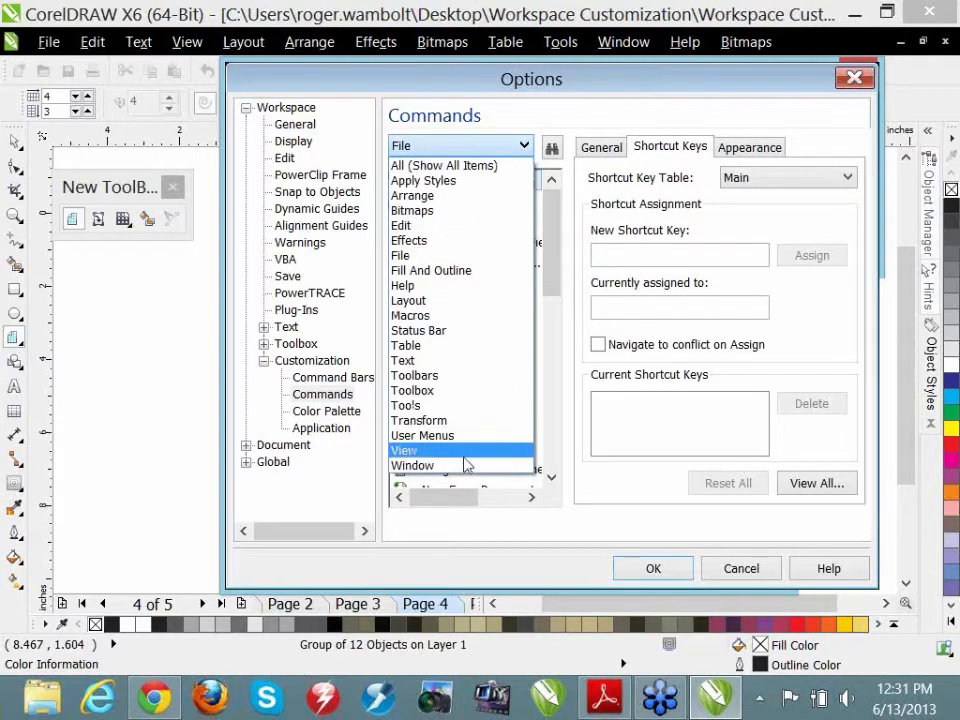
left_click(425, 455)
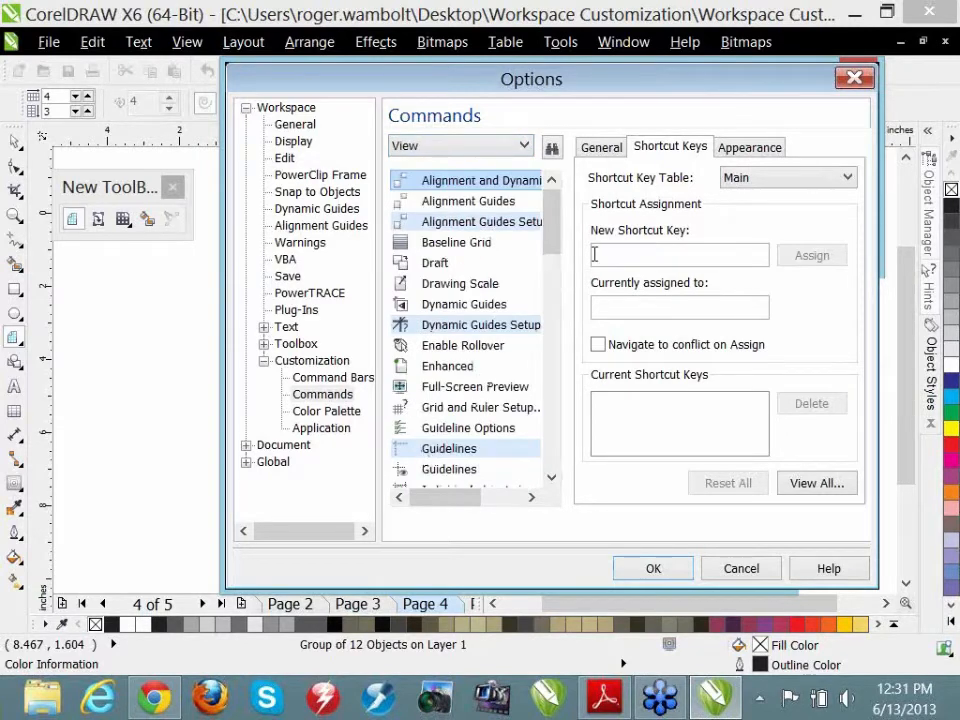
left_click_drag(553, 224, 552, 428)
left_click(460, 330)
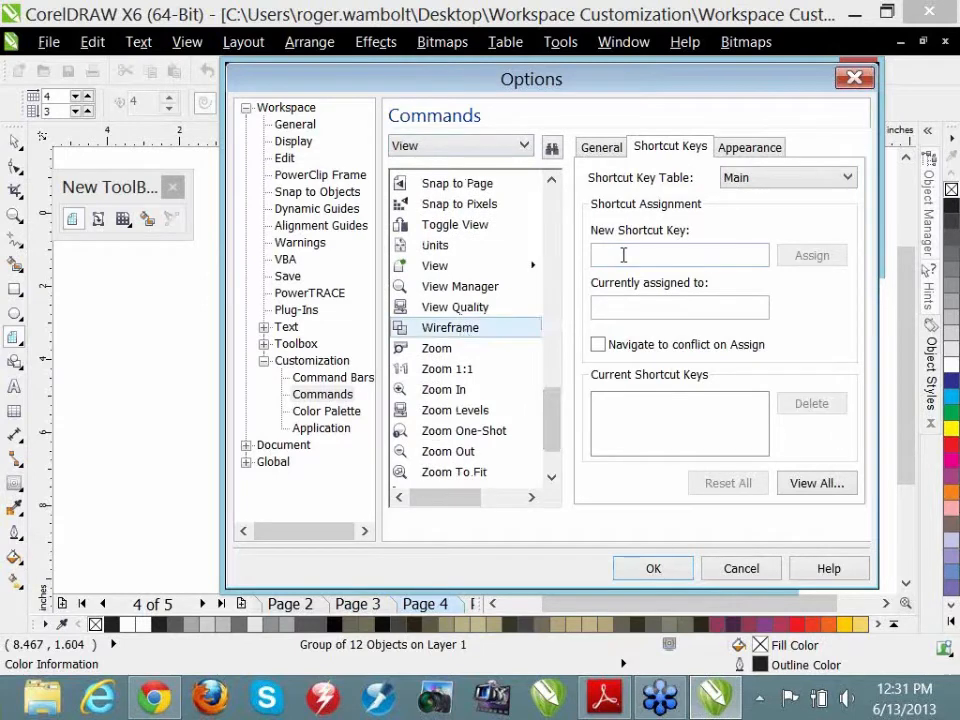
left_click(623, 255)
key("w")
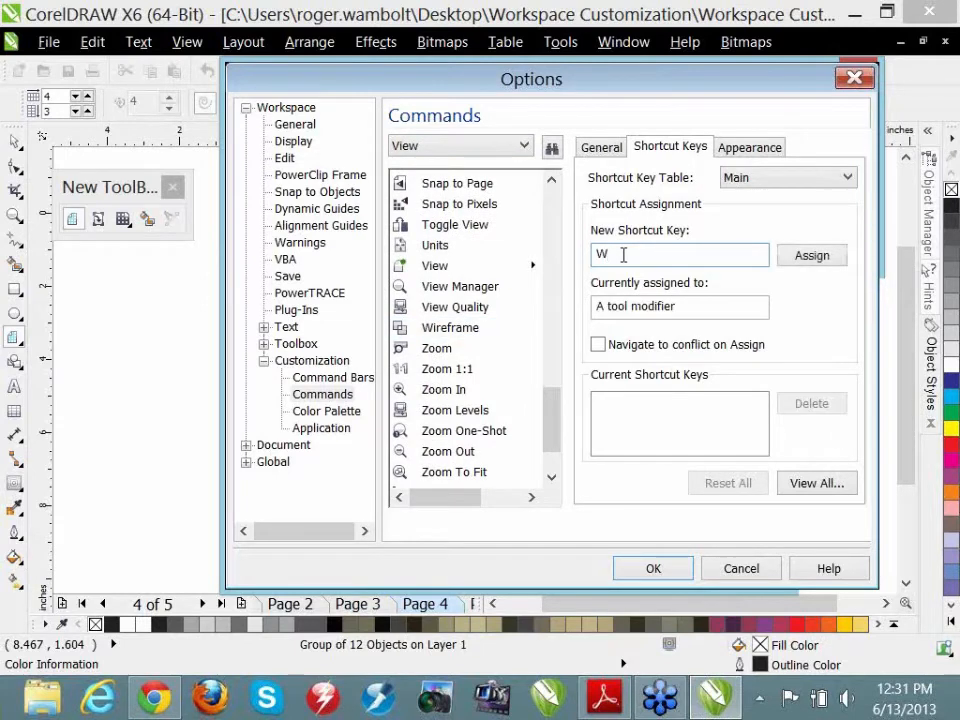
left_click(812, 256)
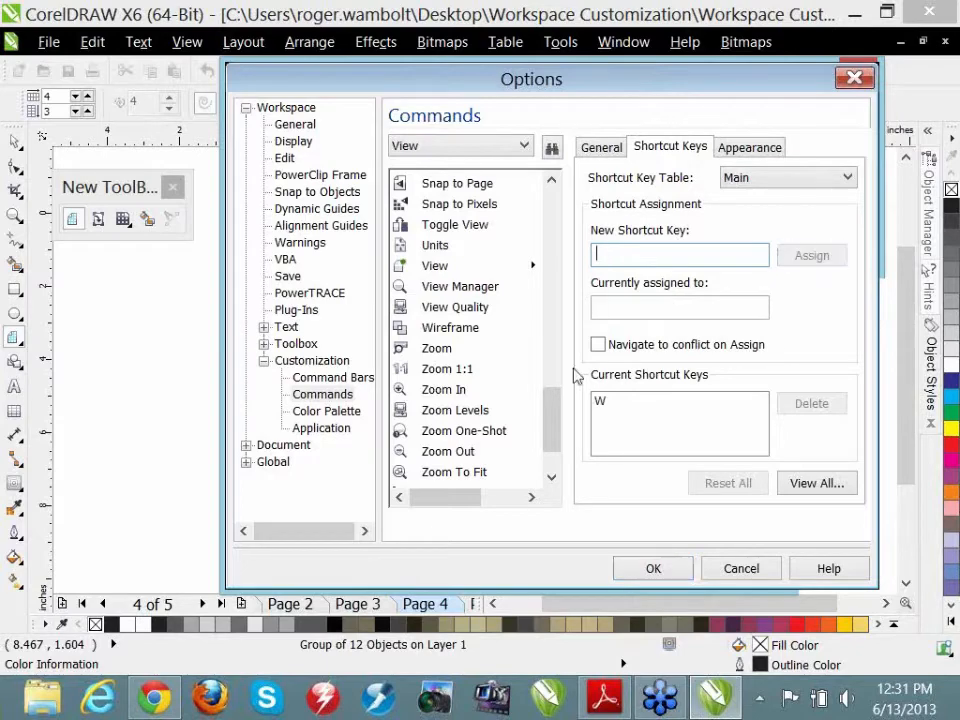
- Assign Q as the shortcut key for the View category's Enhanced command
left_click_drag(551, 422, 563, 226)
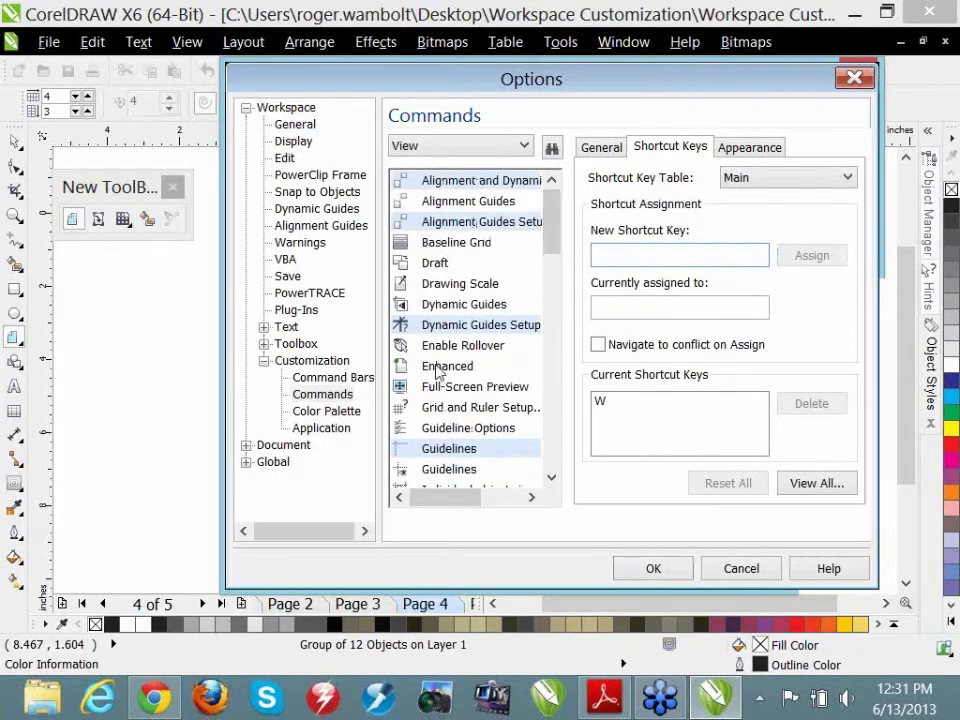
left_click(438, 366)
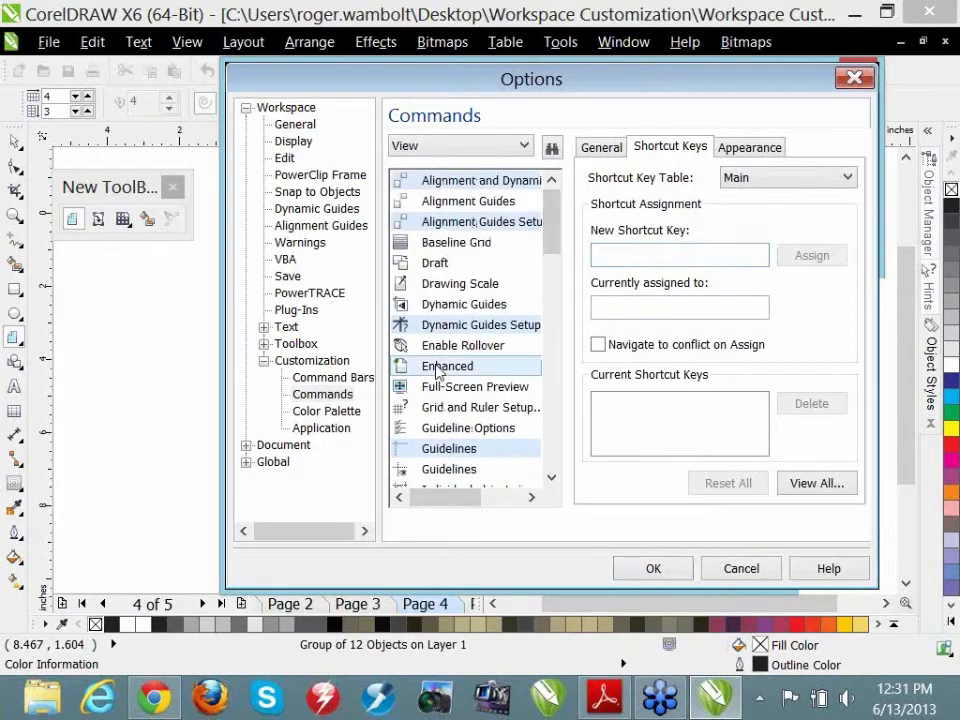
left_click(629, 257)
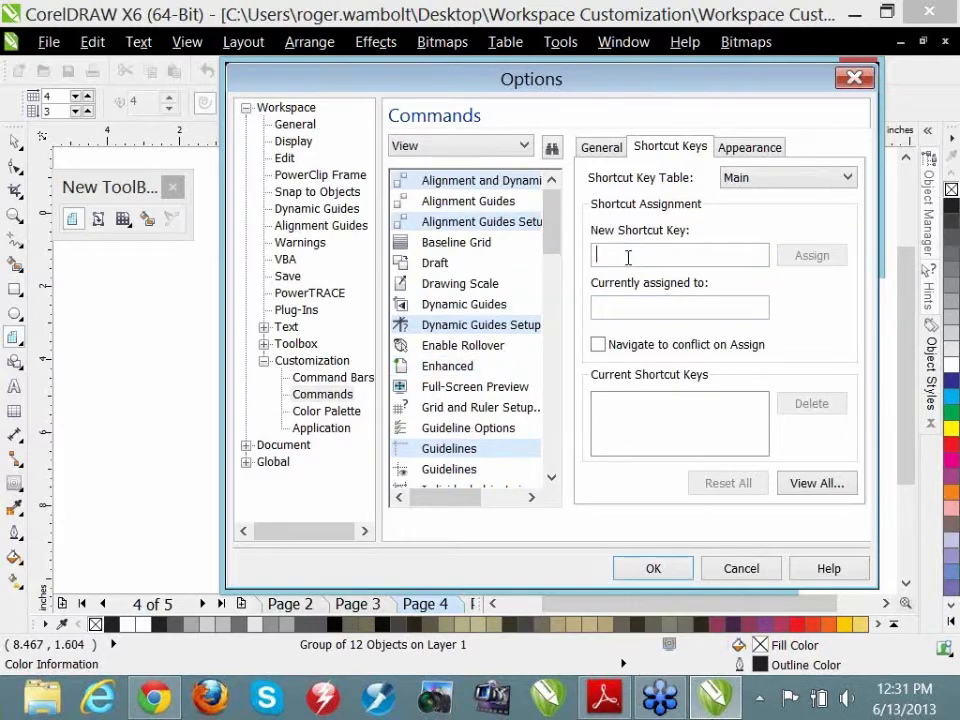
key("q")
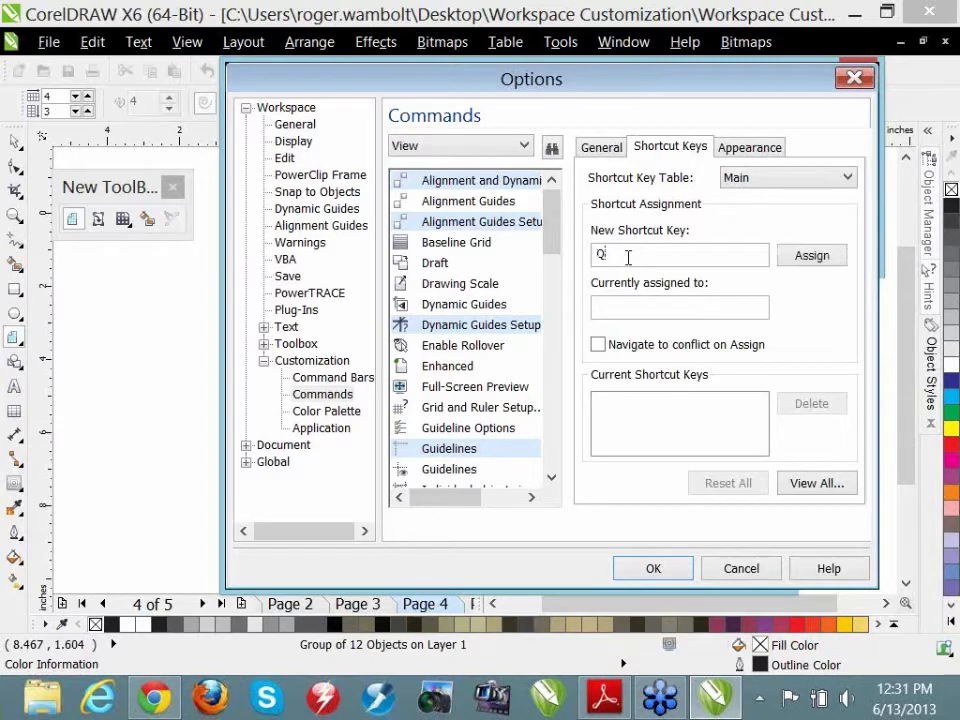
left_click(800, 257)
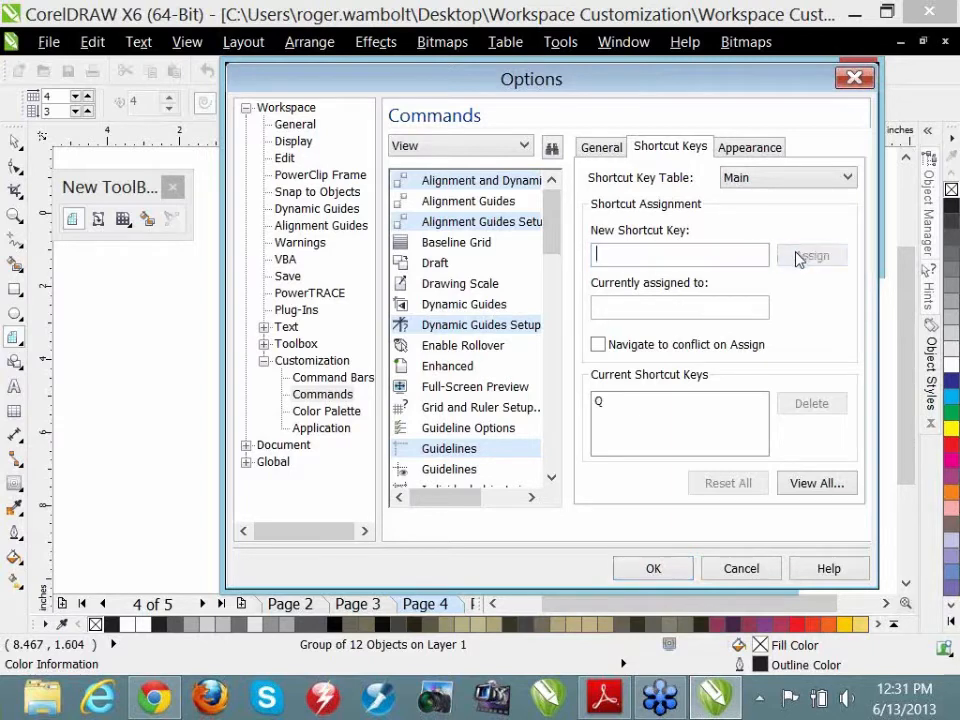
- Assign G as an additional shortcut key for the Arrange category's Group command
left_click(444, 148)
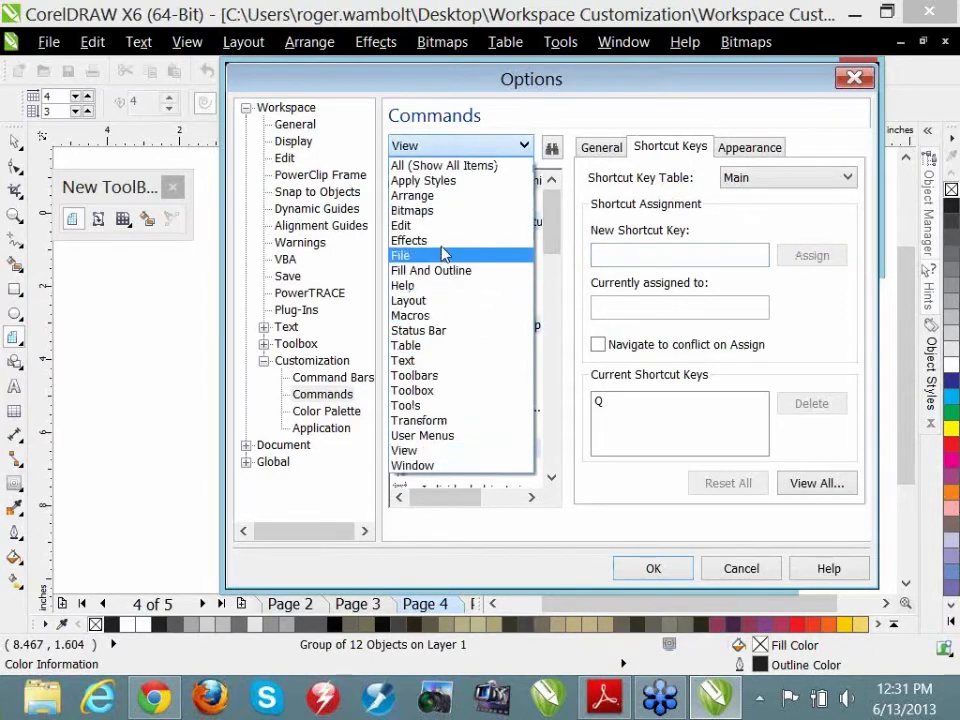
left_click(415, 195)
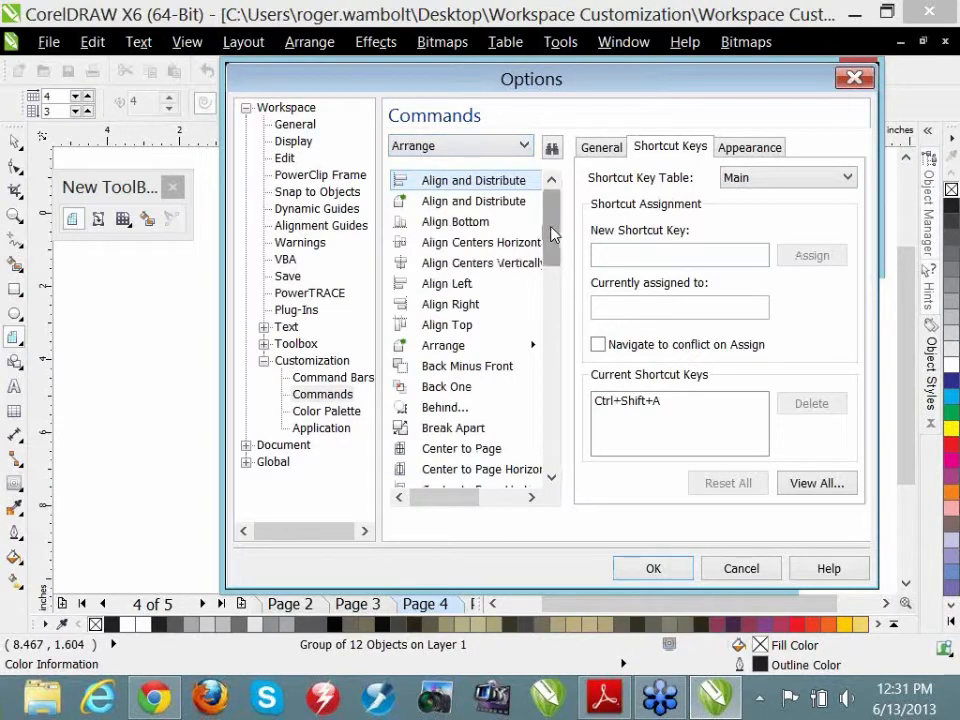
left_click_drag(553, 232, 552, 360)
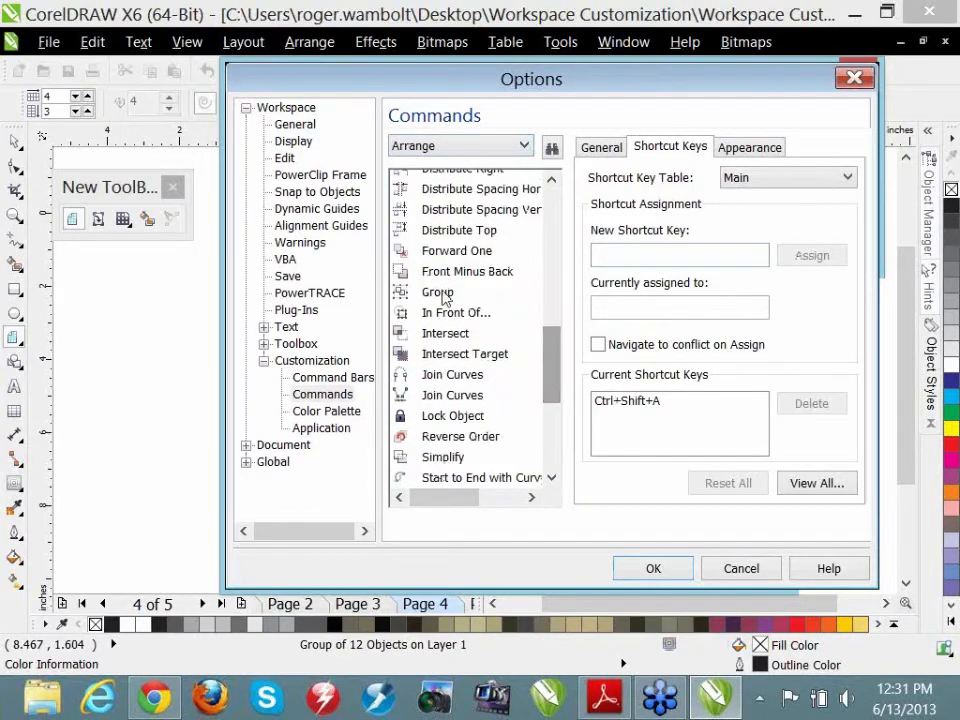
left_click(440, 293)
left_click(604, 255)
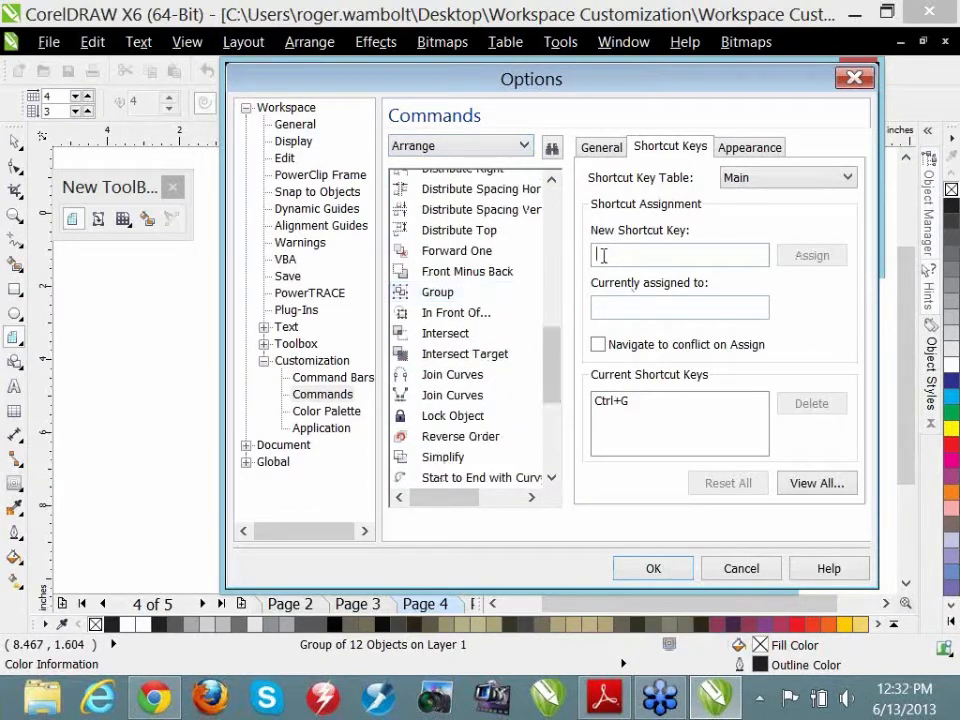
key("g")
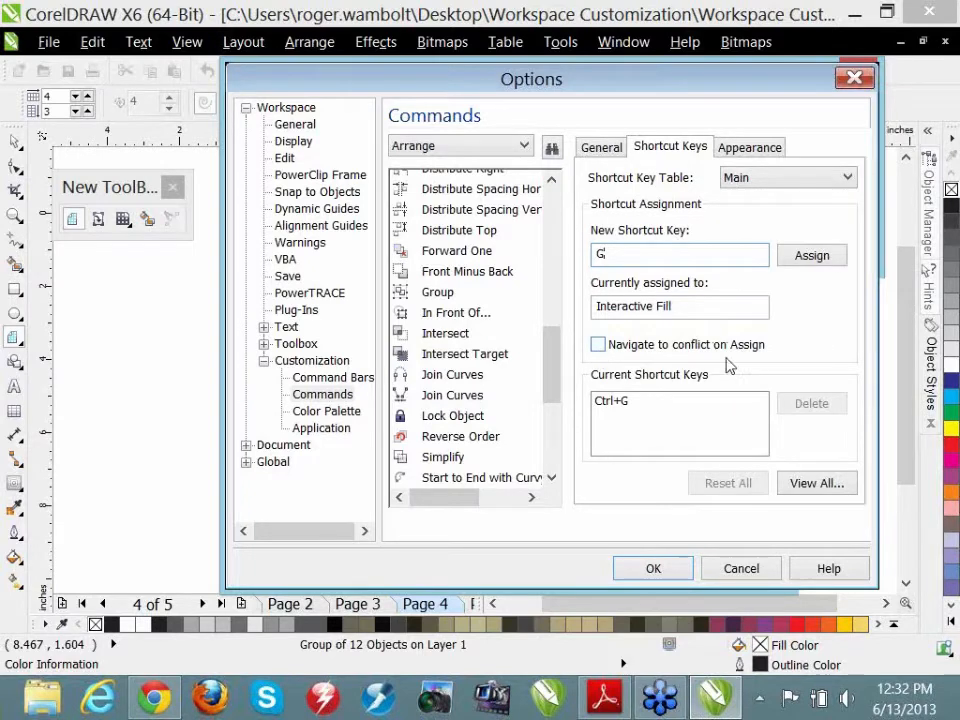
left_click(805, 257)
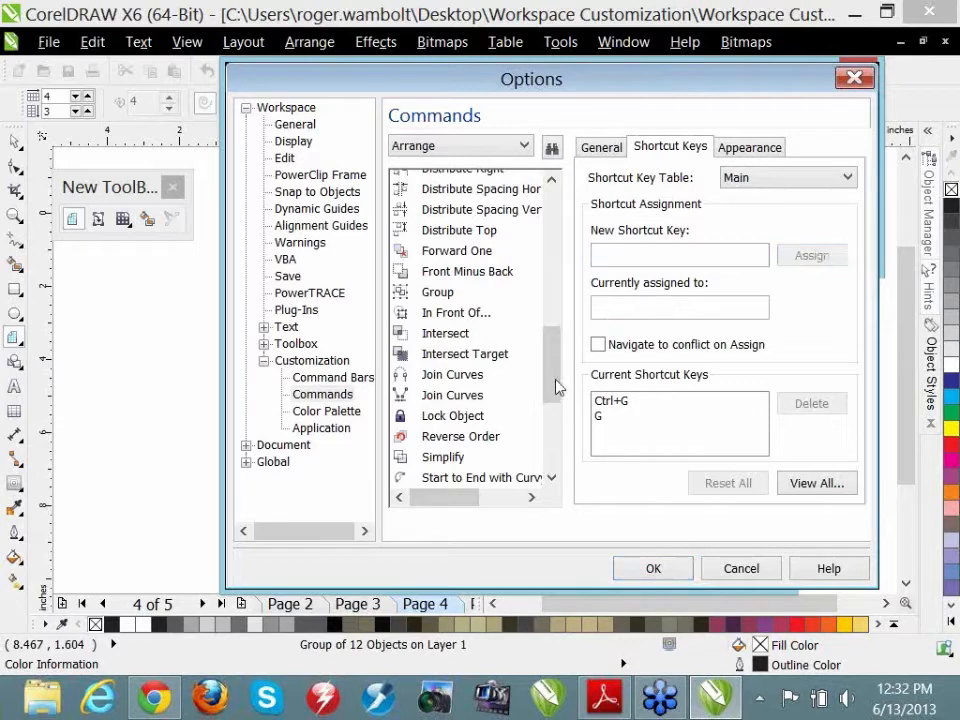
- Enter U as a new shortcut key for the Arrange category's Ungroup command
scroll(462, 403, "down", 4)
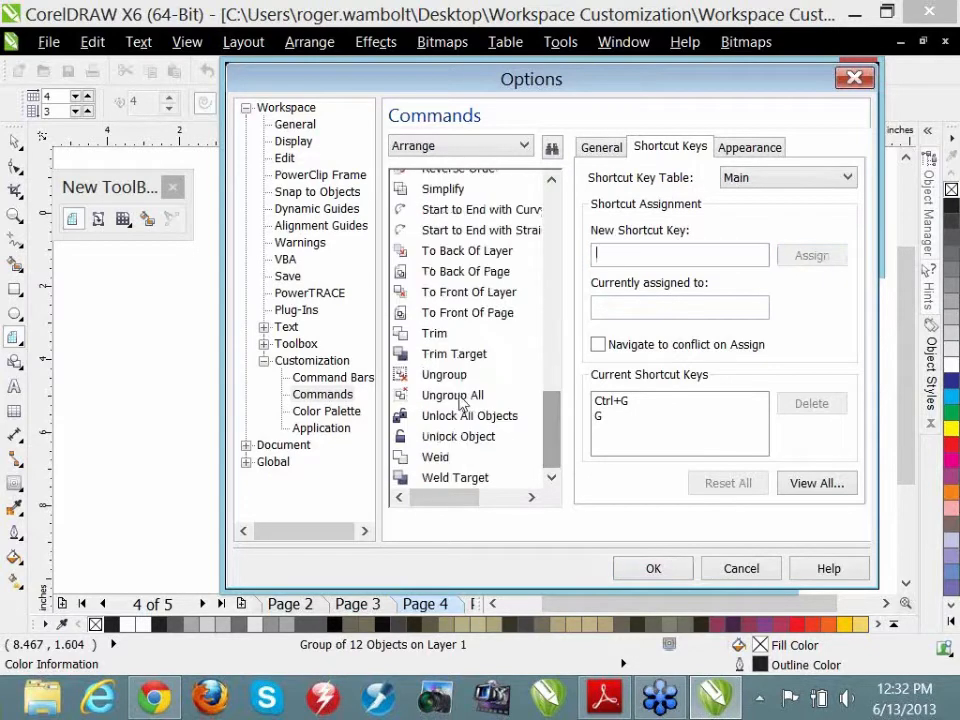
left_click(452, 373)
left_click(615, 256)
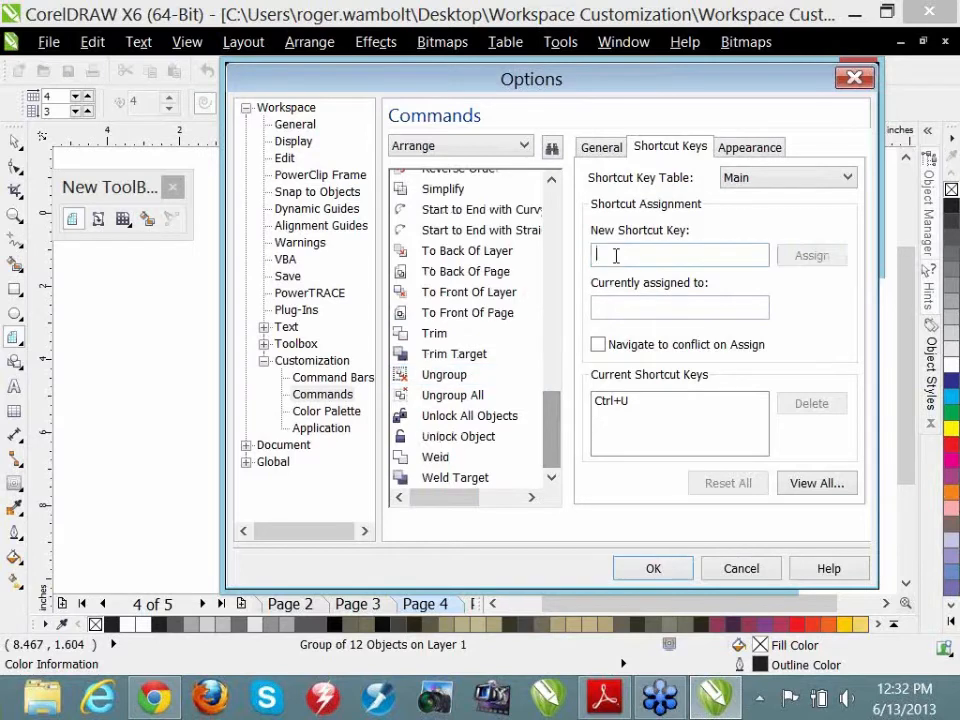
key("u")
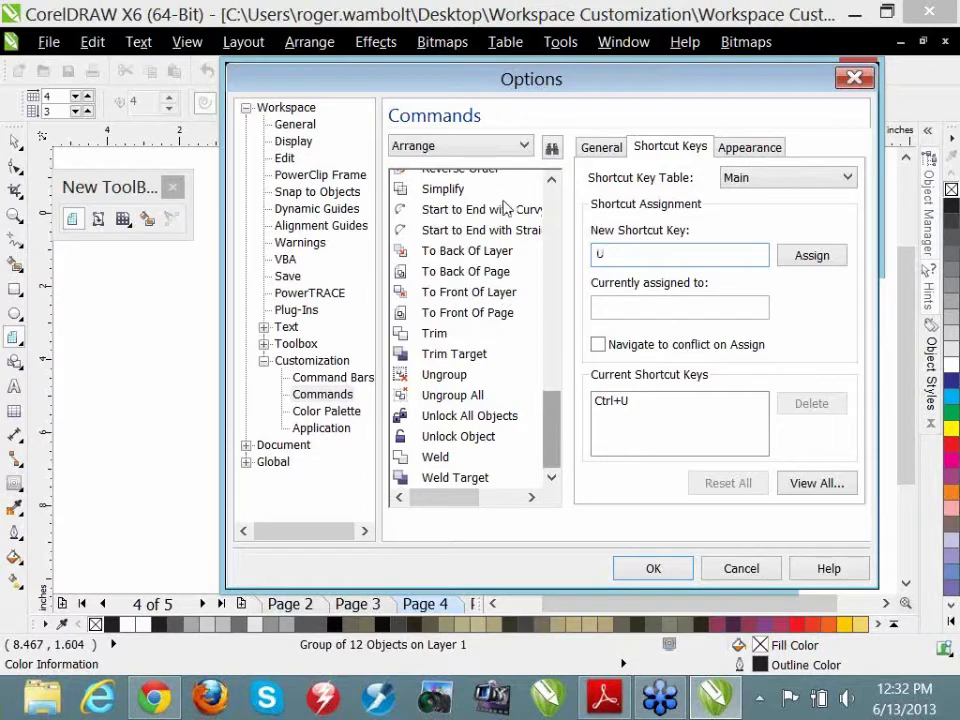
- Assign K as an additional shortcut key for the Arrange category's Break Apart command
left_click_drag(553, 424, 539, 250)
left_click(442, 323)
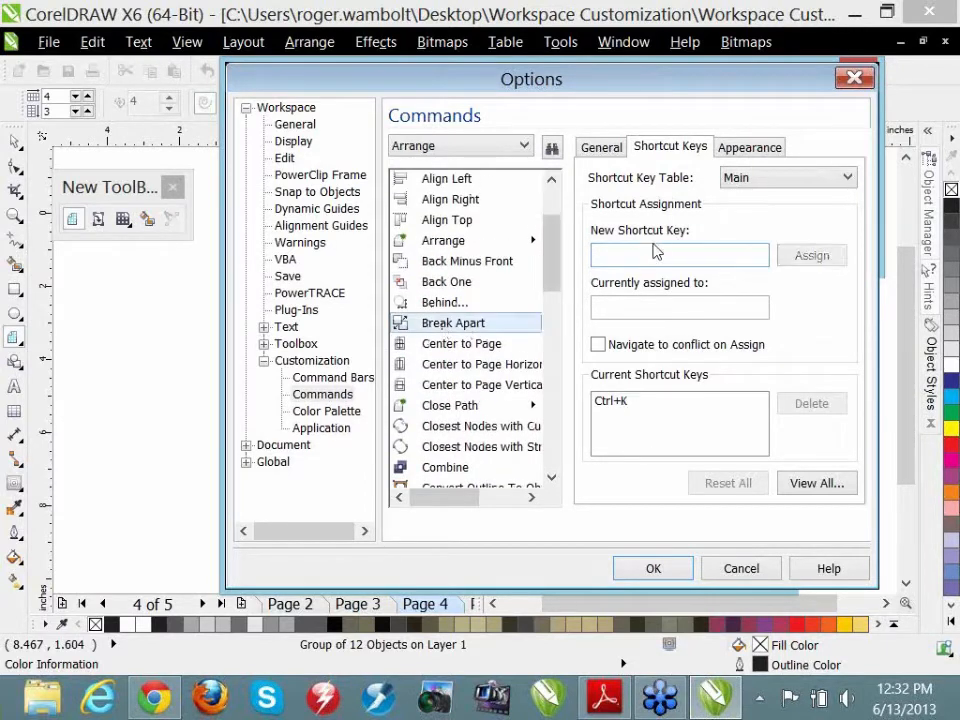
left_click(630, 256)
key("k")
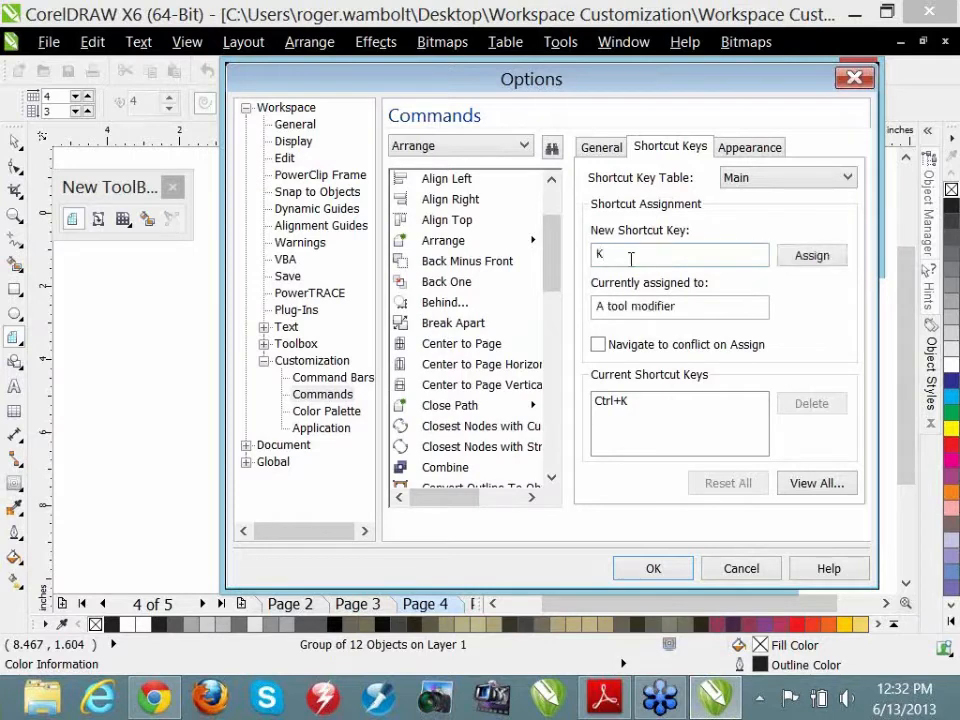
left_click(812, 257)
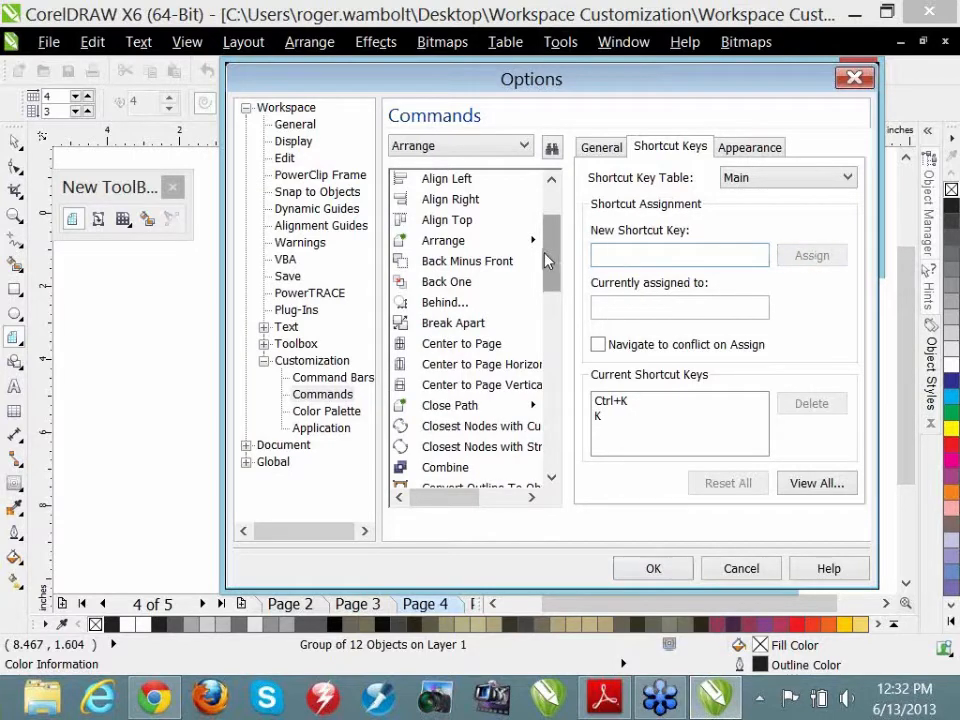
- Assign S as the shortcut key for the View category's Page Sorter View command and accept the options
left_click(485, 148)
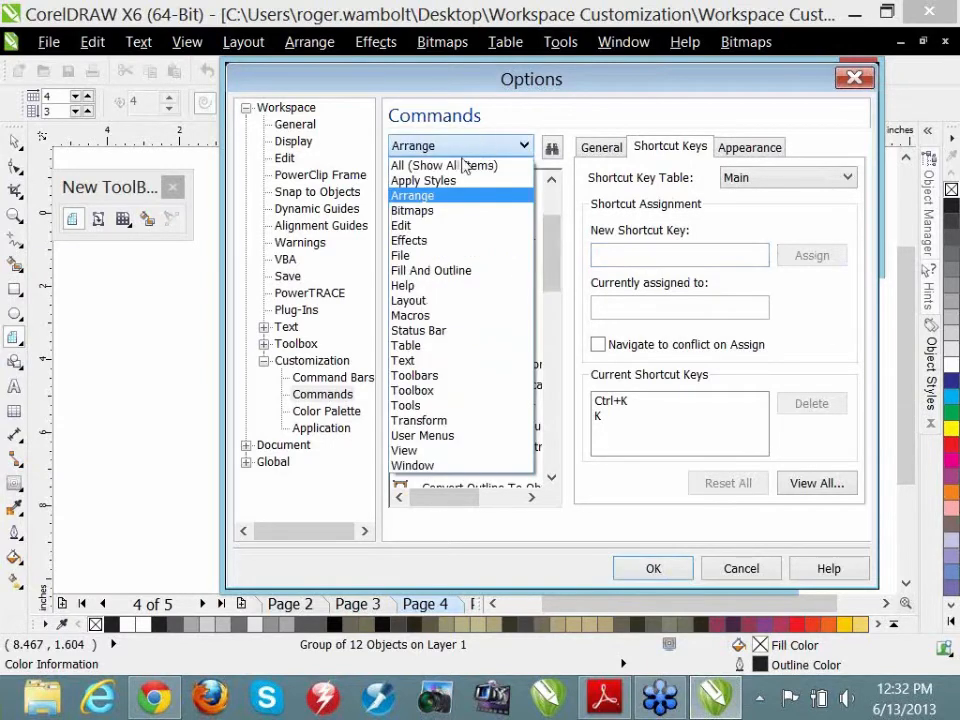
left_click(449, 456)
left_click_drag(550, 200, 537, 336)
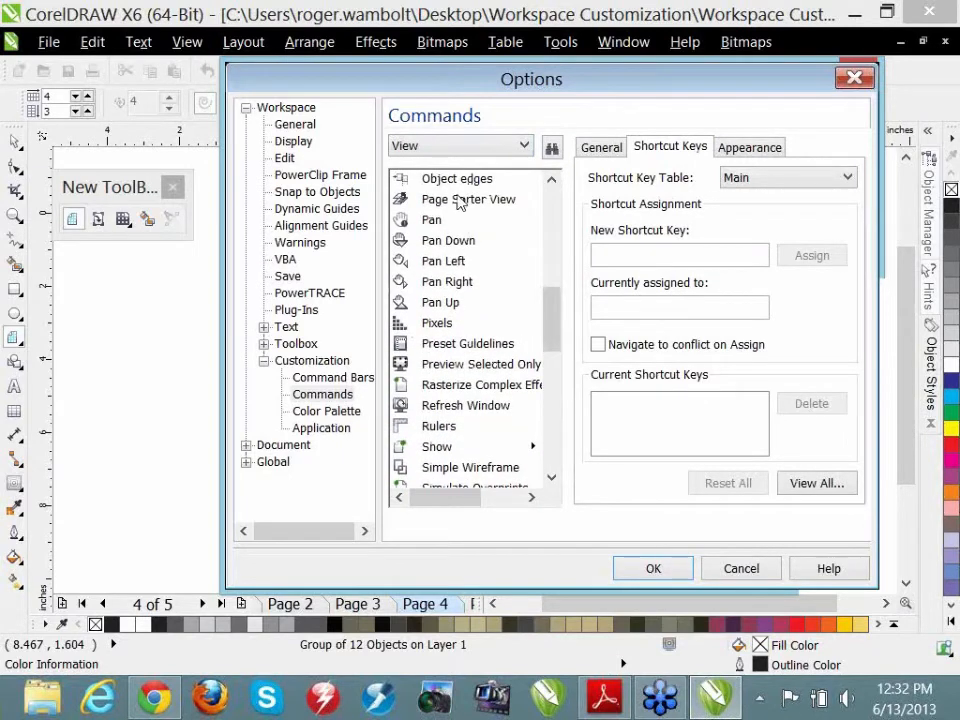
left_click(601, 256)
key("s")
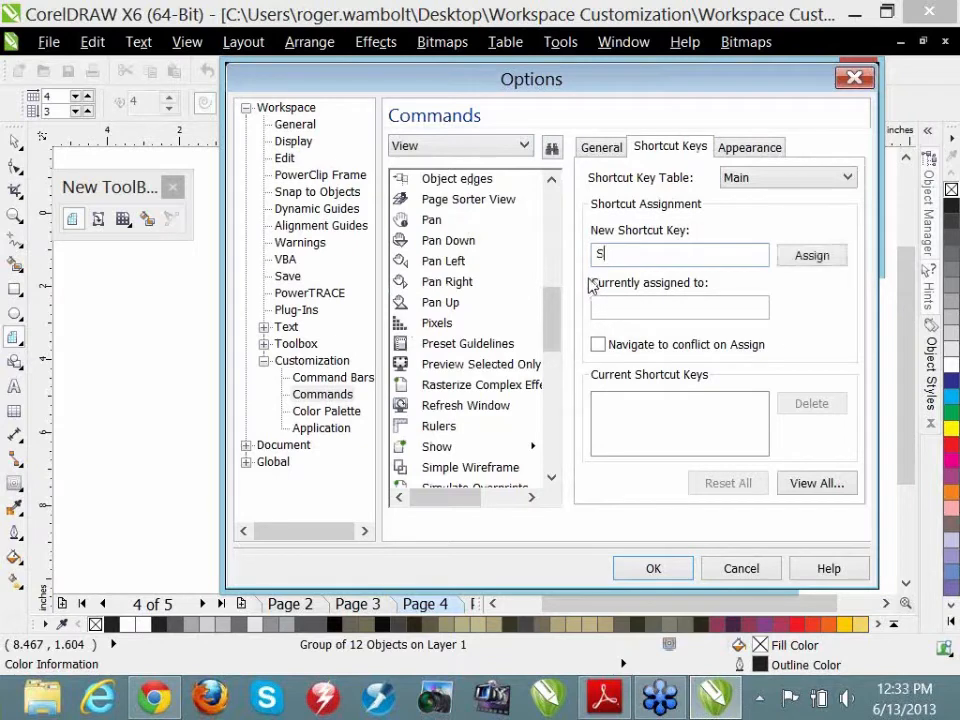
left_click(810, 256)
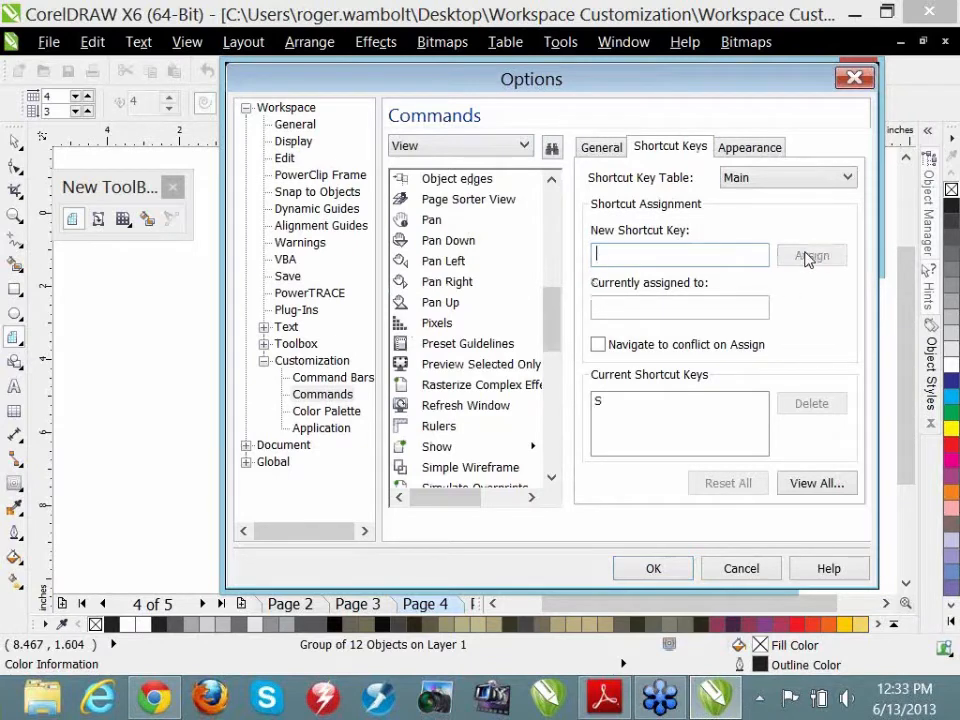
left_click(651, 574)
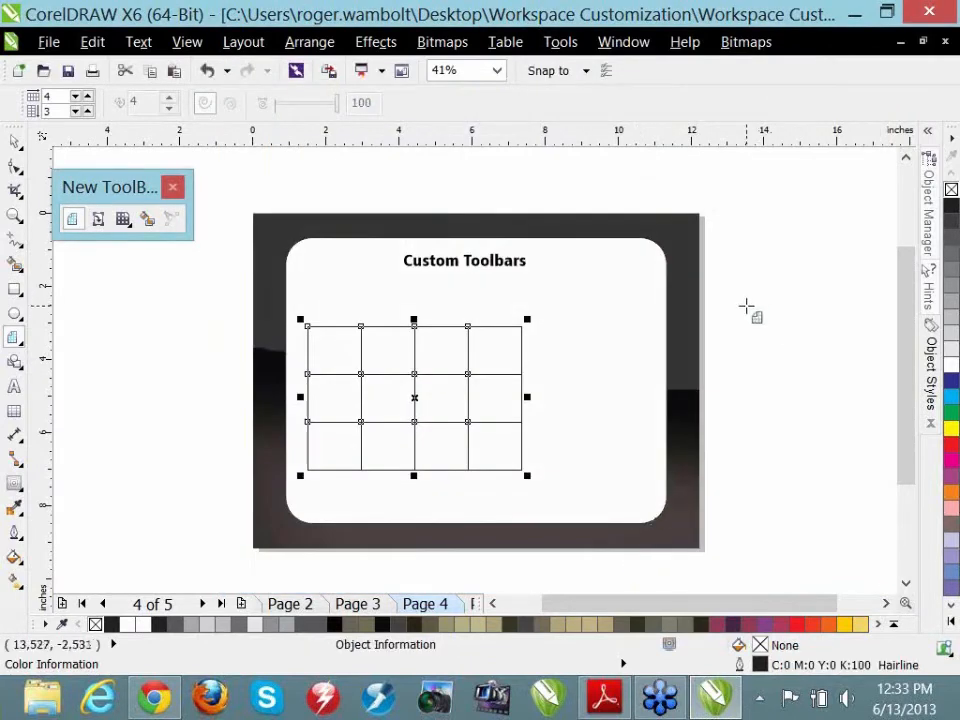
- Test the newly assigned Page Sorter View command, reopen page 4 from the sorter and deselect the grid
key("s")
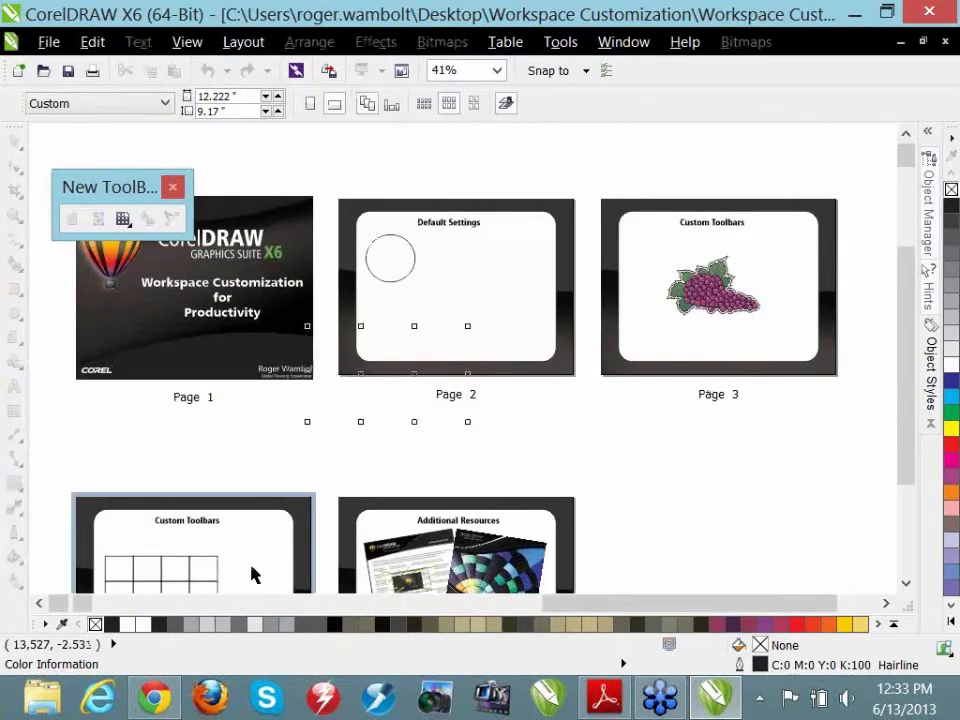
double_click(252, 575)
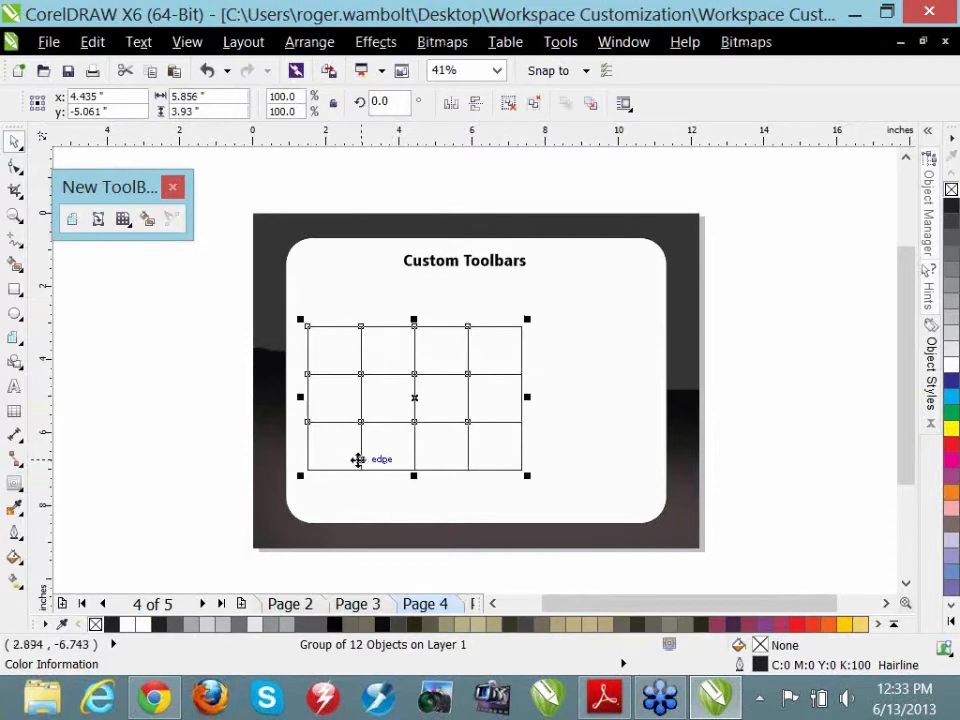
left_click(170, 372)
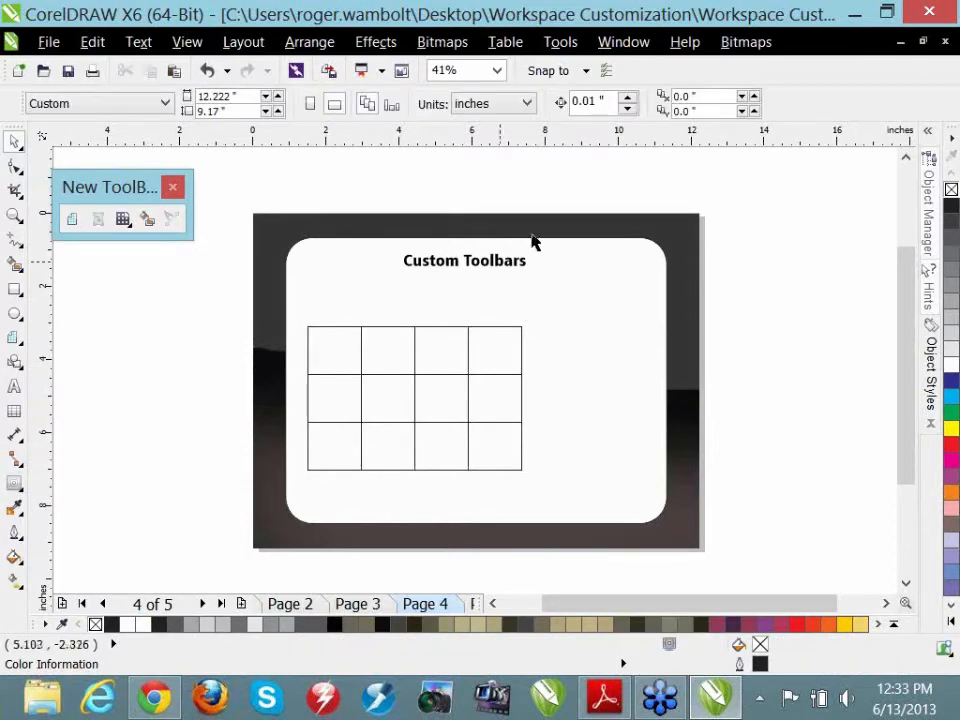
left_click_drag(540, 300, 411, 506)
left_click(473, 377)
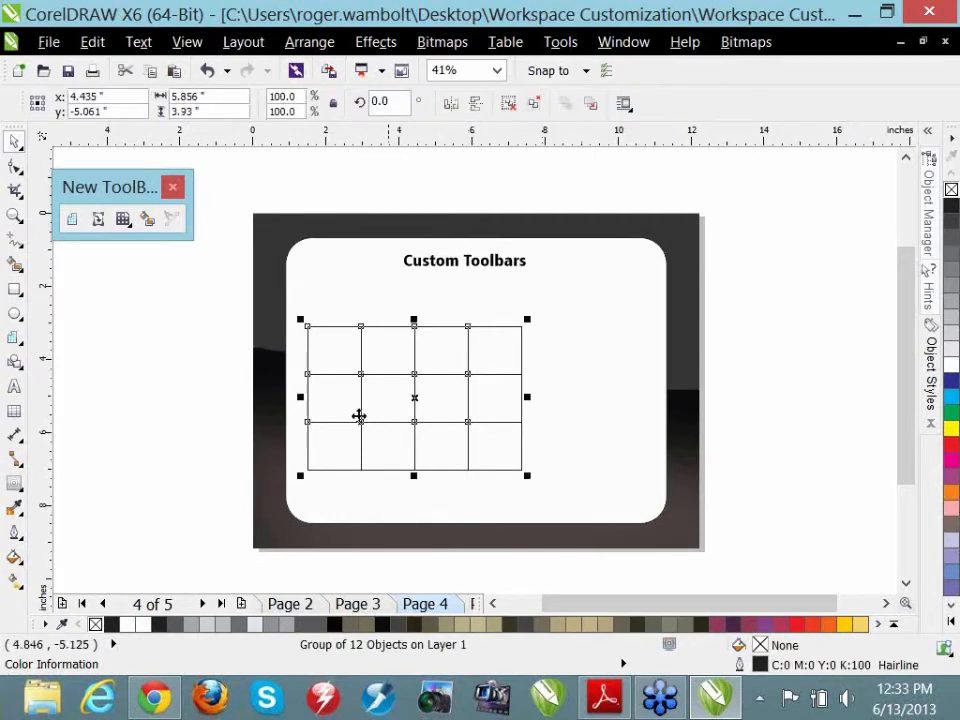
left_click(282, 380)
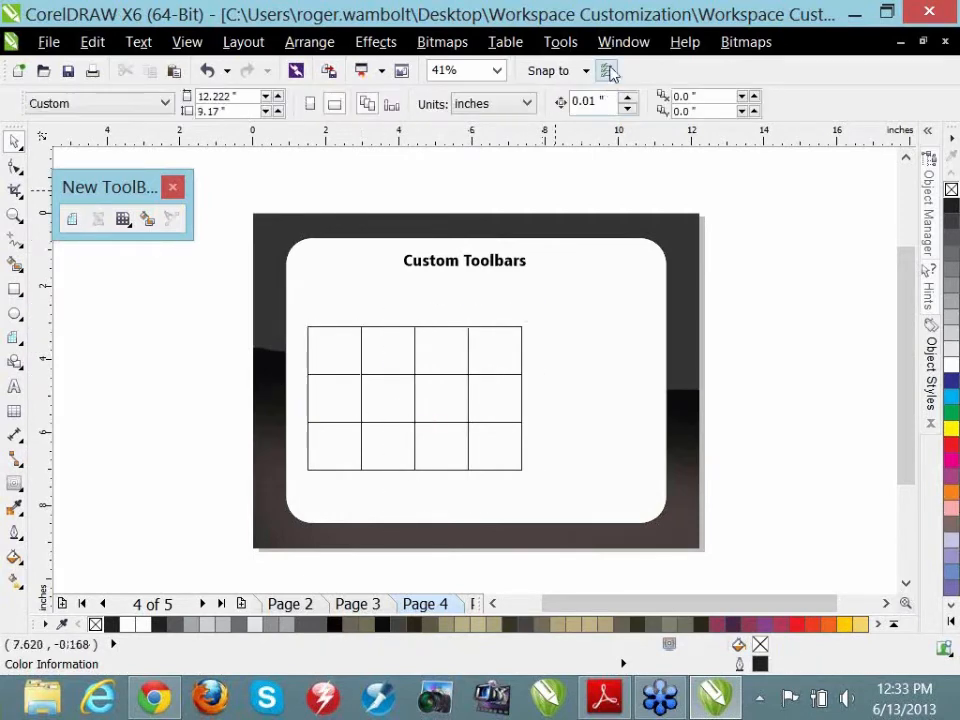
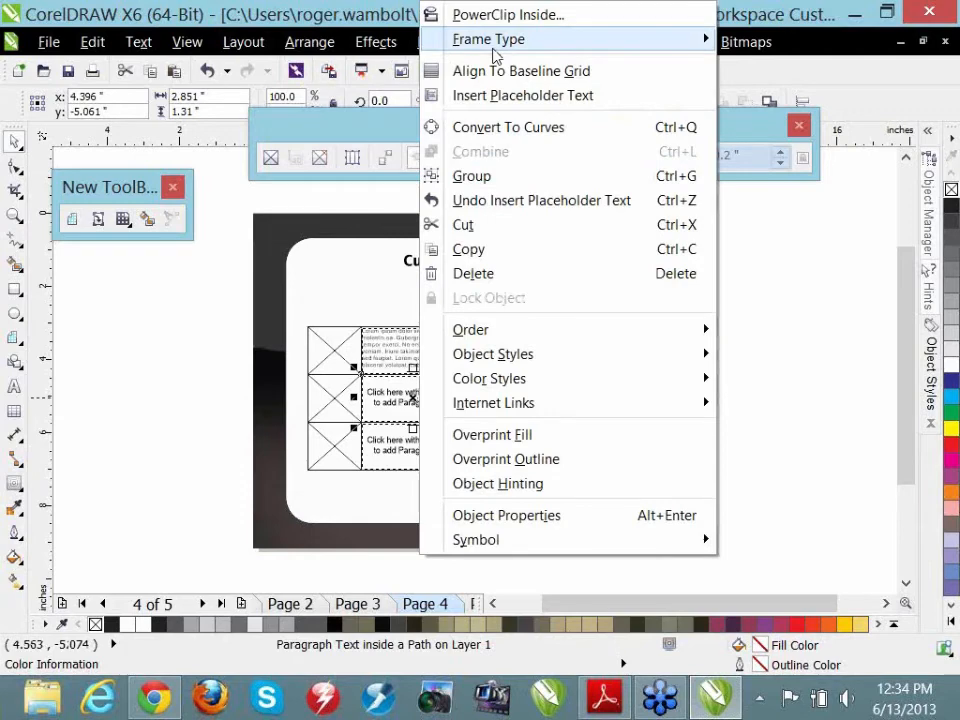
- Insert placeholder text into the middle and bottom text frames of the left block on page 4
left_click(503, 94)
right_click(421, 446)
left_click(530, 97)
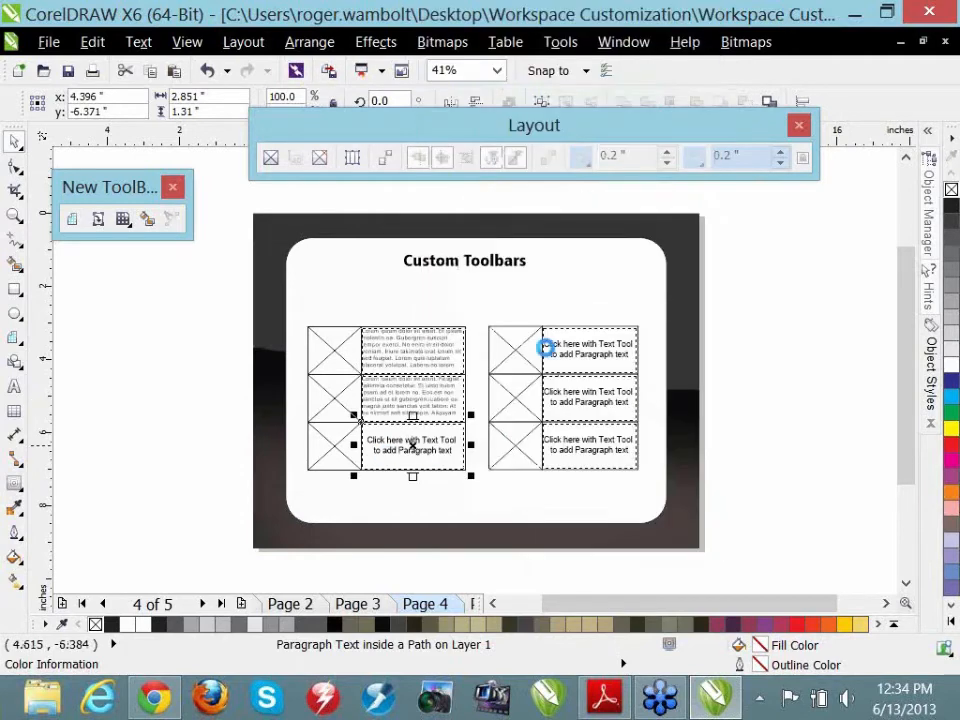
- Insert placeholder text into all three text frames of the right block, then deselect
left_click(595, 356)
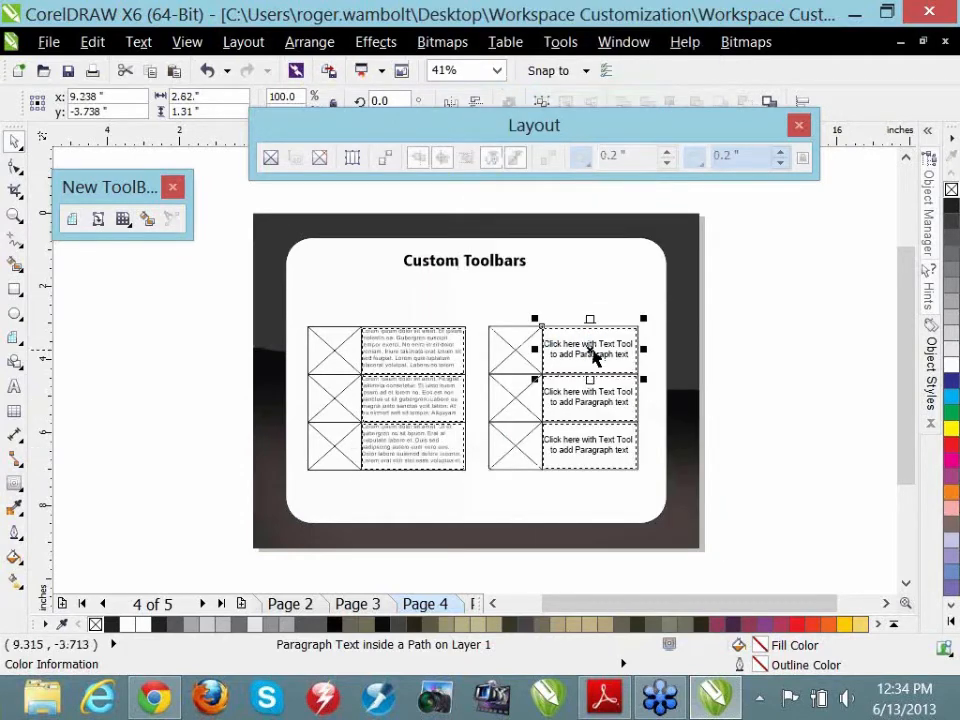
right_click(595, 356)
left_click(610, 96)
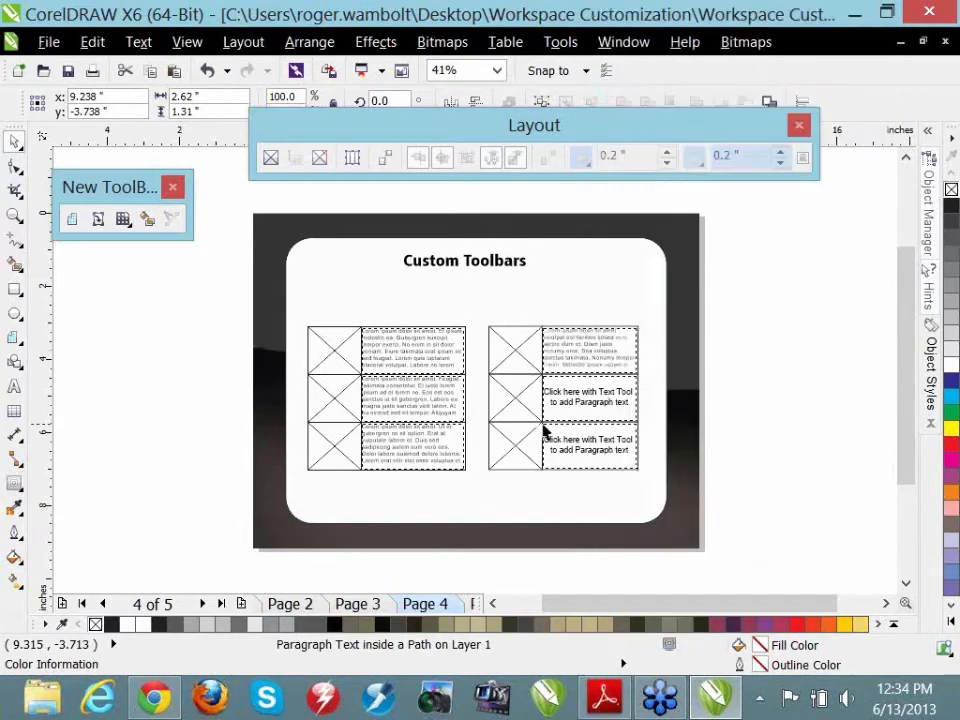
left_click(585, 410)
right_click(581, 404)
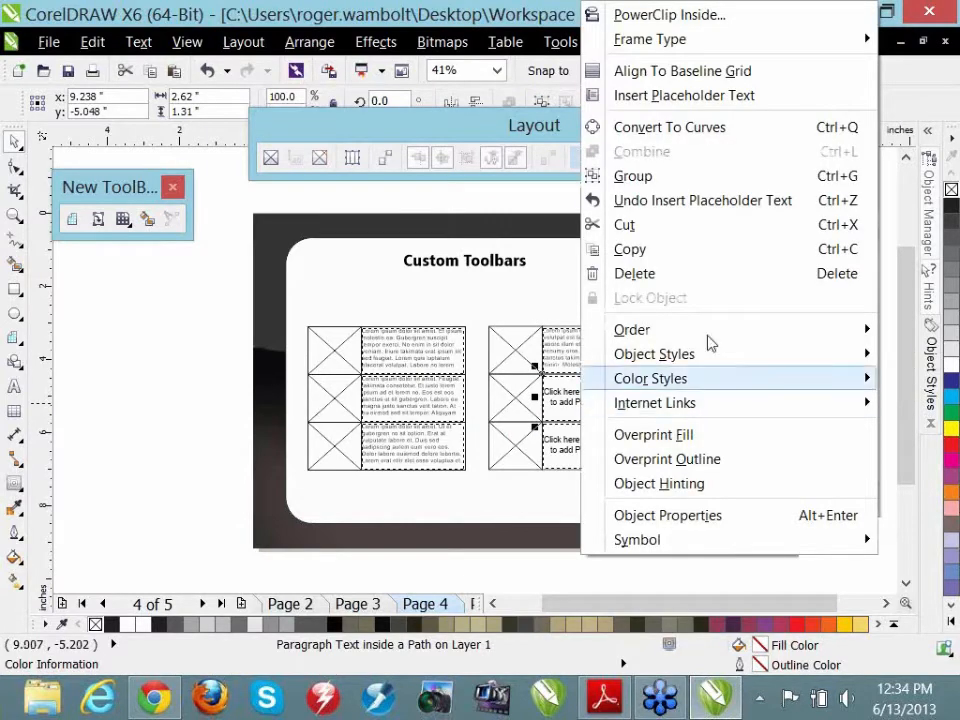
left_click(700, 95)
left_click(574, 450)
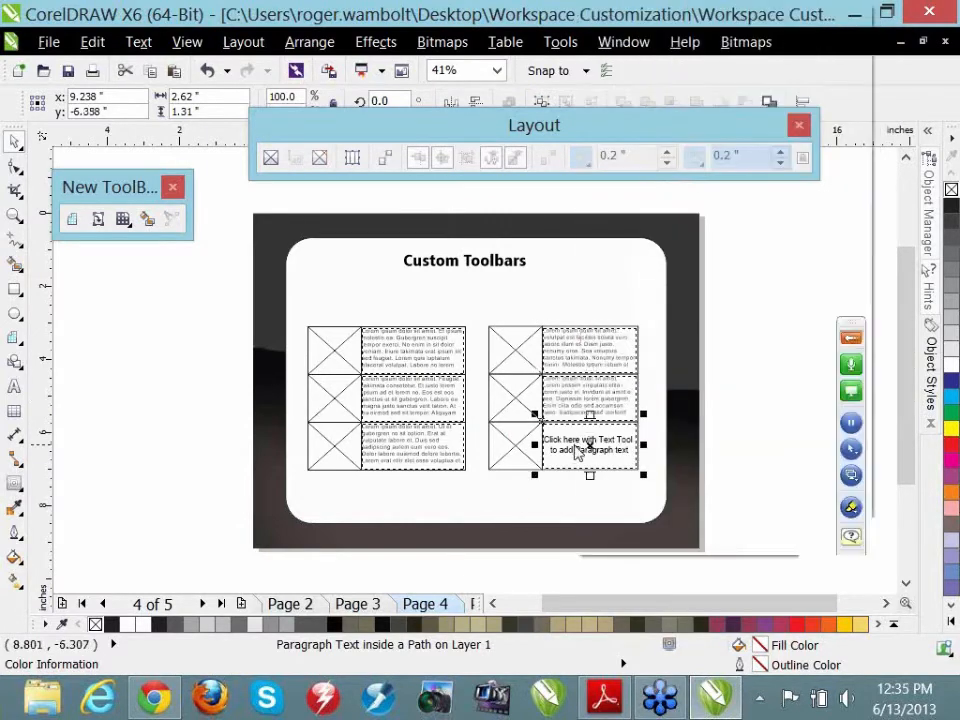
right_click(574, 450)
left_click(690, 95)
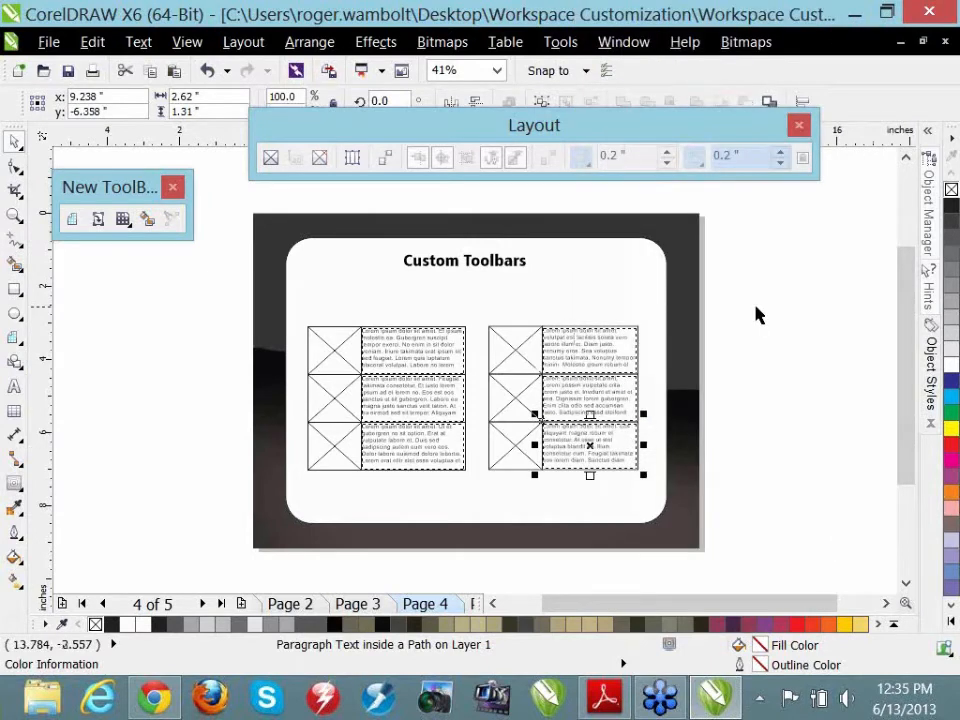
left_click(733, 274)
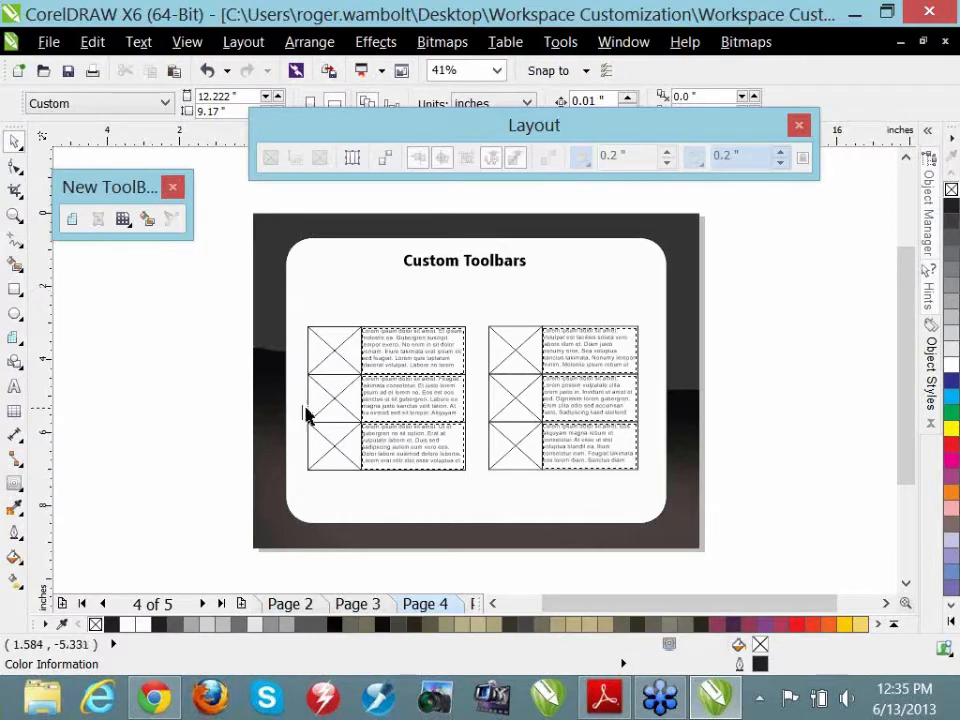
- Start an import from the Desktop's Workspace Customization folder and show its files in the Details view
left_click(326, 71)
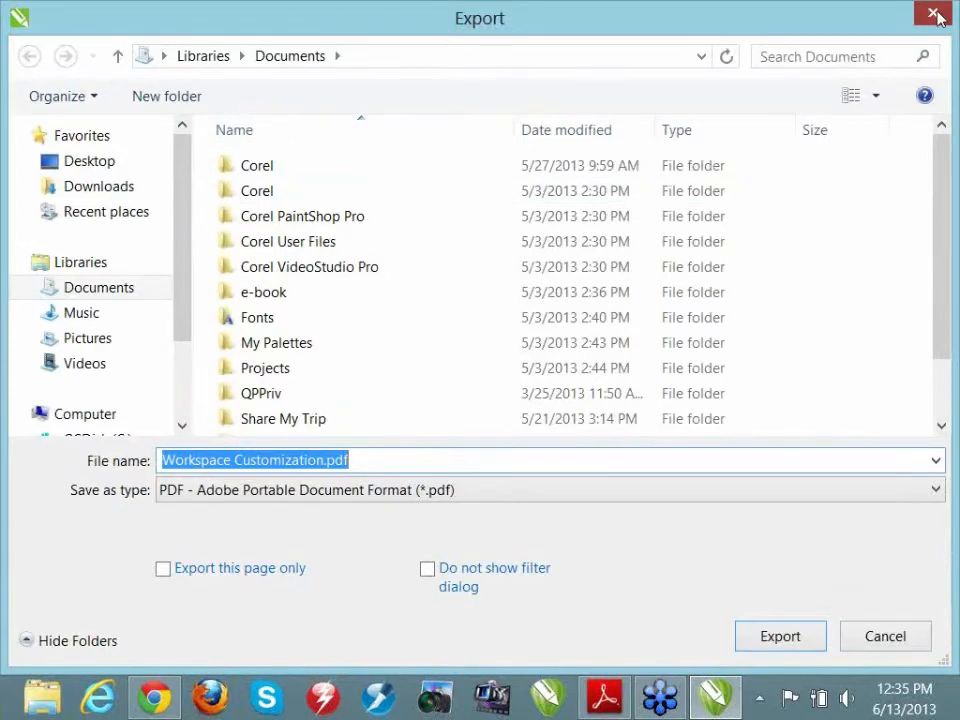
left_click(934, 14)
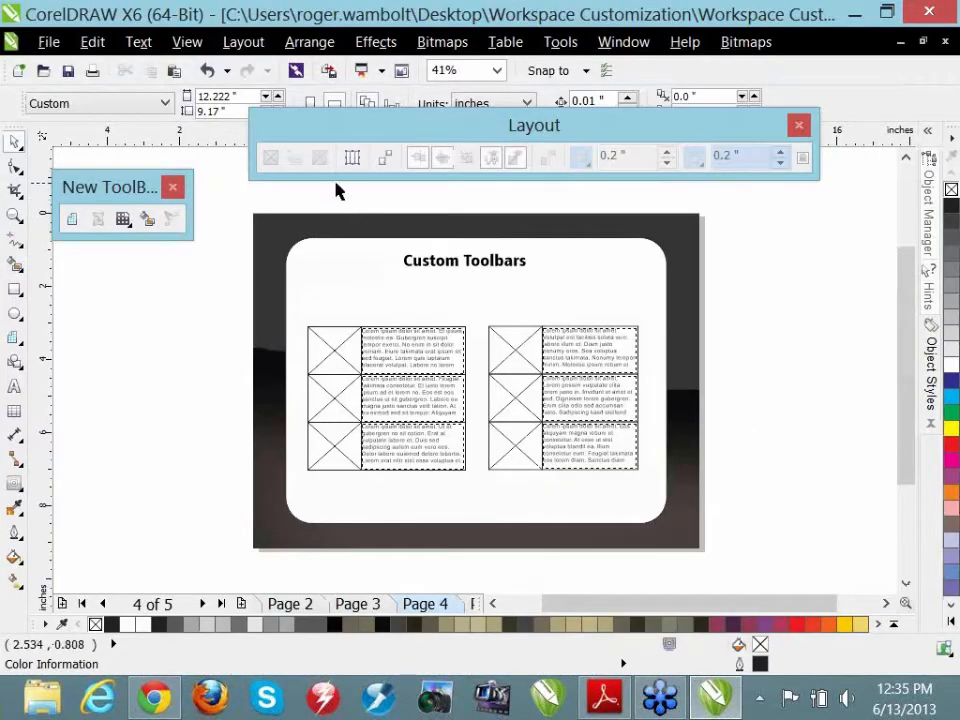
left_click(47, 41)
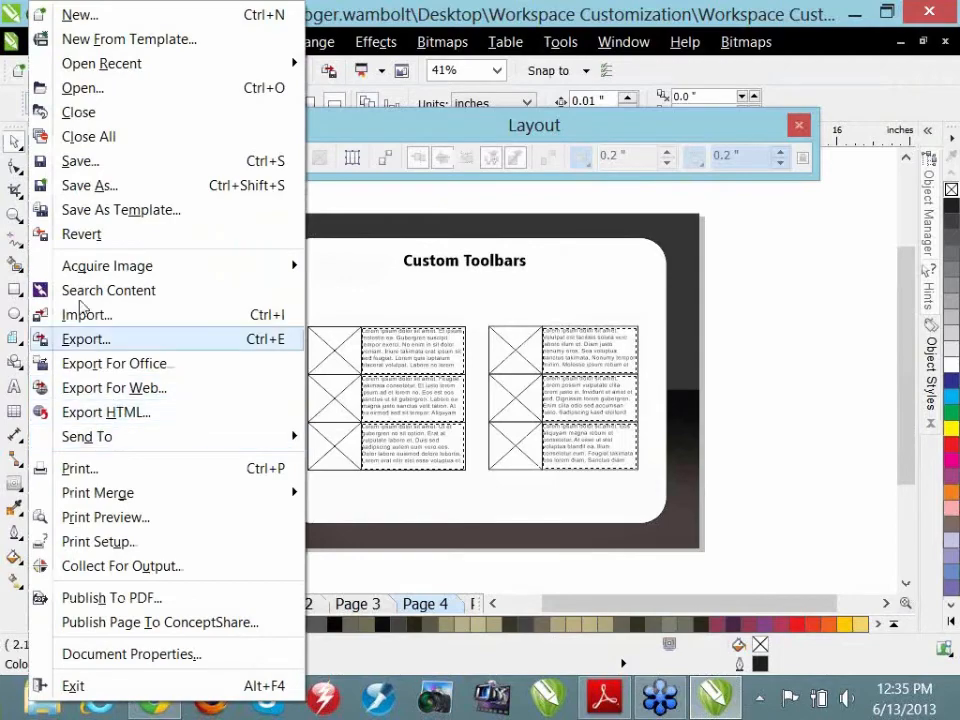
left_click(87, 317)
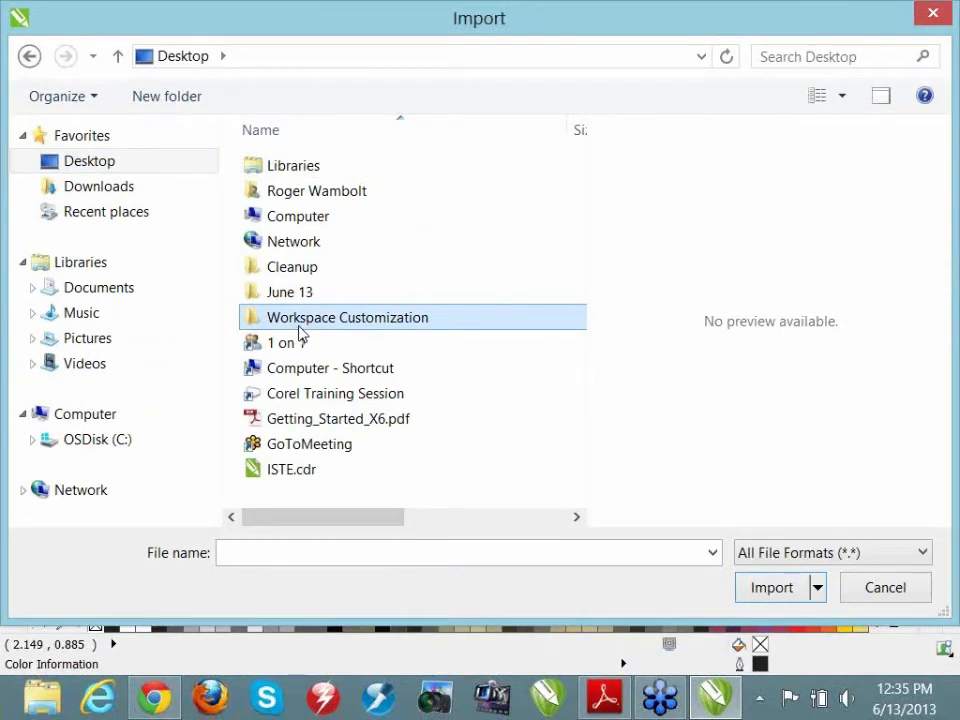
double_click(299, 324)
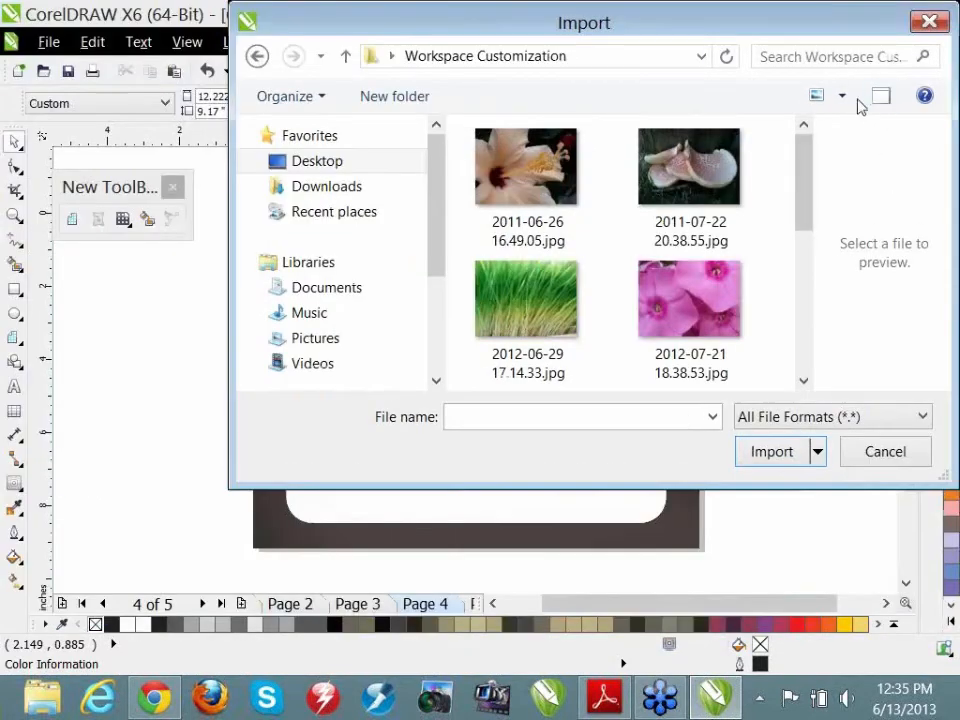
left_click(846, 97)
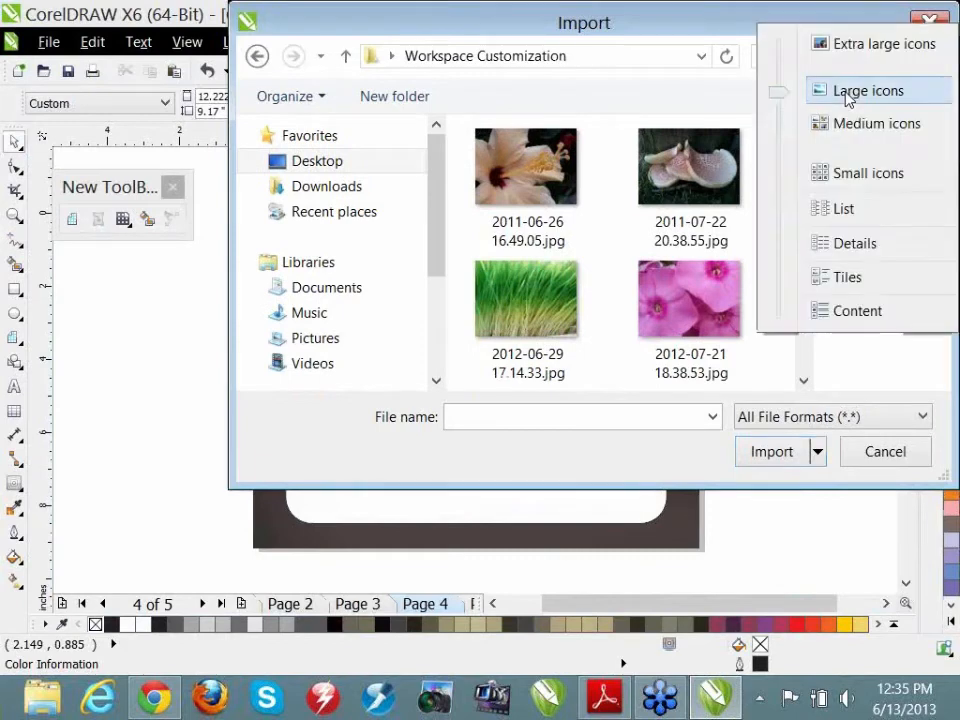
left_click(855, 245)
- Import the six JPG photos dated 2011-06-26 through 2012-08-04 and dismiss the extra import dialog
left_click(540, 167)
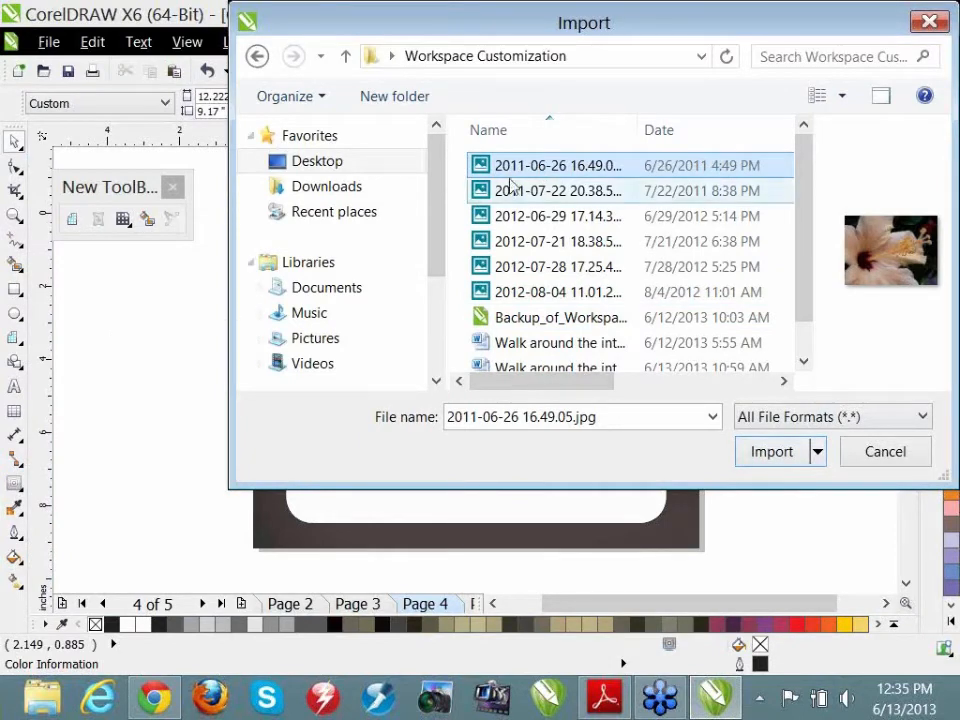
left_click(557, 292, "shift")
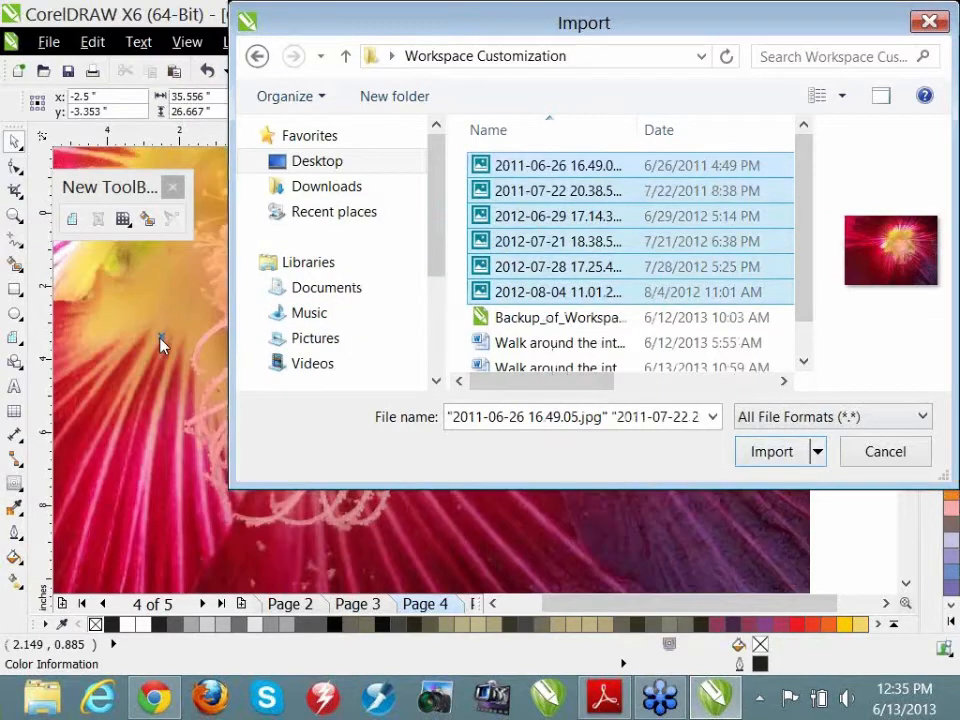
left_click(910, 455)
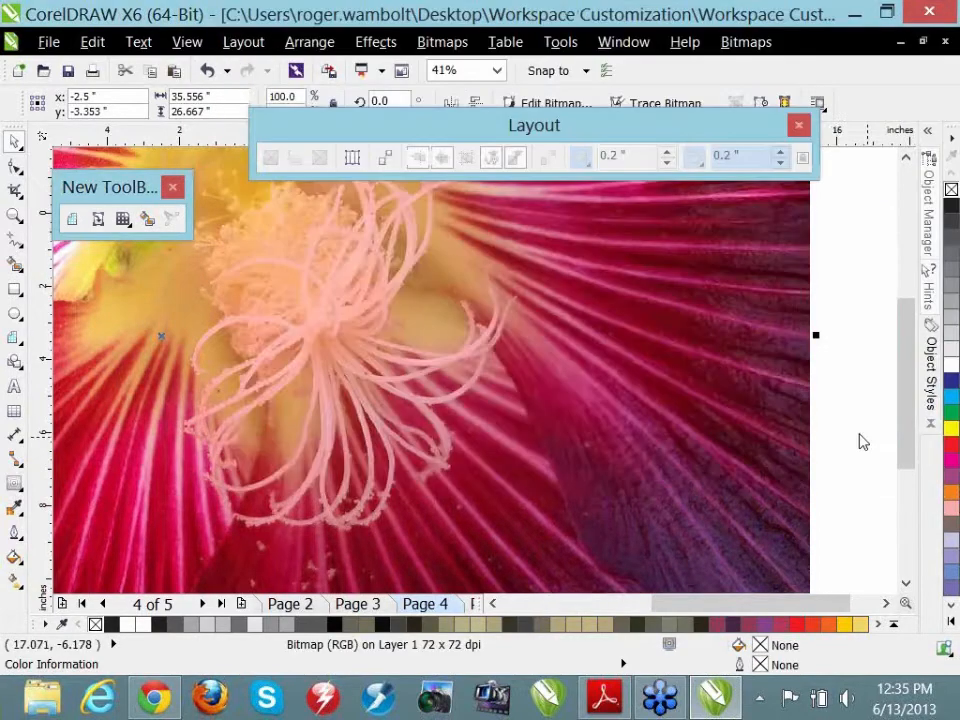
- Show the whole drawing and select the full stack of six imported photos
key("F4")
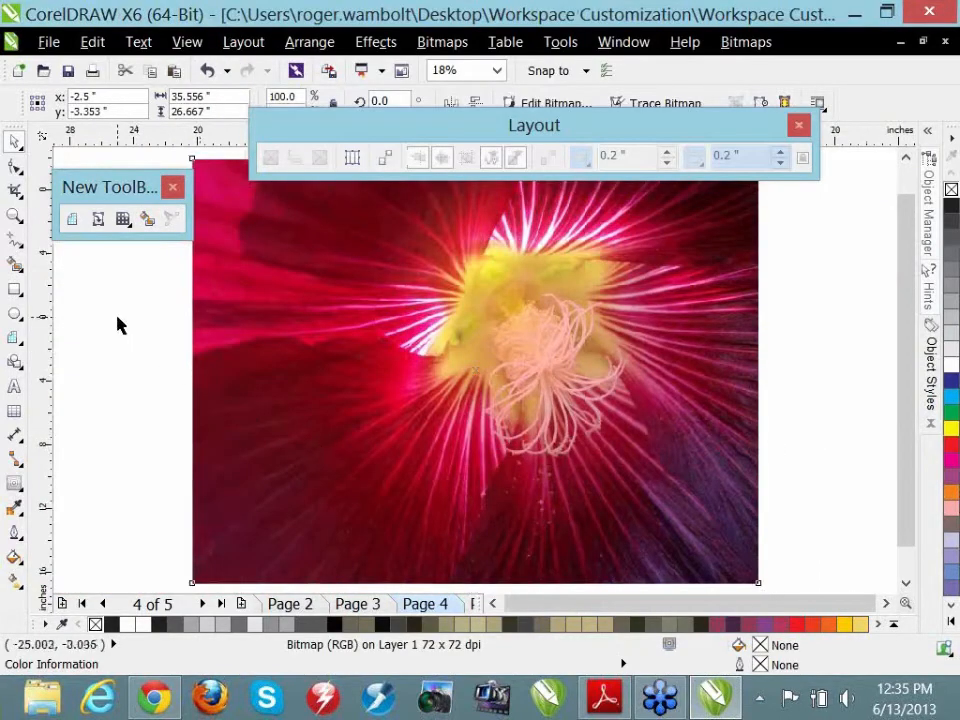
left_click(116, 324)
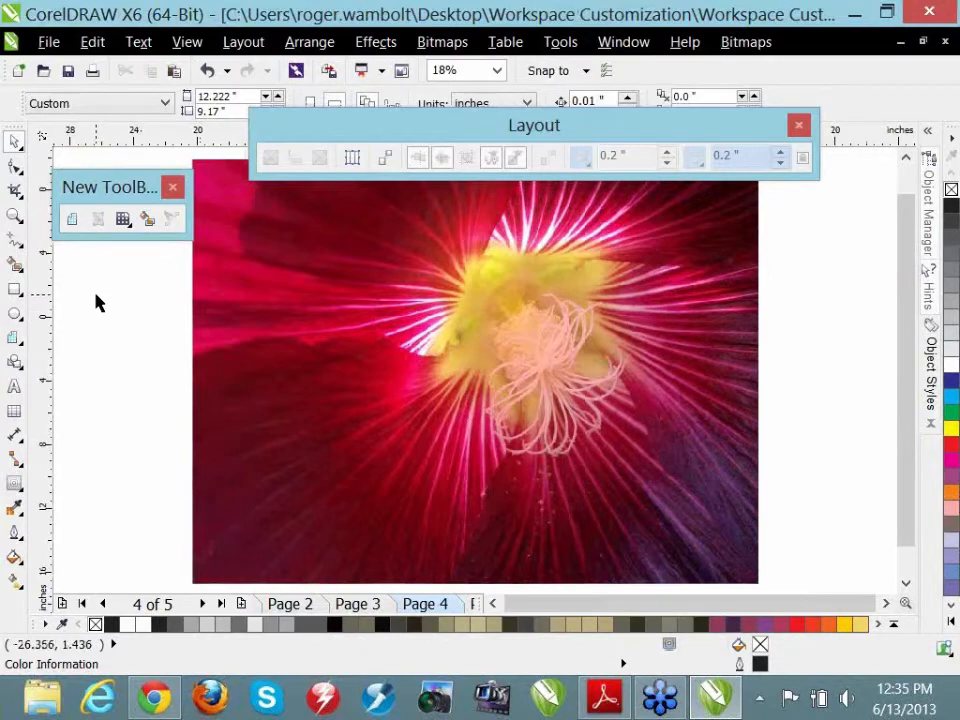
left_click_drag(96, 296, 255, 343)
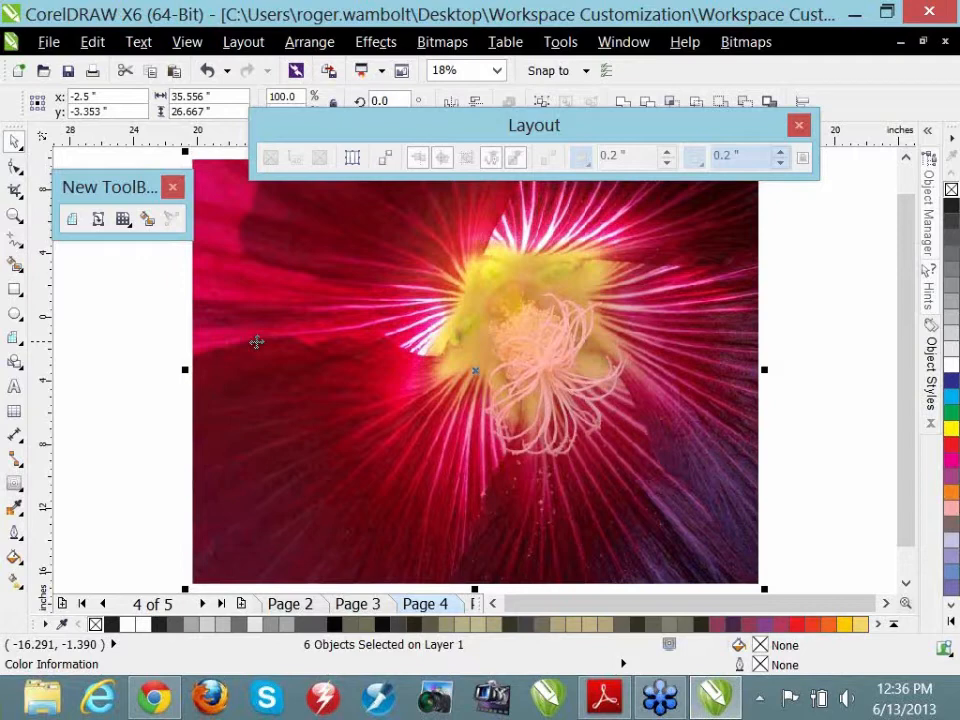
- Try a width of 1.5 inches on the six photos, lock their proportions, and undo the distorted resize
left_click_drag(216, 97, 53, 96)
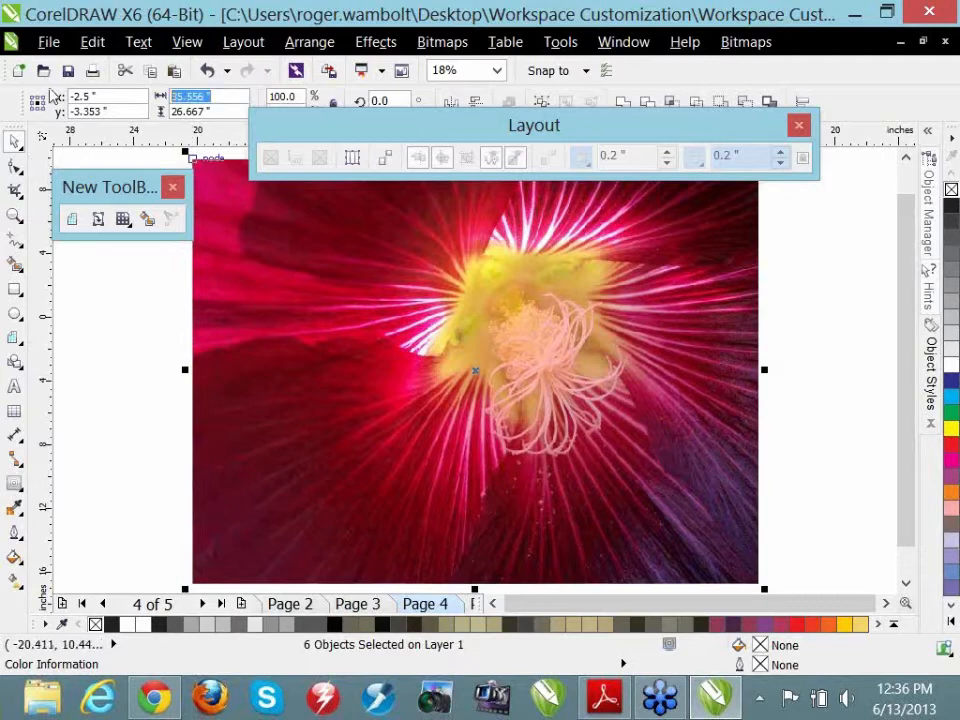
type("1.5")
left_click(331, 100)
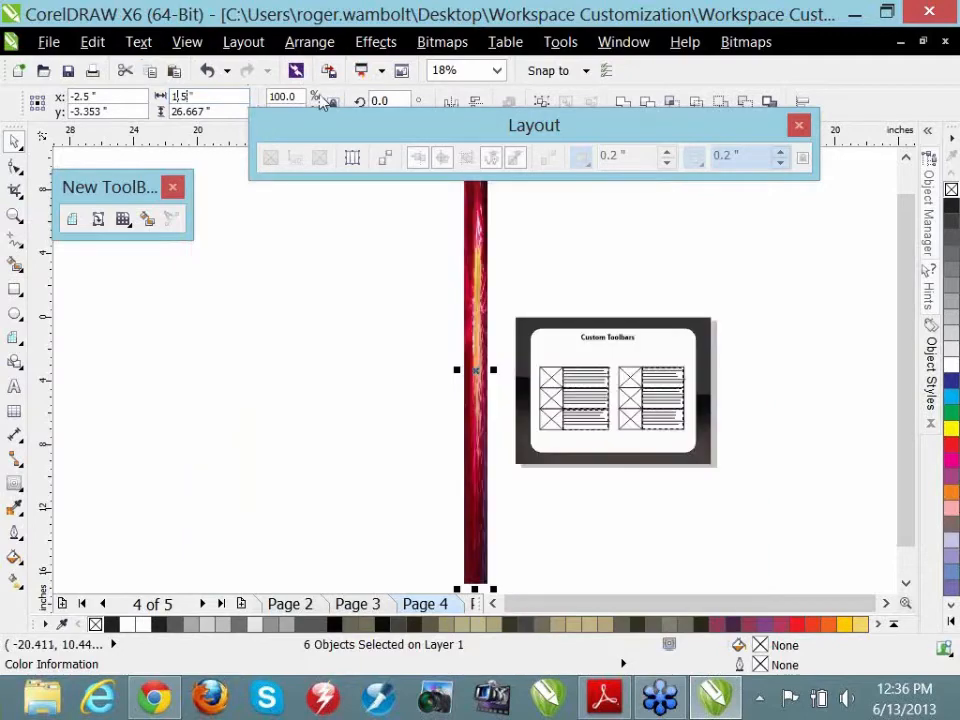
key("ctrl+z")
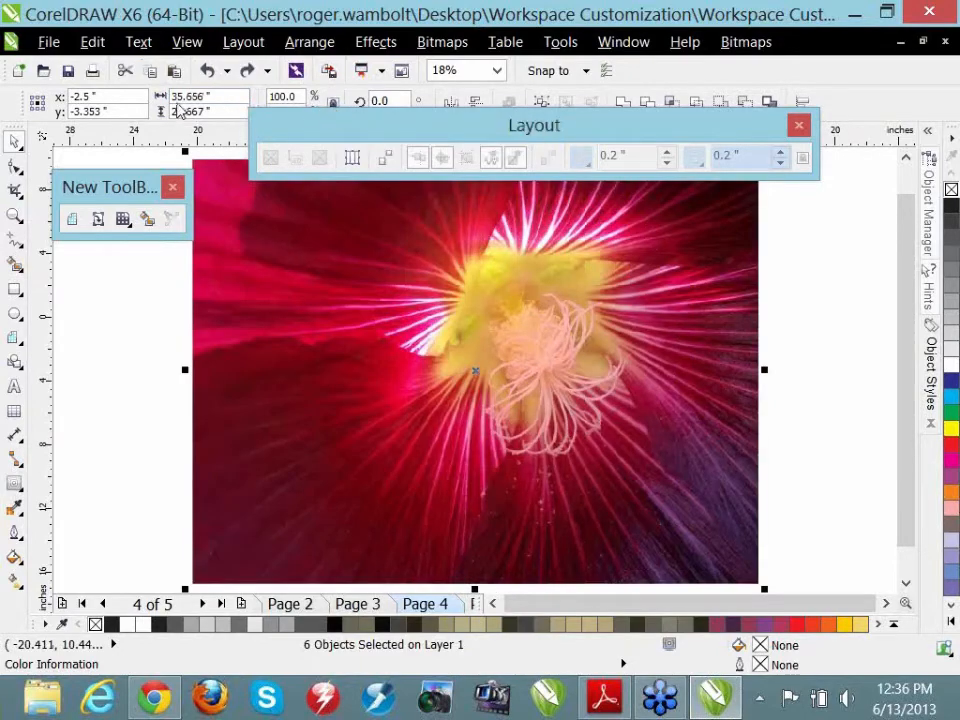
- Scale the six photos proportionally to a width of 1.5 inches and move the stack beside the page's upper-left corner
left_click(216, 96)
type("1.")
key("Return")
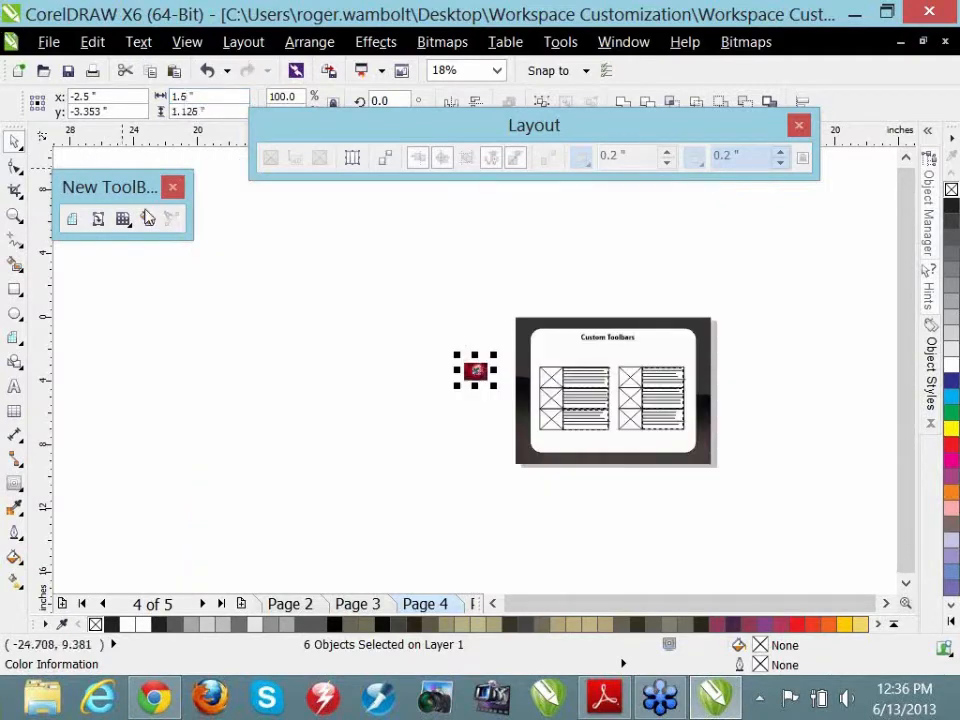
left_click(340, 313)
left_click(475, 371)
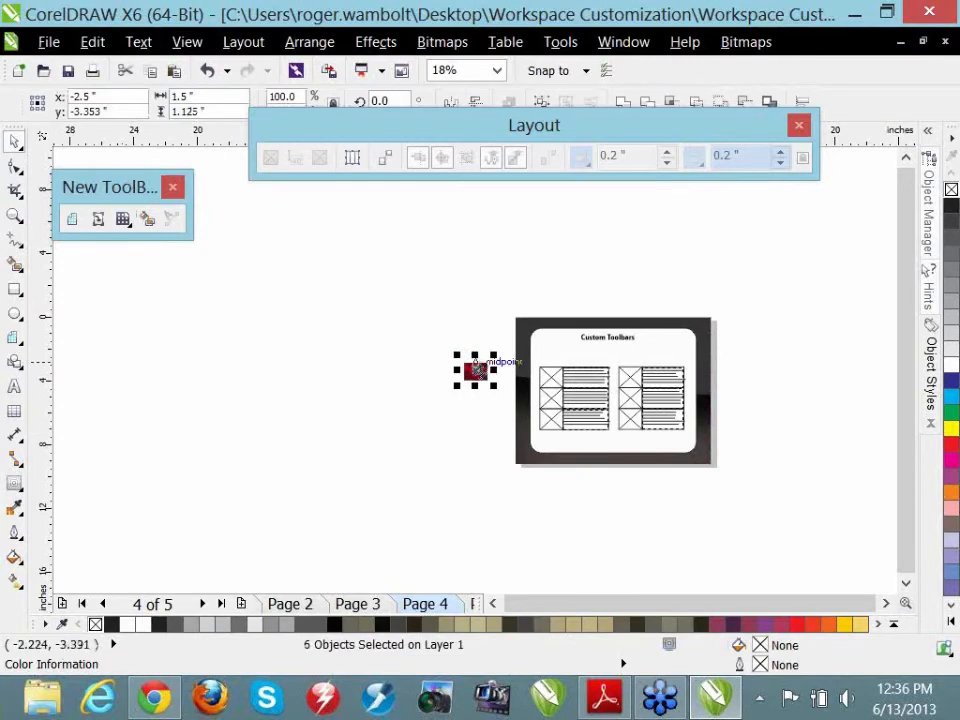
left_click_drag(475, 371, 490, 325)
scroll(498, 356, "up", 2)
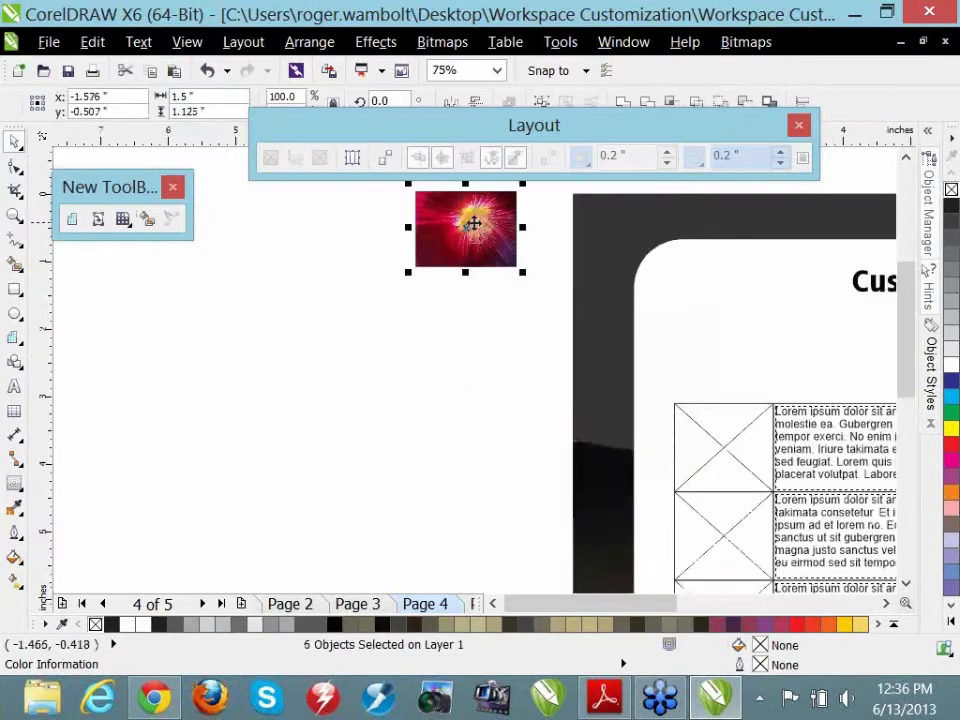
left_click(383, 381)
left_click_drag(465, 245, 422, 330)
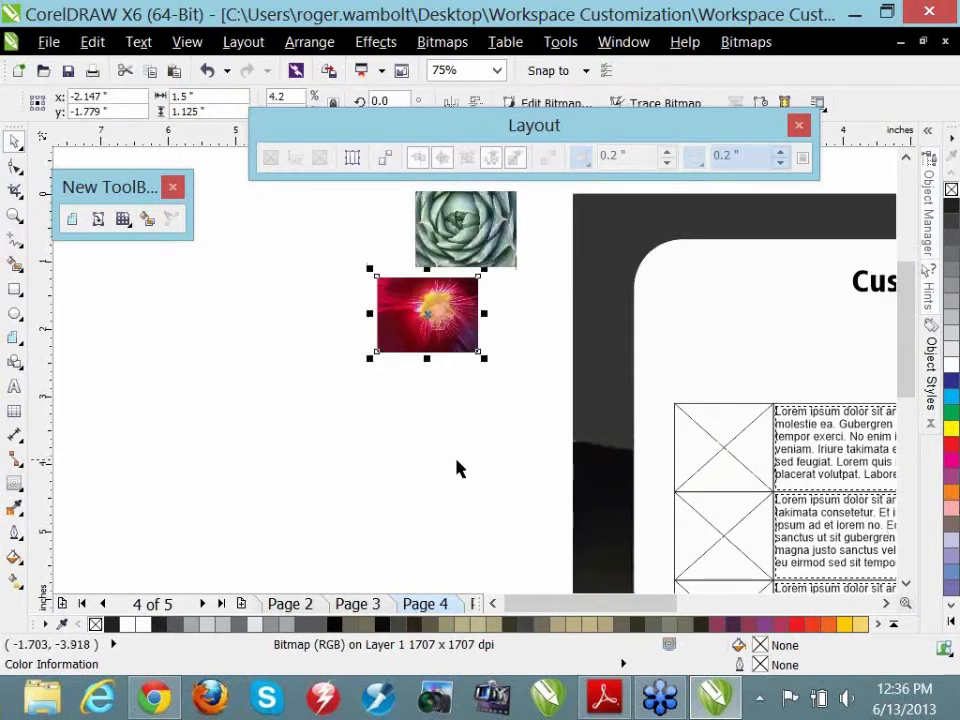
key("ctrl+z")
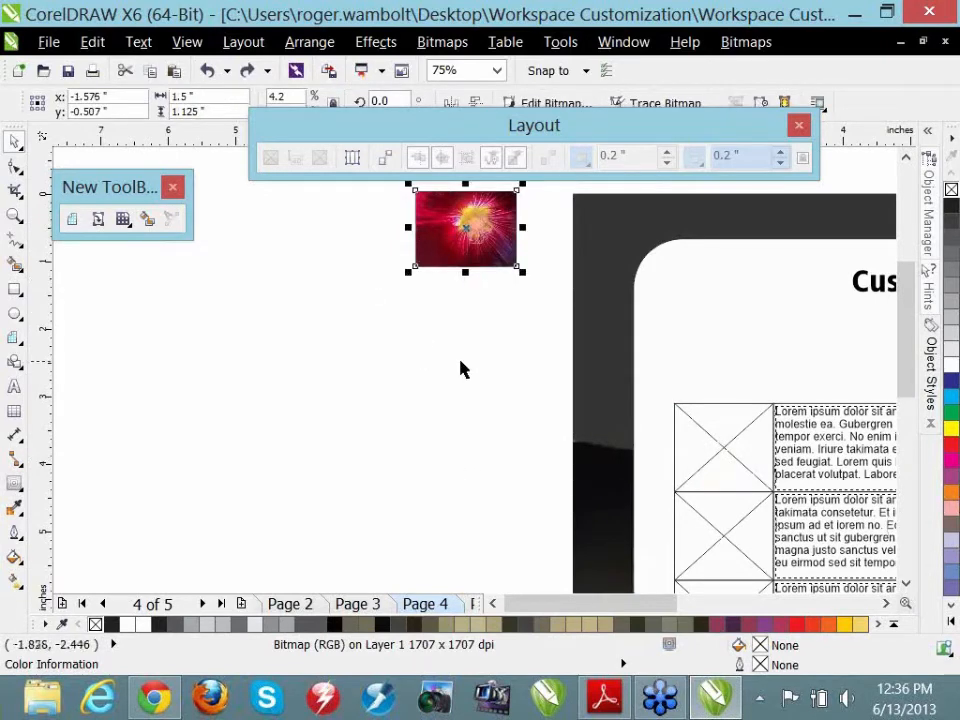
- Reselect the whole photo stack, enlarge it proportionally to about 2.03 inches wide, and deselect it
left_click_drag(553, 318, 322, 180)
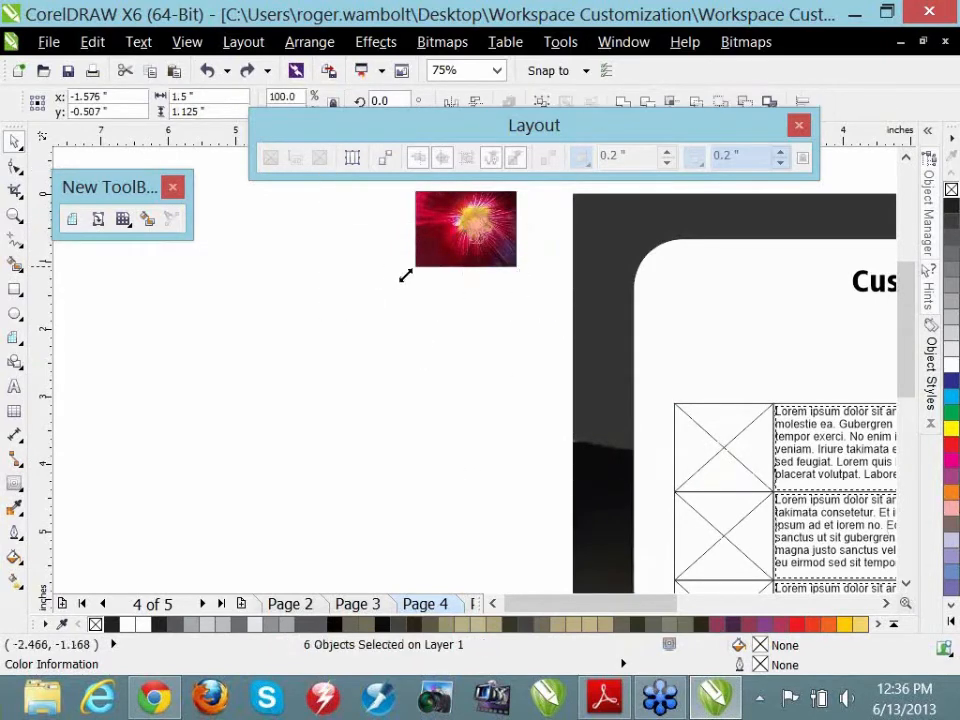
left_click_drag(405, 273, 386, 296)
left_click(270, 360)
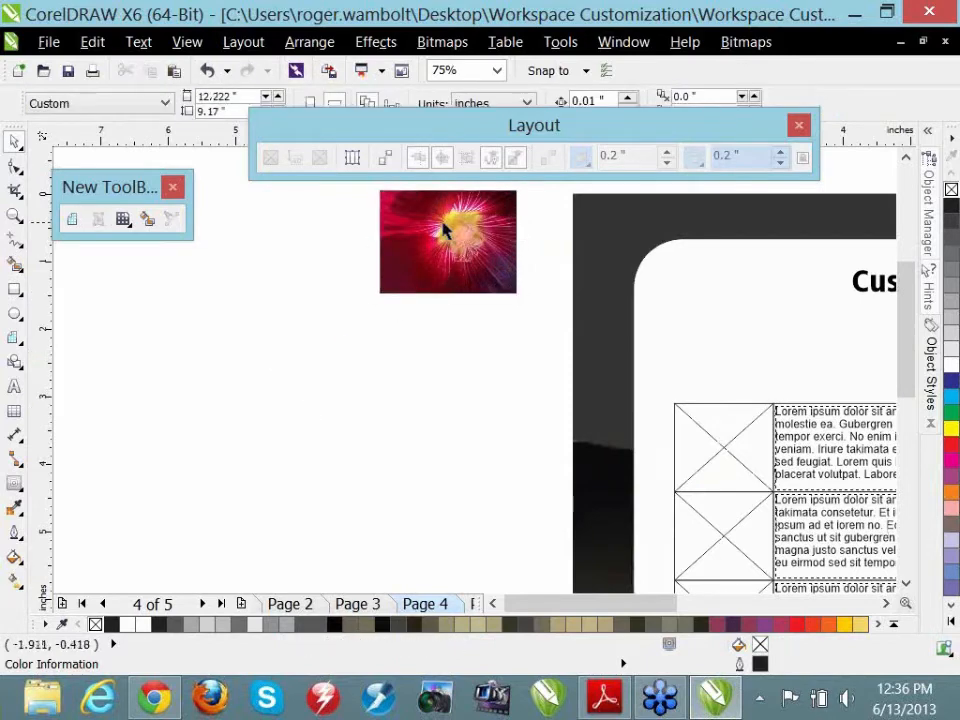
- Move the red flower and succulent photos off the stack into the empty area beside the page
left_click_drag(445, 230, 272, 334)
left_click_drag(426, 236, 419, 340)
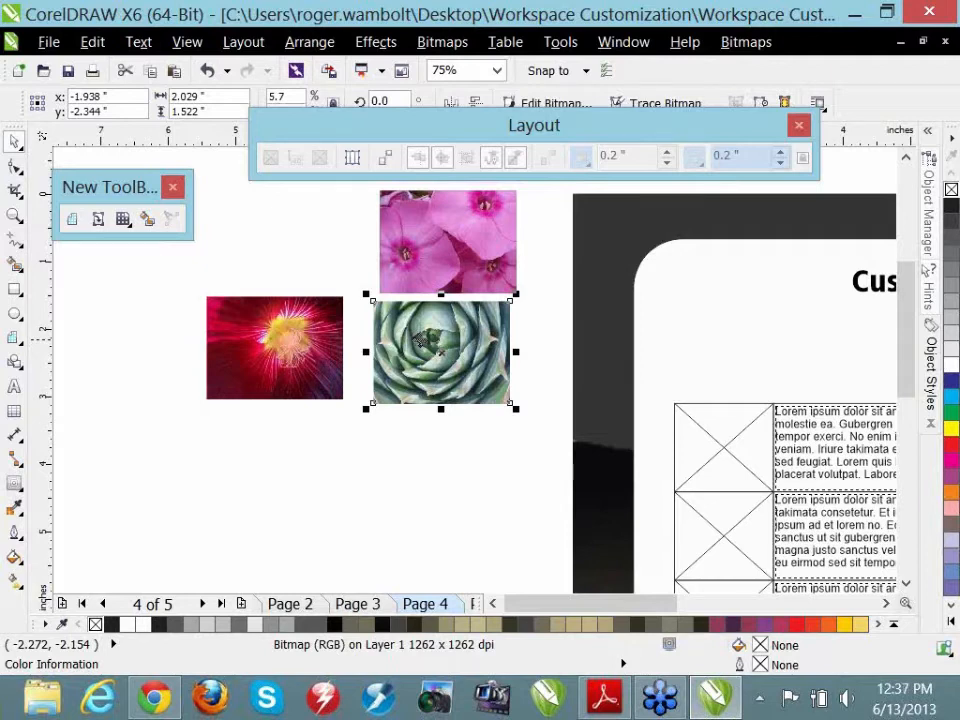
- Convert the red flower photo to a 300 dpi RGB bitmap with anti-aliasing and a transparent background
left_click(274, 337)
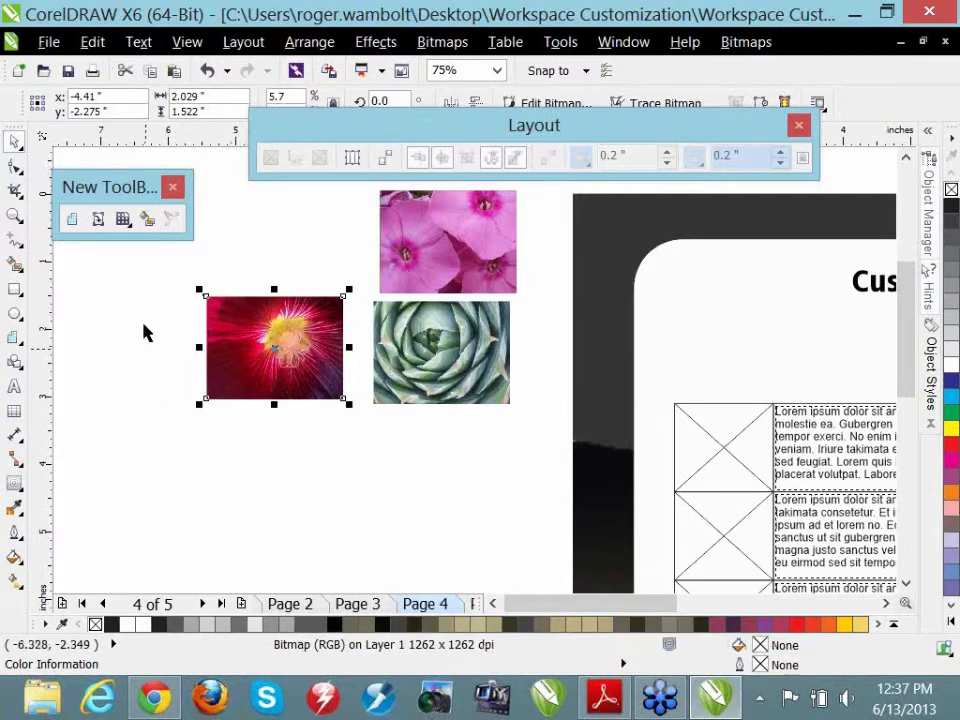
left_click(98, 219)
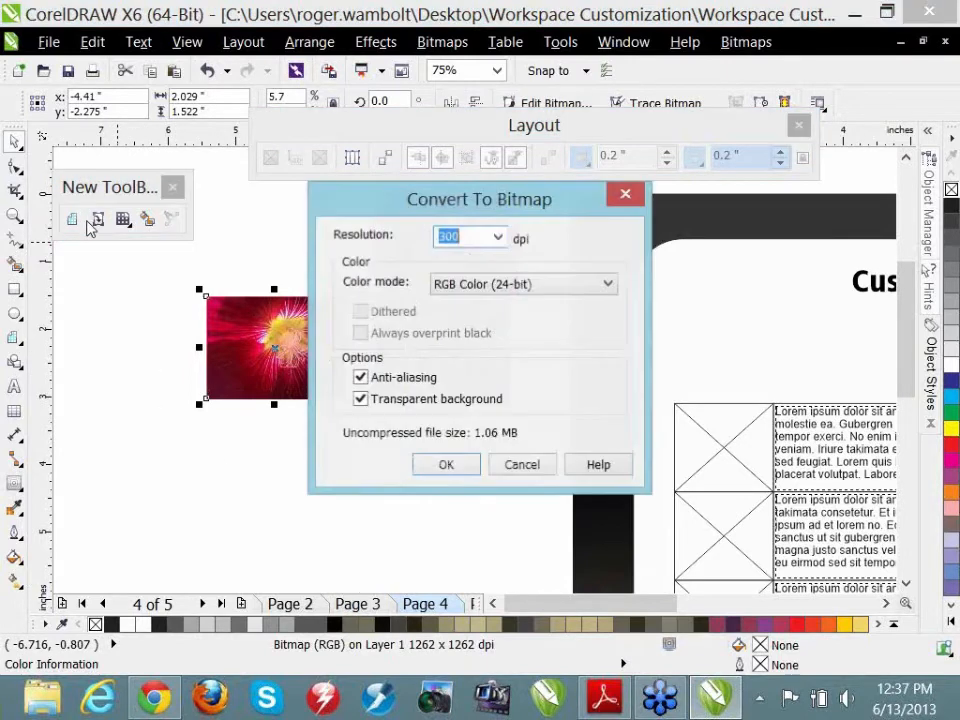
left_click(446, 468)
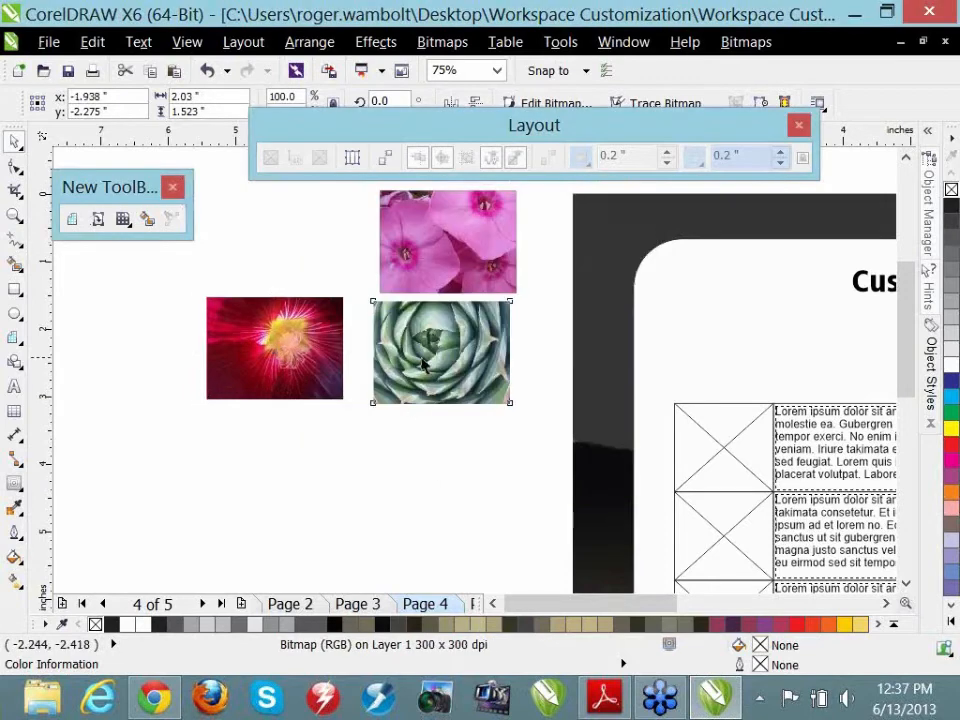
- Spread out the succulent, pink flower and grass photos so that they no longer overlap
left_click_drag(418, 368, 242, 489)
left_click(444, 244)
left_click_drag(444, 244, 476, 525)
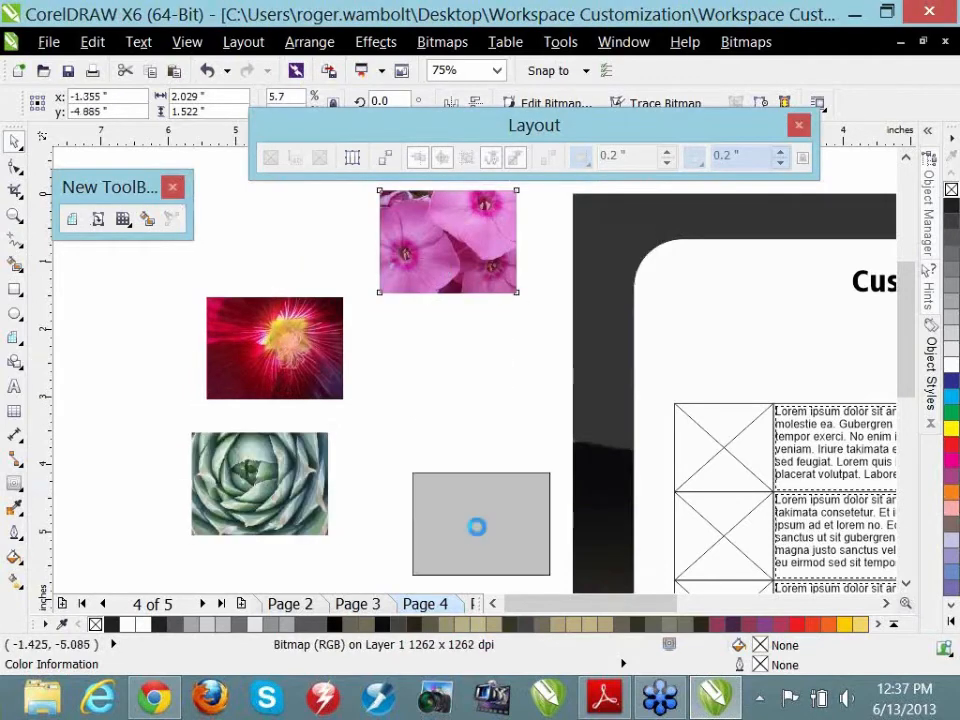
left_click(461, 252)
left_click_drag(461, 252, 480, 382)
- Convert the succulent and pink flower photos to 300 dpi RGB bitmaps
left_click(259, 483)
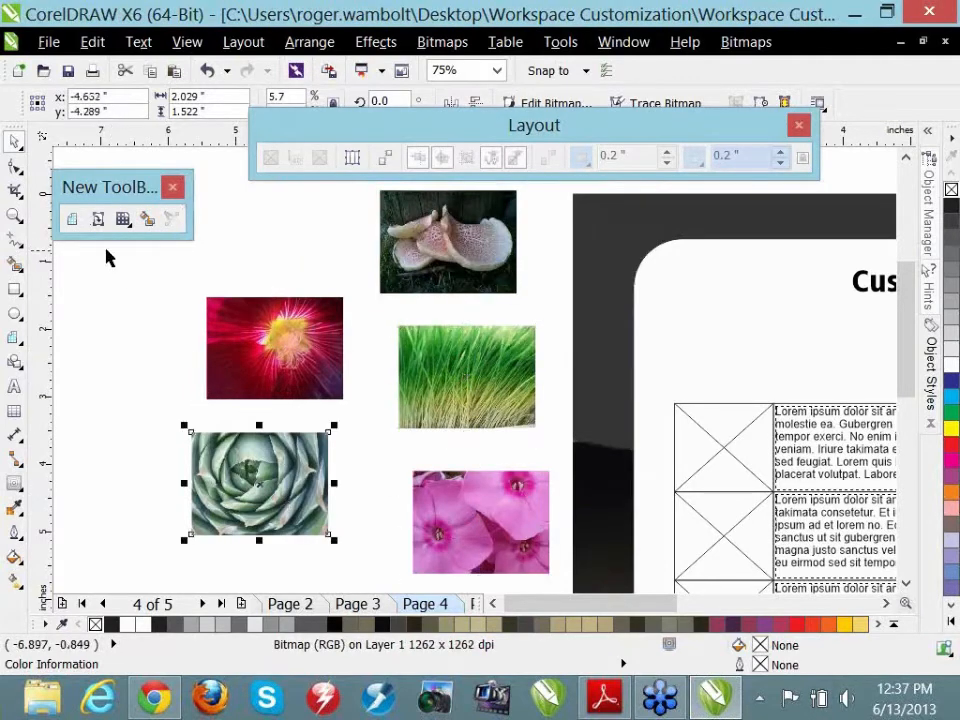
left_click(98, 218)
left_click(446, 464)
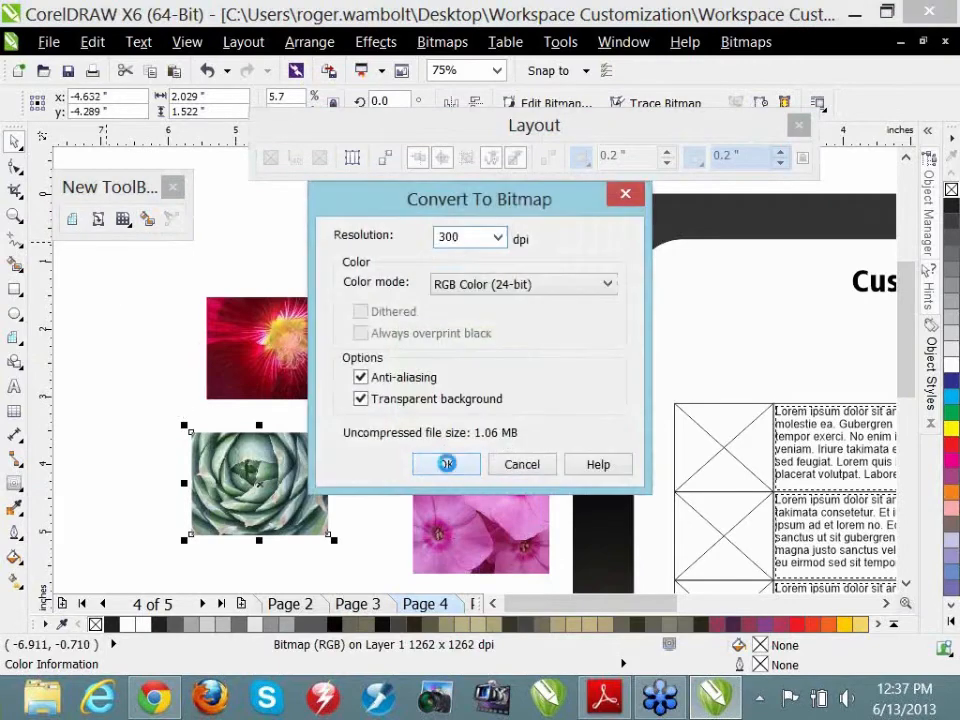
left_click(480, 530)
left_click(98, 218)
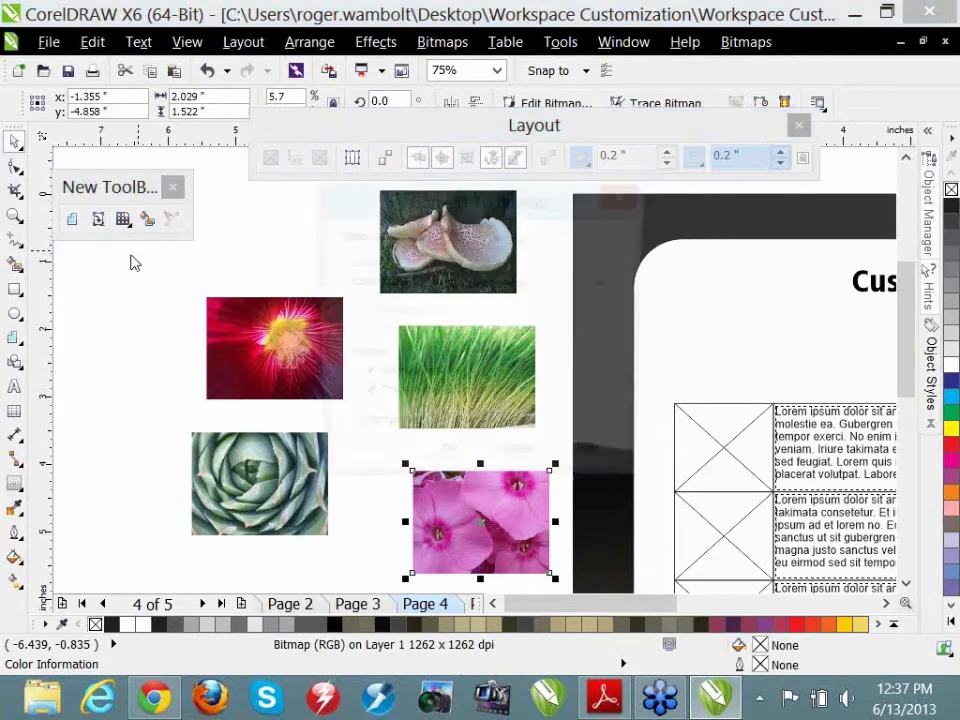
left_click(428, 467)
- Convert the grass and mushroom photos to 300 dpi RGB bitmaps
left_click(442, 387)
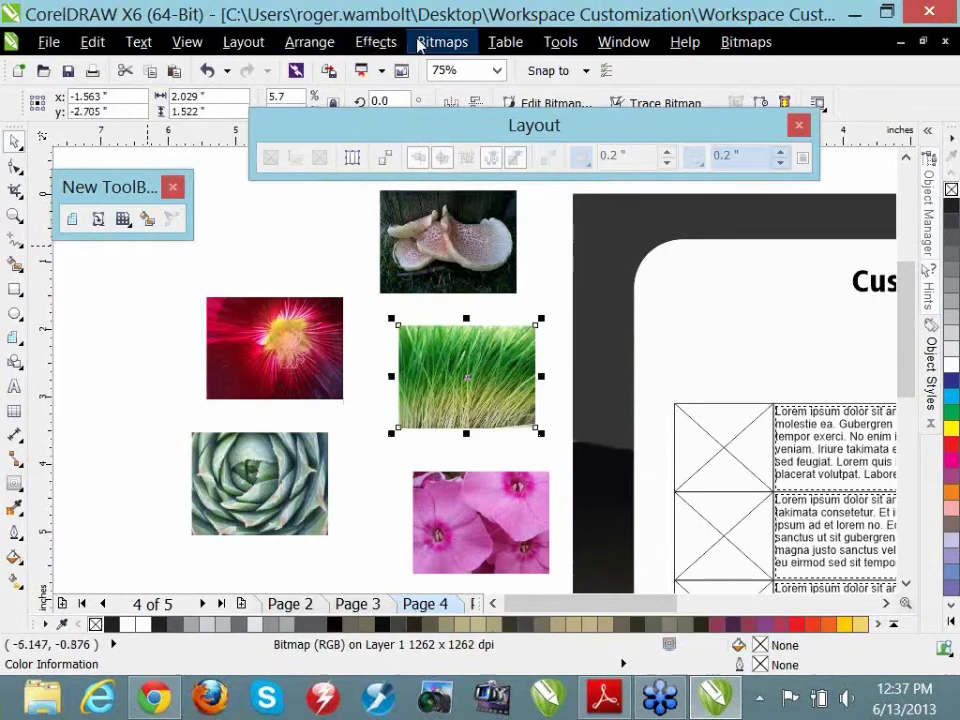
left_click(442, 41)
left_click(500, 16)
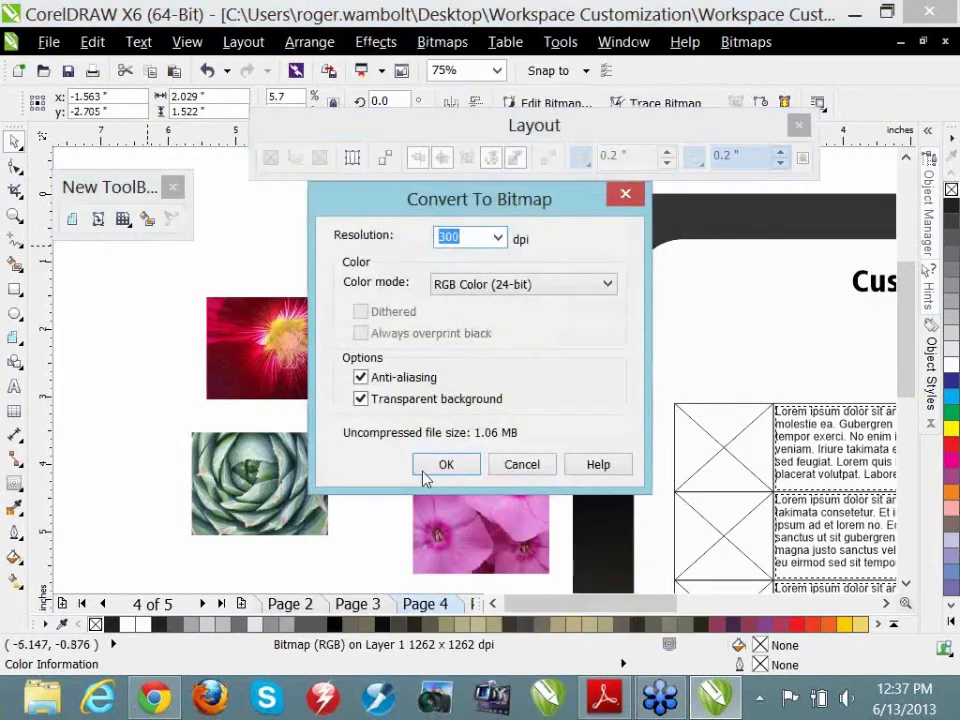
left_click(445, 465)
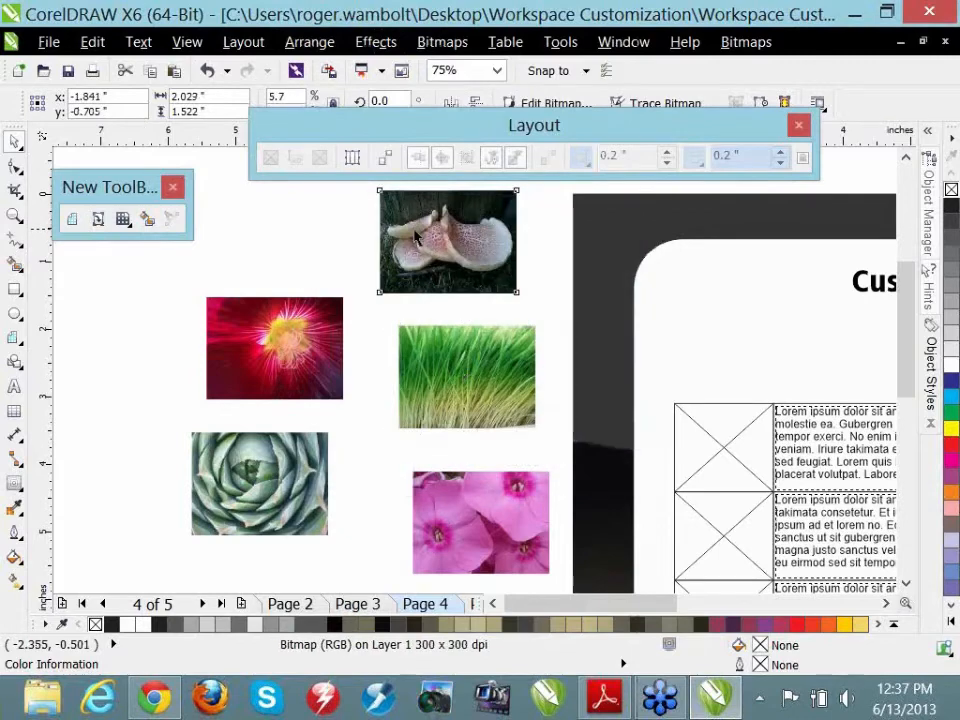
left_click(400, 270)
left_click(98, 219)
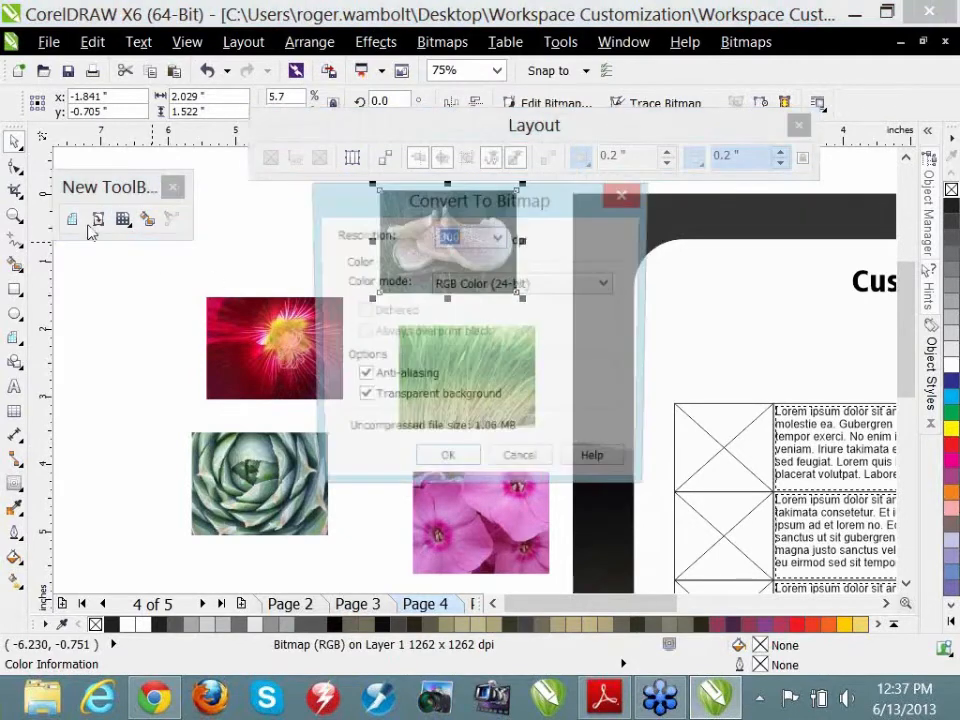
left_click(446, 465)
- Move the mushroom photo off the hibiscus photo and convert the hibiscus to a 300 dpi RGB bitmap
left_click_drag(449, 243, 120, 379)
left_click(443, 260)
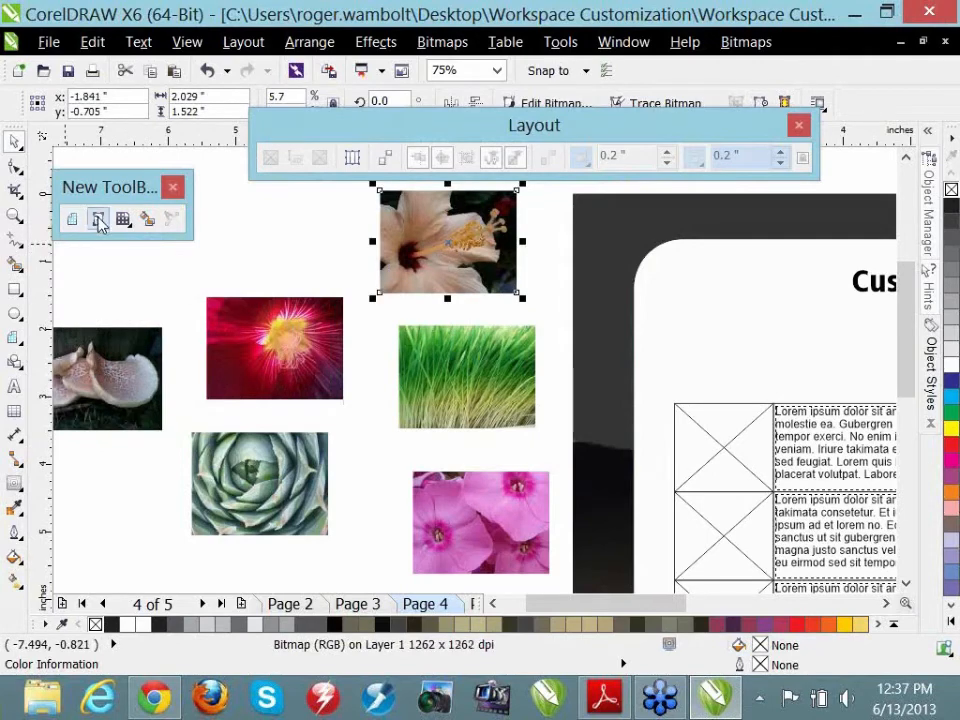
left_click(98, 219)
left_click(446, 466)
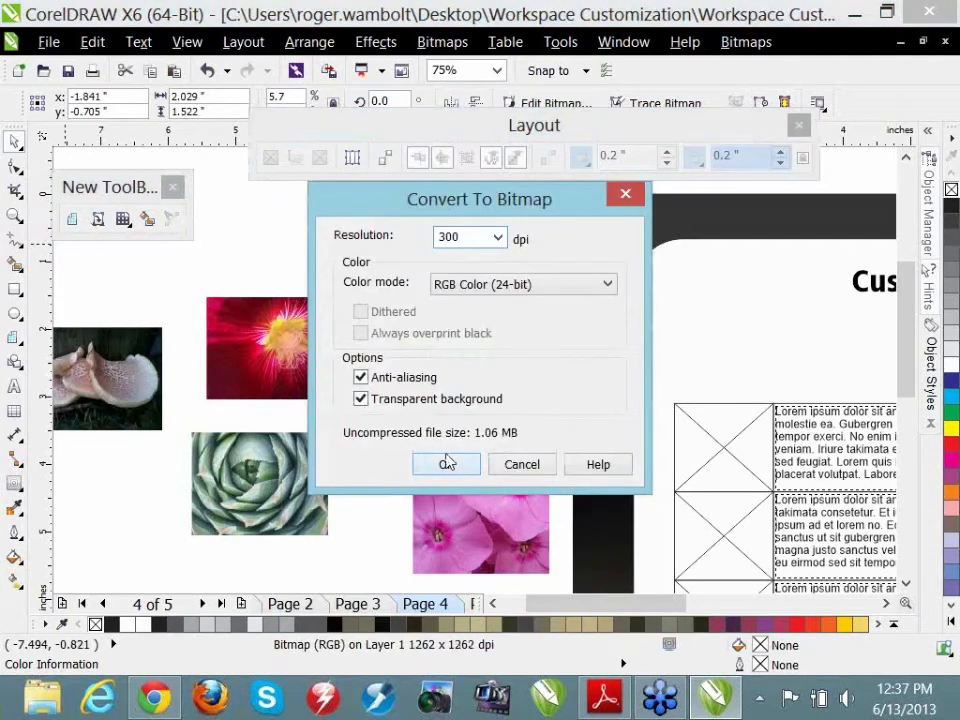
- Place the mushroom photo beside the hibiscus and raise its master saturation to 81 with Hue/Saturation/Lightness
left_click_drag(91, 355, 302, 233)
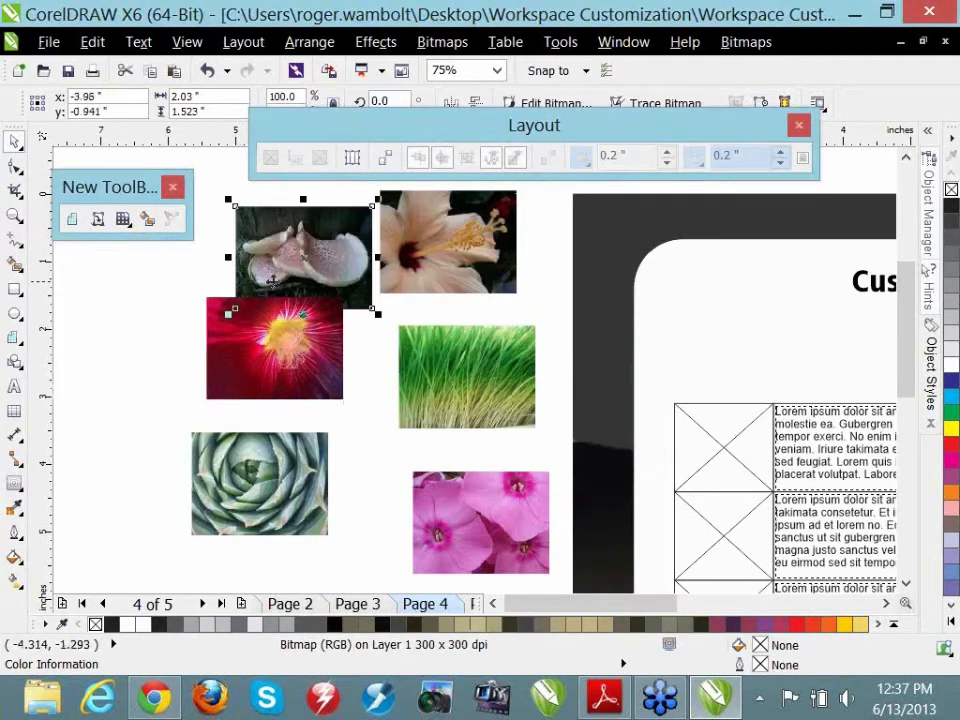
left_click(123, 220)
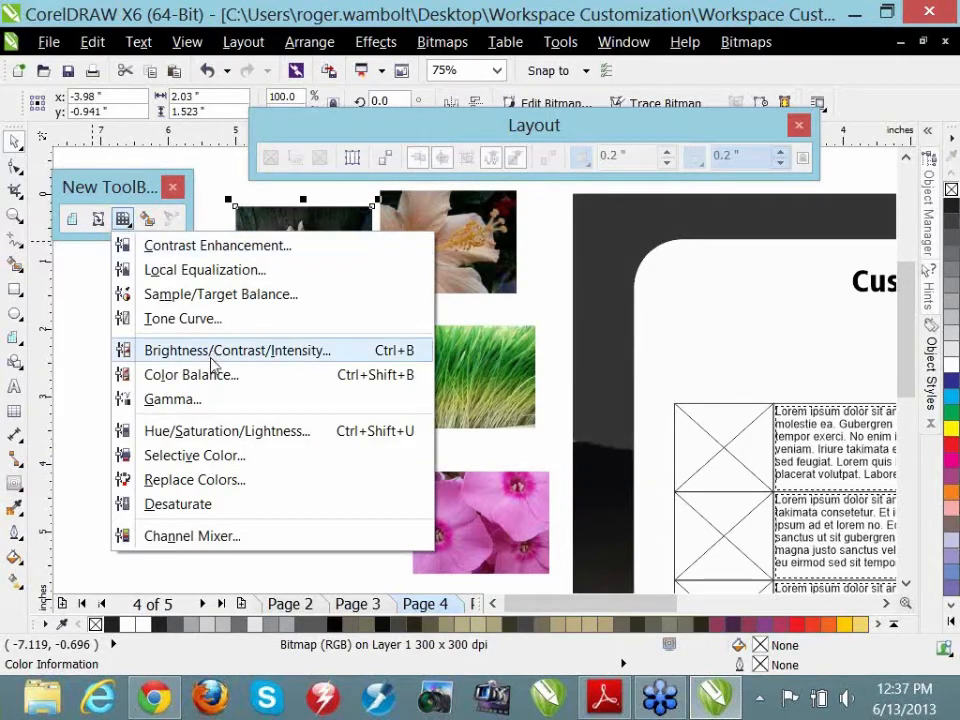
left_click(227, 431)
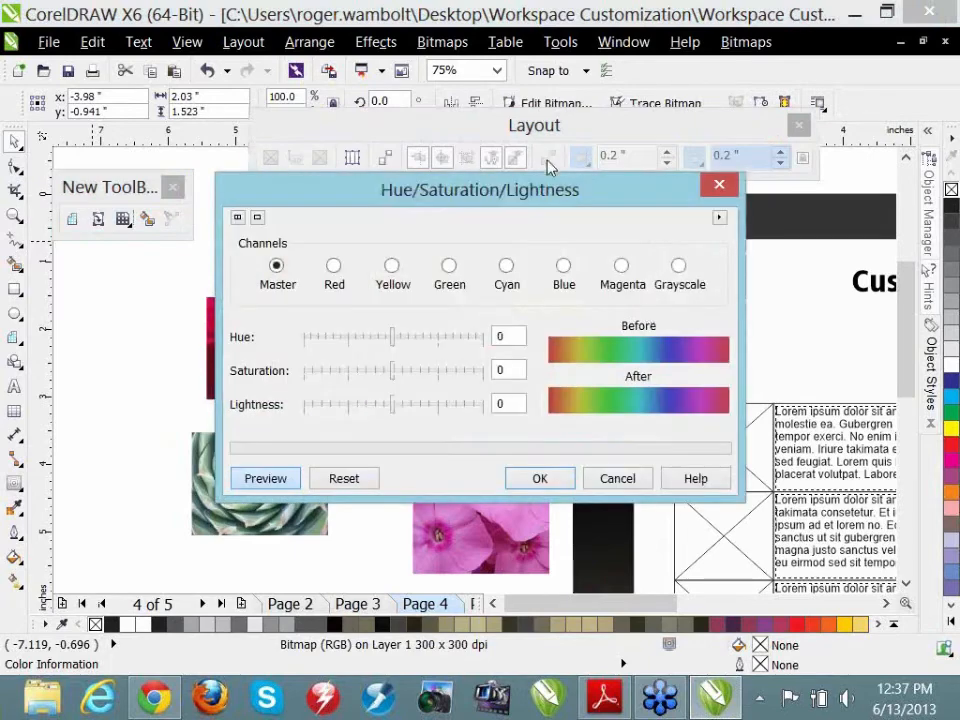
left_click_drag(563, 197, 586, 333)
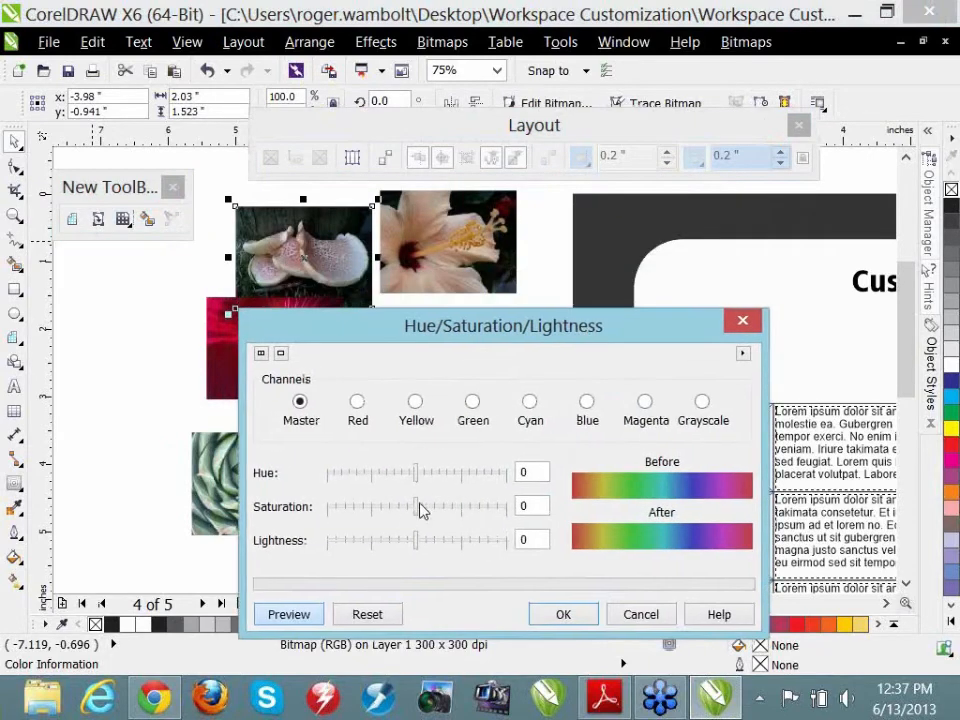
left_click(421, 508)
left_click_drag(421, 508, 491, 508)
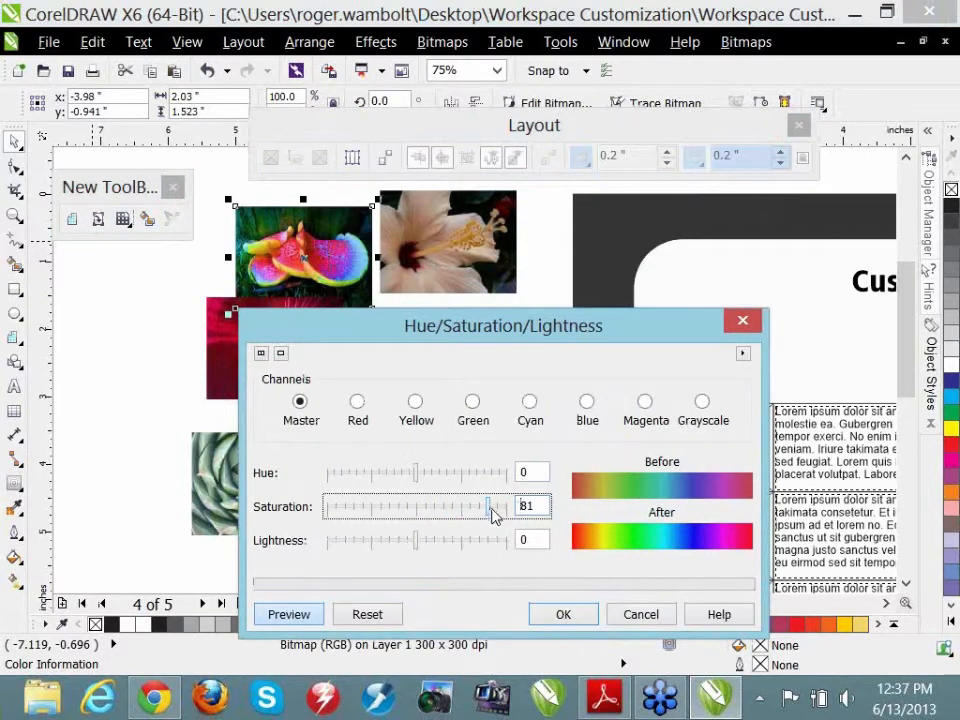
left_click(567, 617)
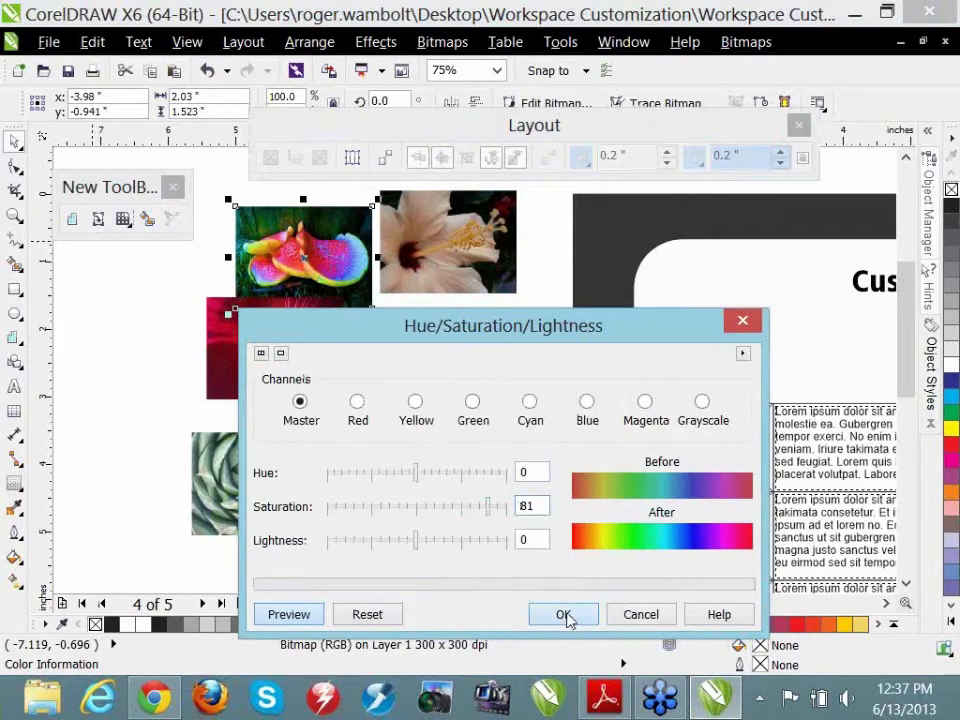
left_click(567, 617)
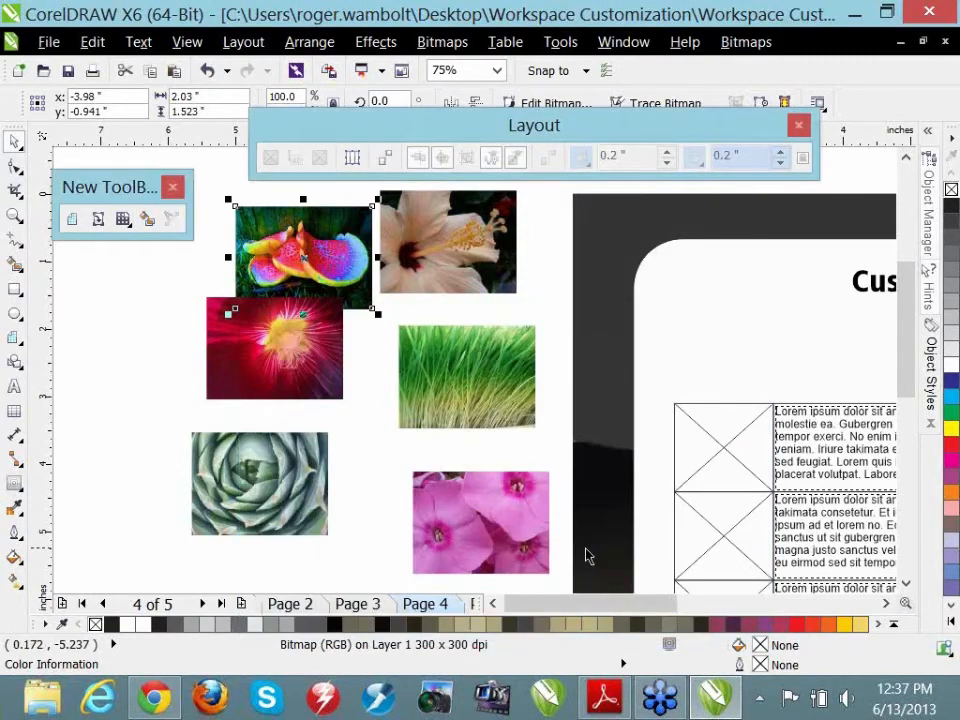
- Place the hibiscus, grass and pink flower photos into the right block's top, middle and bottom picture frames
key("F4")
left_click_drag(256, 219, 673, 357)
left_click_drag(277, 289, 680, 410)
left_click_drag(295, 406, 673, 482)
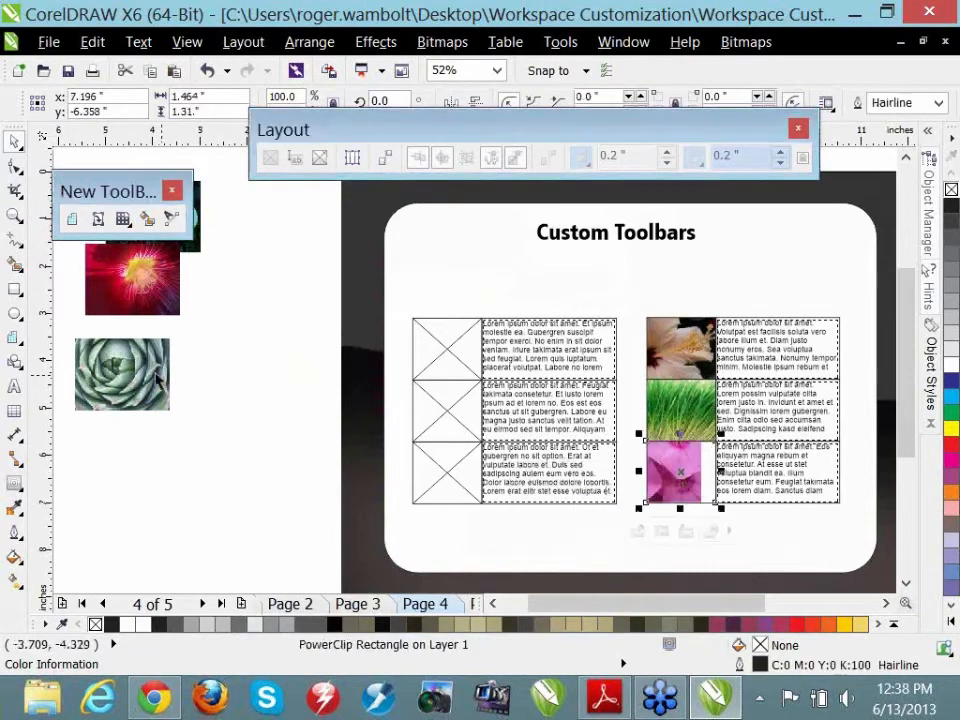
- Place the succulent, red flower and mushroom photos into the left block's bottom, middle and top picture frames
left_click_drag(158, 378, 440, 470)
left_click_drag(106, 284, 412, 412)
left_click_drag(168, 256, 446, 342)
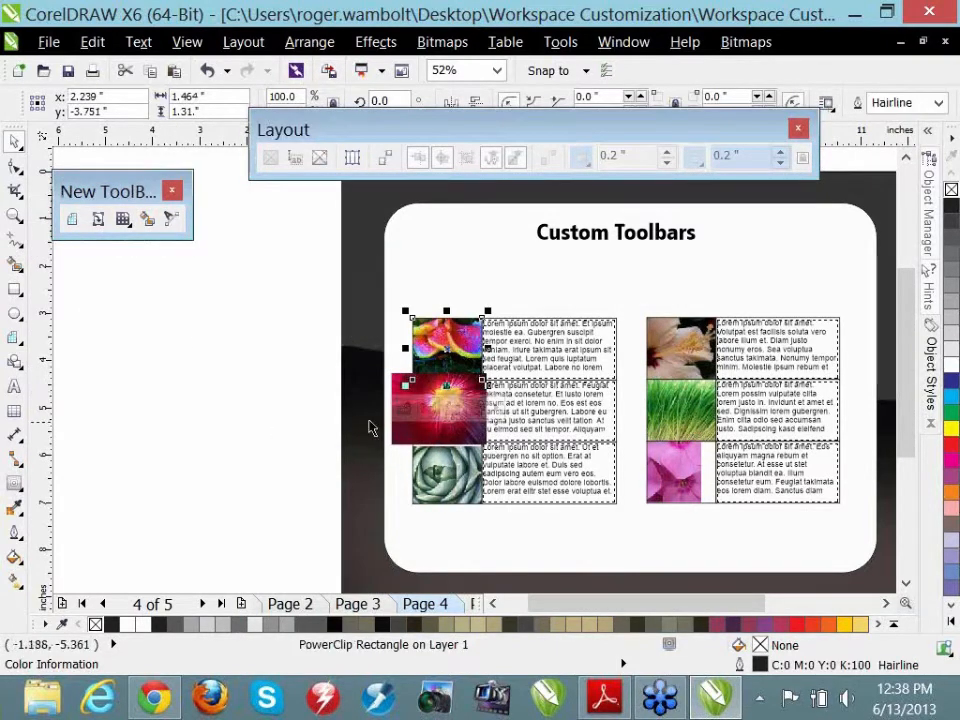
left_click_drag(400, 381, 192, 360)
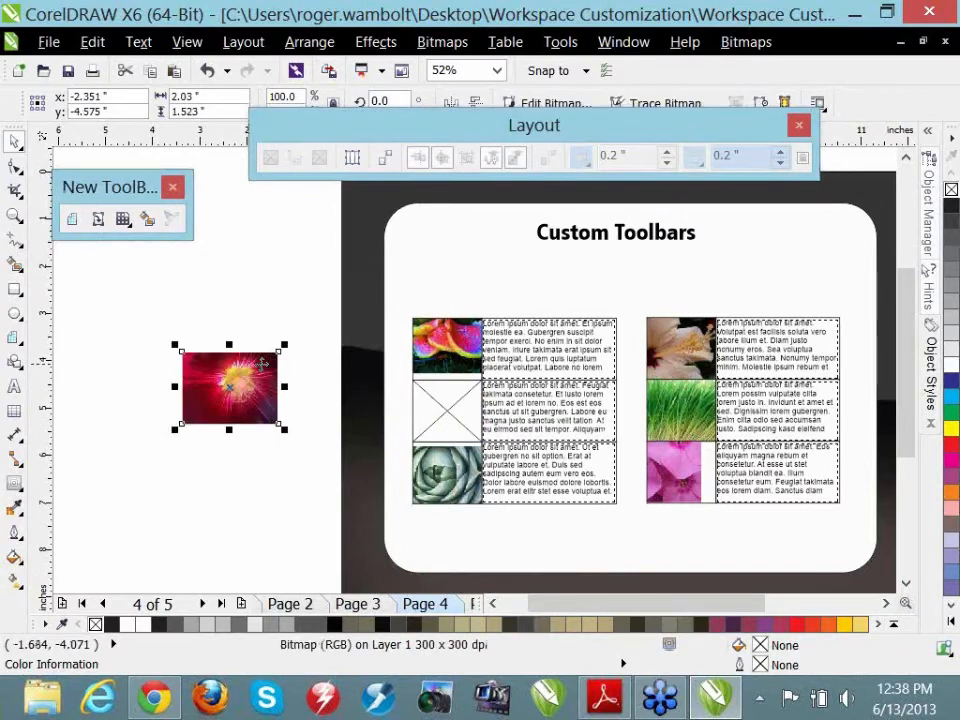
left_click_drag(260, 365, 463, 403)
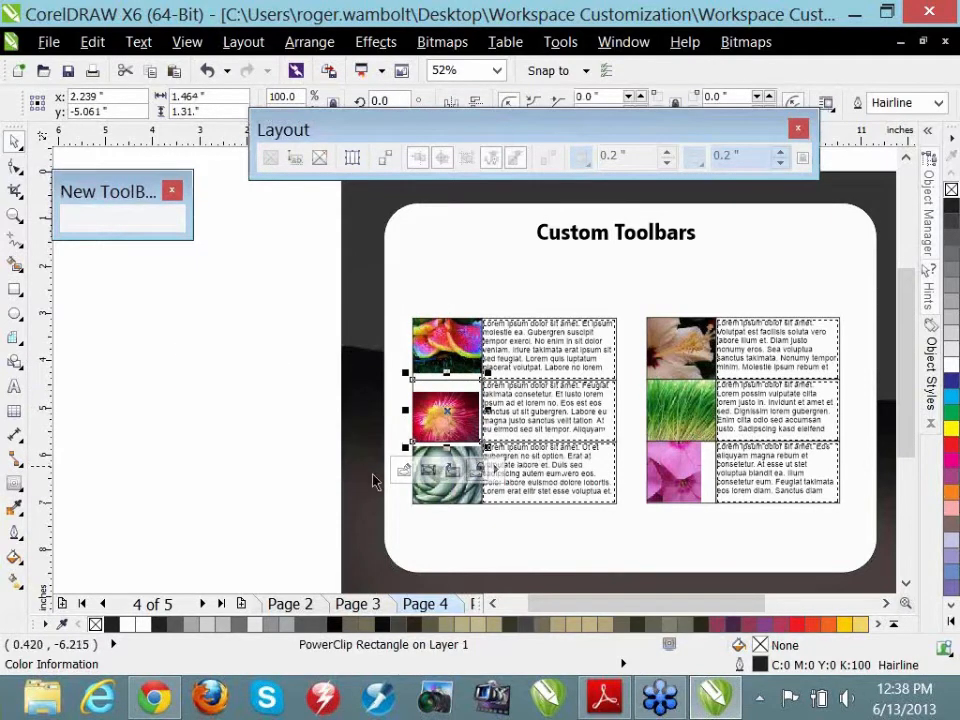
- Center the red flower in the left block's middle frame and make the mushroom photo fill the top frame proportionally
left_click(495, 470)
left_click(533, 497)
left_click(478, 370)
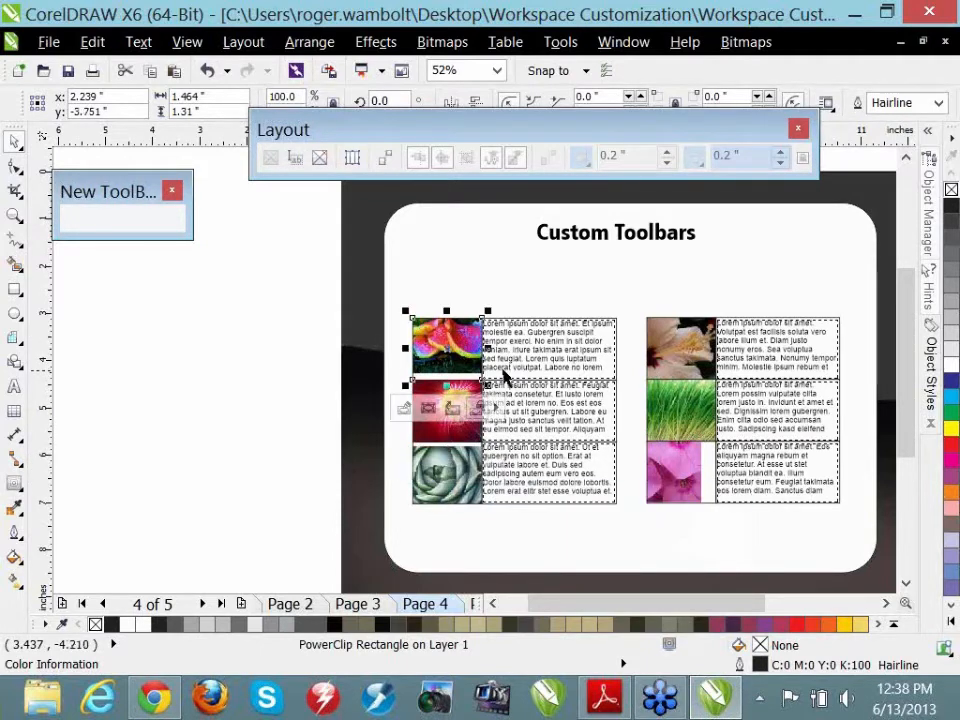
left_click(495, 410)
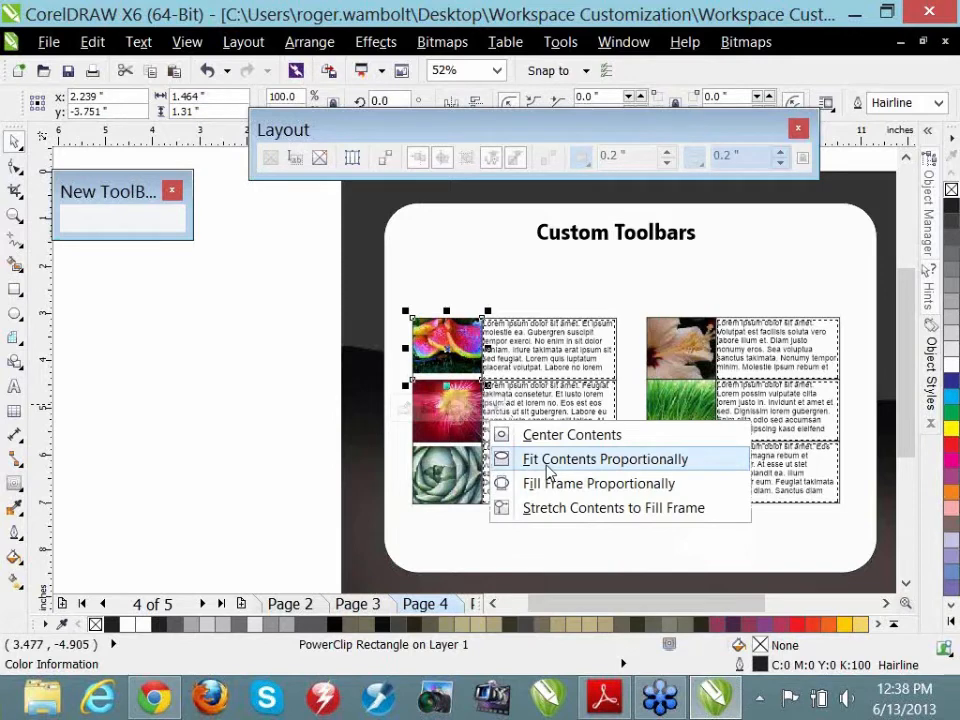
left_click(515, 484)
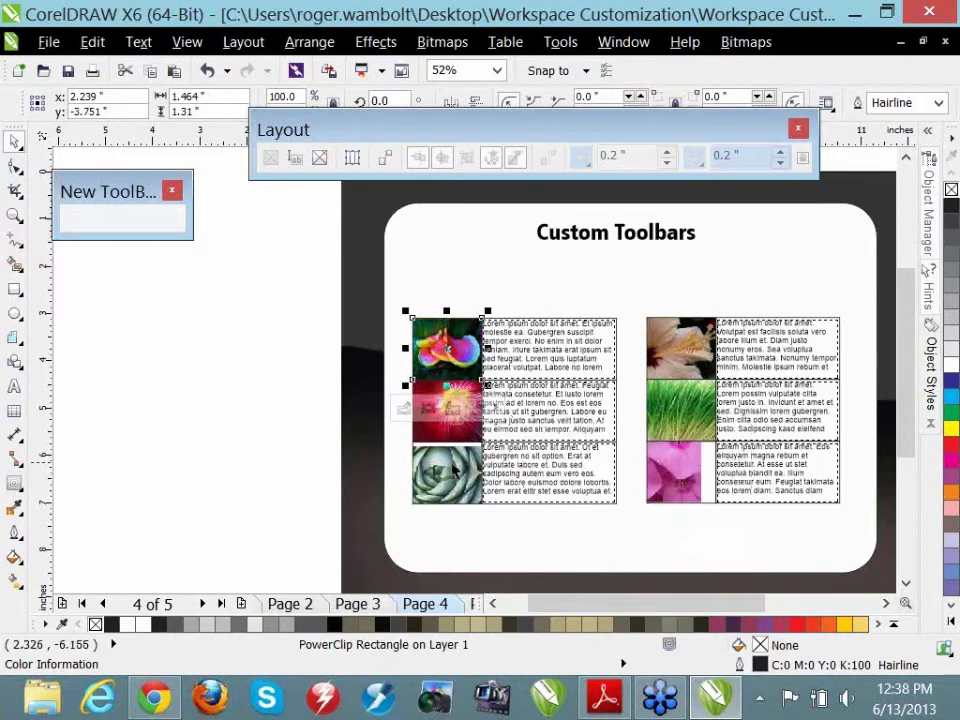
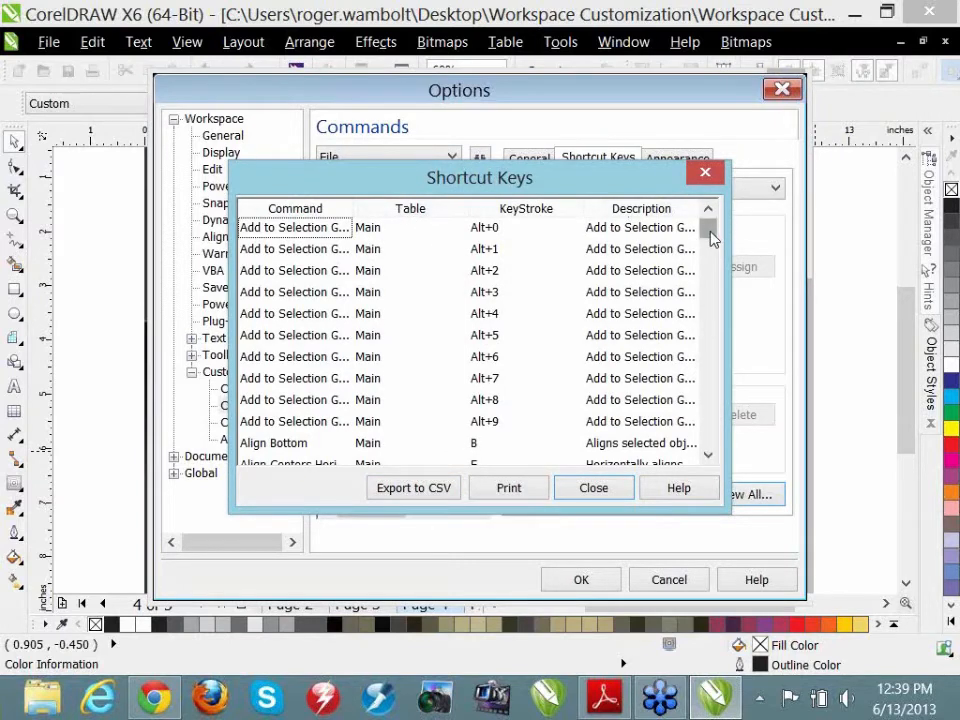
- Look through the list of all assigned shortcut keys and open the appearance settings for commands
left_click_drag(712, 236, 712, 256)
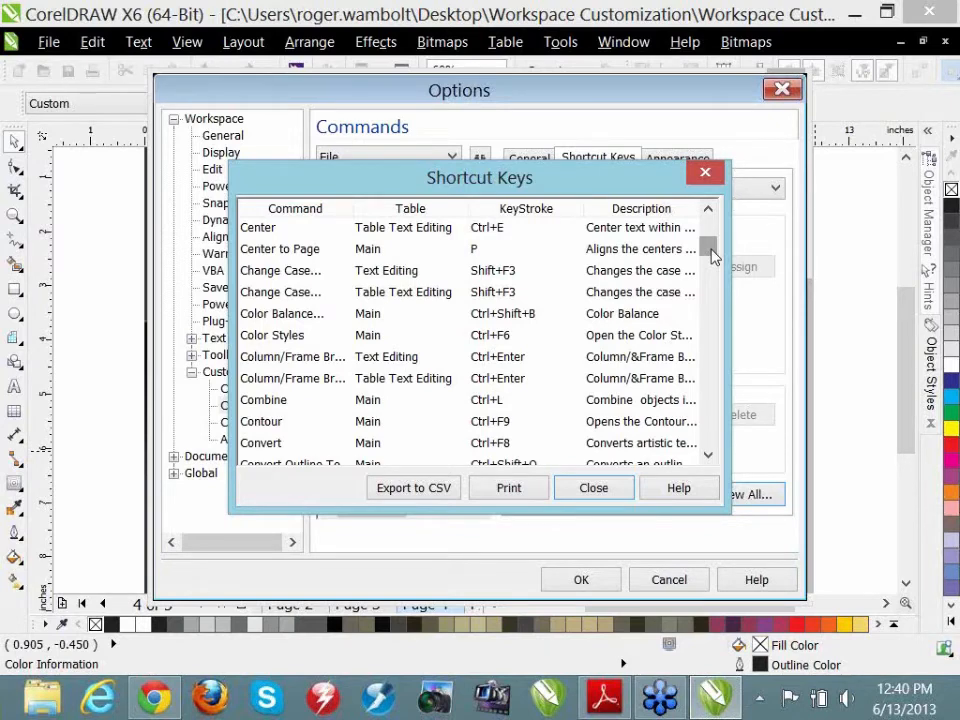
left_click(594, 488)
left_click(678, 160)
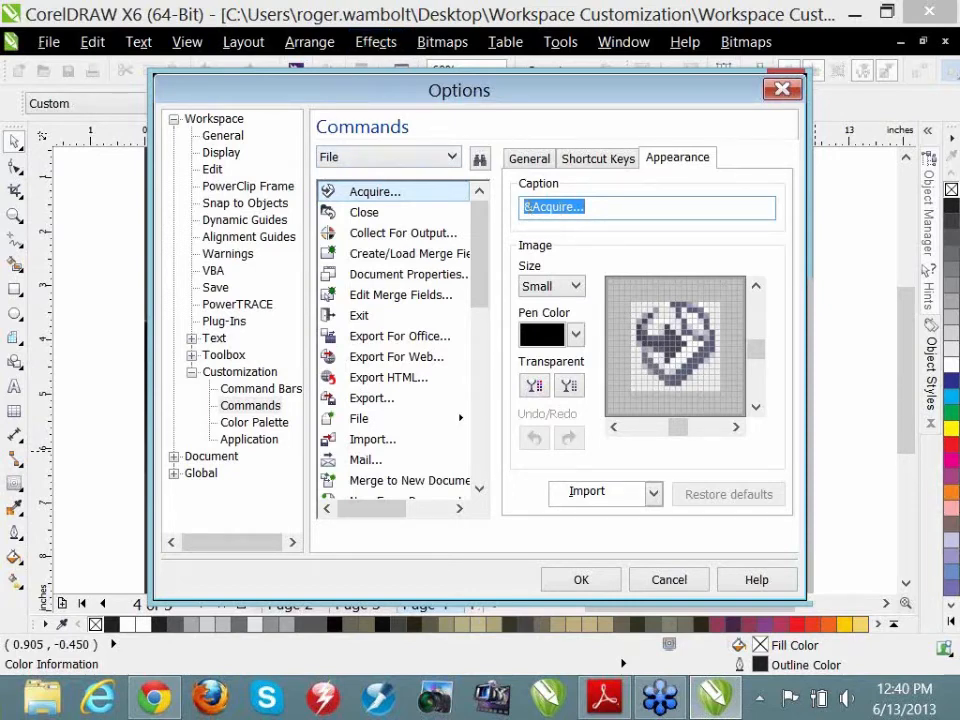
- Change the caption of the File category's Close command to "&Walk the plank"
left_click(364, 215)
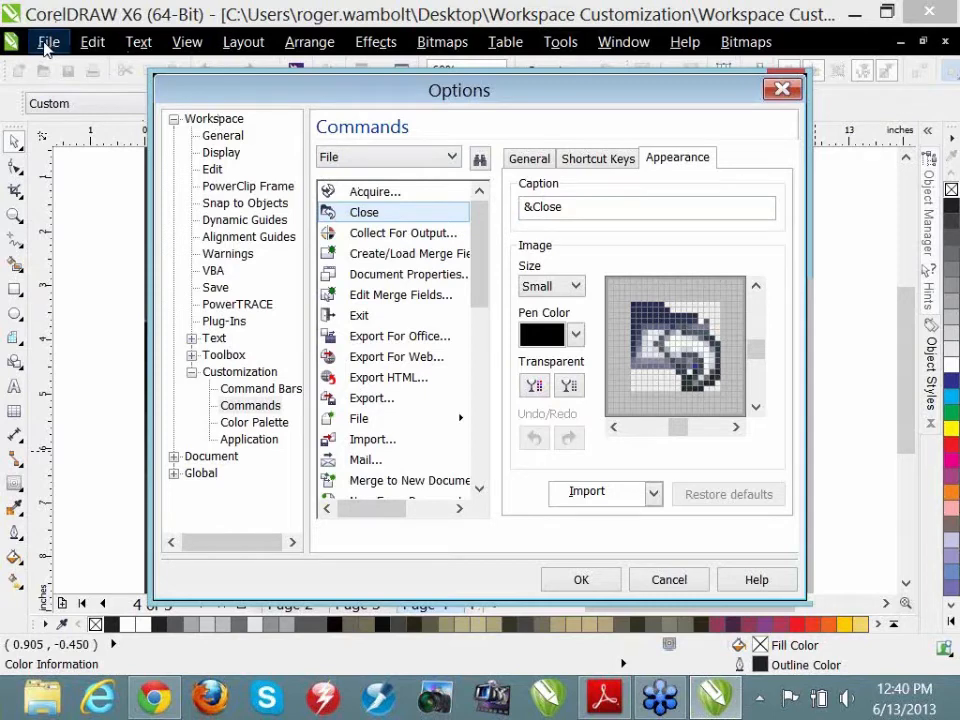
left_click(568, 208)
left_click_drag(568, 208, 533, 205)
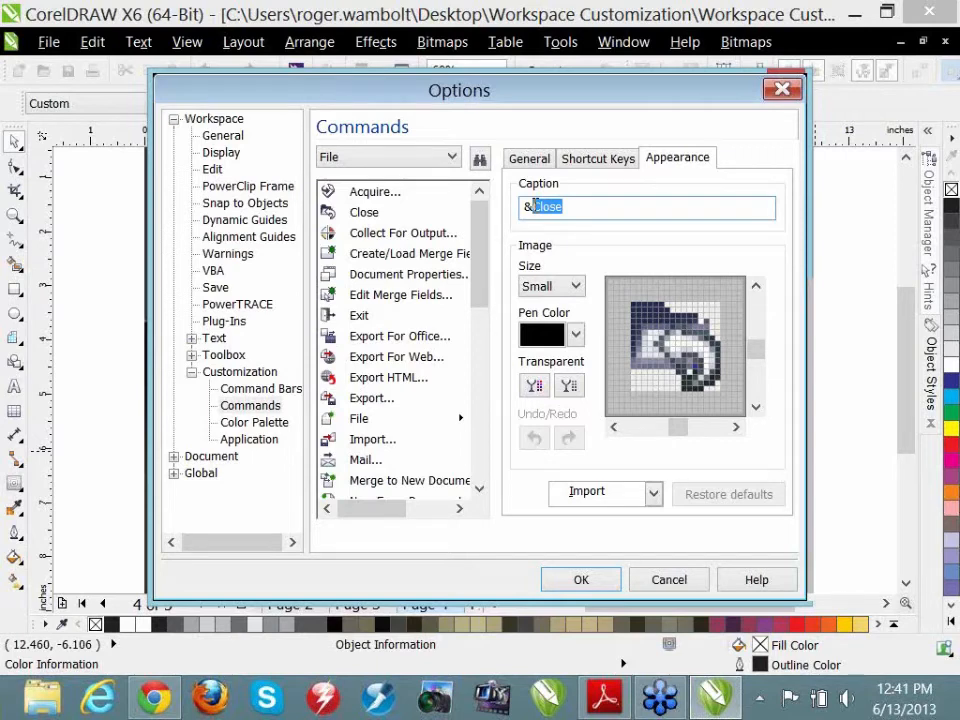
type("Walk the pla")
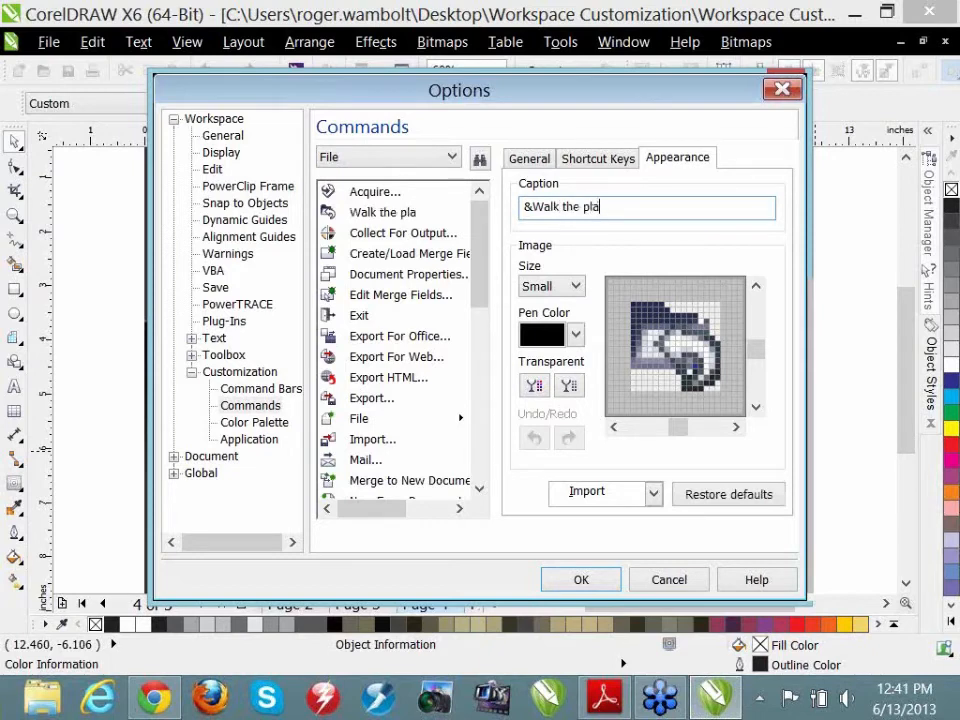
type("nk")
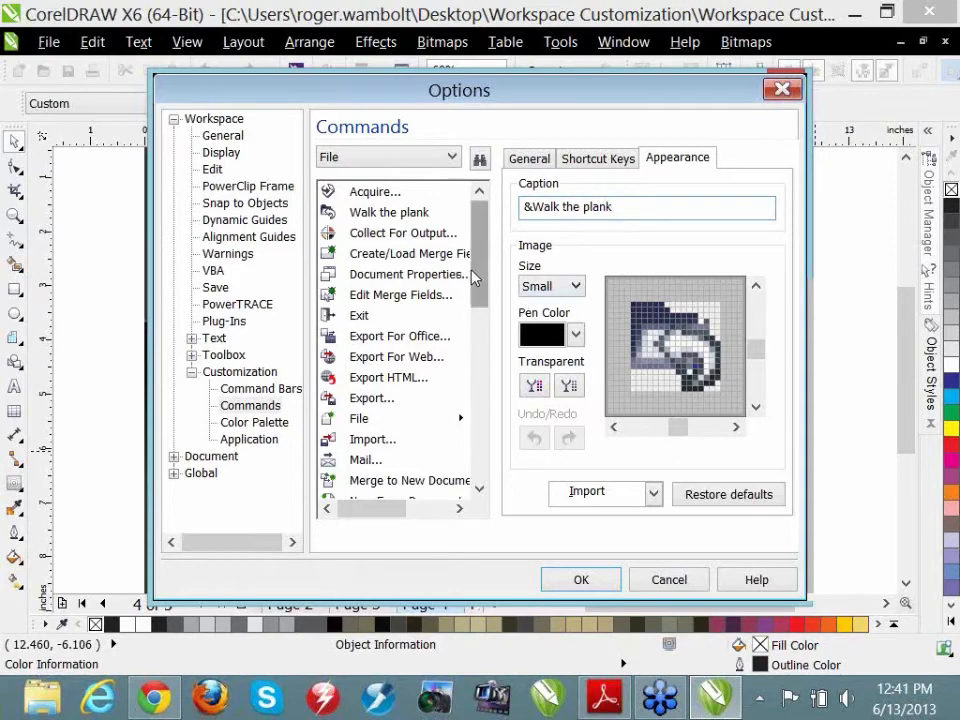
- Change the caption of the File category's New command to "Hoist the Sale"
scroll(476, 324, "down", 3)
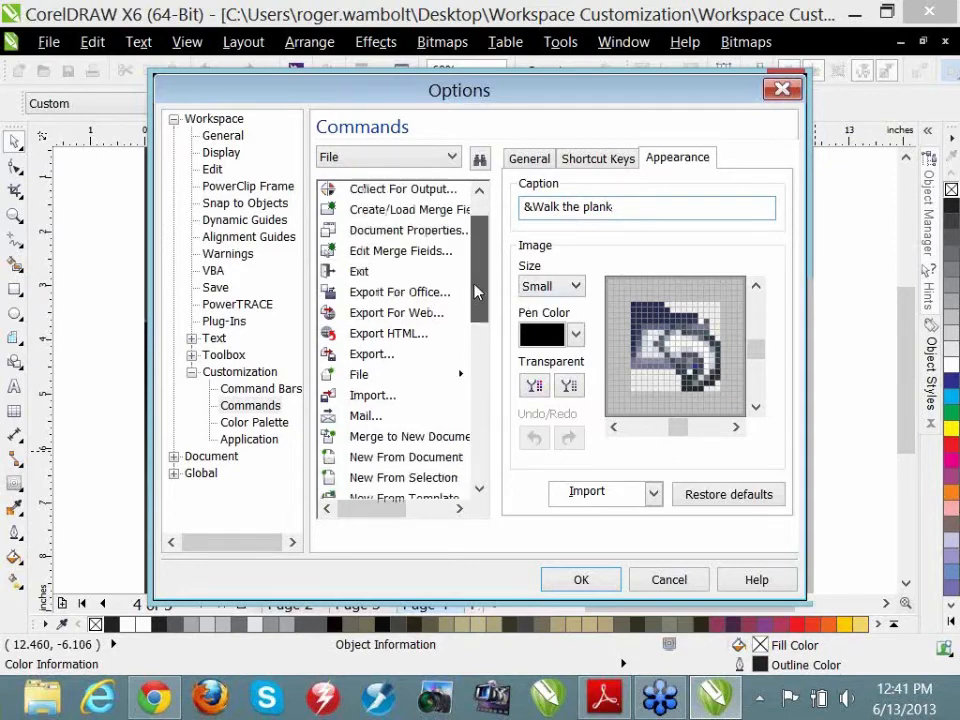
left_click(366, 403)
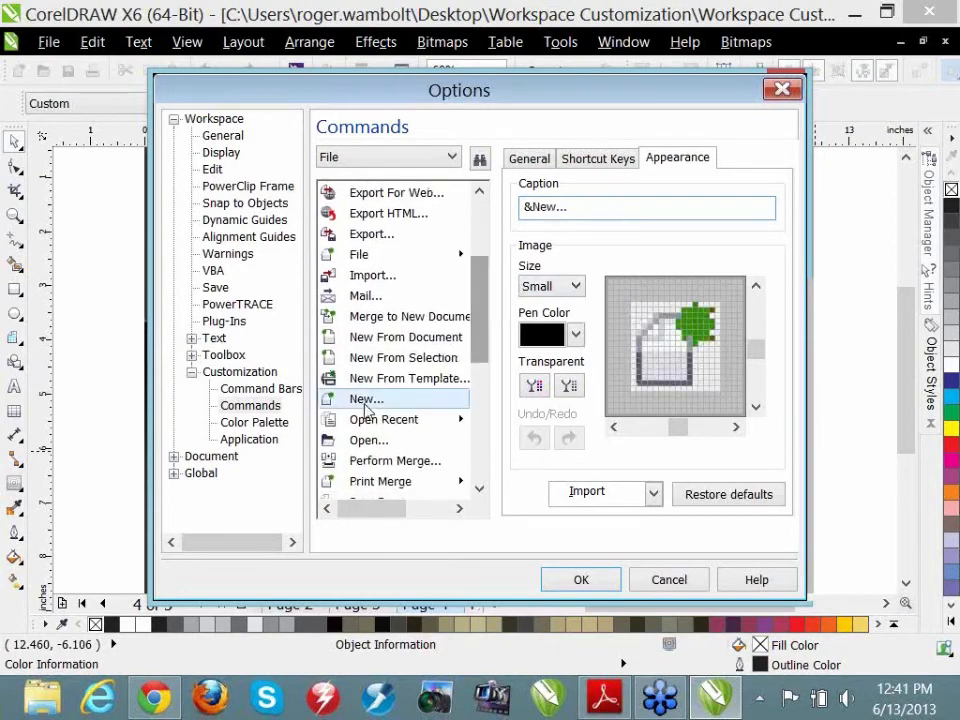
left_click_drag(551, 207, 362, 187)
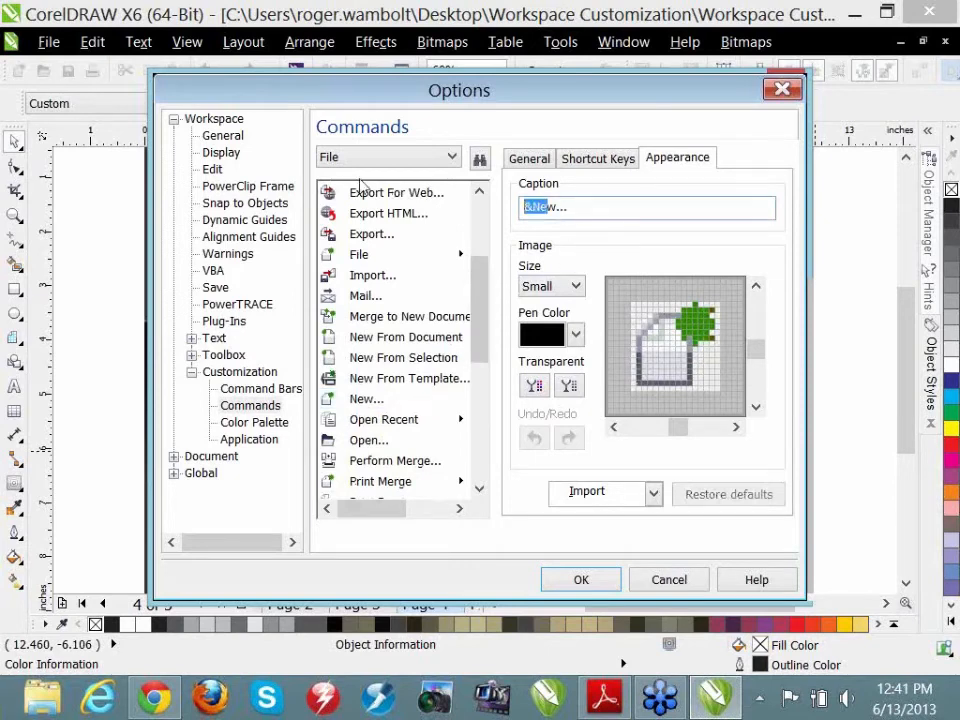
type("Hoi")
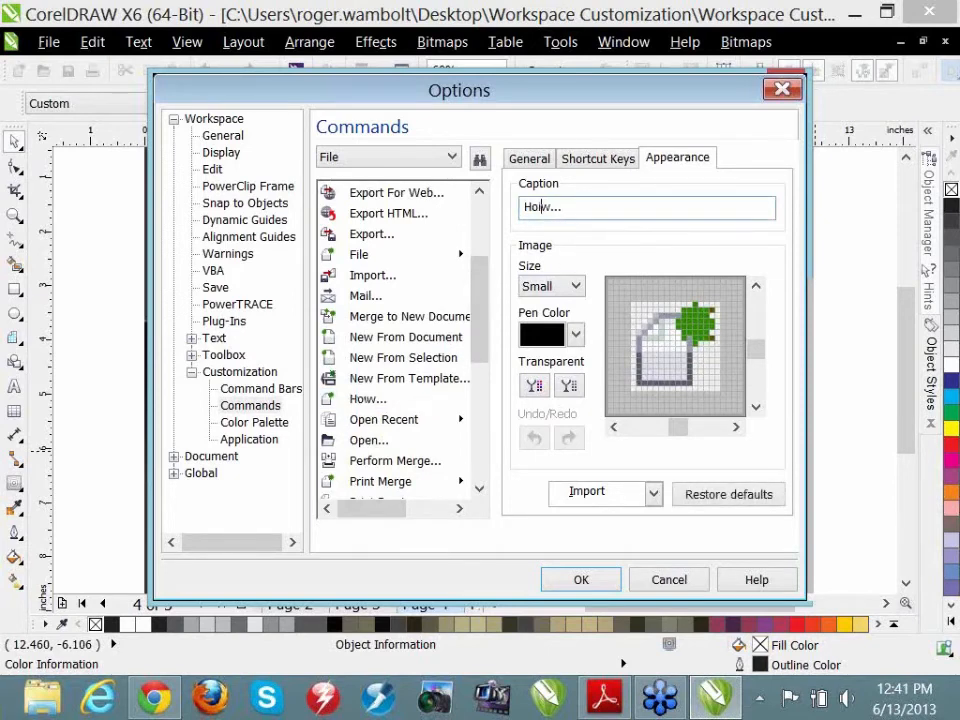
type("st the Sal")
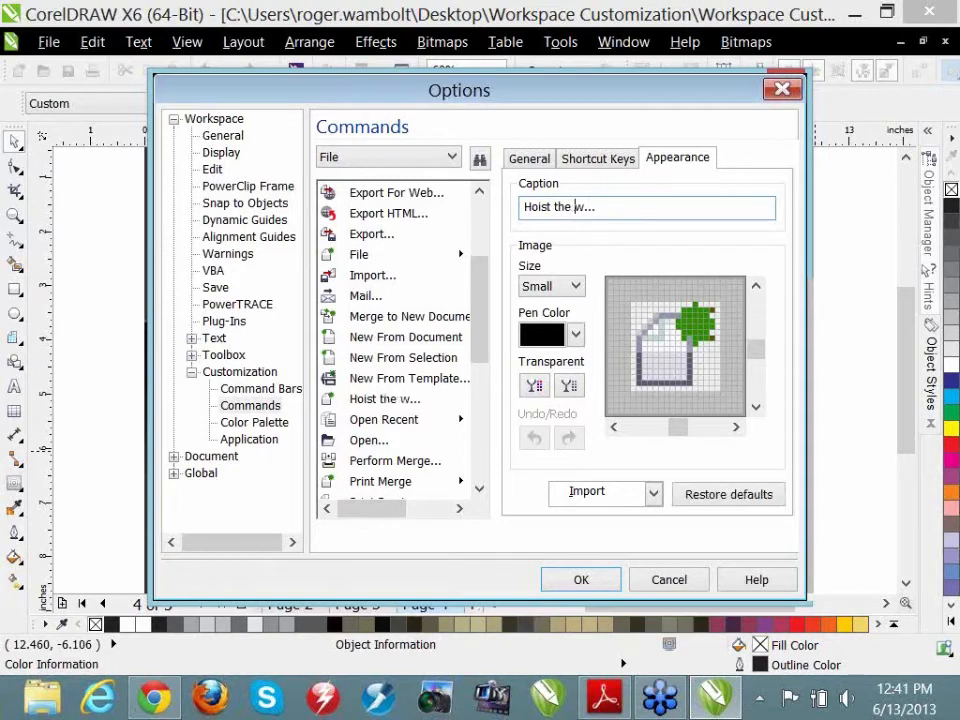
type("e")
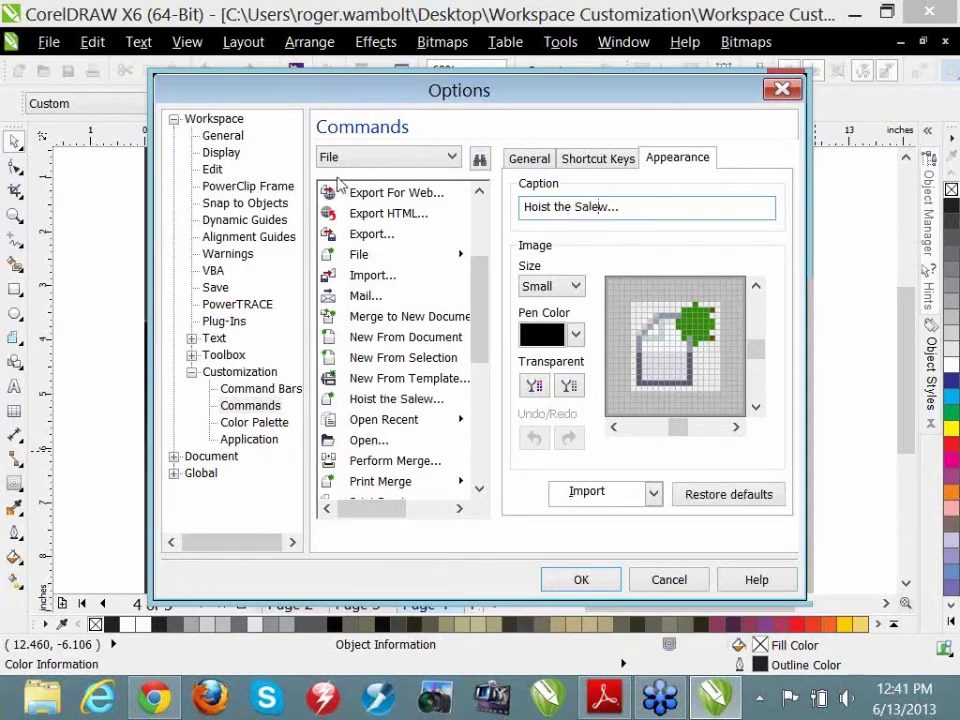
key("Delete")
key("Delete")
key("Delete")
key("Delete")
- Change the Exit command's caption to "Abandon S&hip", making the h its access key
left_click_drag(482, 326, 476, 430)
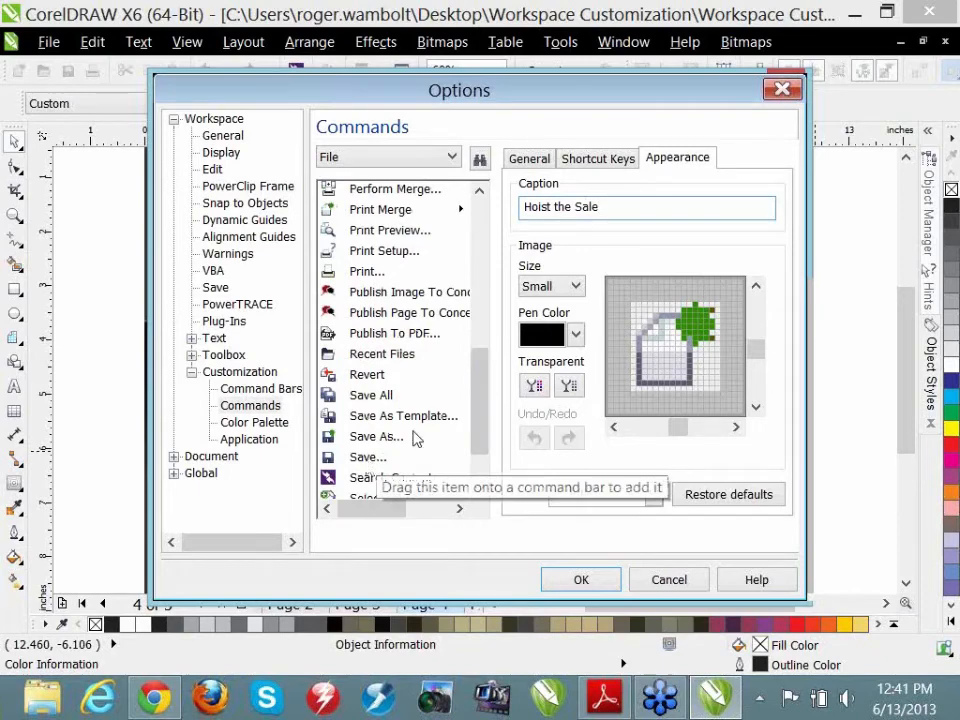
left_click_drag(479, 391, 486, 200)
left_click(362, 315)
left_click_drag(571, 214, 392, 204)
type("Aban")
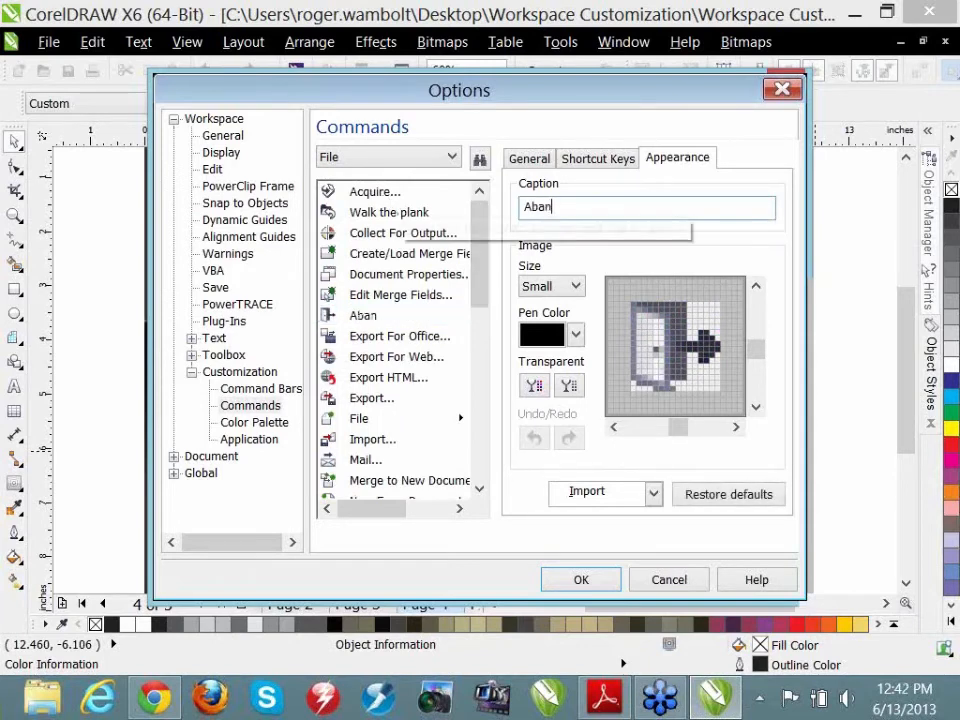
type("don Sh")
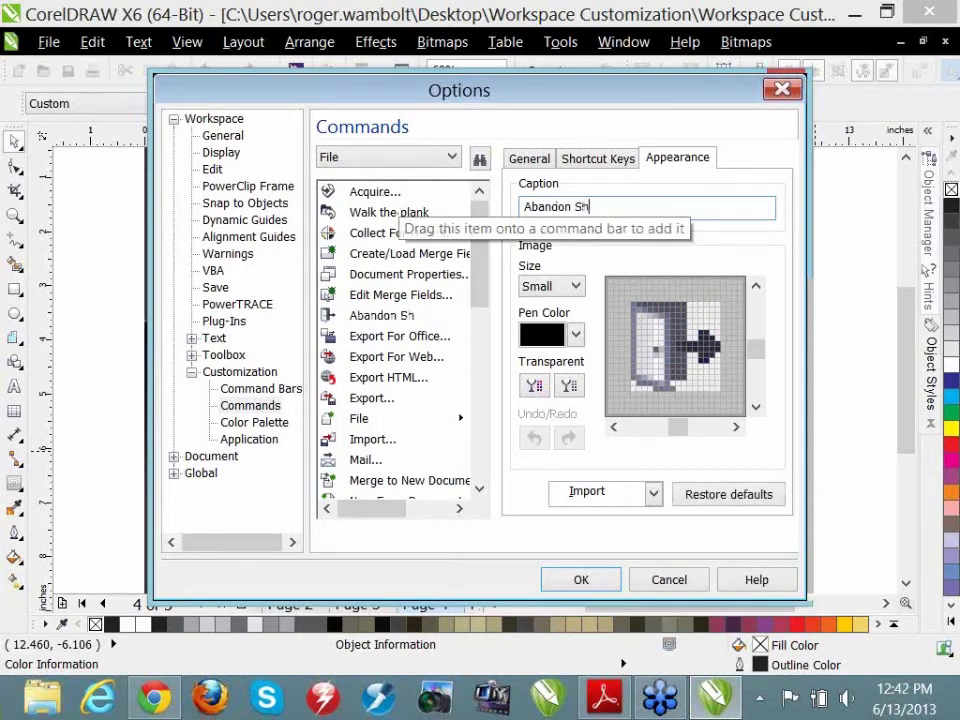
type("ip")
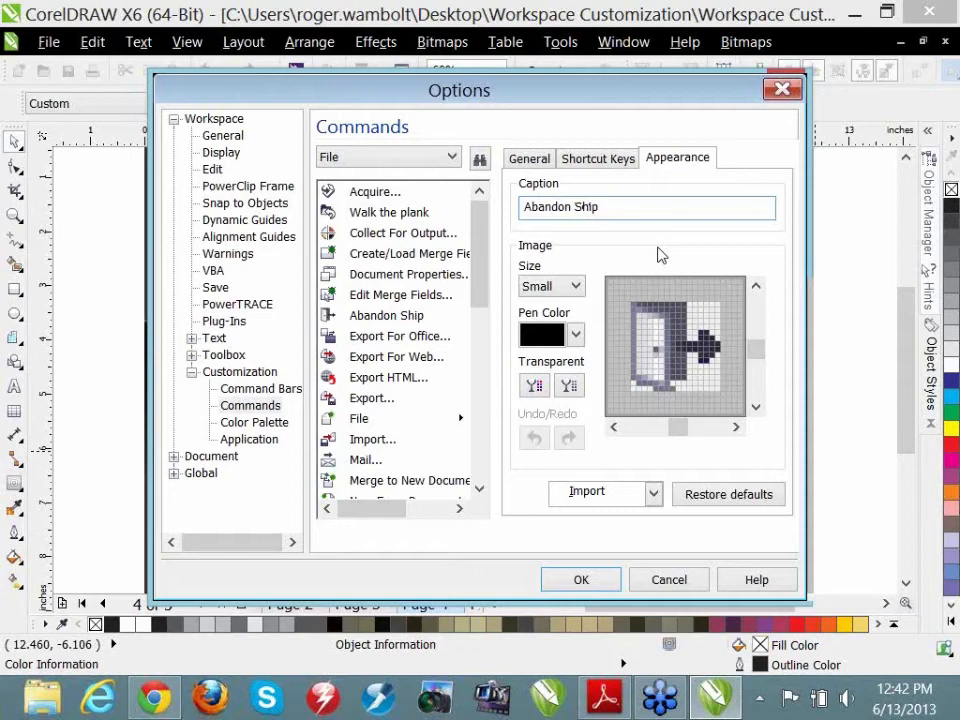
left_click(576, 206)
type("&")
- Paint over the Abandon Ship command's small icon with magenta and orange pen colors
left_click(576, 336)
left_click(576, 427)
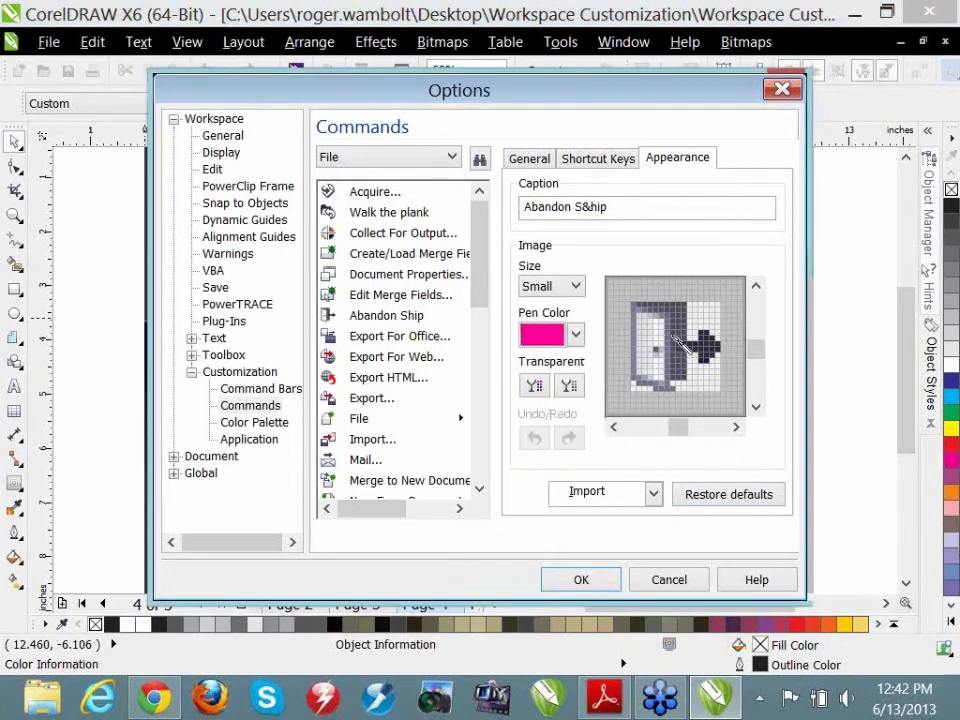
left_click(645, 316)
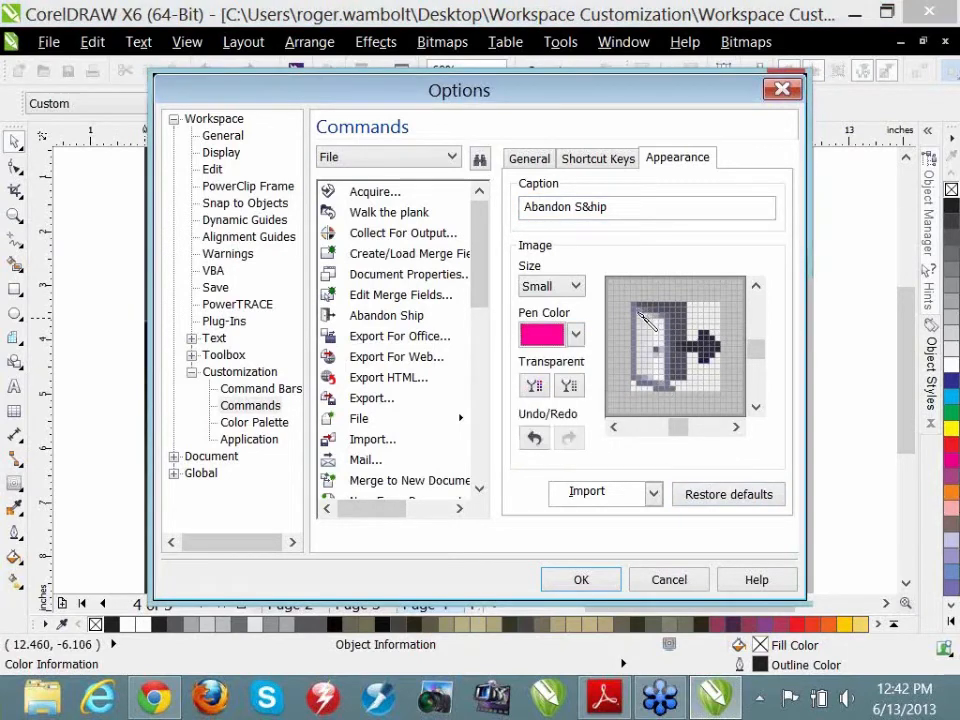
mouse_move(640, 312)
left_mouse_down()
mouse_move(643, 385)
mouse_move(689, 377)
mouse_move(656, 336)
mouse_move(642, 356)
mouse_move(683, 320)
mouse_move(648, 346)
left_mouse_up()
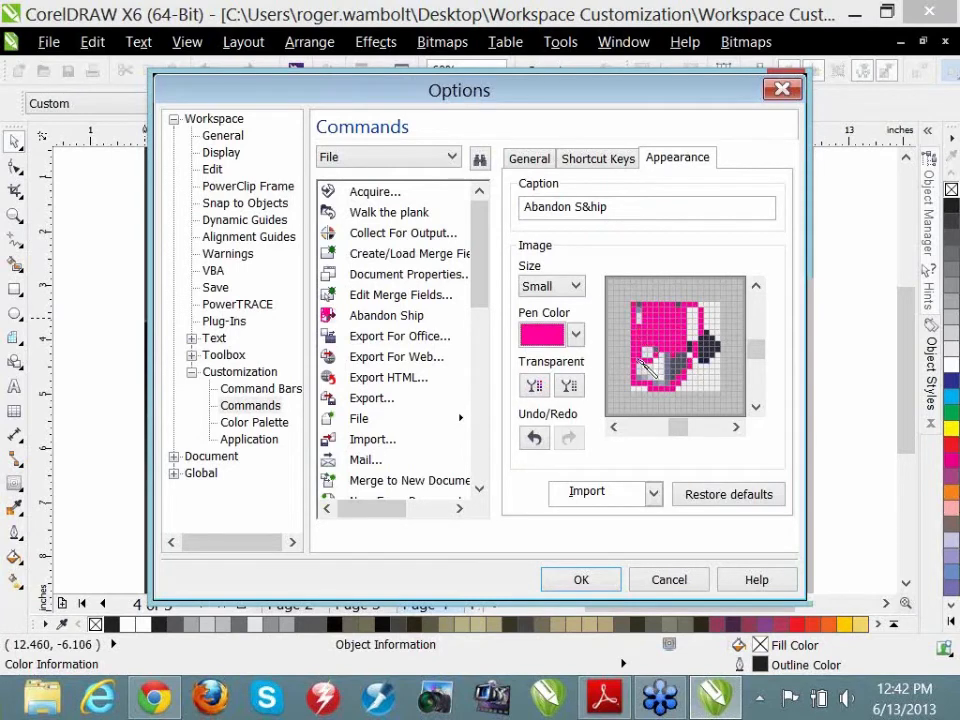
left_click(575, 334)
left_click(603, 368)
mouse_move(685, 345)
left_mouse_down()
mouse_move(698, 383)
mouse_move(697, 341)
left_mouse_up()
- Replace the Abandon Ship icon with the built-in "A!" speech-bubble image, apply the changes and check the File commands
left_click(652, 493)
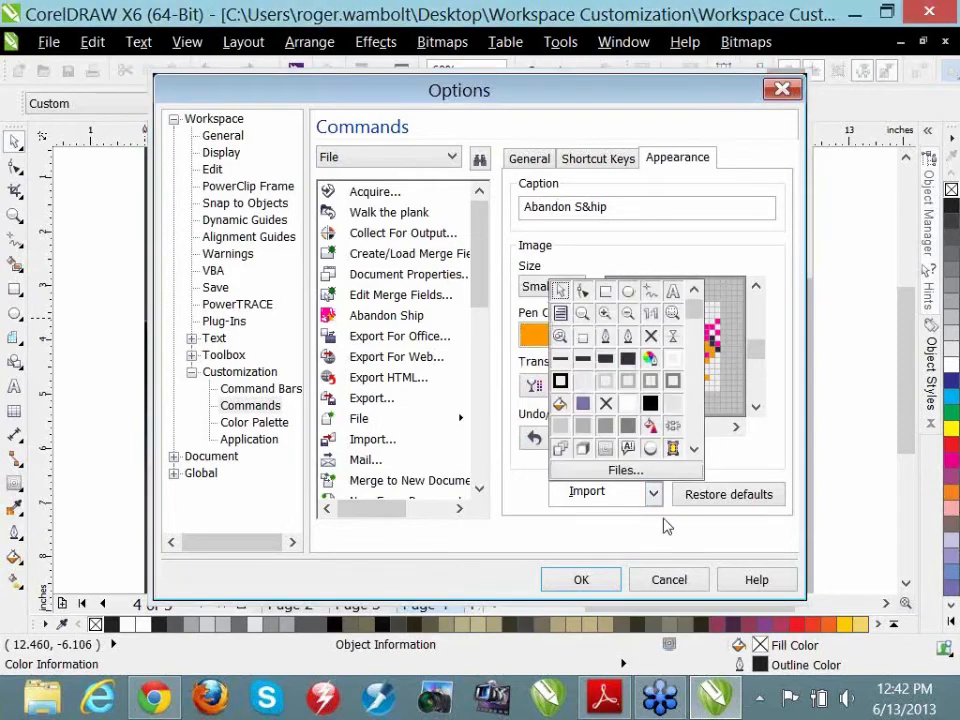
left_click(627, 448)
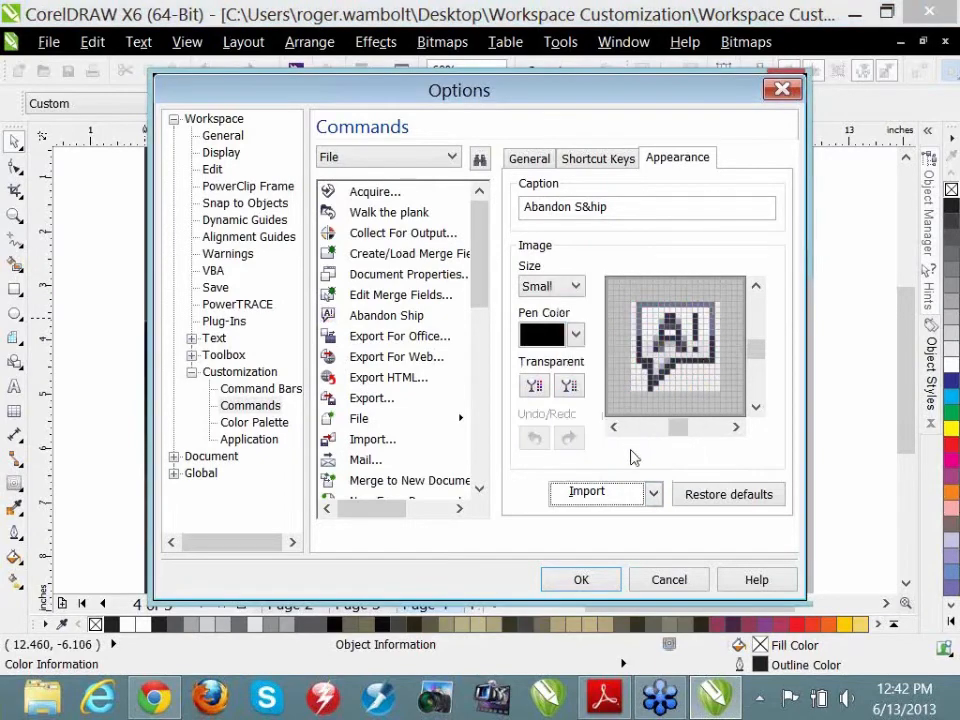
left_click(583, 581)
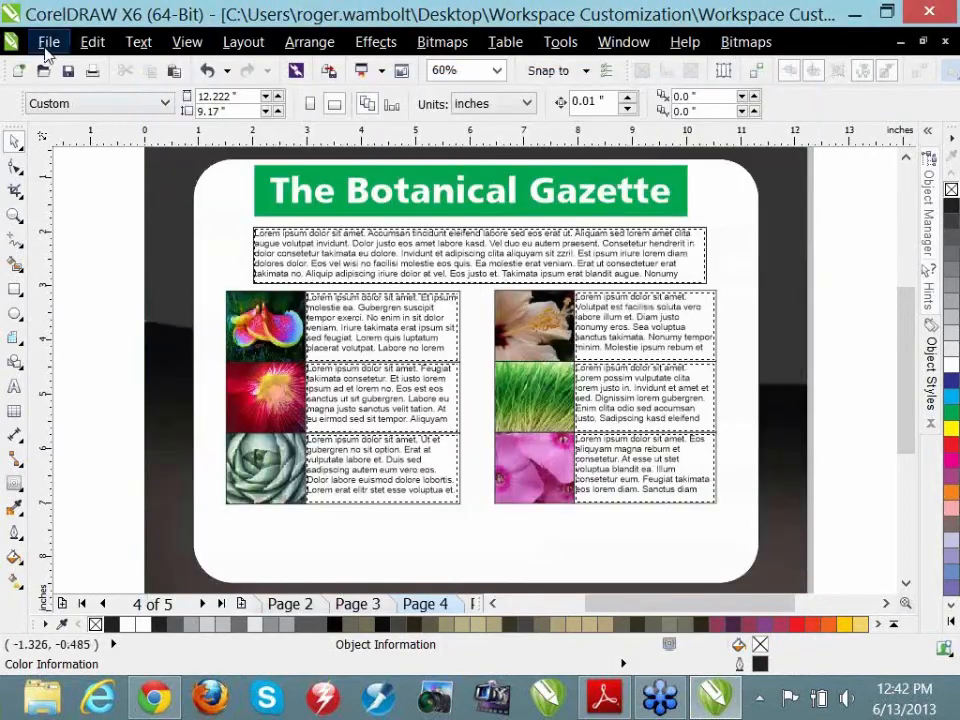
left_click(45, 42)
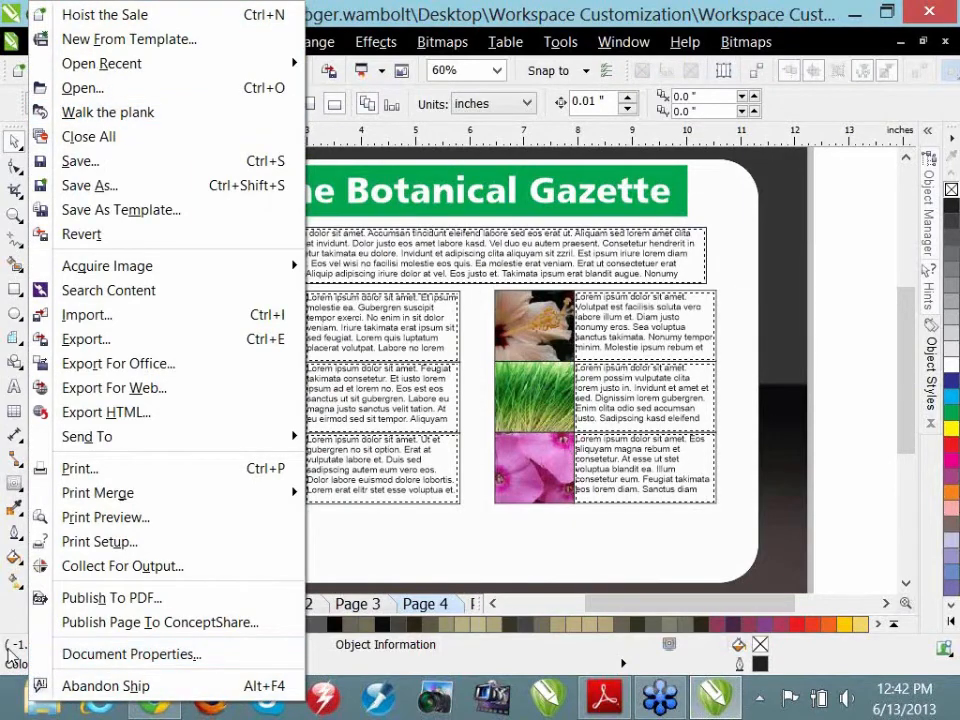
left_click(671, 20)
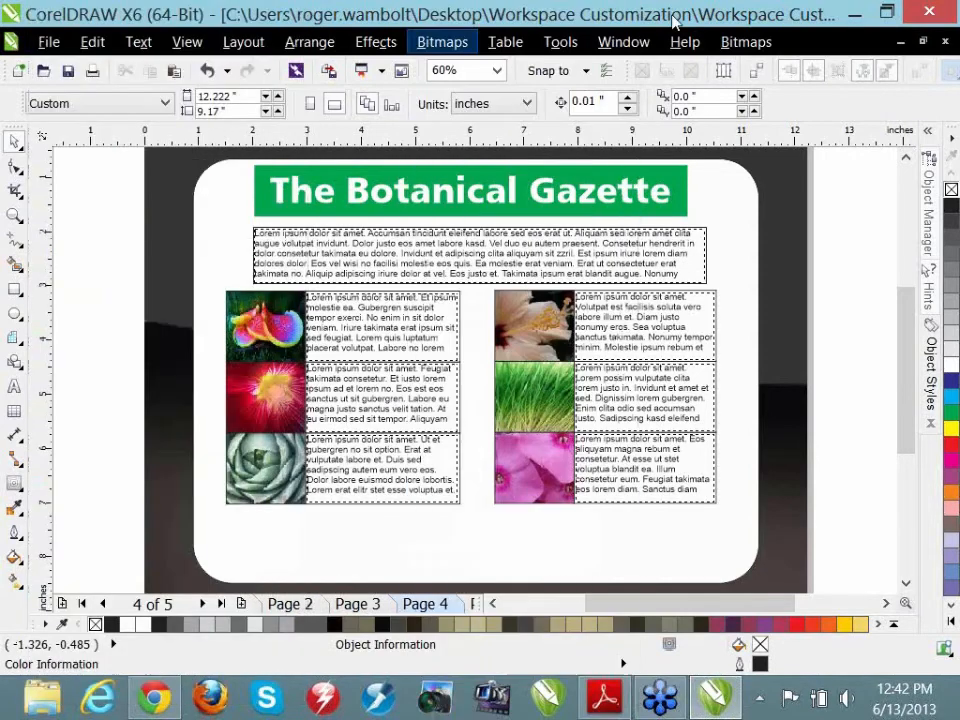
- Open the workspace export settings for the X6 Default Workspace from the Workspace options
left_click(637, 45)
mouse_move(560, 42)
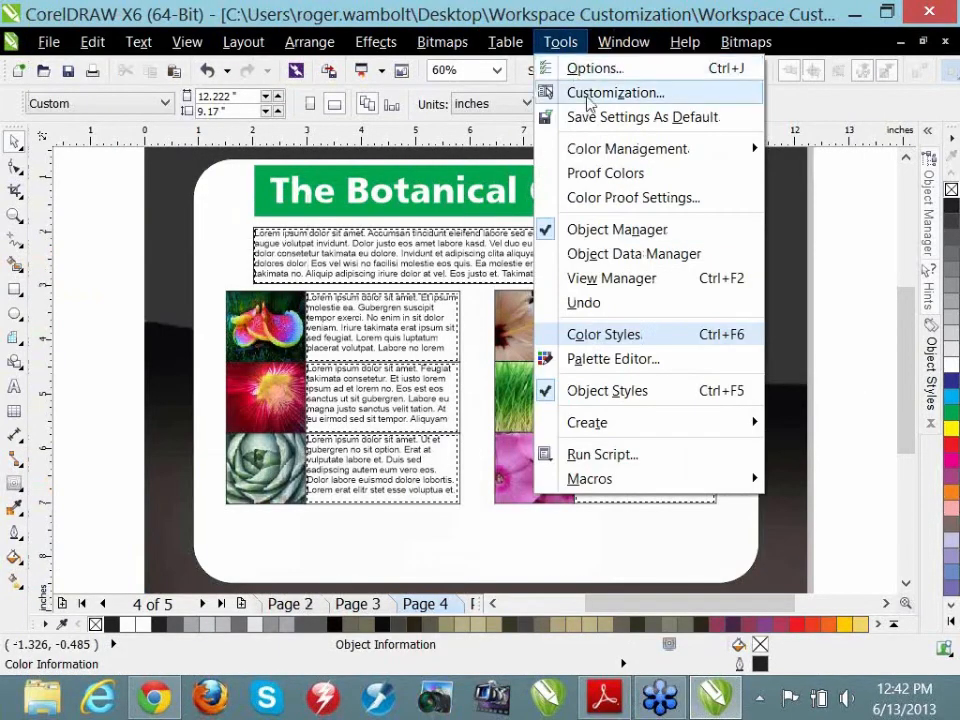
left_click(583, 70)
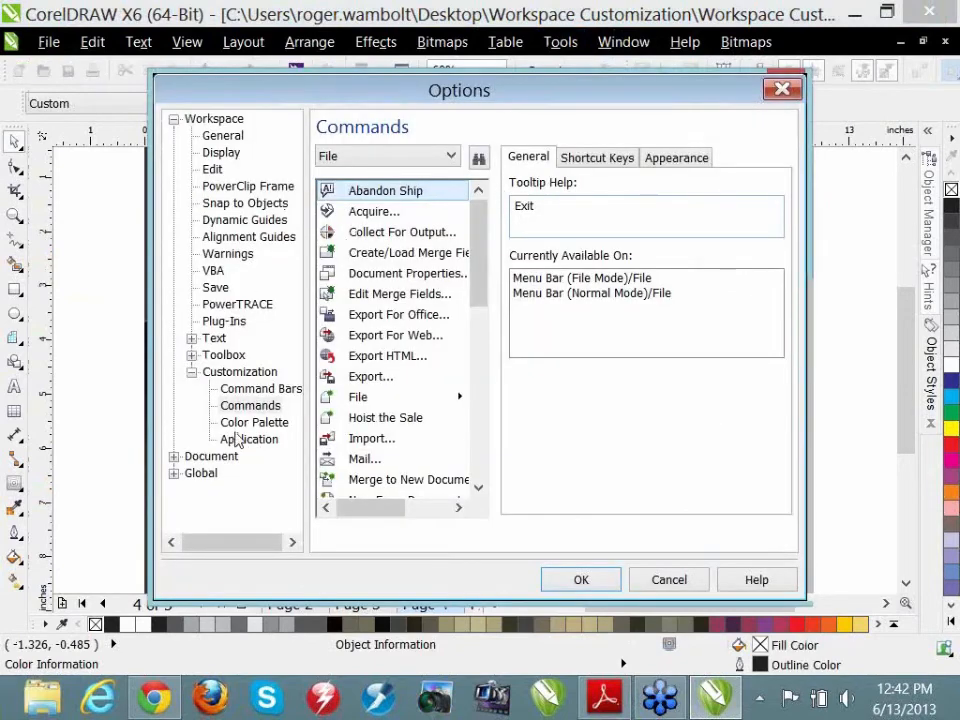
left_click(216, 119)
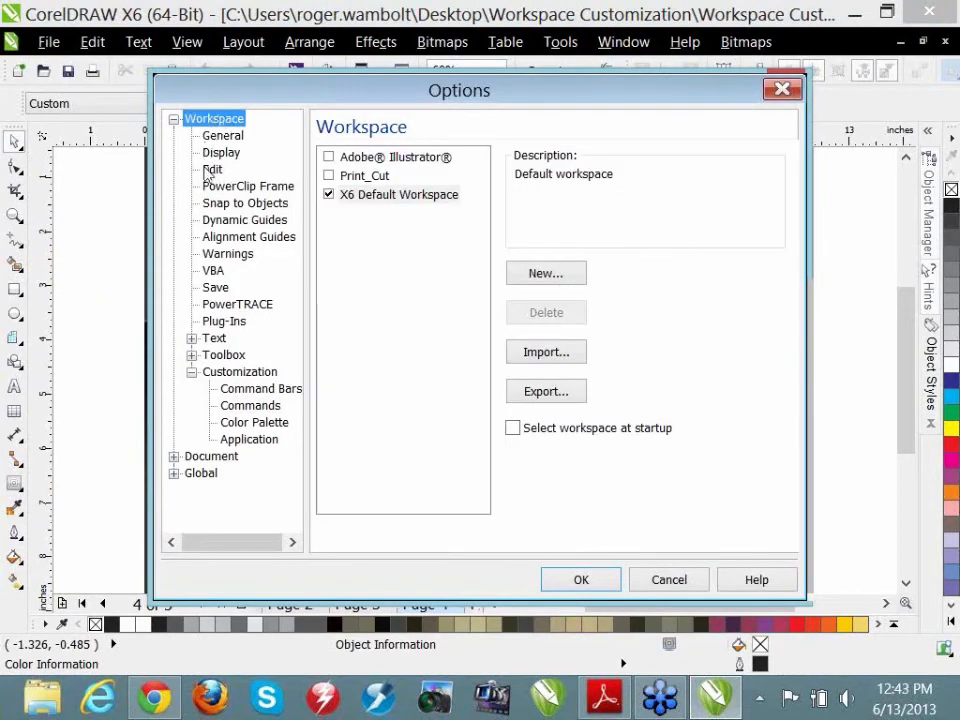
left_click(552, 398)
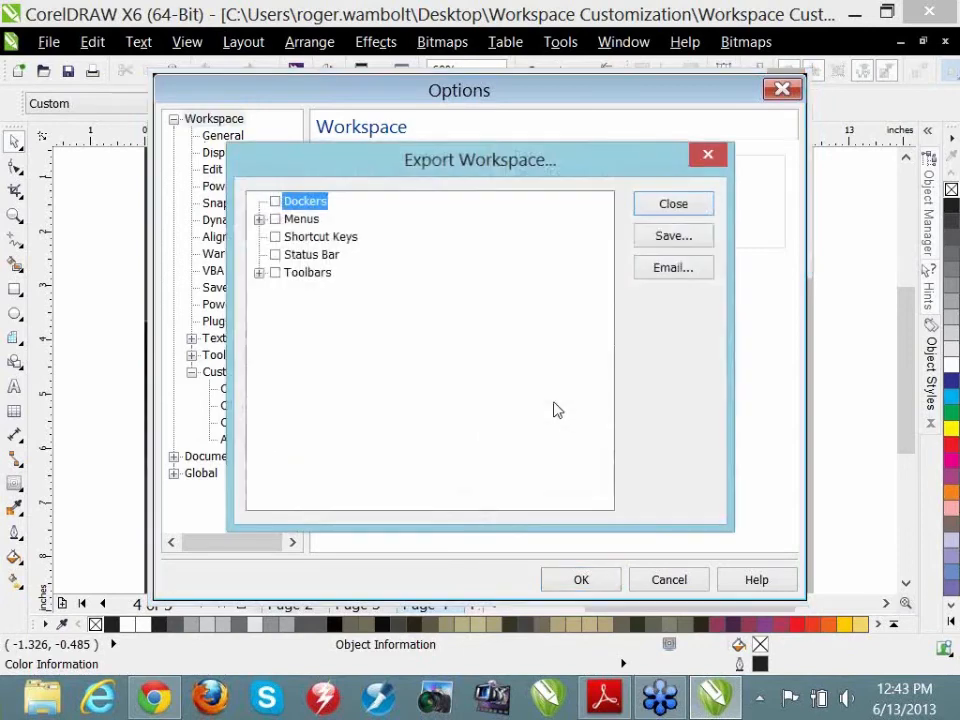
- Include Dockers, Menus, Shortcut Keys, Status Bar and Toolbars in the workspace export, then leave the export and the options without saving
left_click(275, 201)
left_click(275, 219)
left_click(275, 237)
left_click(275, 254)
left_click(276, 273)
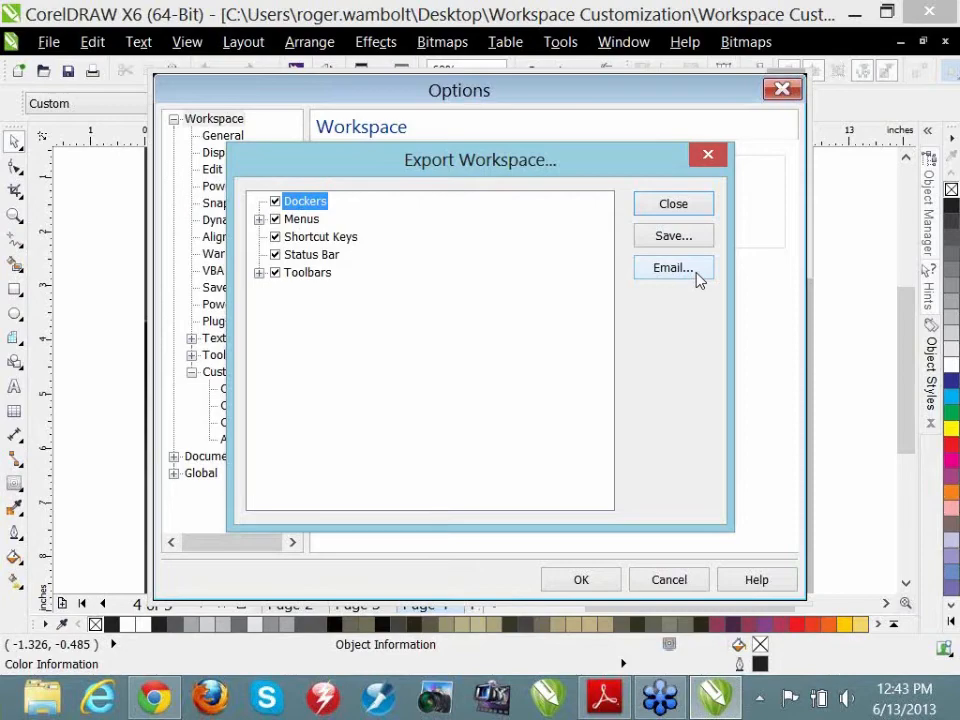
left_click(708, 155)
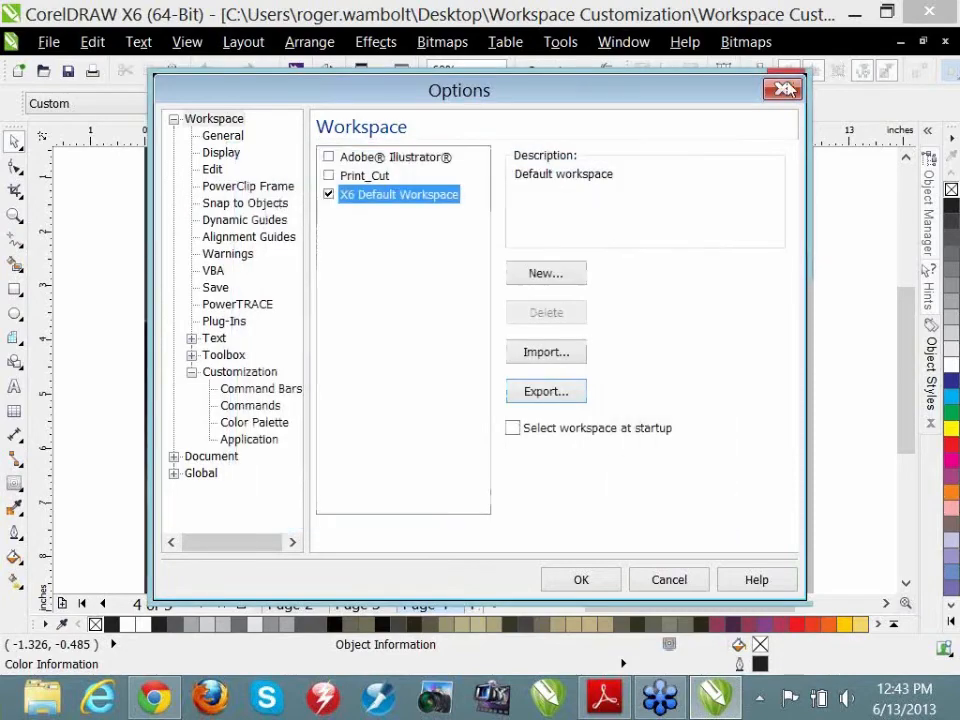
left_click(782, 90)
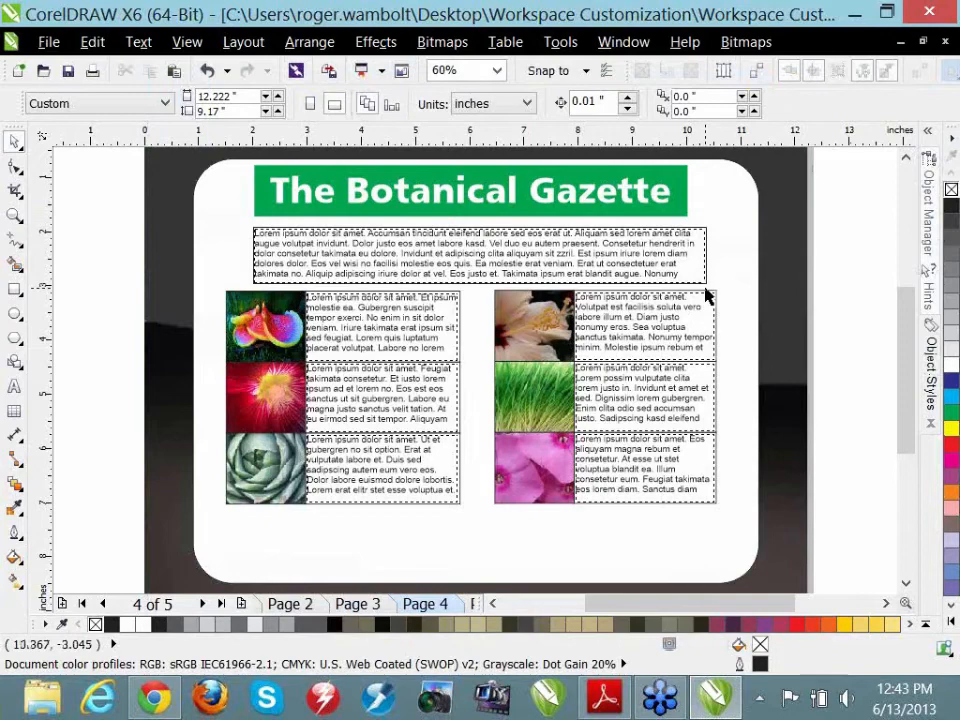
- Quit CorelDRAW without saving the document and relaunch it, overwriting the current workspace with the factory default
left_click(931, 12)
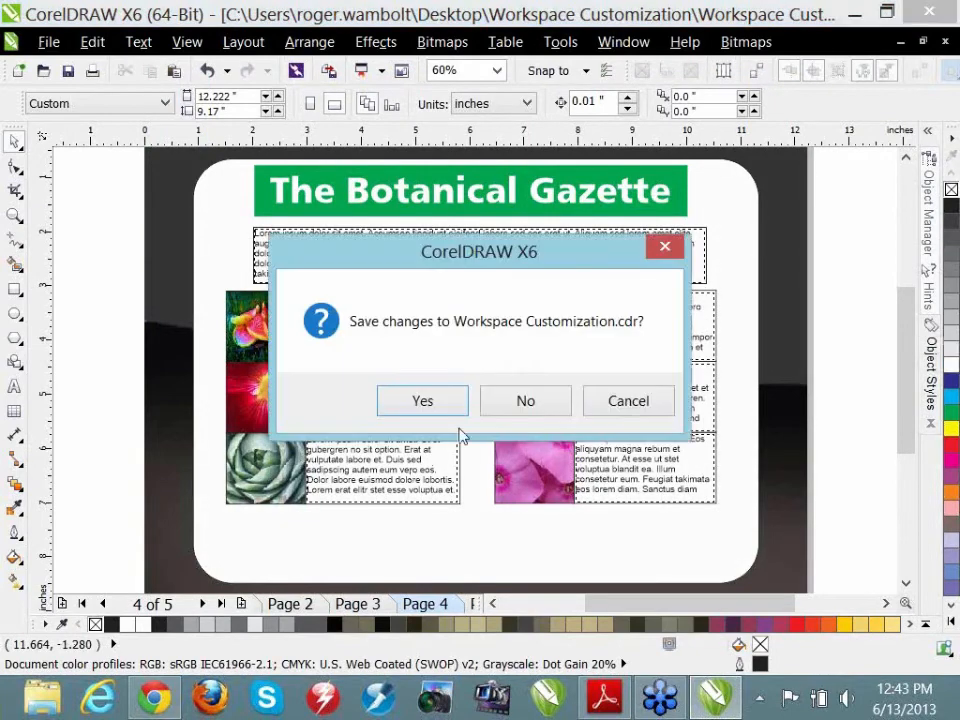
left_click(521, 405)
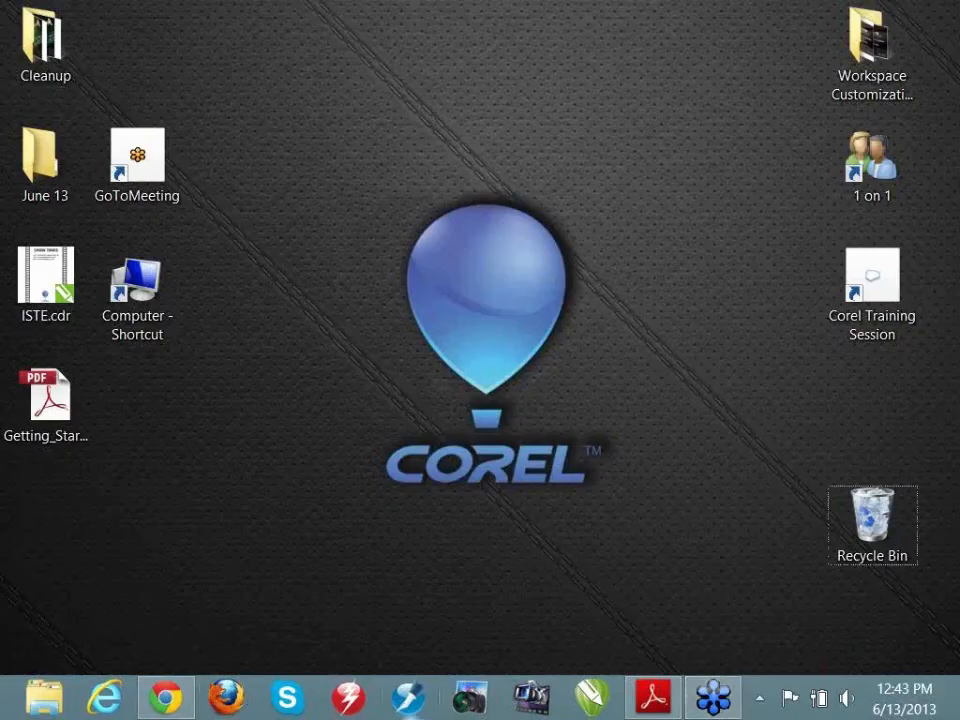
left_click(590, 696)
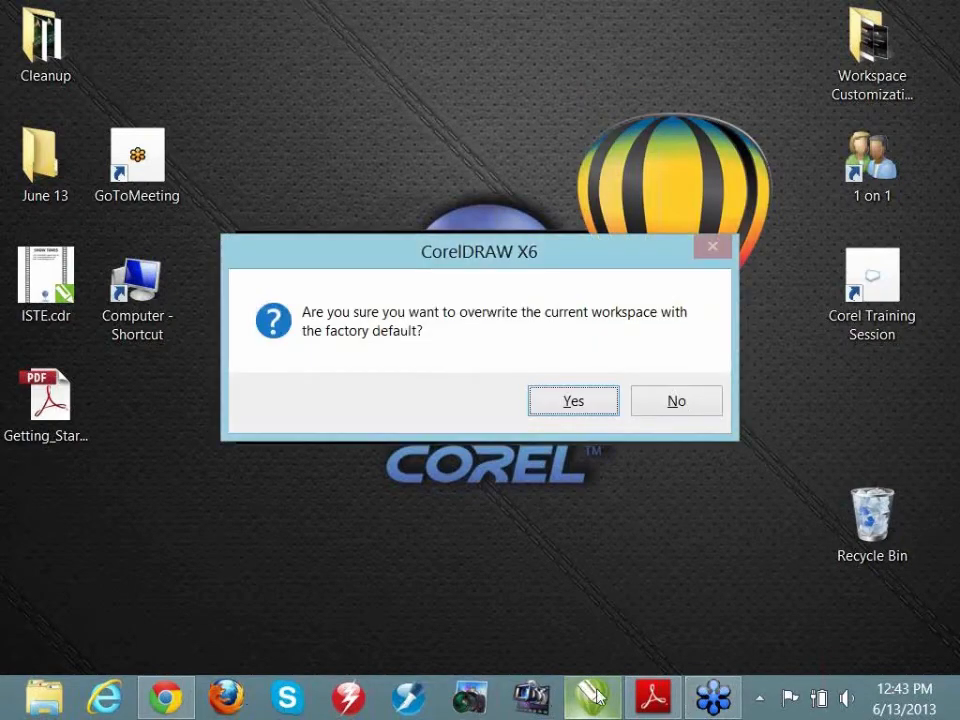
left_click(571, 403)
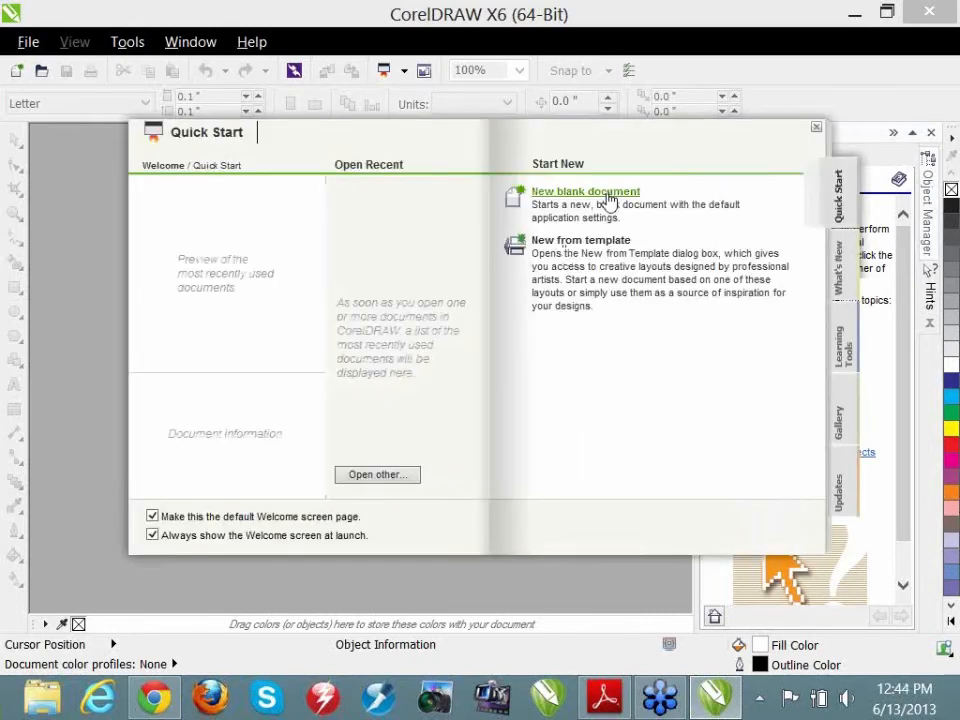
- Create a new blank portrait Letter document with the CorelDRAW default preset
left_click(609, 193)
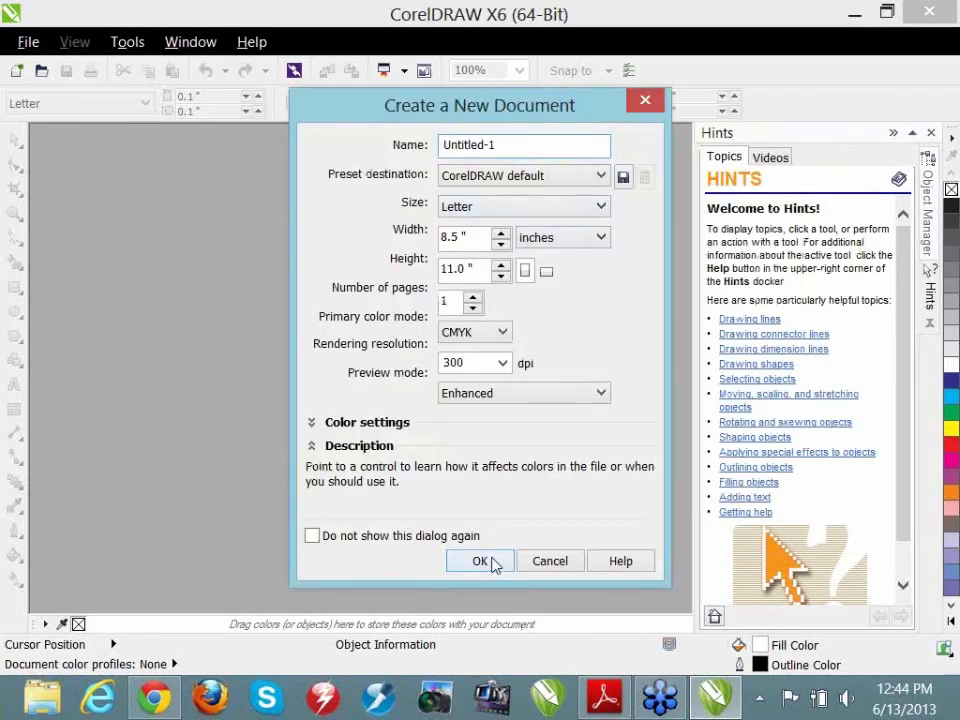
left_click(481, 561)
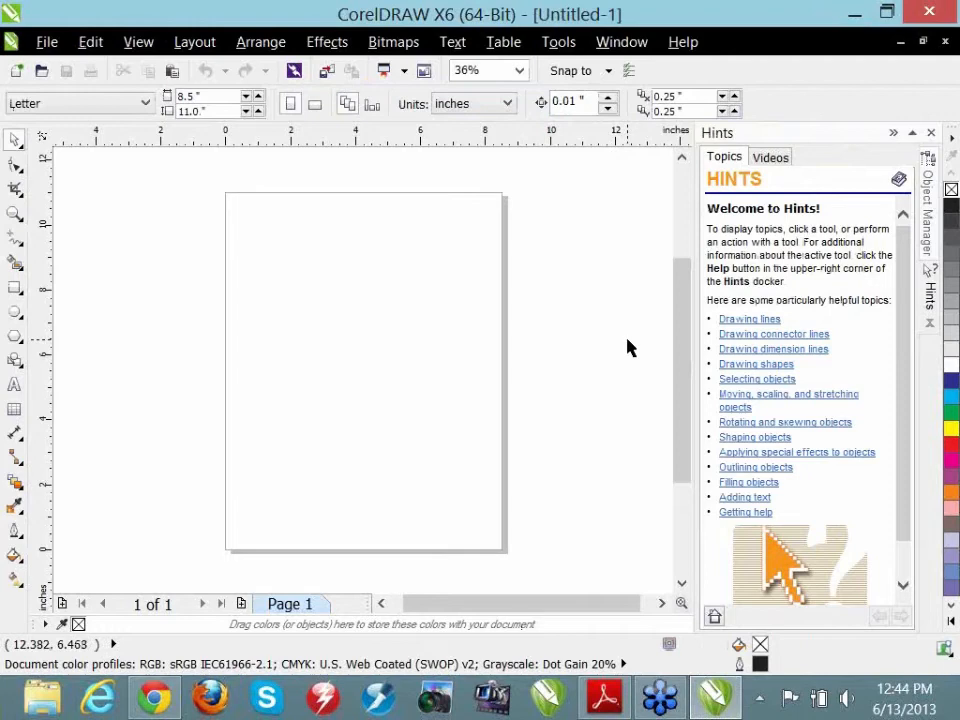
- Look up the CorelDRAW Graphics Suite X6 folder inside the Corel folder under %appdata%, then close the file window
key("super+r")
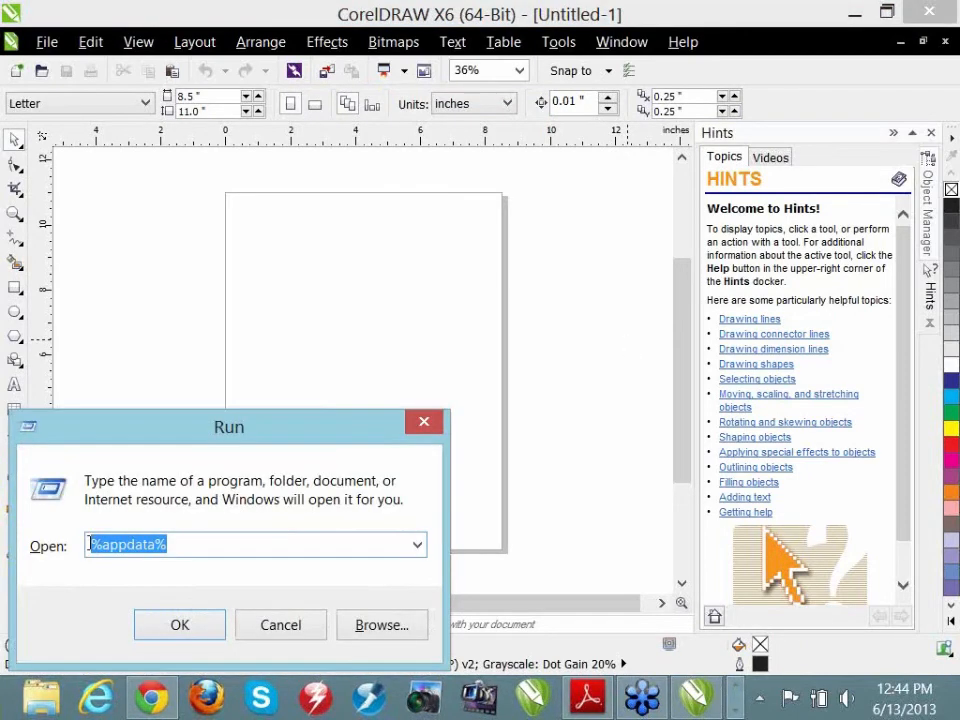
left_click(180, 625)
double_click(456, 313)
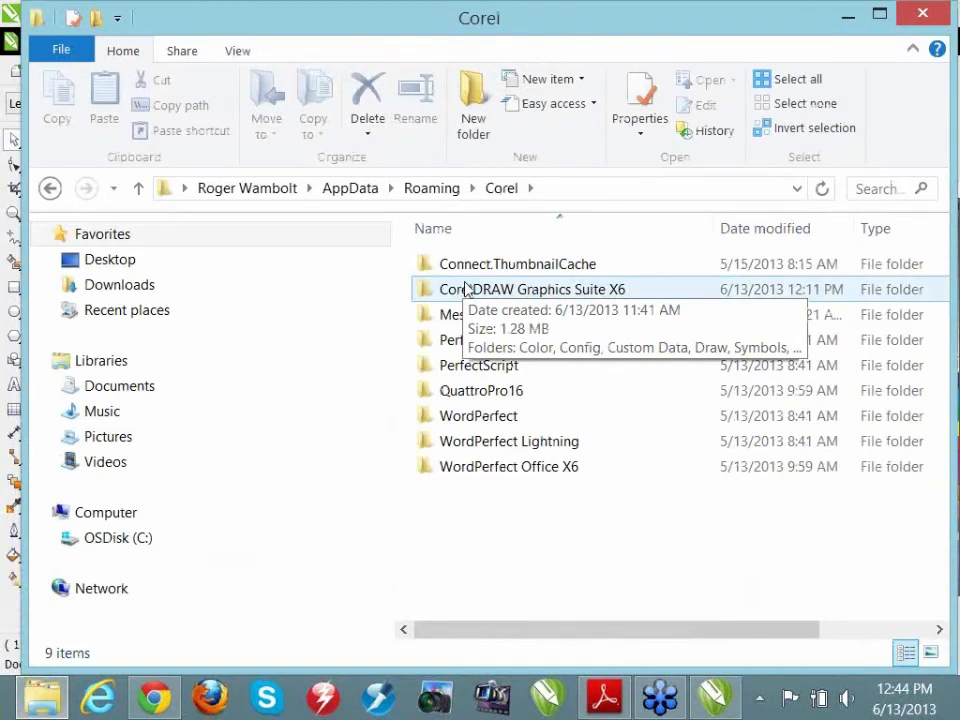
left_click(925, 15)
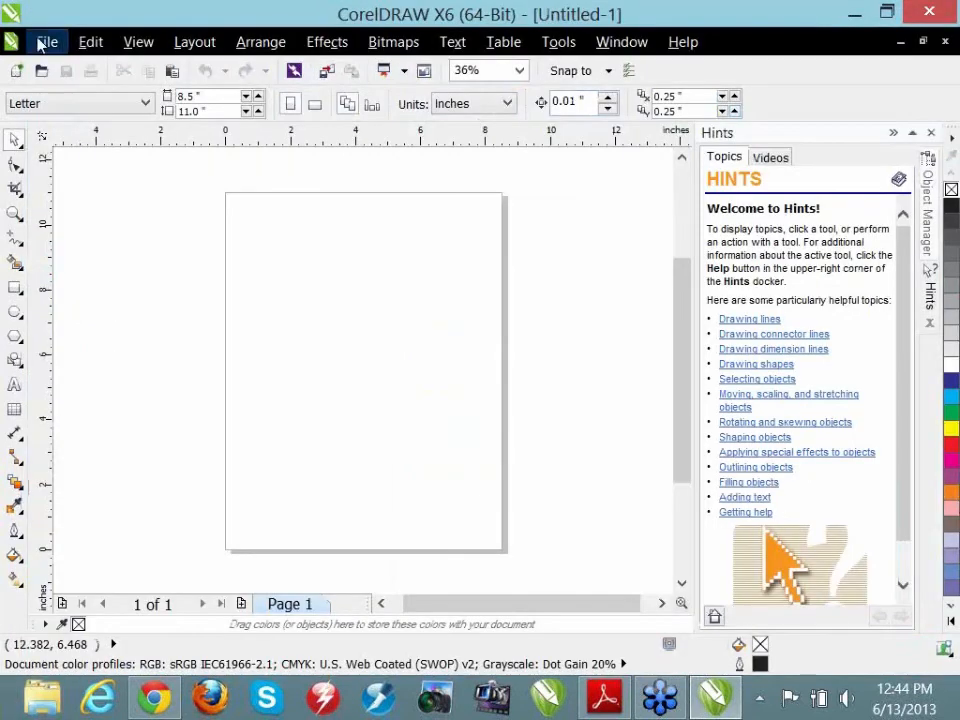
- Open Workspace Customization.cdr from the desktop's Workspace Customization folder and go to its last page
left_click(40, 45)
mouse_move(93, 93)
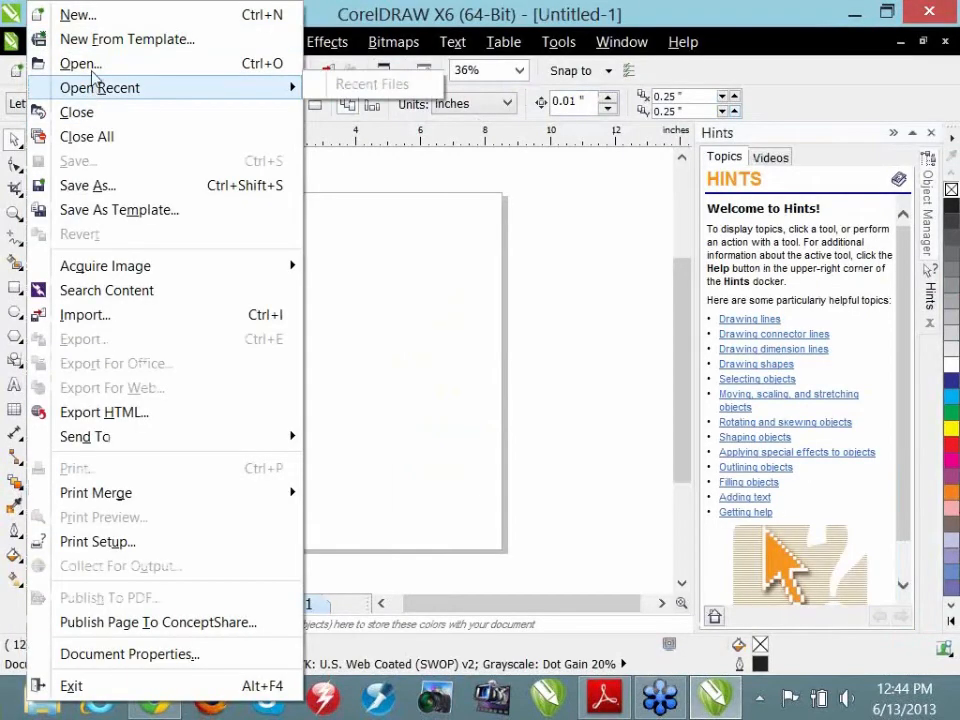
left_click(96, 64)
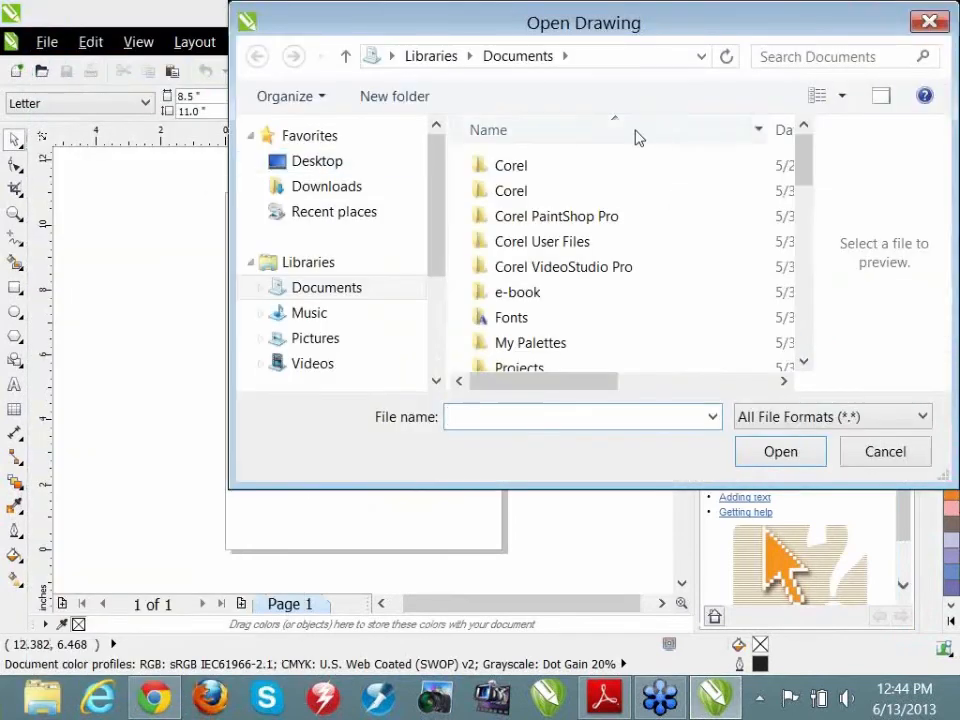
left_click(316, 161)
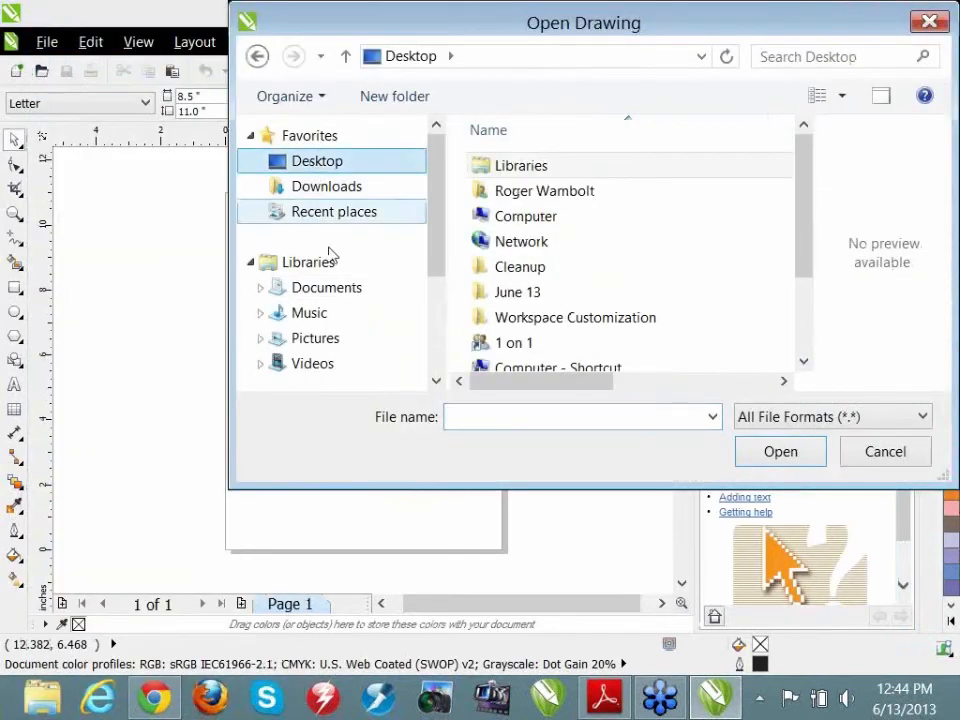
double_click(604, 318)
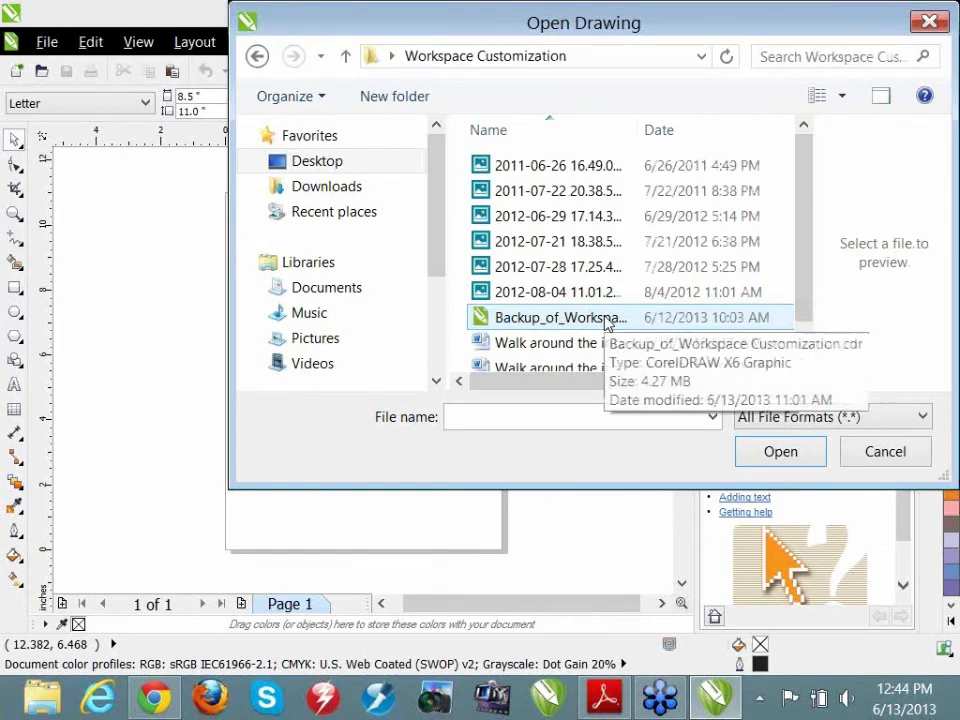
scroll(615, 360, "down", 1)
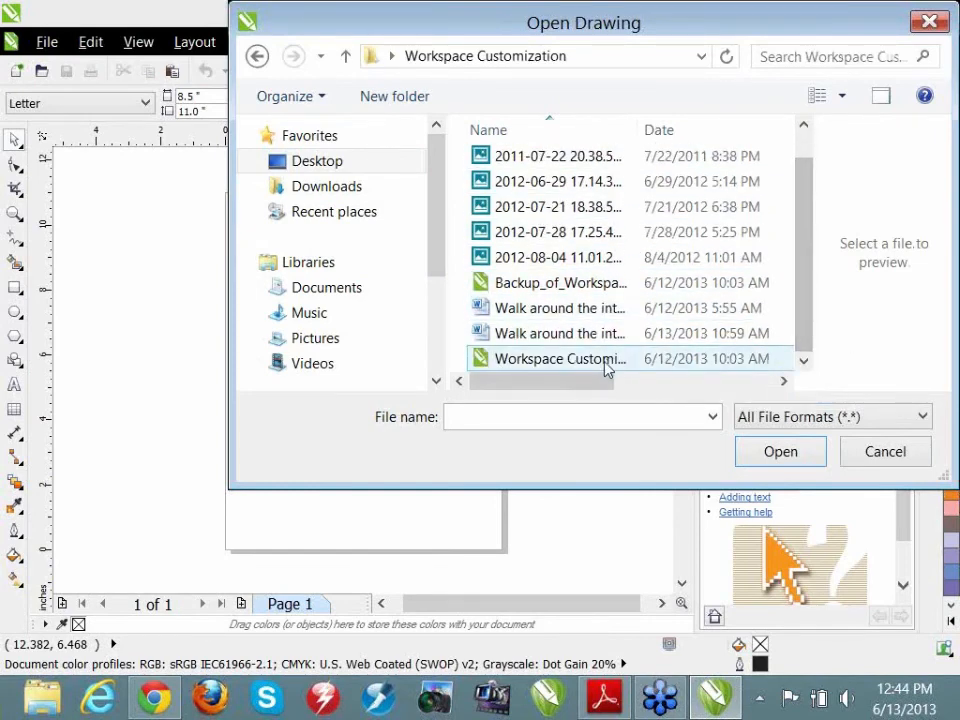
left_click(605, 360)
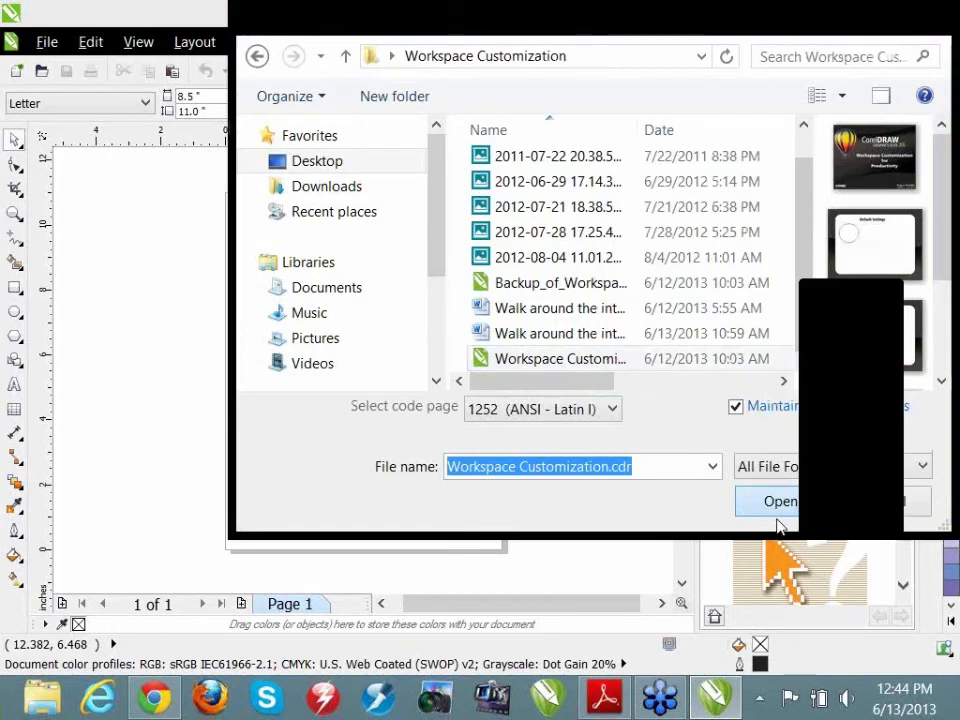
left_click(777, 517)
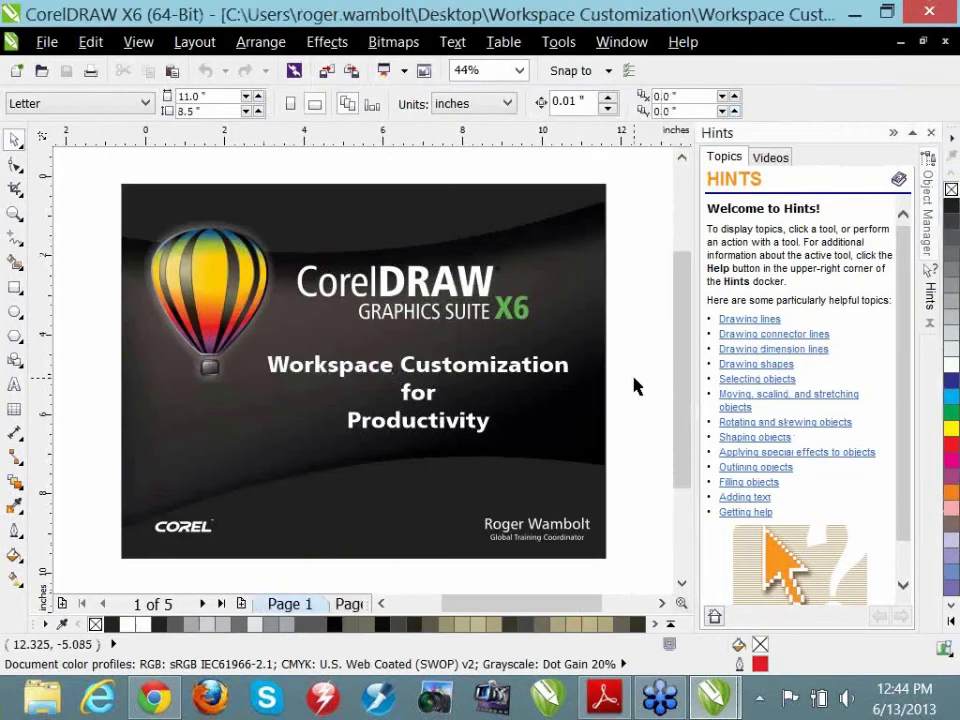
left_click(221, 604)
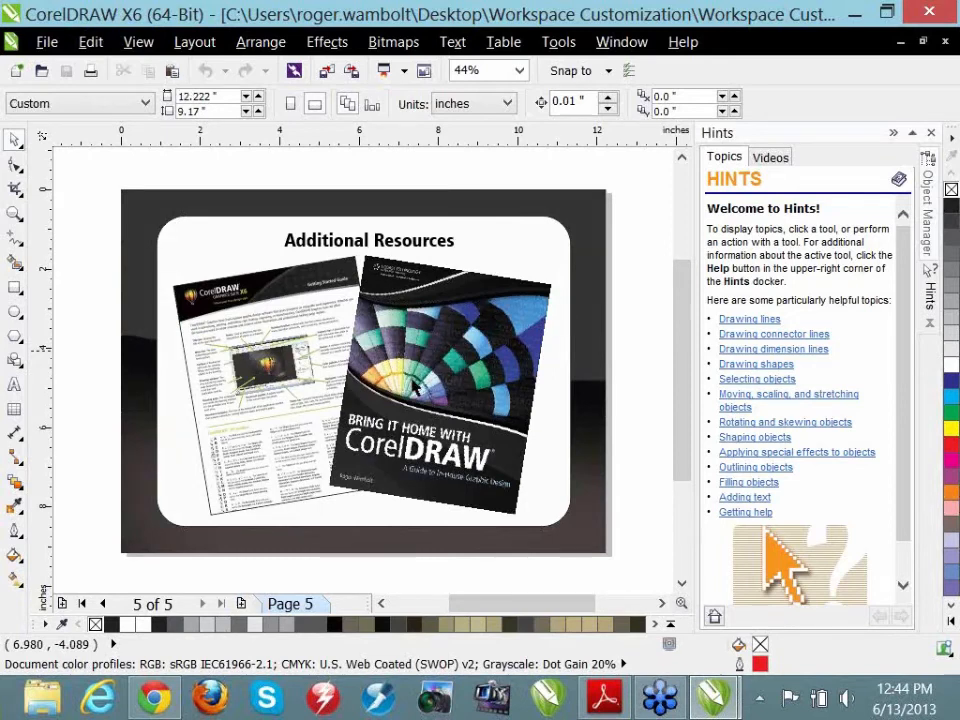
- Switch to Internet Explorer and go to corel.com
left_click(103, 700)
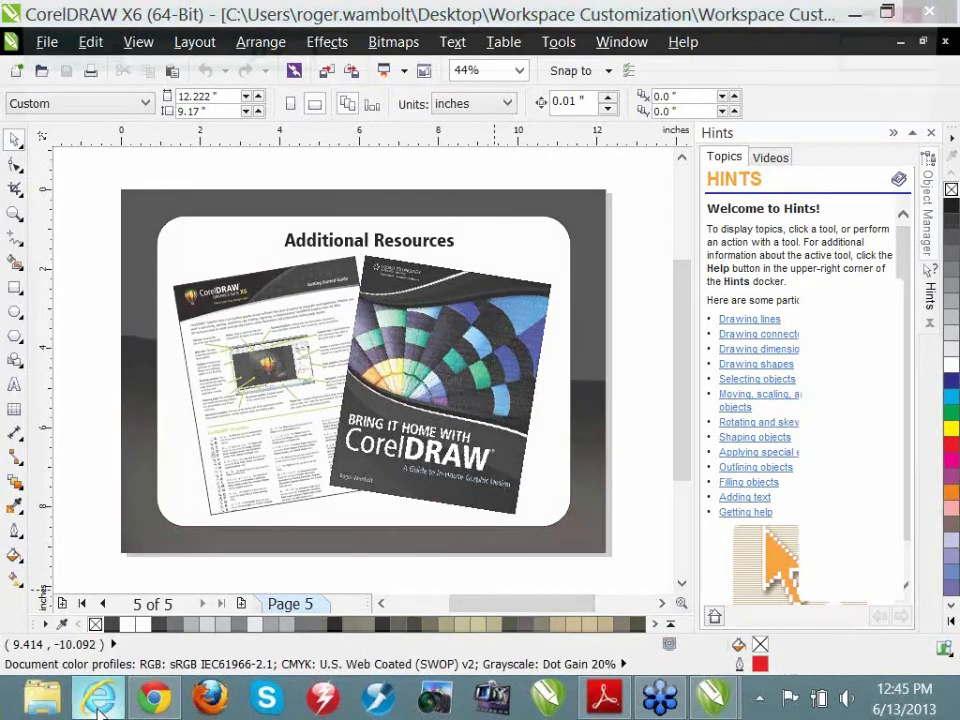
left_click(199, 44)
type("corel")
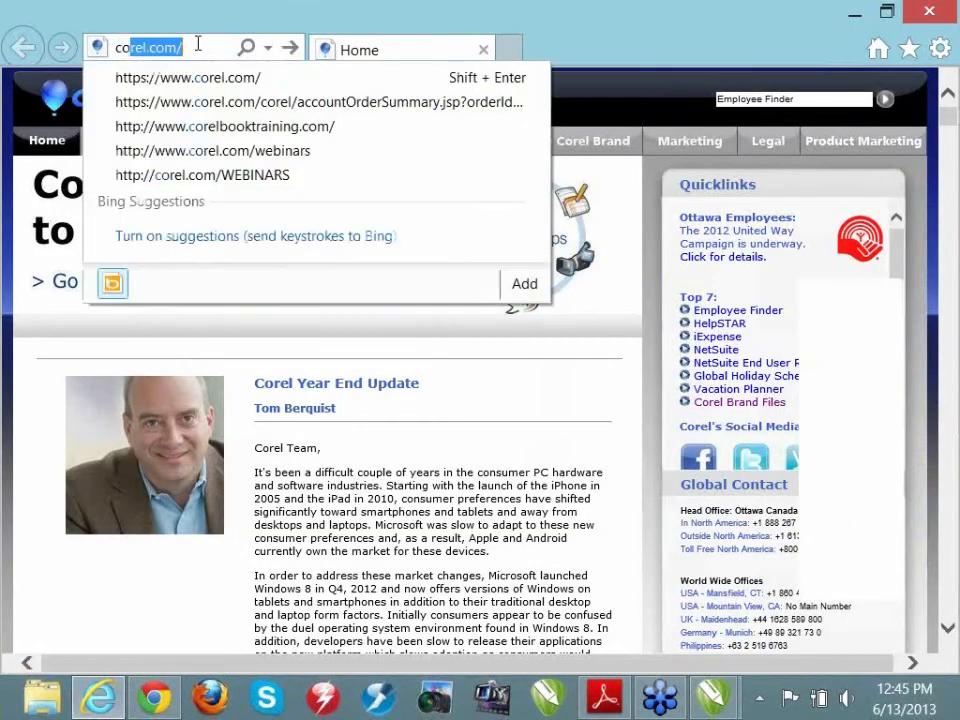
type(".com")
key("Return")
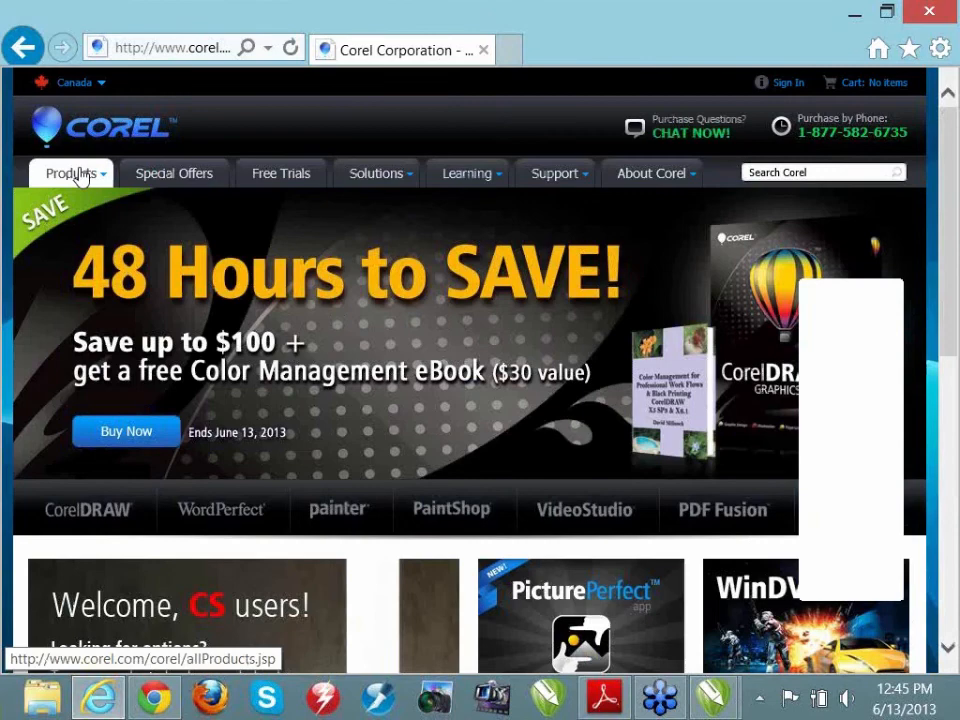
- Go to the CorelDRAW Graphics Suite X6 product page's Resources and open the page for CorelDRAW Pros
mouse_move(73, 177)
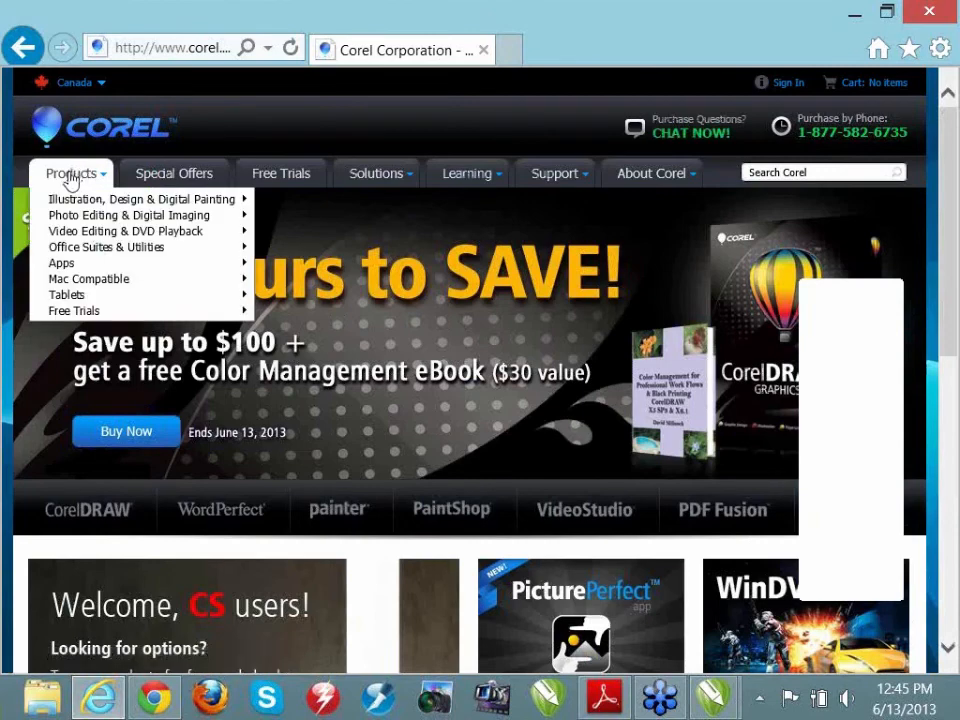
mouse_move(100, 201)
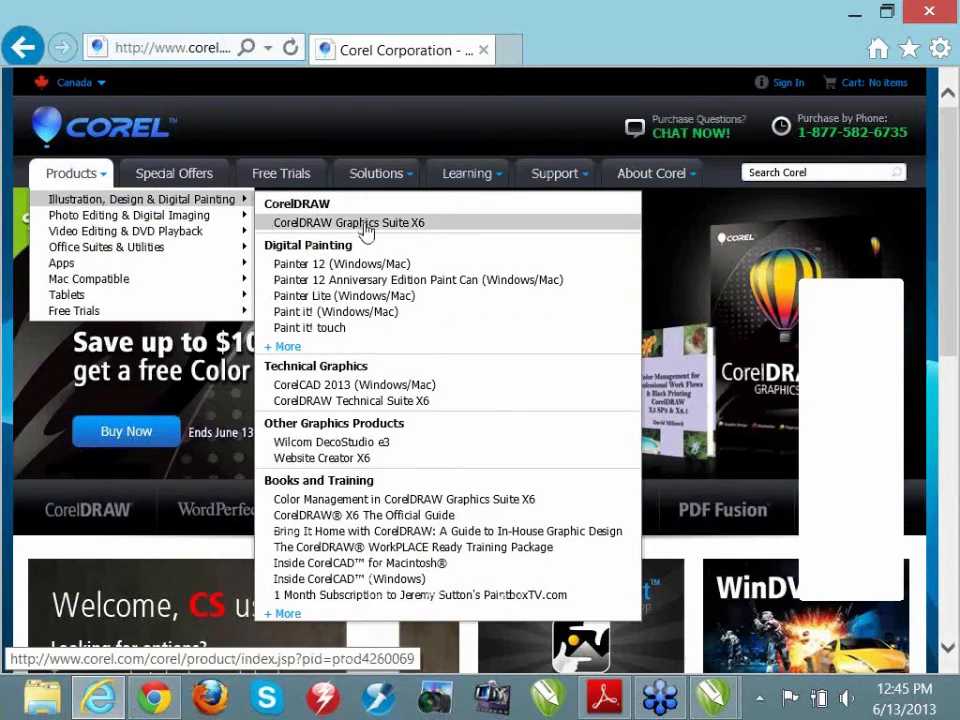
left_click(365, 224)
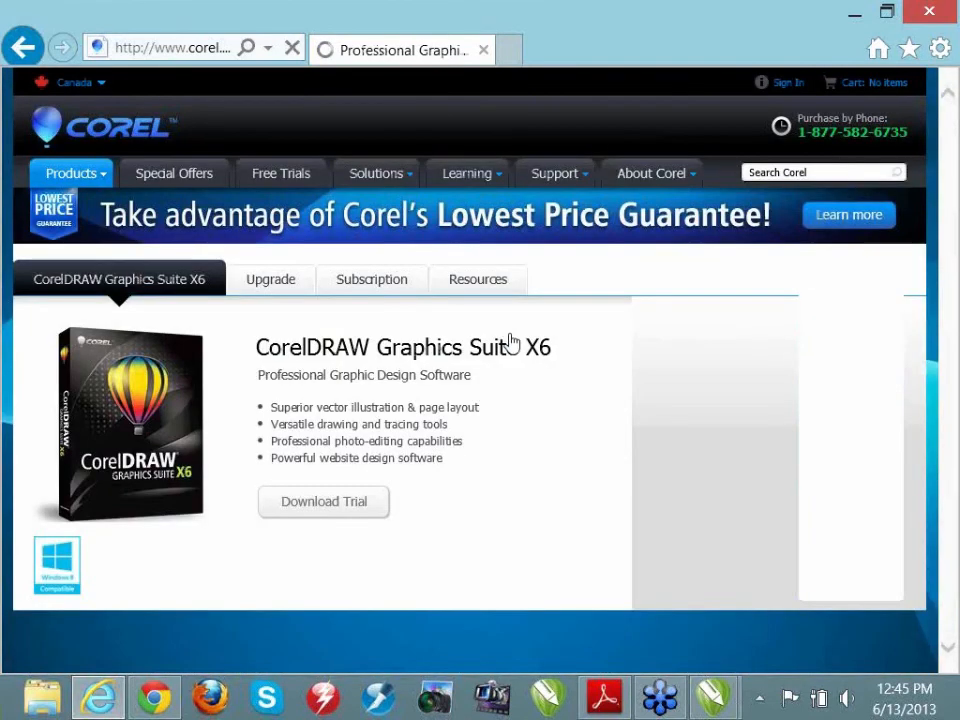
left_click(476, 282)
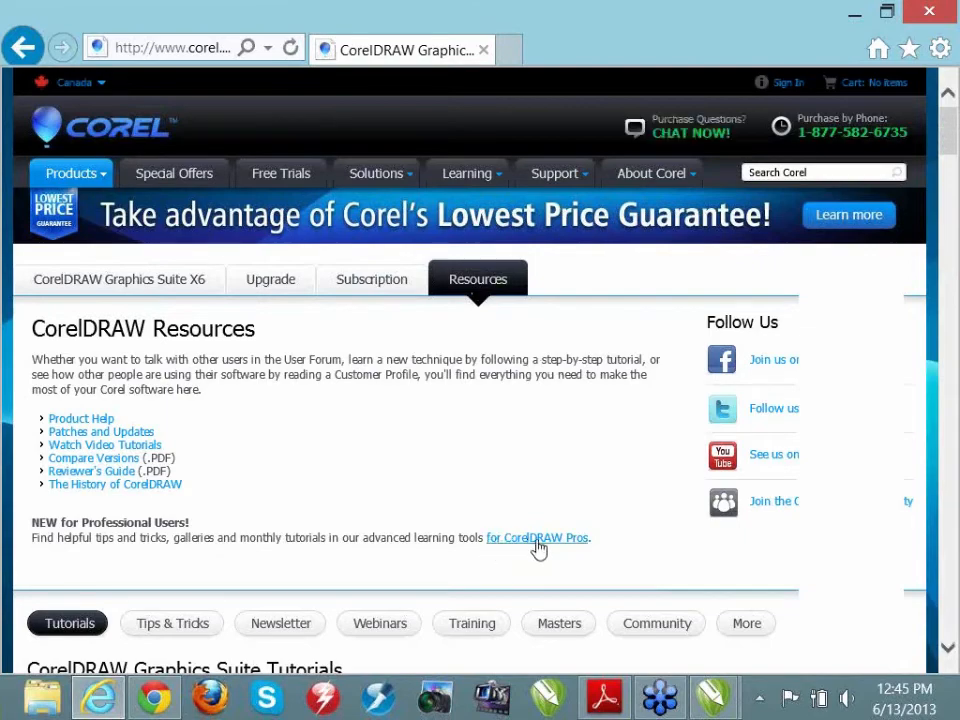
left_click(537, 540)
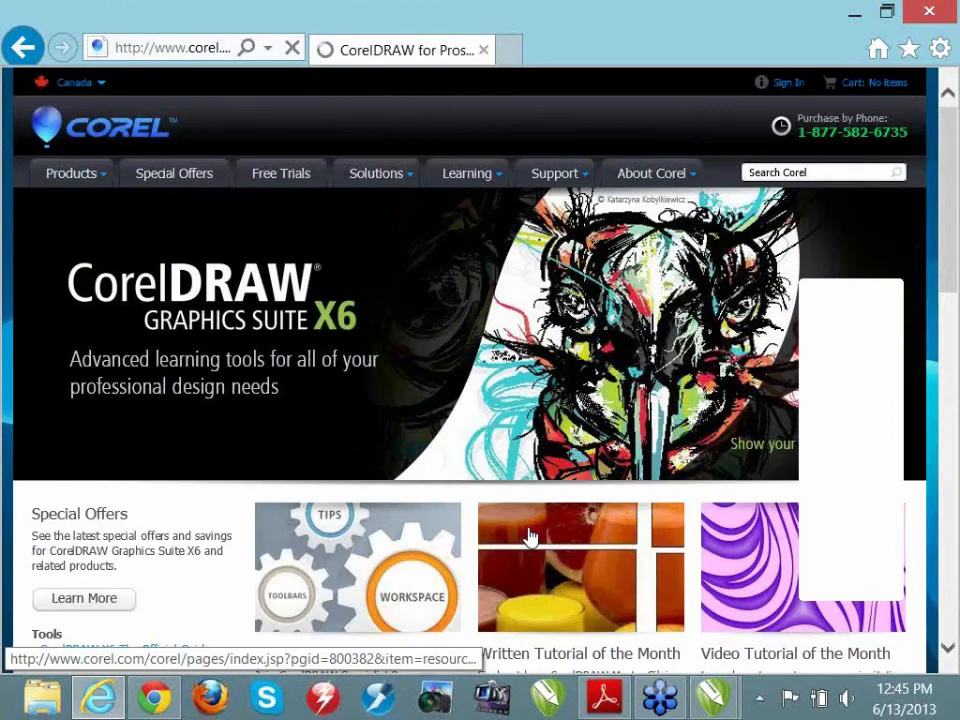
- View the product page of the book "Bring It Home with CorelDRAW" and return to the CorelDRAW for Pros page
scroll(540, 451, "down", 1)
scroll(538, 451, "down", 5)
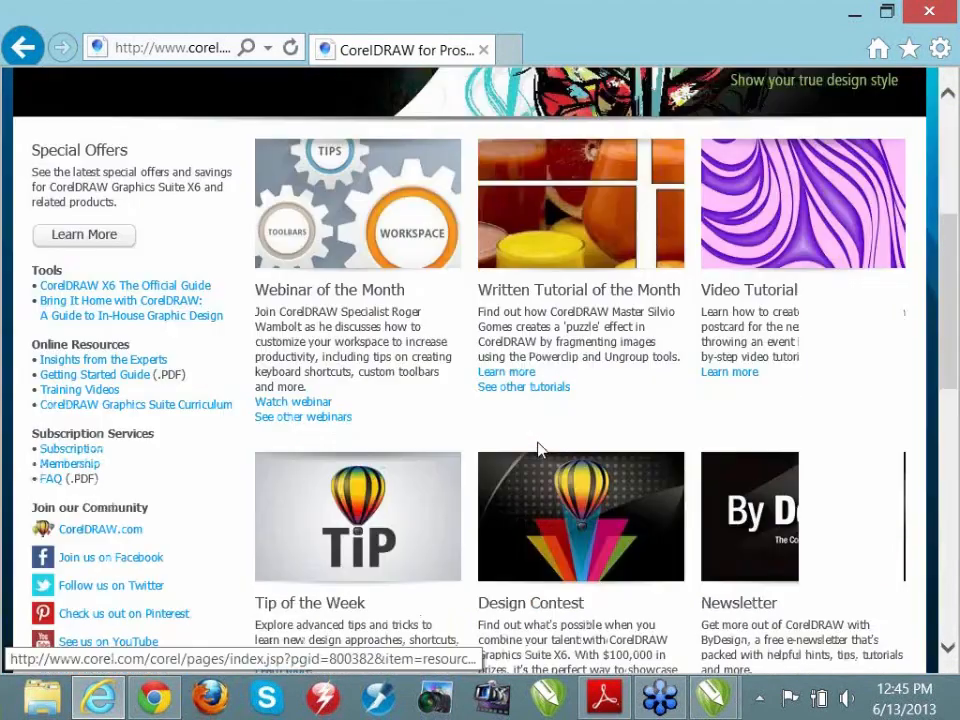
left_click(128, 309)
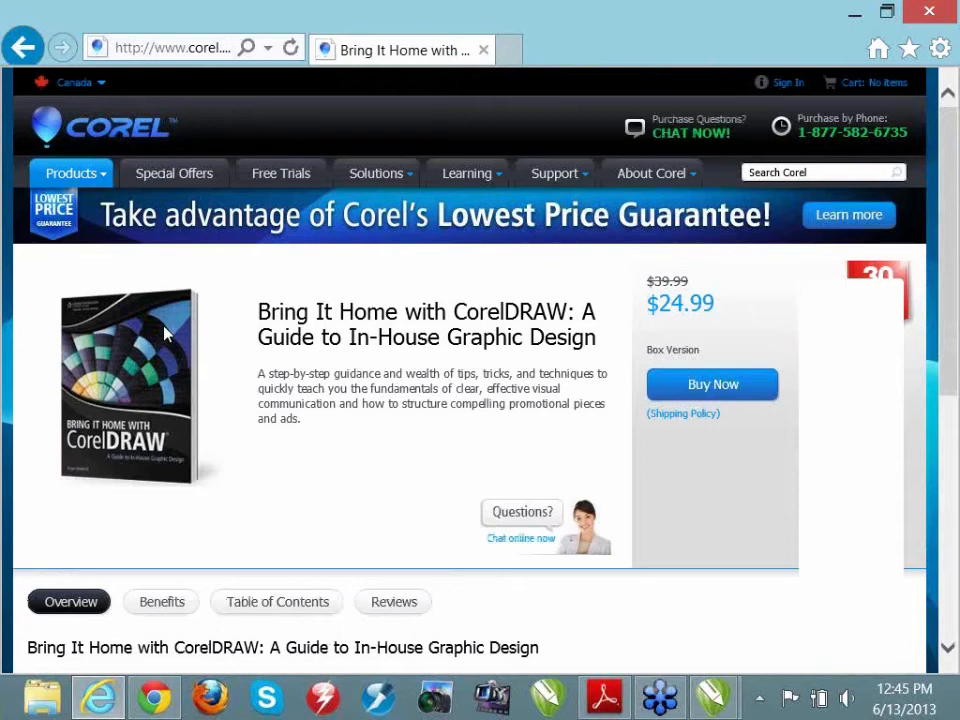
left_click(27, 48)
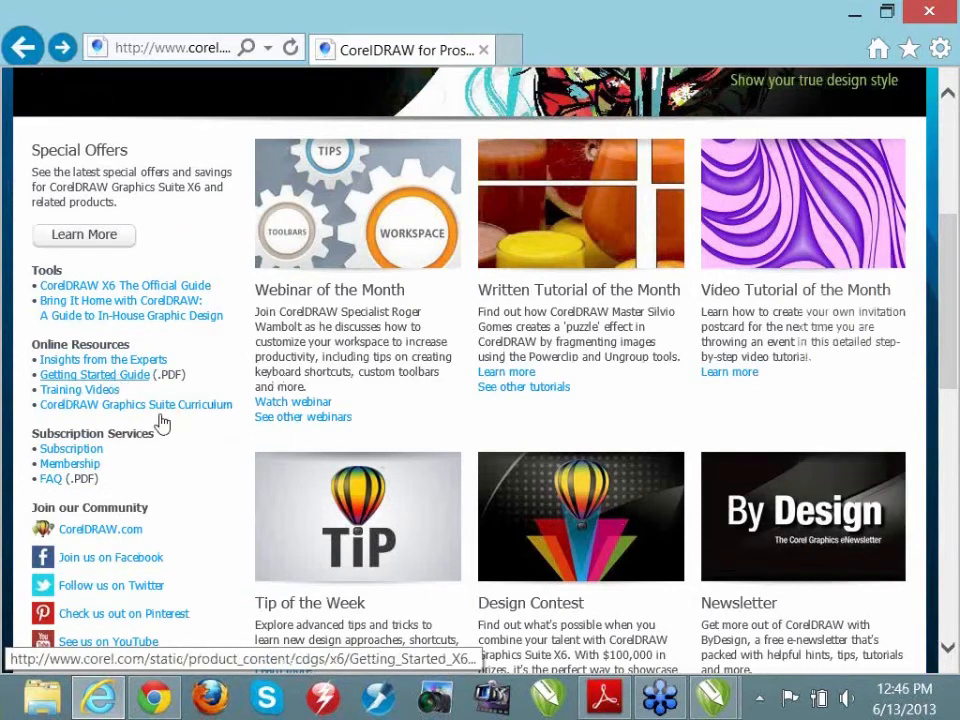
- Switch to Adobe Reader, dismiss the untagged-document reading prompt, and look through Getting_Started_X6.pdf to the keyboard shortcuts page before minimizing it
left_click(605, 697)
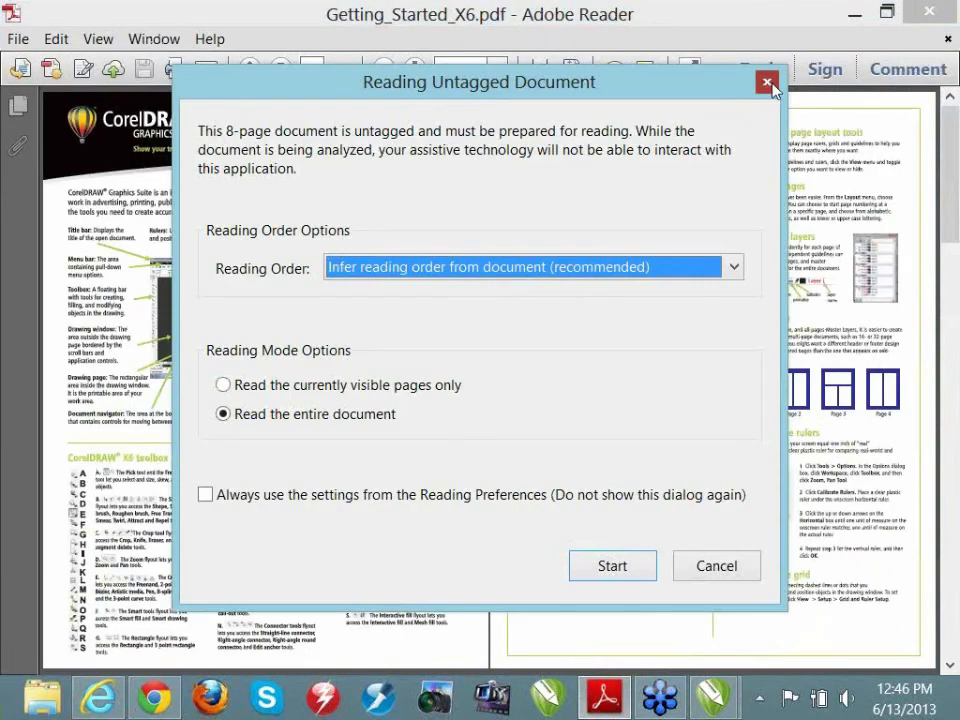
left_click(763, 81)
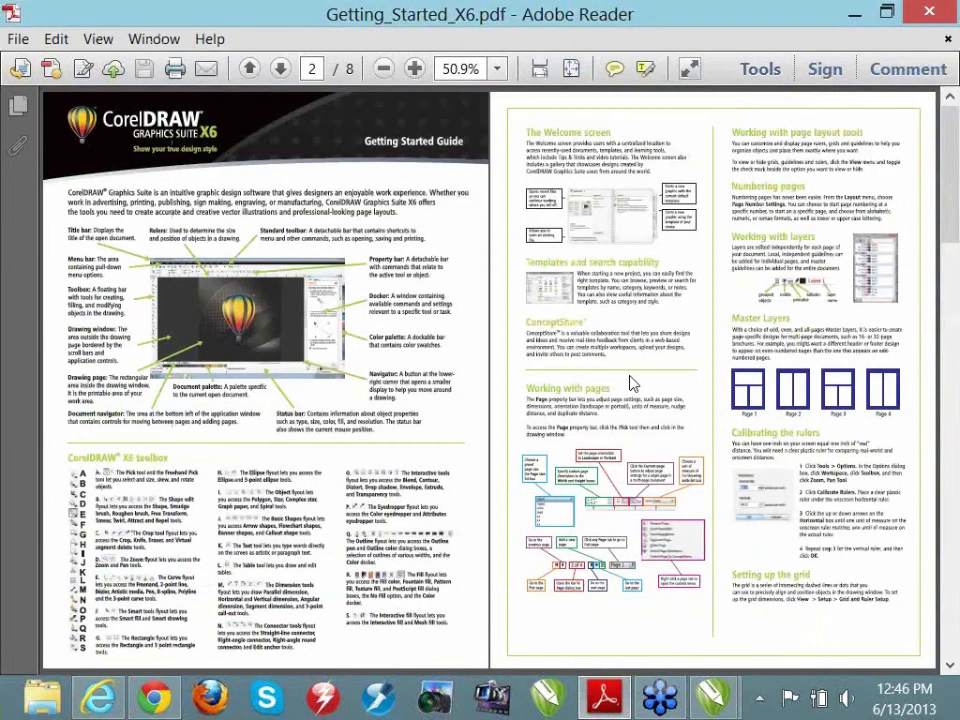
scroll(632, 383, "down", 3)
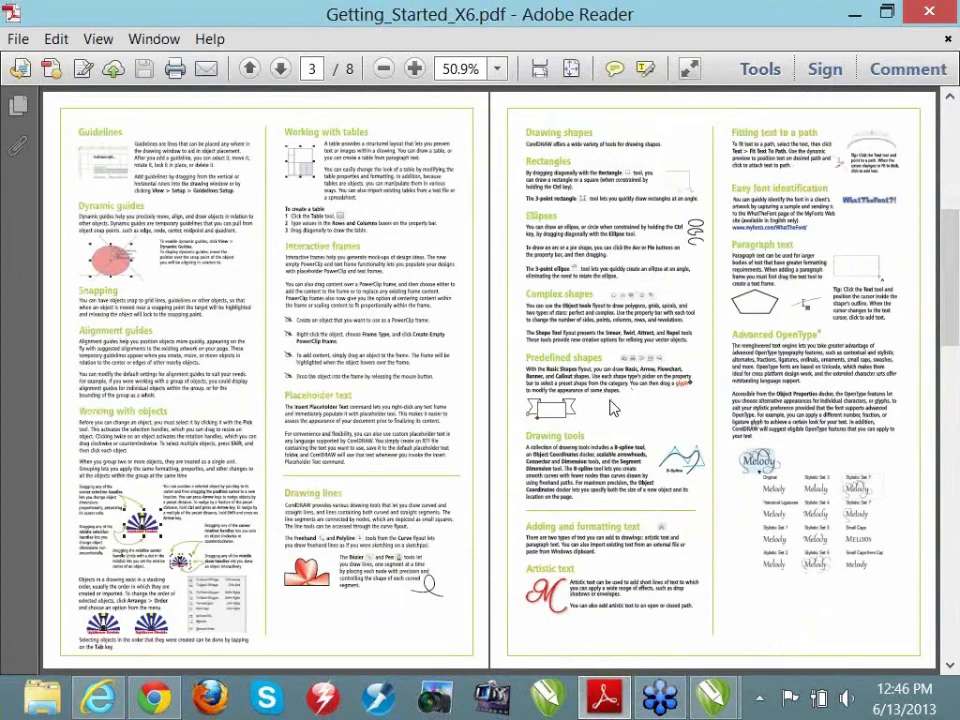
scroll(615, 407, "down", 3)
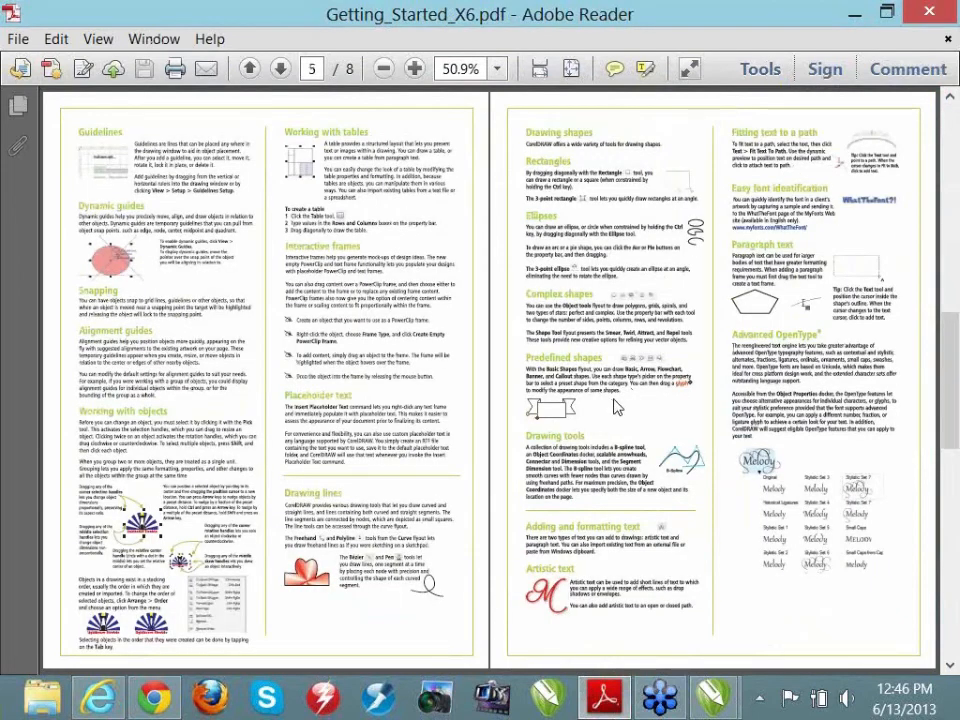
scroll(617, 407, "down", 5)
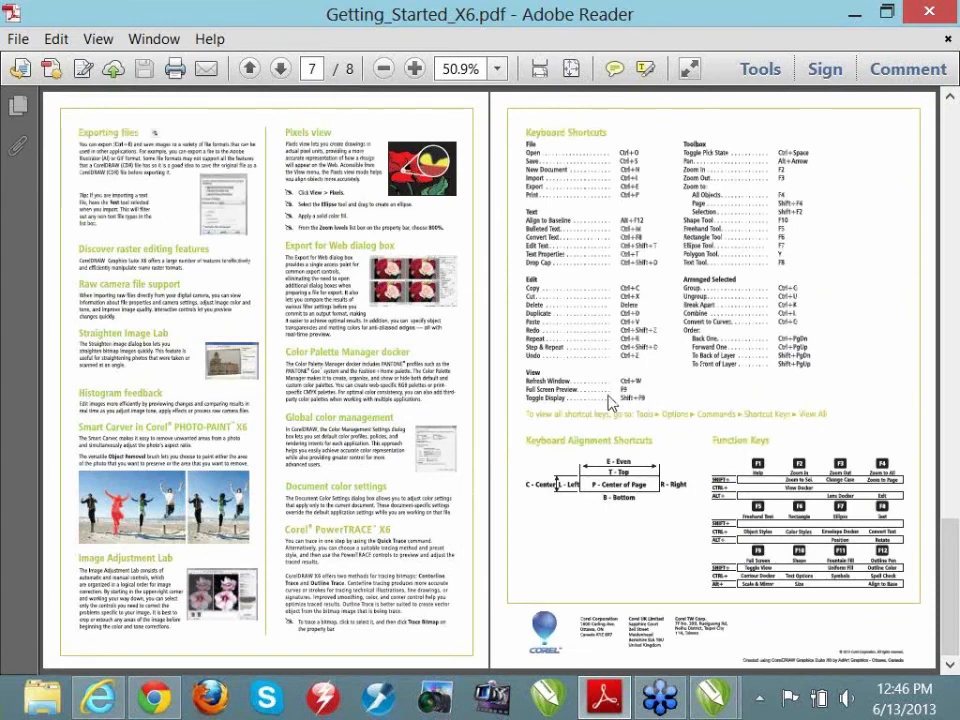
left_click(853, 14)
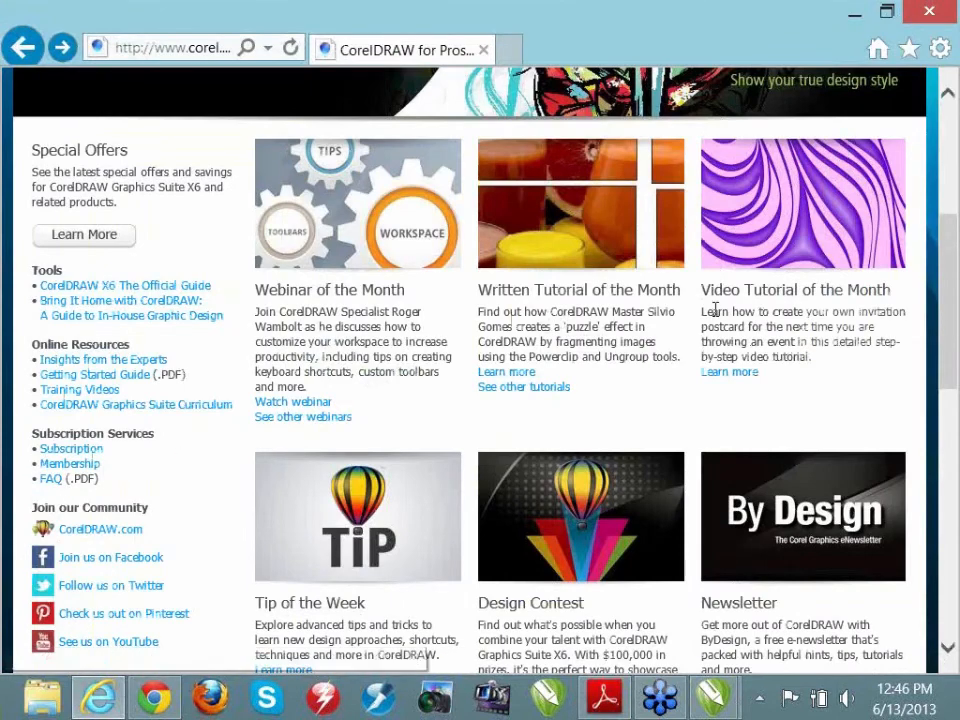
- View the Video Tutorial of the Month page from CorelDRAW for Pros, and minimize the browser to return to CorelDRAW
left_click(800, 207)
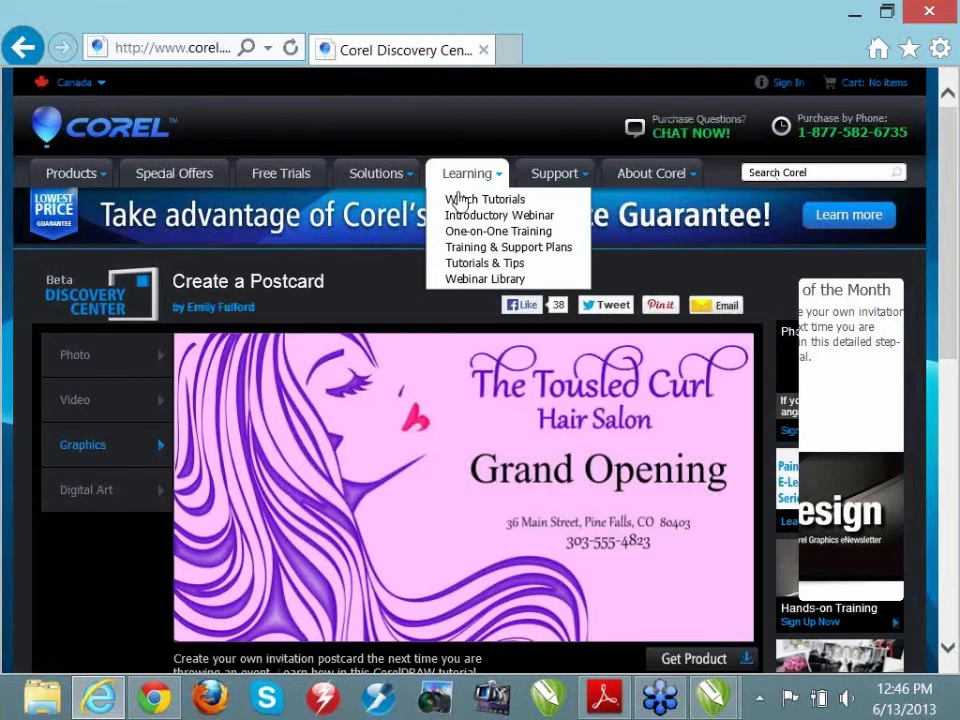
mouse_move(392, 616)
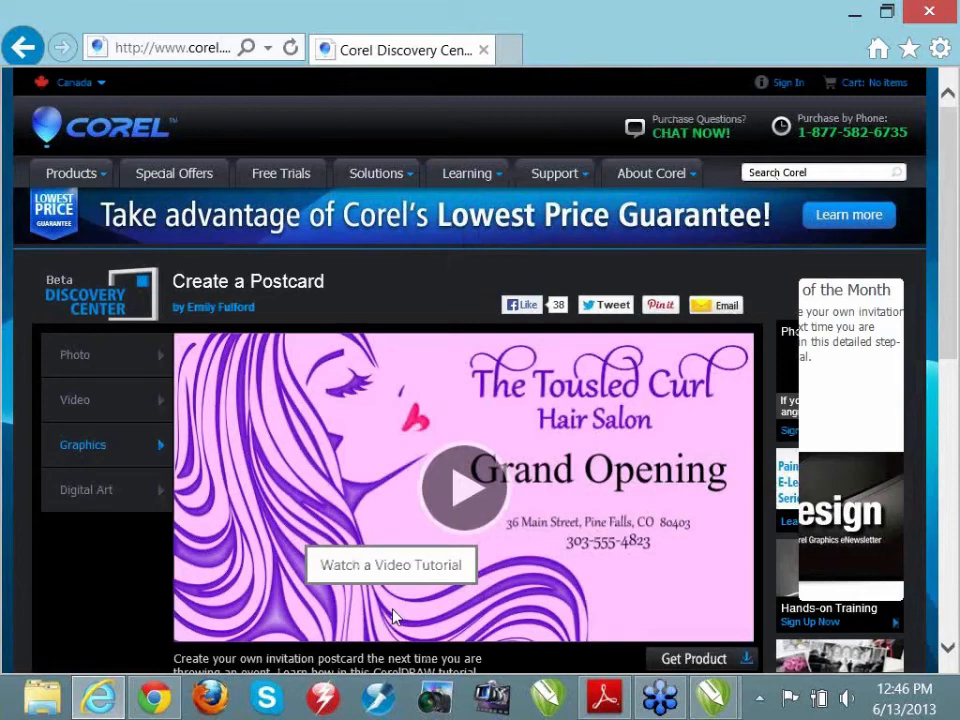
left_click(858, 14)
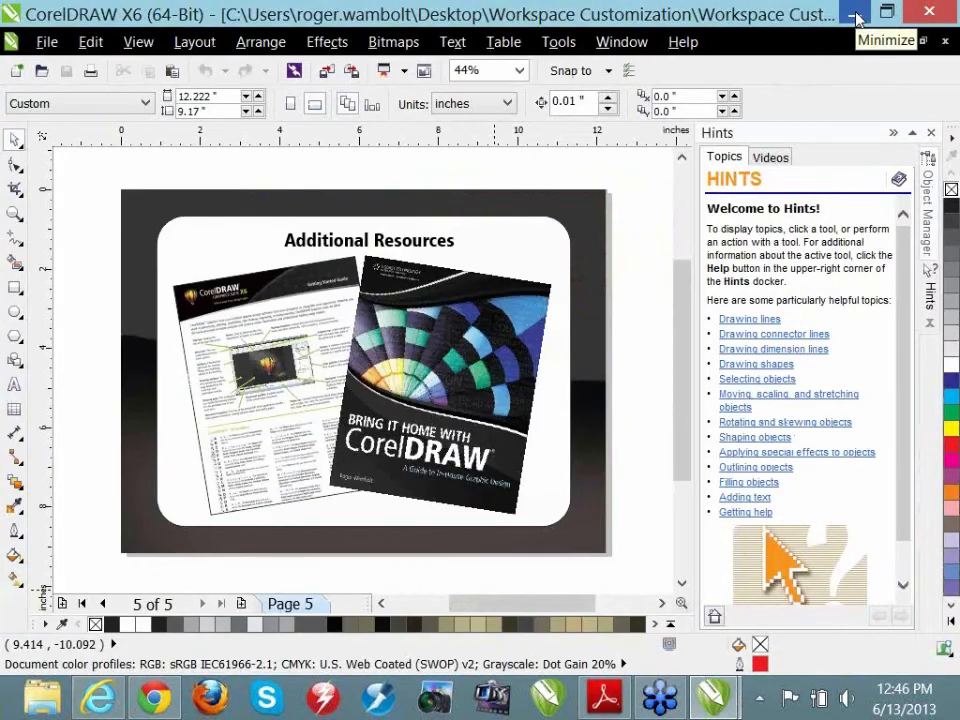